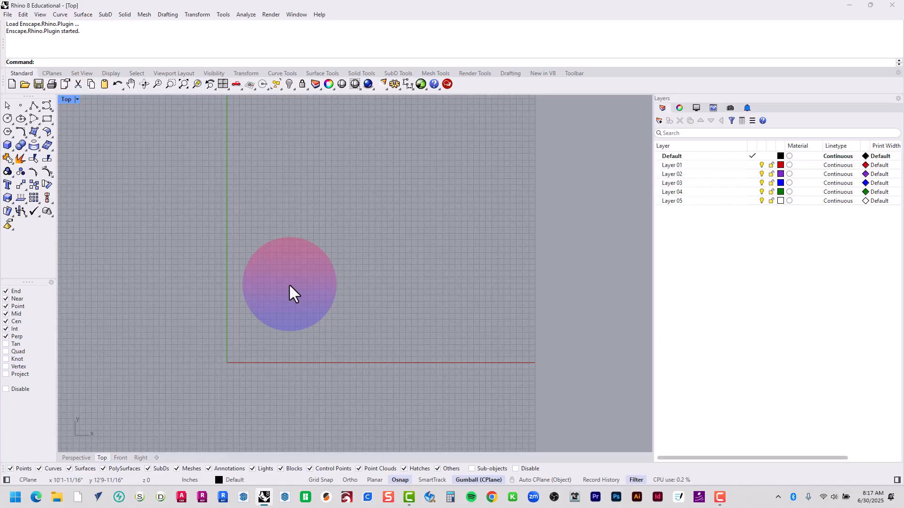
Create a new model from the "Large Objects - Inches, Feet & Inches" template and maximize the Top view
{"action": "left_click", "coordinate": [10, 17]}
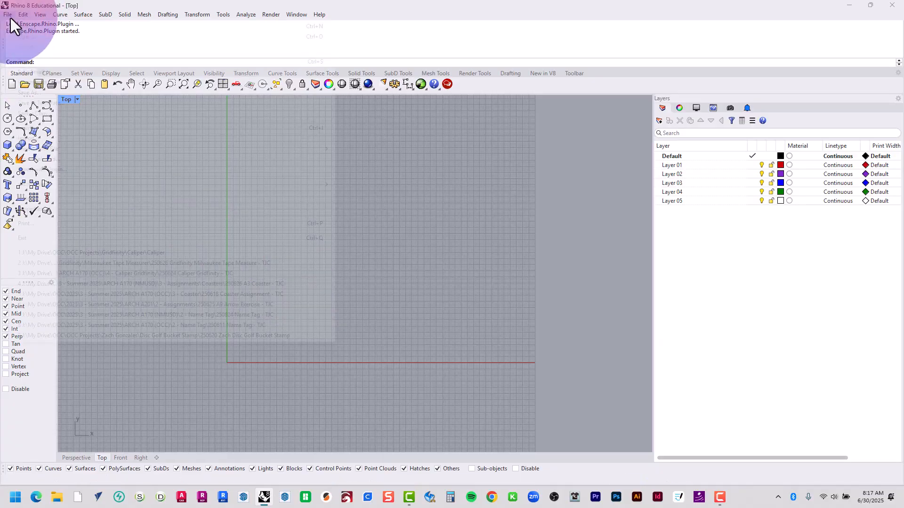
{"action": "left_click", "coordinate": [13, 25]}
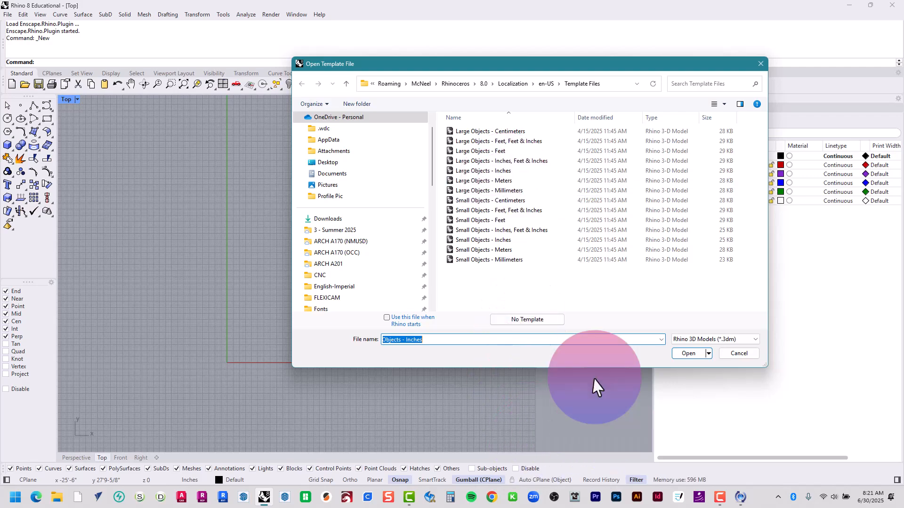
{"action": "double_click", "coordinate": [512, 162]}
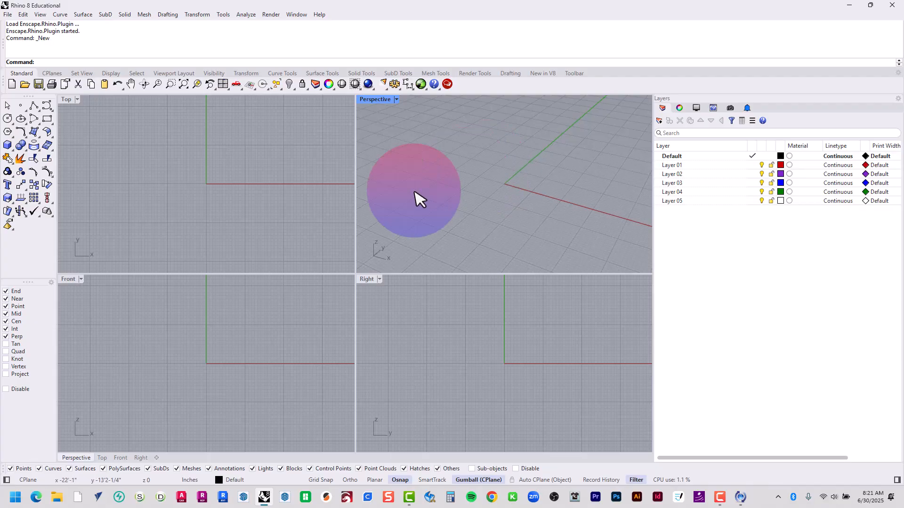
{"action": "left_click", "coordinate": [246, 210]}
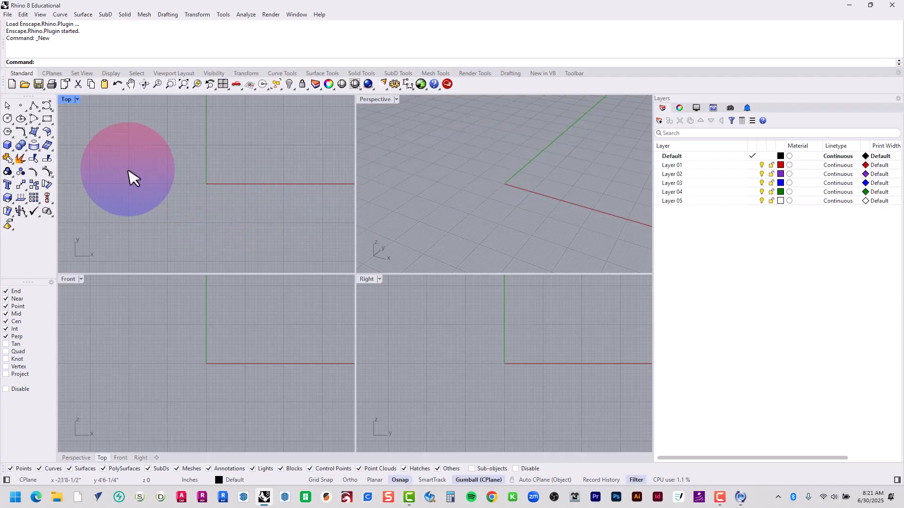
{"action": "double_click", "coordinate": [65, 99]}
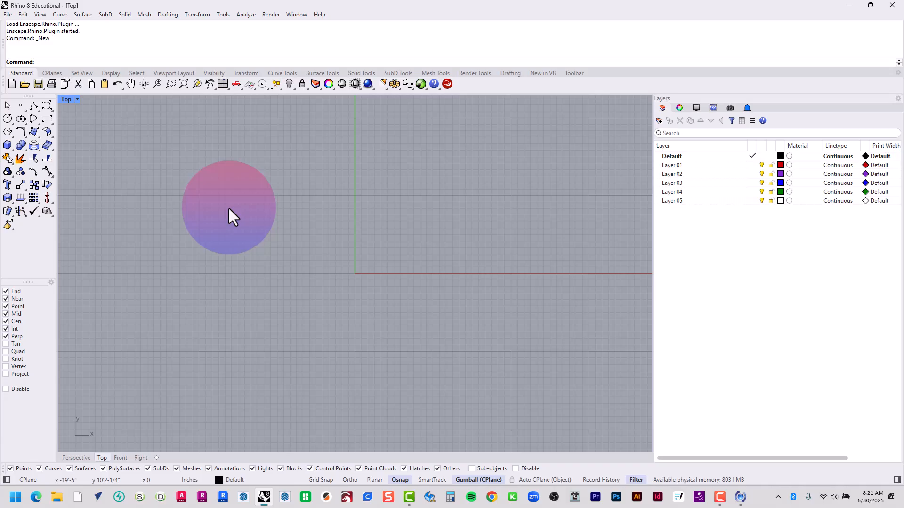
Draw a vertical polyline with Ortho on, starting at the origin (0) and running about 38' upward
{"action": "type", "text": "Polyline"}
{"action": "key", "text": "Return"}
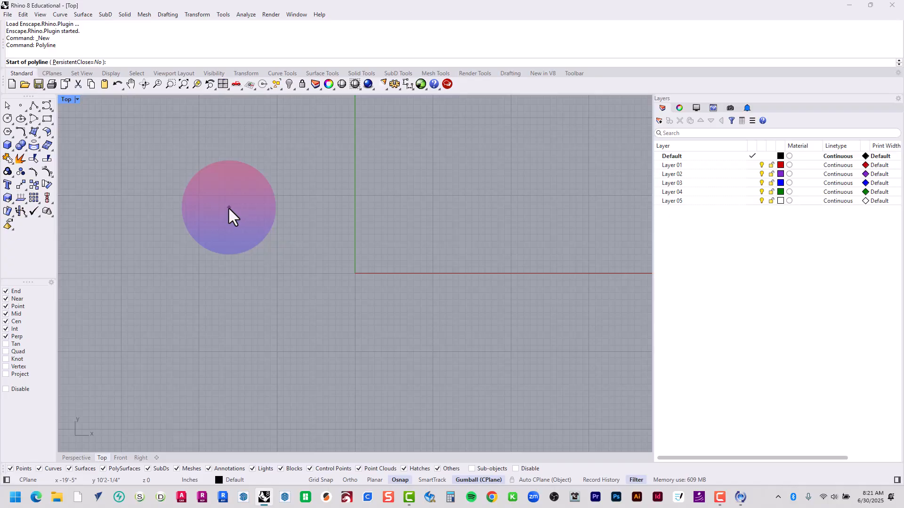
{"action": "type", "text": "0"}
{"action": "key", "text": "Return"}
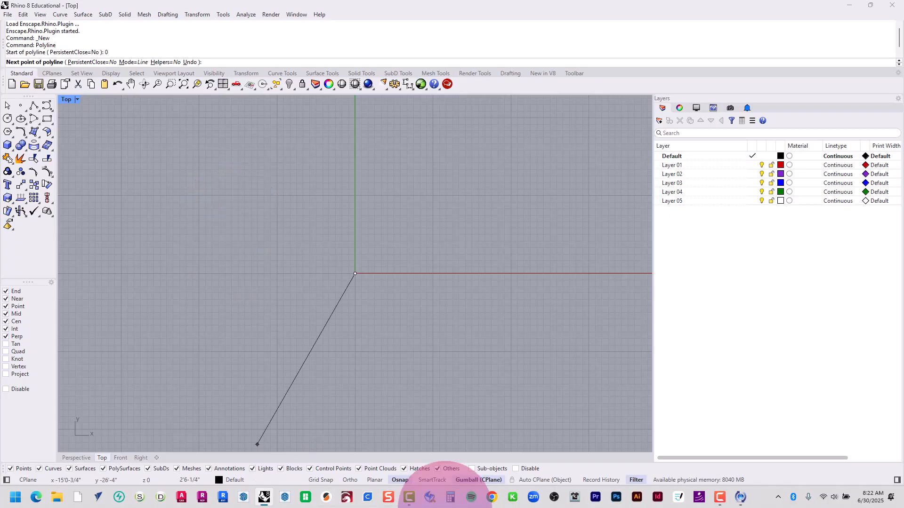
{"action": "left_click", "coordinate": [346, 480]}
{"action": "scroll", "coordinate": [269, 264], "scroll_direction": "down", "scroll_amount": 12}
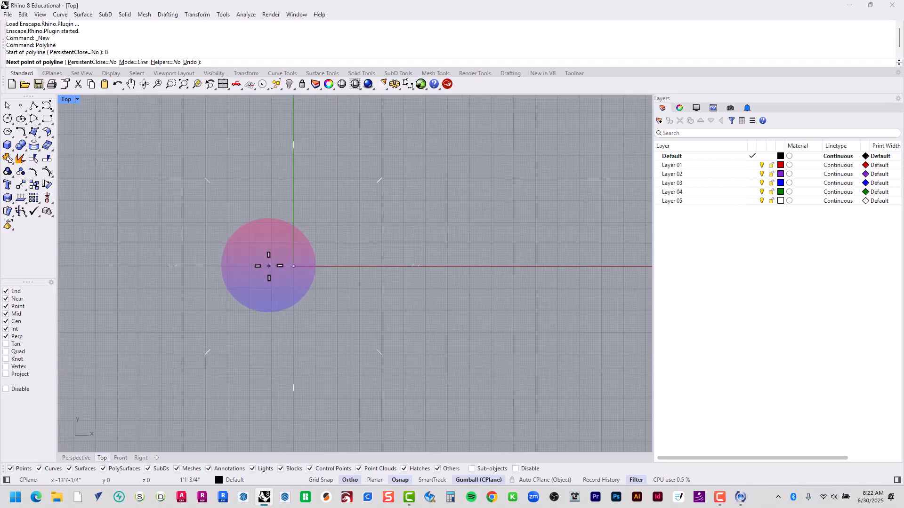
{"action": "right_click_drag", "start_coordinate": [269, 265], "coordinate": [303, 365]}
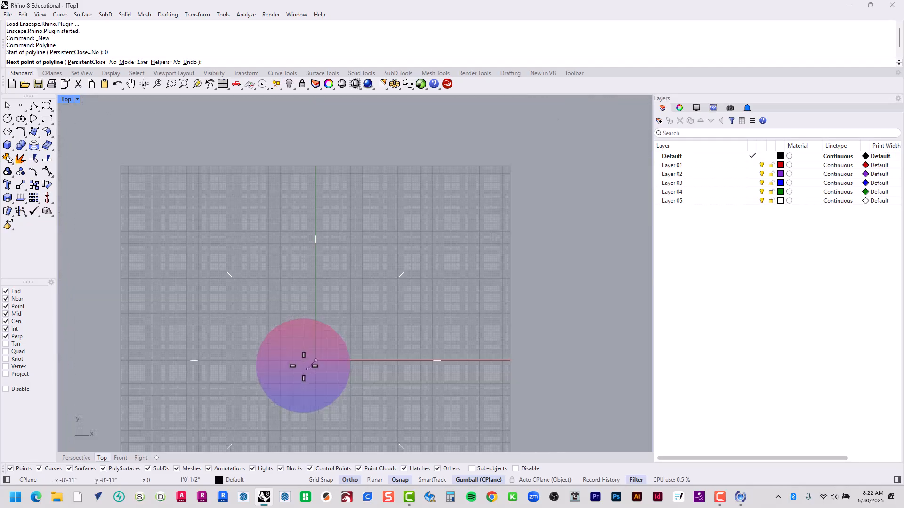
{"action": "scroll", "coordinate": [304, 366], "scroll_direction": "down", "scroll_amount": 2}
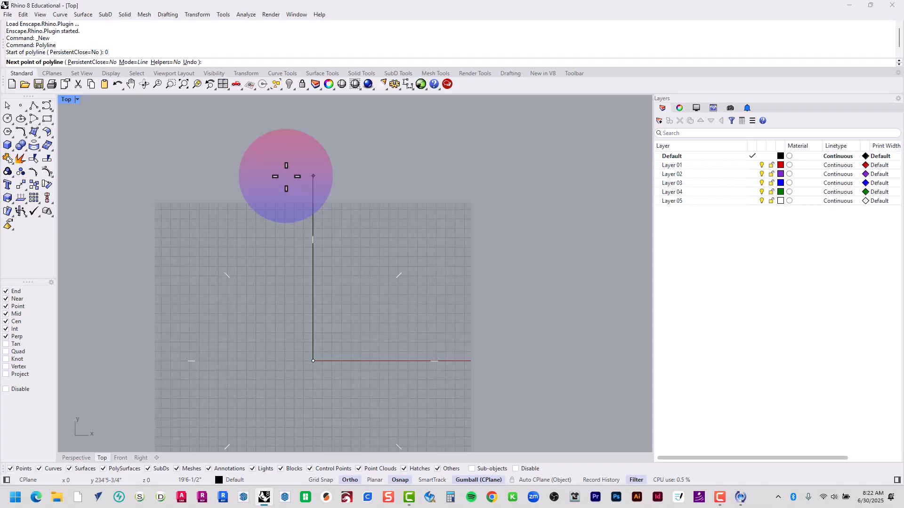
{"action": "scroll", "coordinate": [286, 177], "scroll_direction": "down", "scroll_amount": 8}
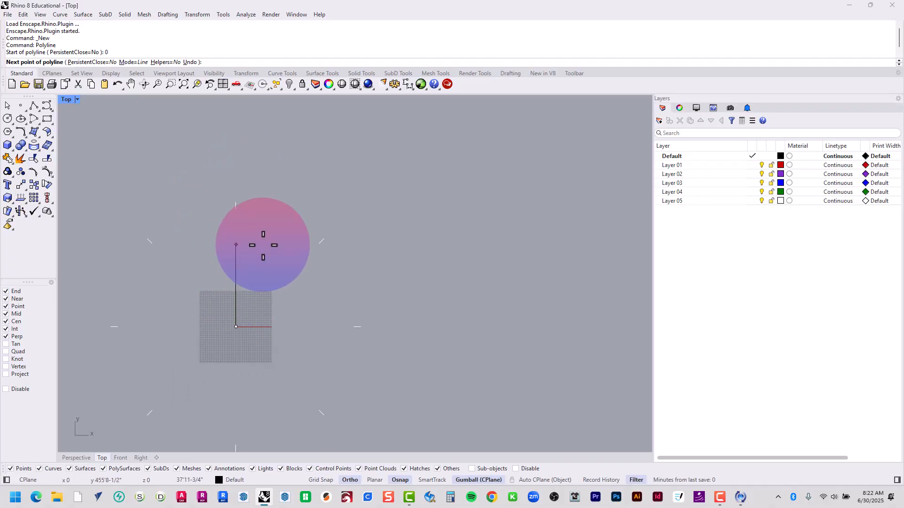
{"action": "left_click", "coordinate": [236, 245]}
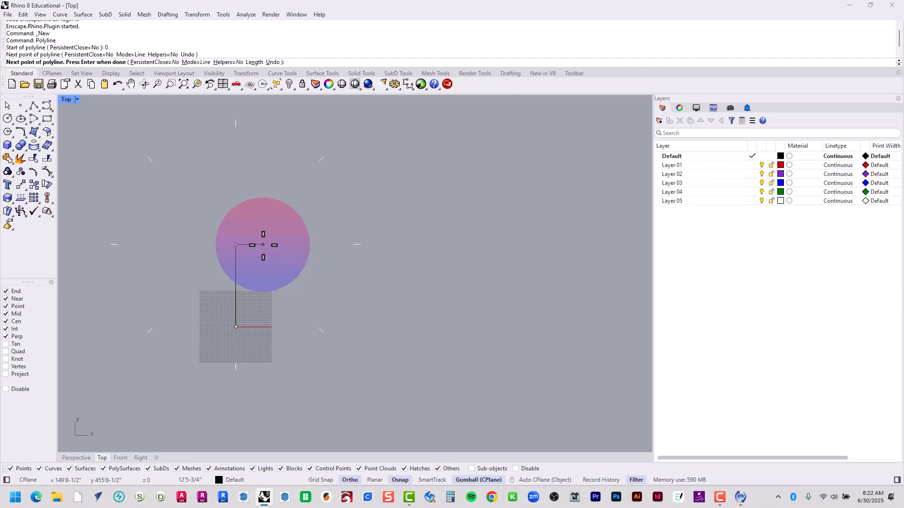
{"action": "key", "text": "Return"}
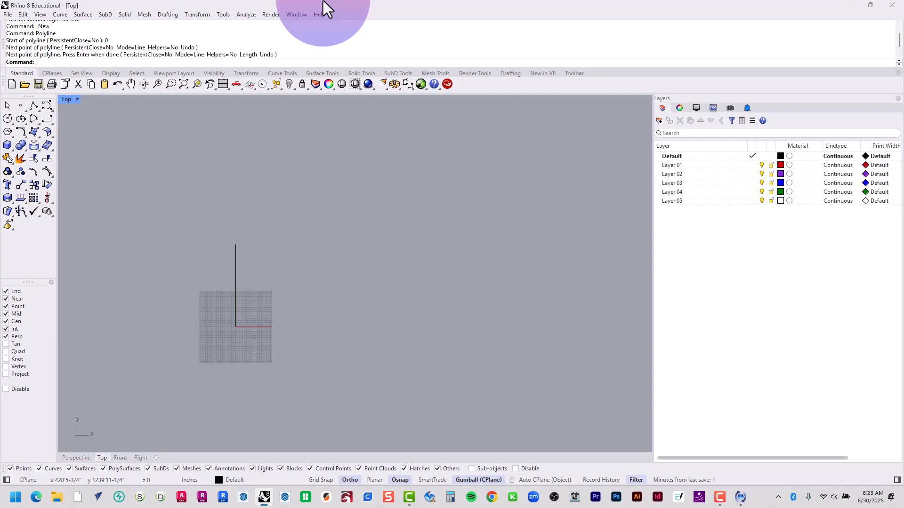
Offset the vertical line 21' to its right side
{"action": "type", "text": "Offset"}
{"action": "key", "text": "Return"}
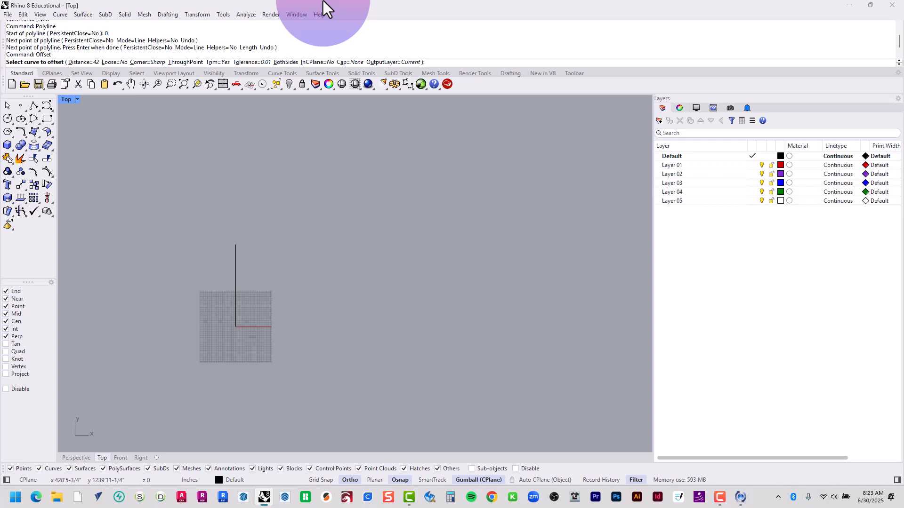
{"action": "left_click", "coordinate": [235, 283]}
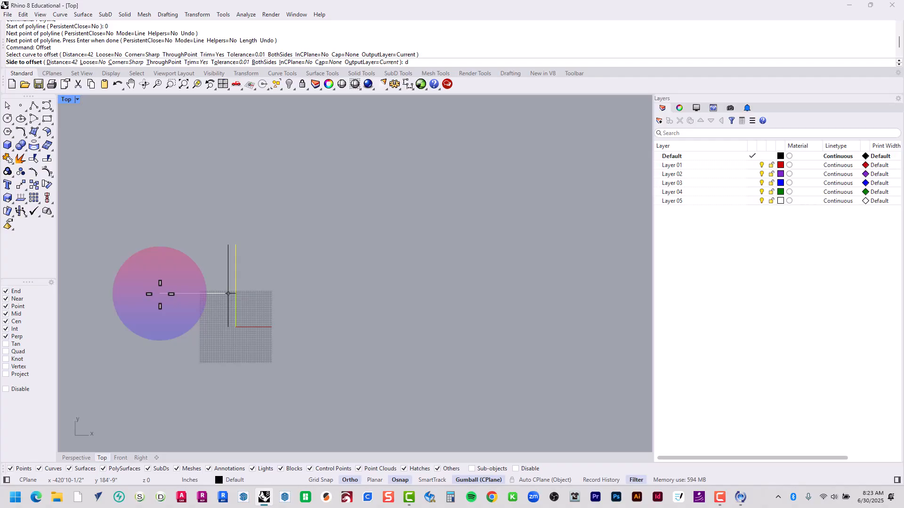
{"action": "key", "text": "Return"}
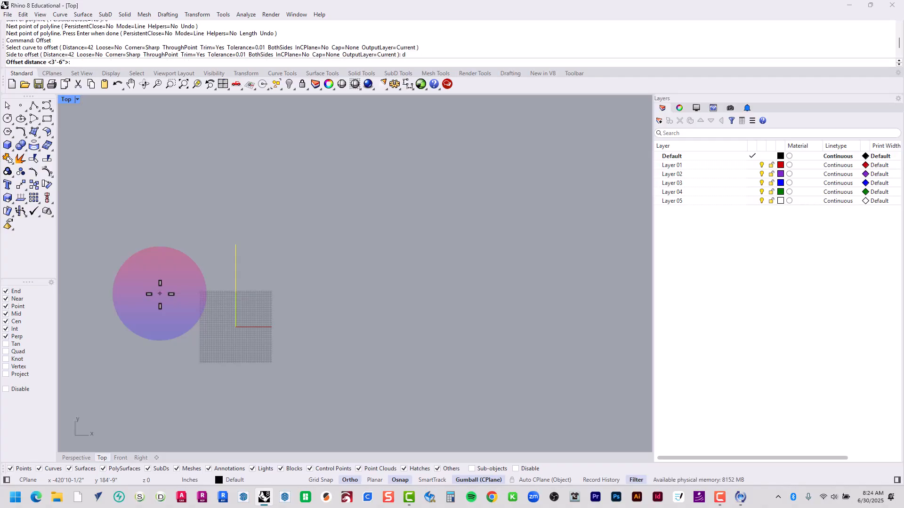
{"action": "type", "text": "21"}
{"action": "key", "text": "Return"}
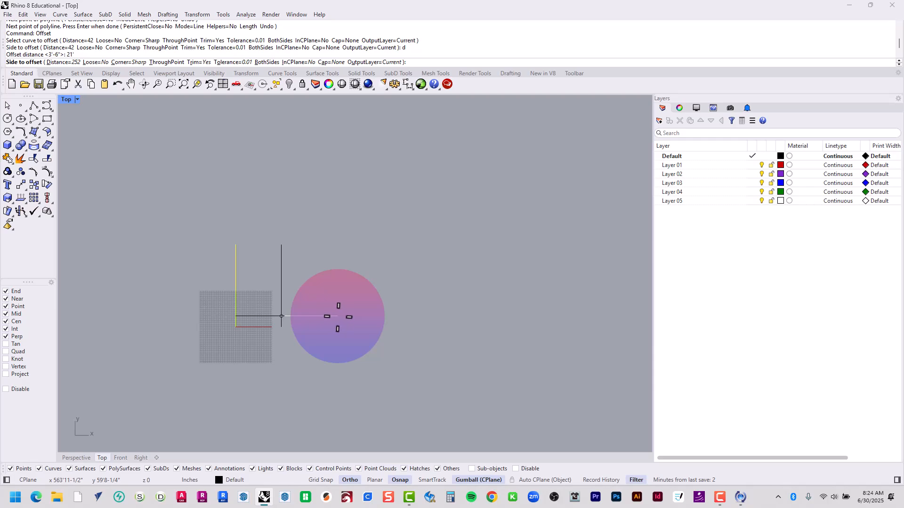
{"action": "scroll", "coordinate": [282, 316], "scroll_direction": "up", "scroll_amount": 6}
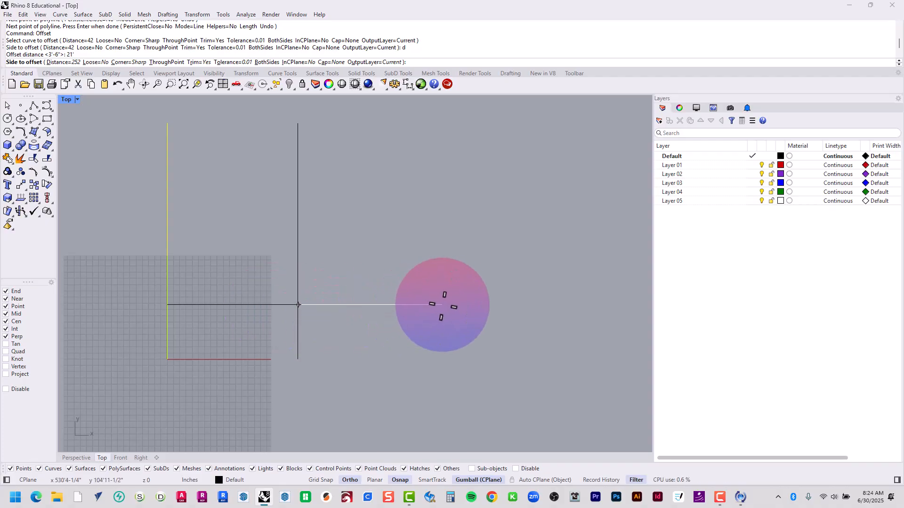
{"action": "scroll", "coordinate": [440, 302], "scroll_direction": "down", "scroll_amount": 3}
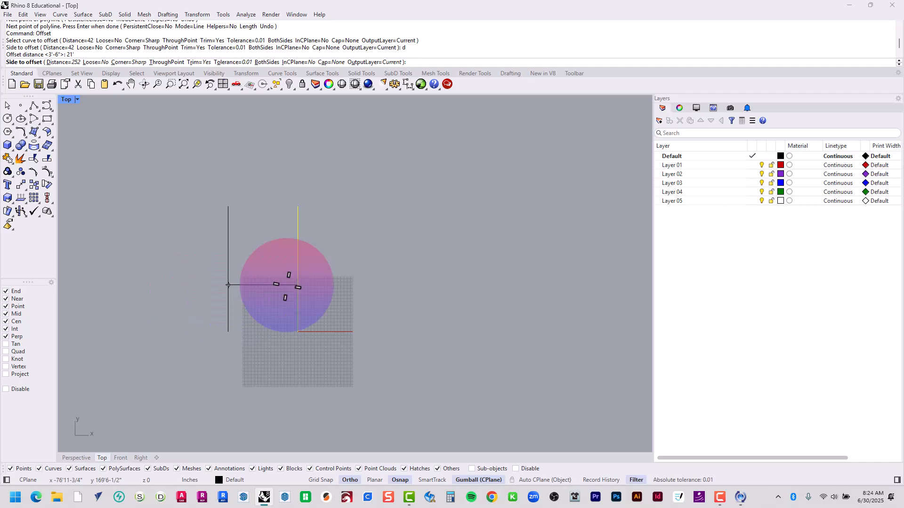
{"action": "left_click", "coordinate": [427, 277]}
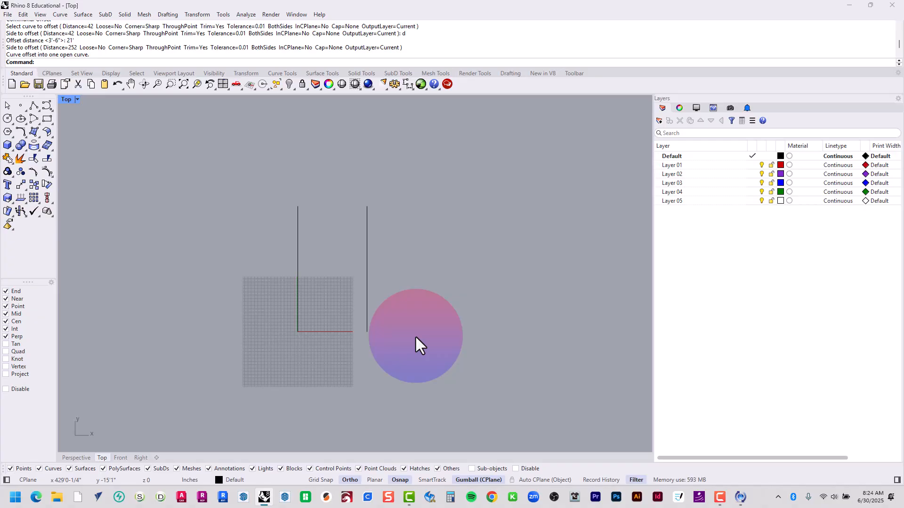
Draw a horizontal polyline connecting the lower endpoints of the two vertical lines
{"action": "type", "text": "PL"}
{"action": "key", "text": "Return"}
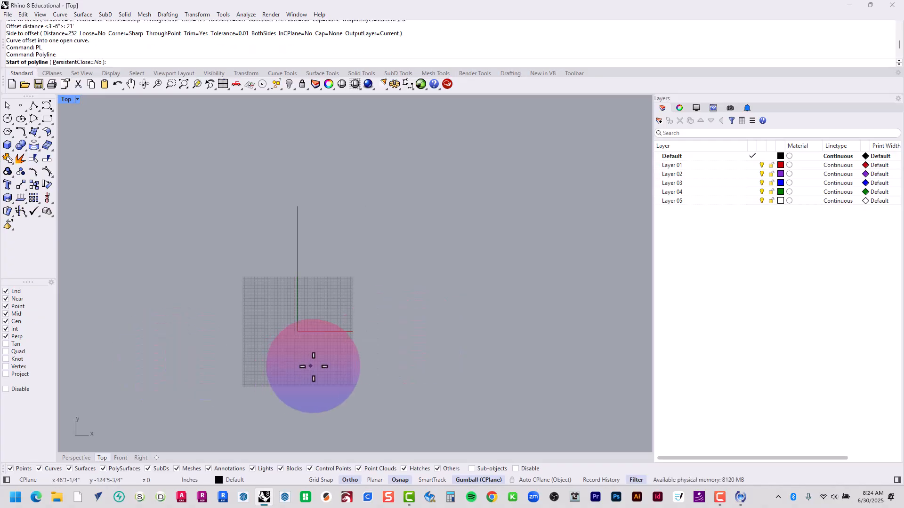
{"action": "scroll", "coordinate": [320, 360], "scroll_direction": "up", "scroll_amount": 5}
{"action": "scroll", "coordinate": [306, 338], "scroll_direction": "up", "scroll_amount": 1}
{"action": "left_click", "coordinate": [256, 289]}
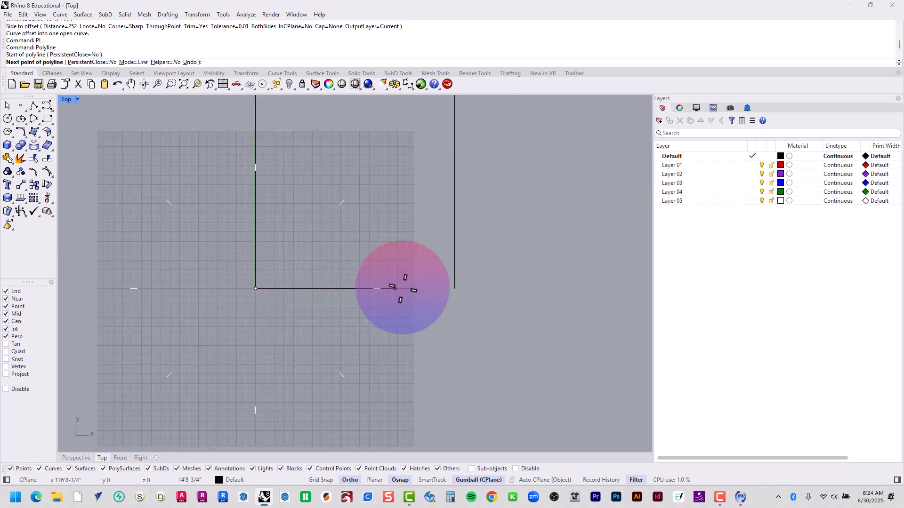
{"action": "left_click", "coordinate": [455, 288]}
{"action": "key", "text": "Return"}
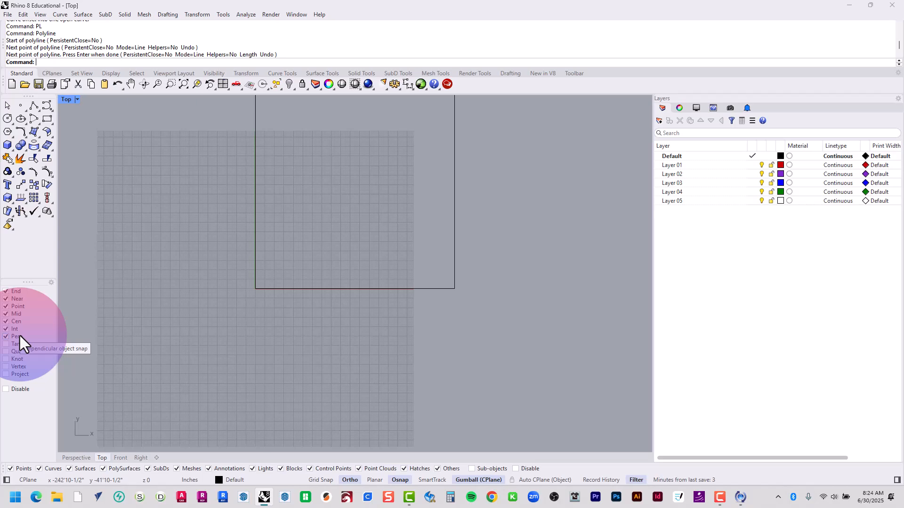
Offset the horizontal bottom line upward by 30'2-1/2"
{"action": "right_click_drag", "start_coordinate": [291, 320], "coordinate": [304, 424]}
{"action": "scroll", "coordinate": [307, 366], "scroll_direction": "down", "scroll_amount": 3}
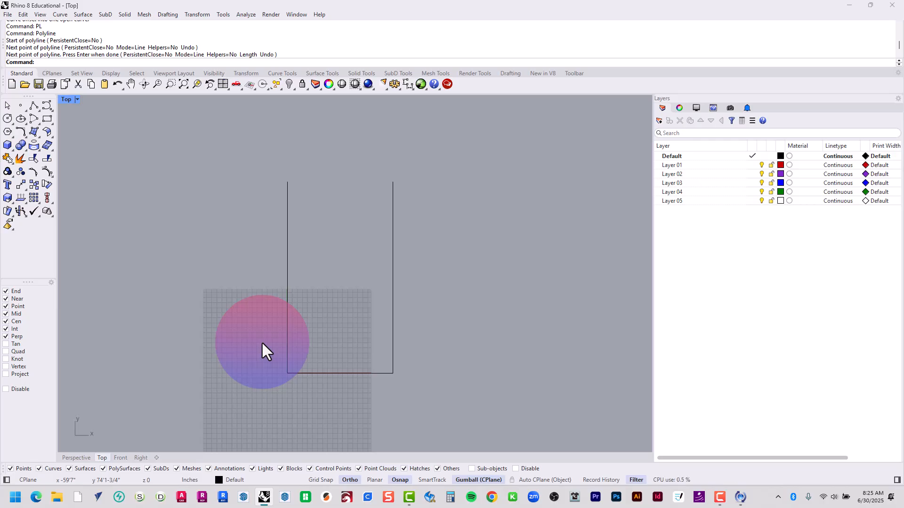
{"action": "type", "text": "offset"}
{"action": "key", "text": "Return"}
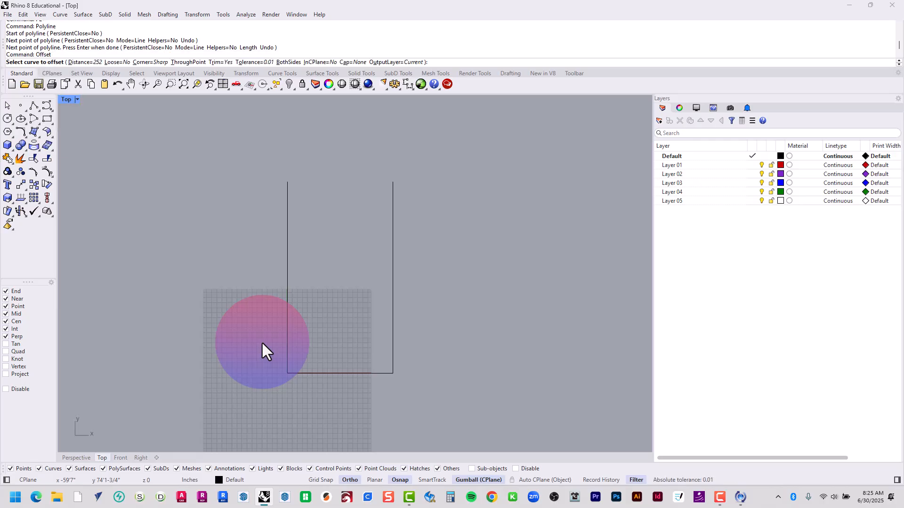
{"action": "left_click", "coordinate": [312, 372]}
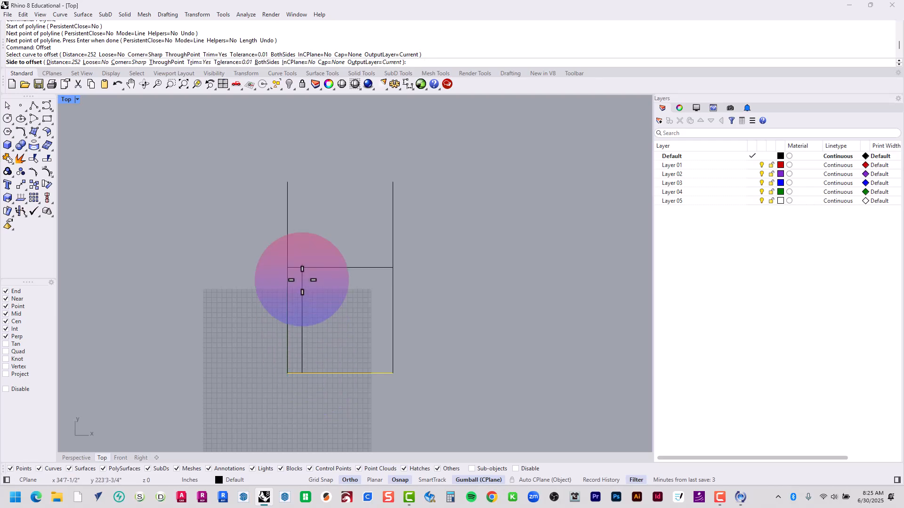
{"action": "type", "text": "d"}
{"action": "key", "text": "Return"}
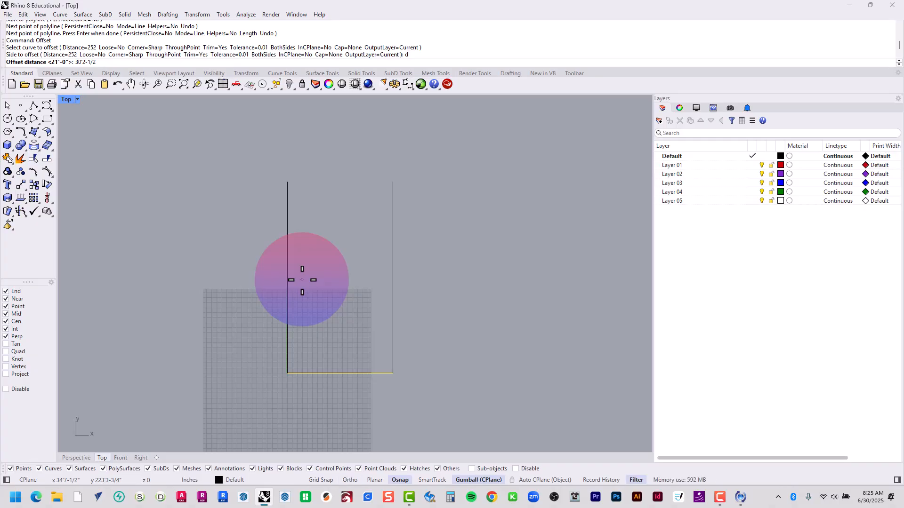
{"action": "type", "text": "\""}
{"action": "key", "text": "Return"}
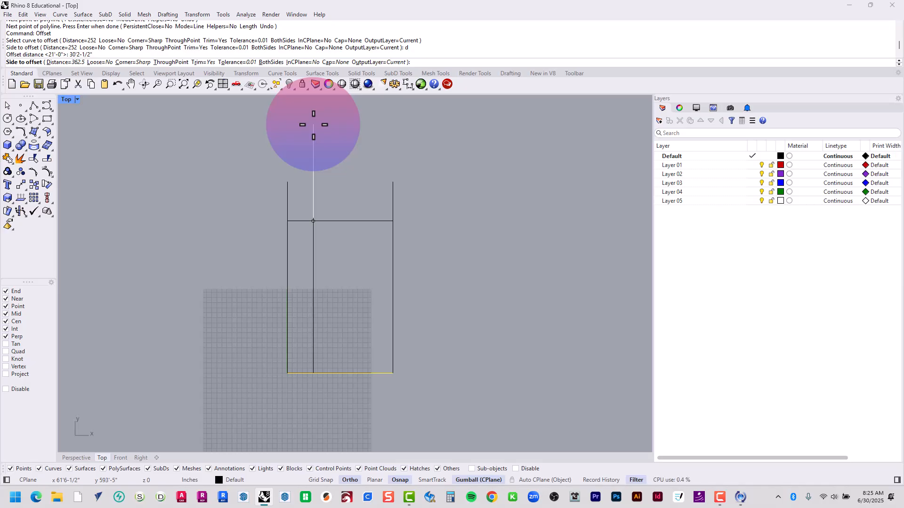
{"action": "left_click", "coordinate": [313, 125]}
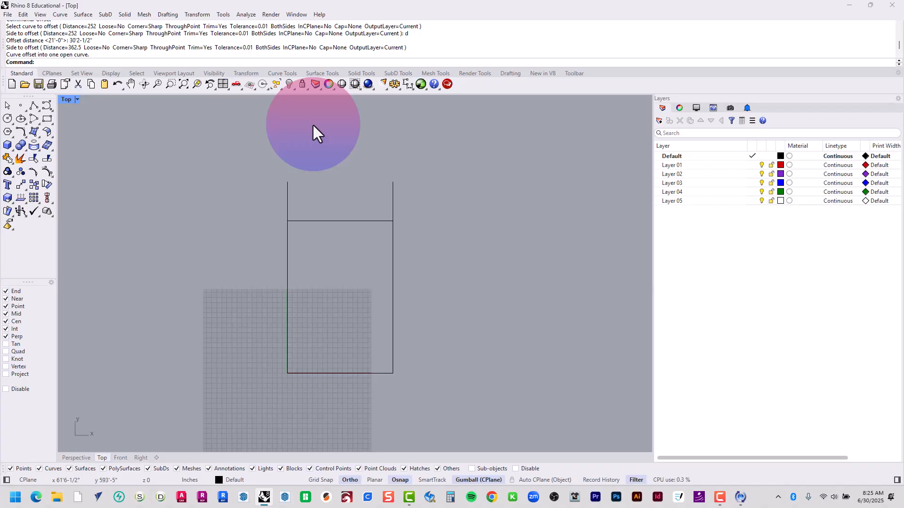
Fillet the upper horizontal line and the right vertical line with radius 0 to form a sharp upper-right corner
{"action": "type", "text": "Fillet"}
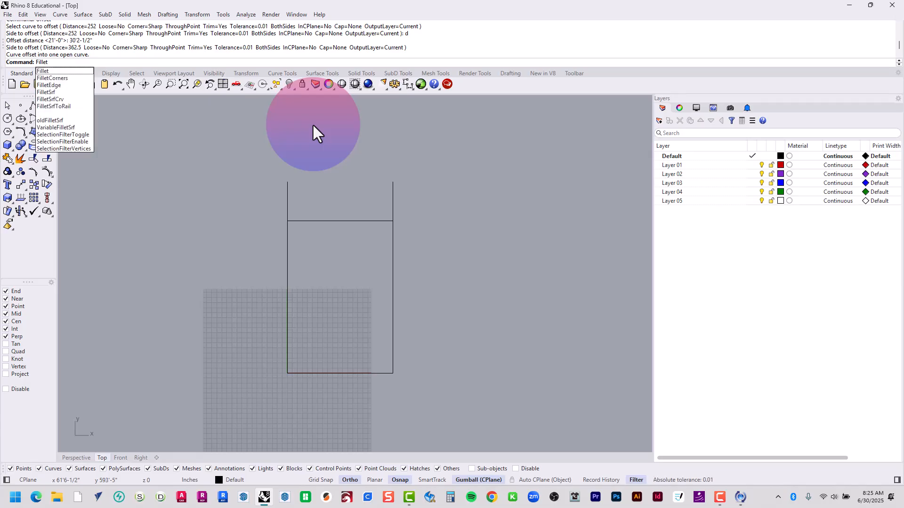
{"action": "key", "text": "Return"}
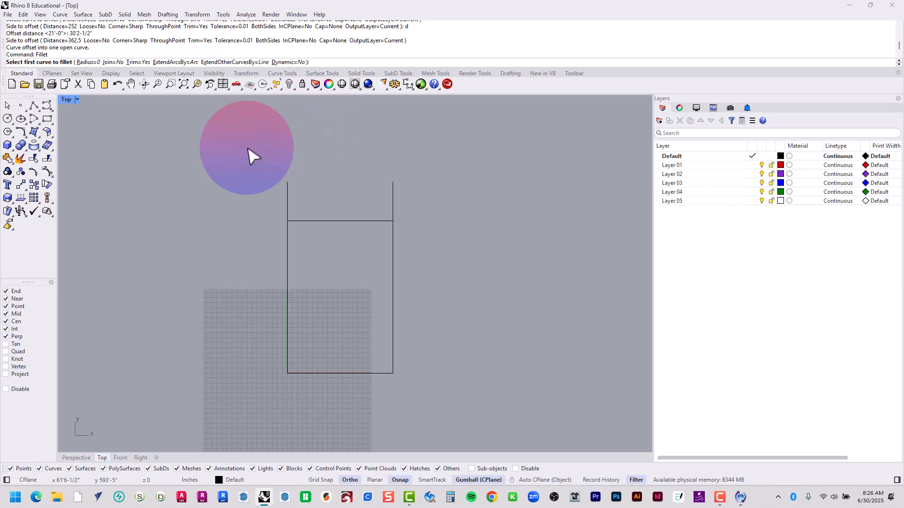
{"action": "left_click", "coordinate": [84, 61]}
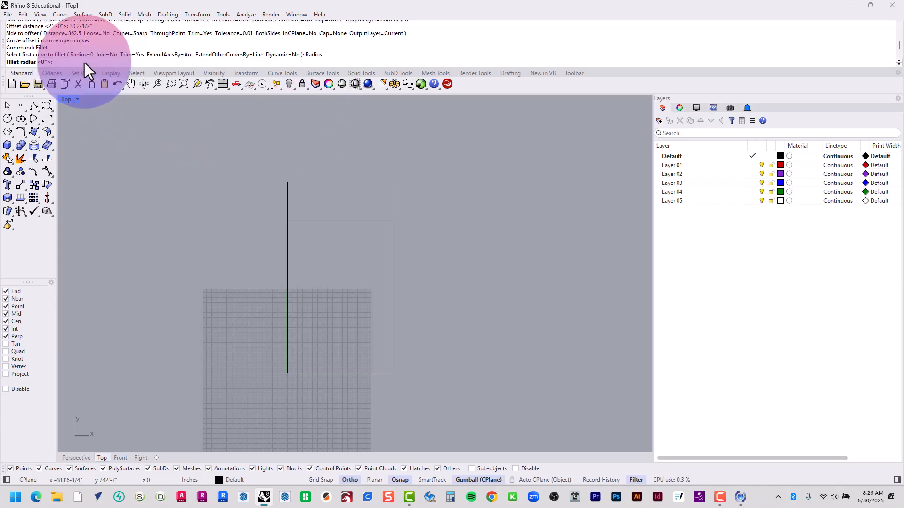
{"action": "key", "text": "Return"}
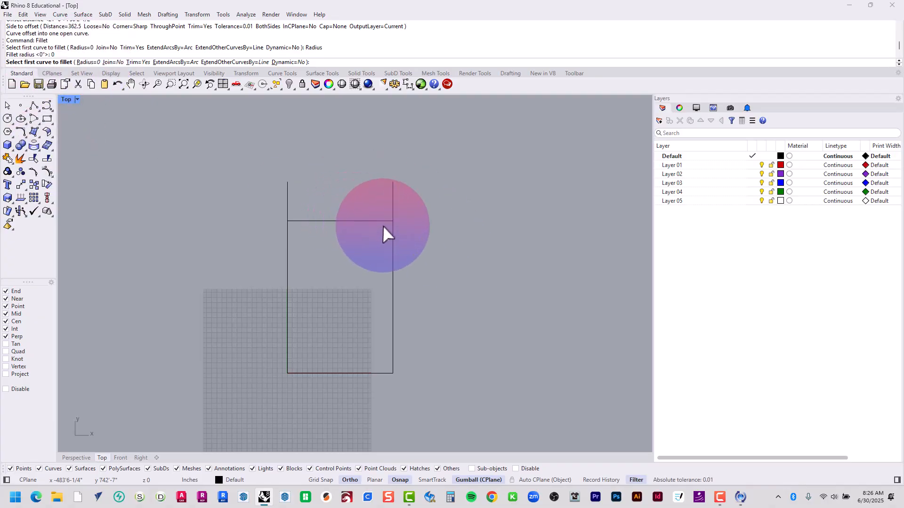
{"action": "left_click", "coordinate": [382, 224]}
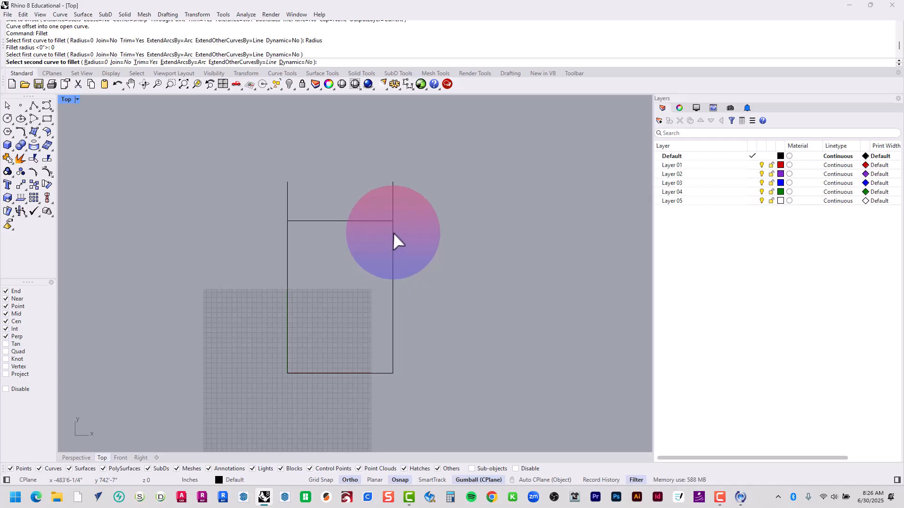
{"action": "left_click", "coordinate": [393, 232]}
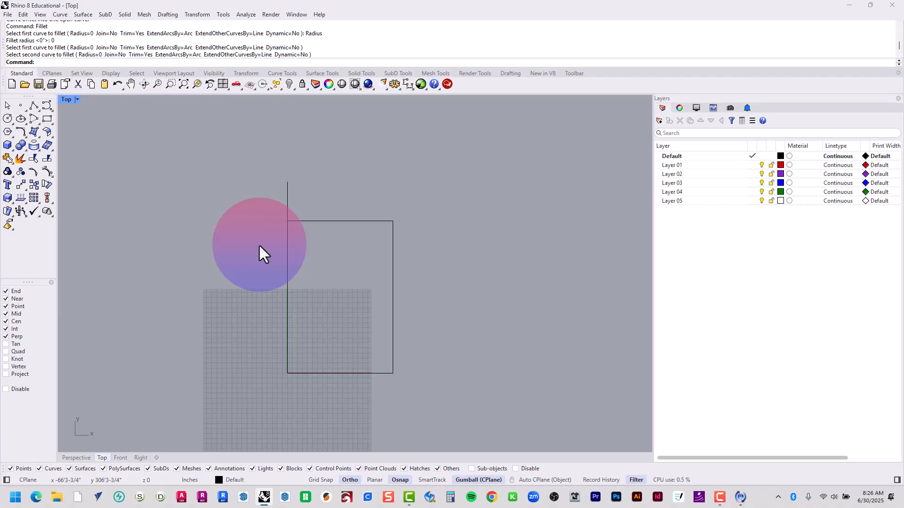
Trim off the part of the left vertical line that extends above the upper horizontal line
{"action": "type", "text": "trim"}
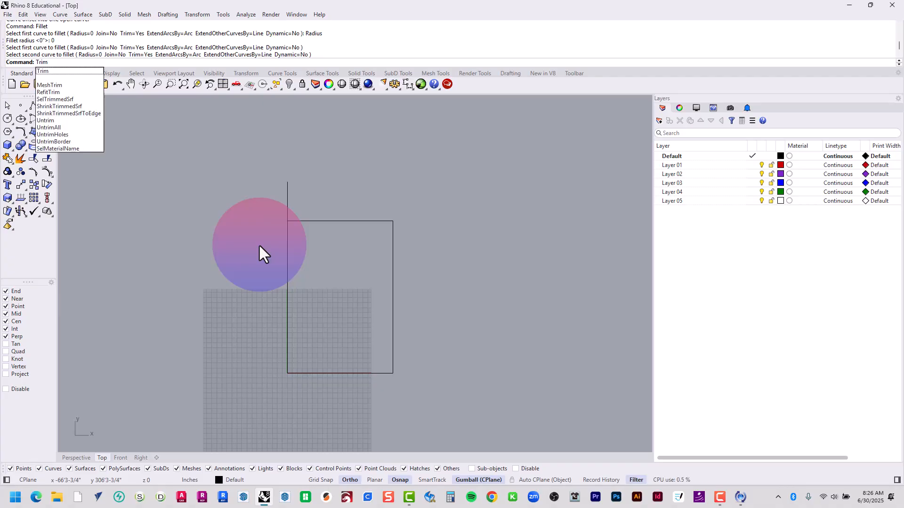
{"action": "key", "text": "Return"}
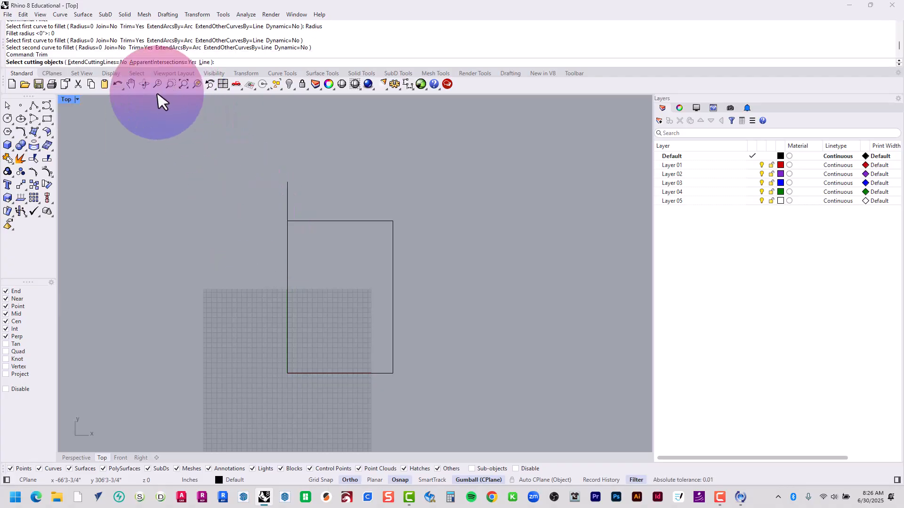
{"action": "scroll", "coordinate": [137, 167], "scroll_direction": "up", "scroll_amount": 2}
{"action": "right_click_drag", "start_coordinate": [344, 322], "coordinate": [308, 297]}
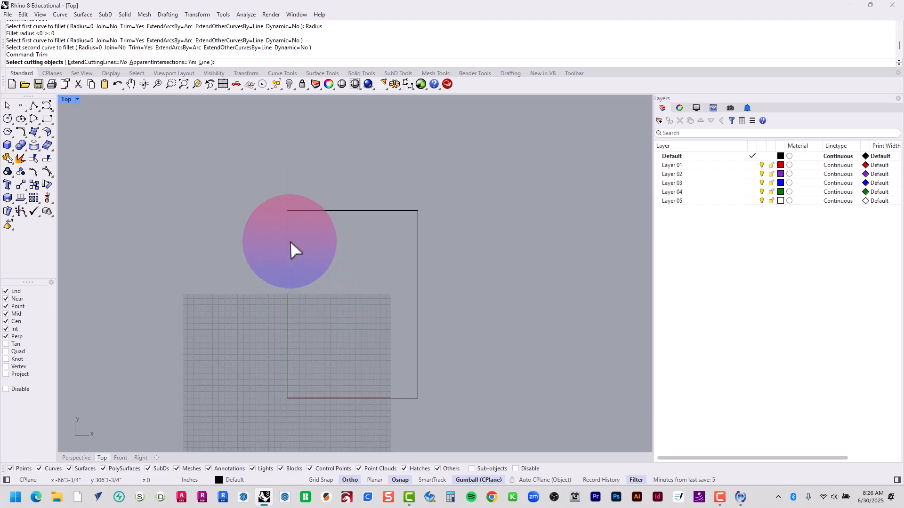
{"action": "left_click", "coordinate": [294, 210]}
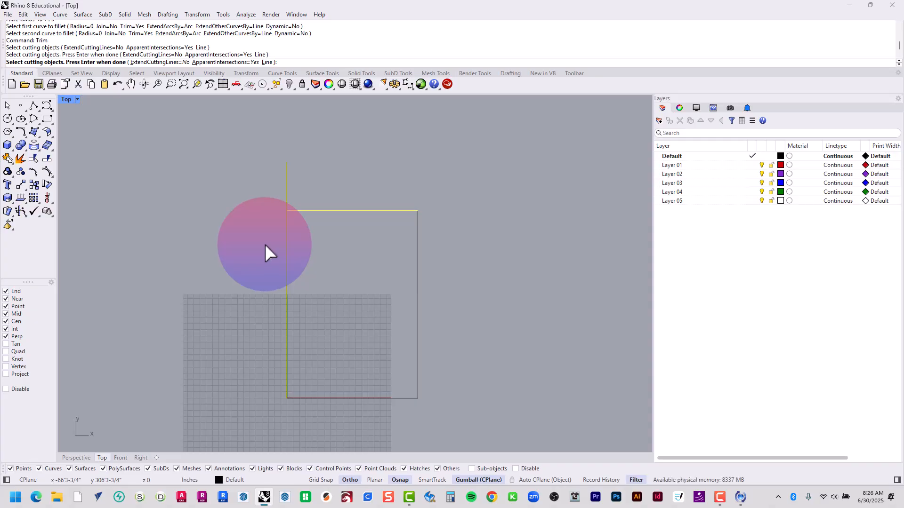
{"action": "key", "text": "Return"}
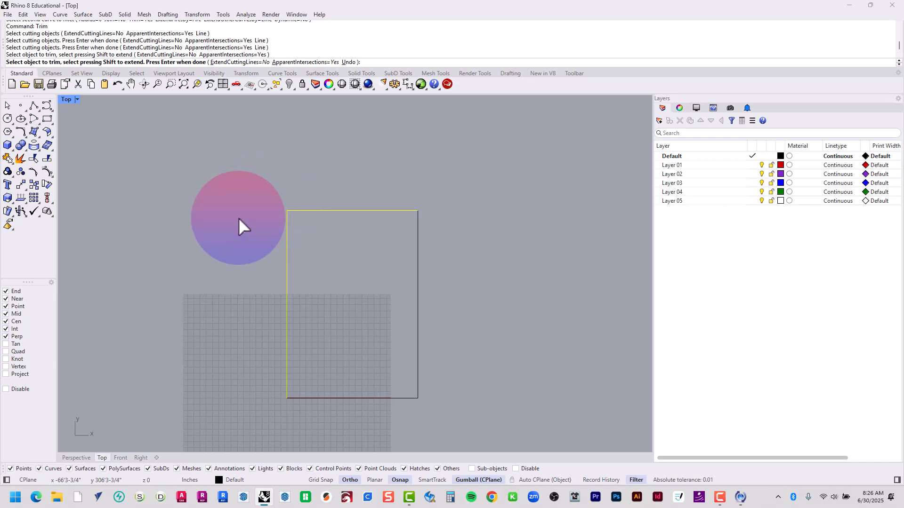
{"action": "key", "text": "Return"}
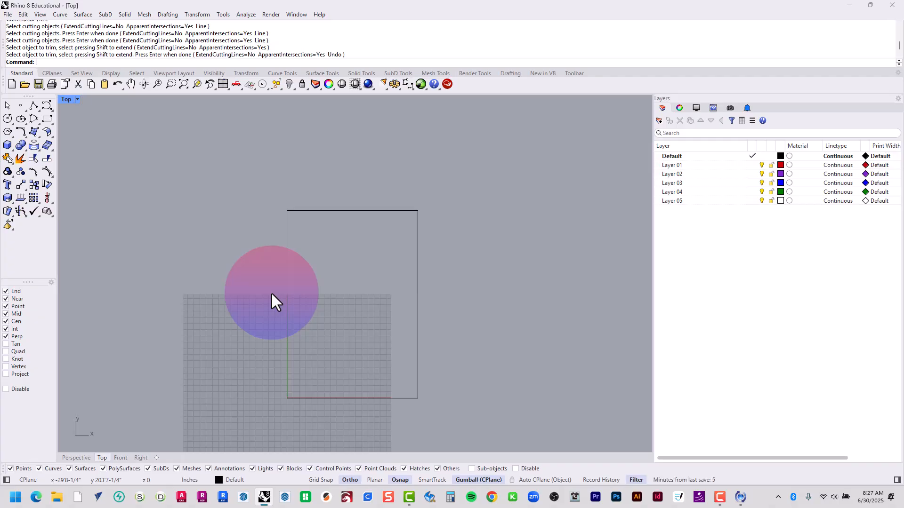
Offset the left vertical line 6" to the outside of the rectangle
{"action": "type", "text": "Offset"}
{"action": "key", "text": "Return"}
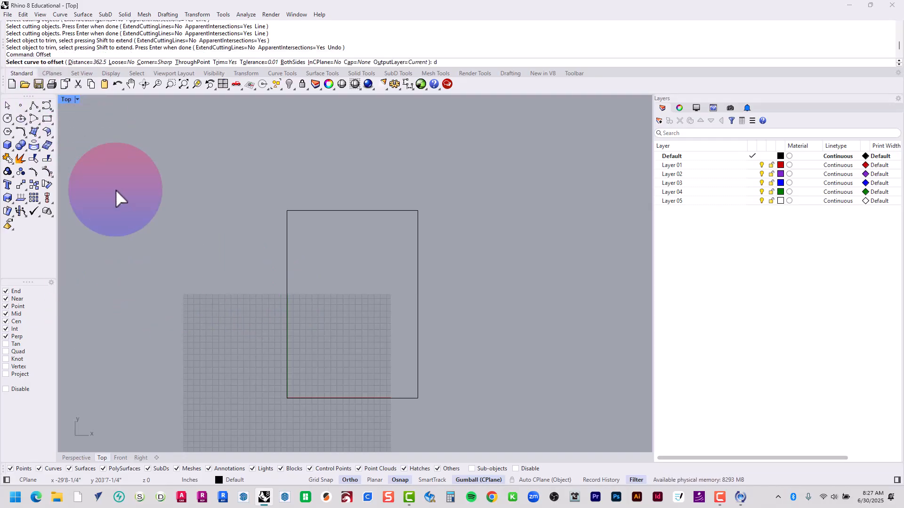
{"action": "key", "text": "Return"}
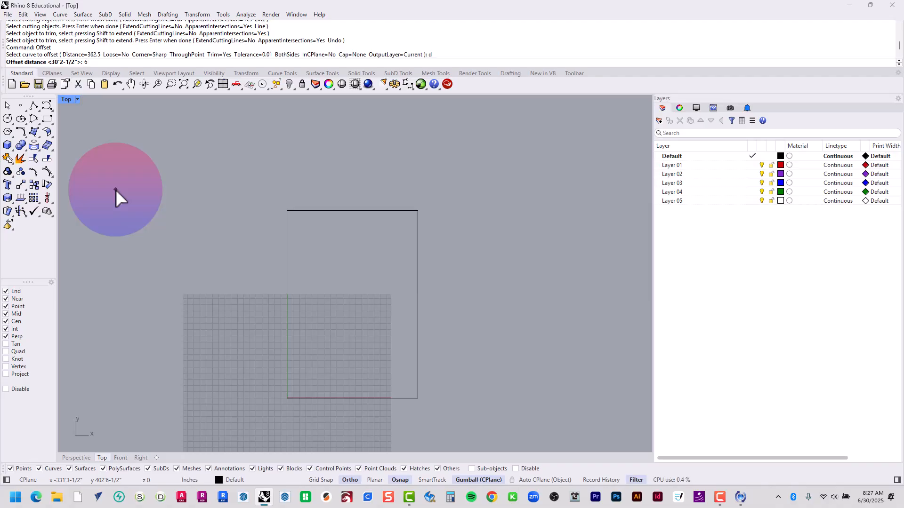
{"action": "type", "text": "6"}
{"action": "key", "text": "Return"}
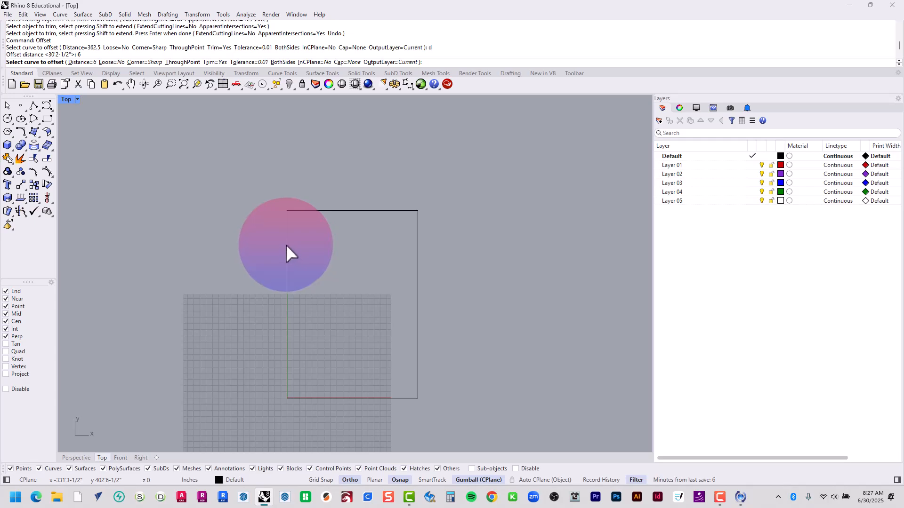
{"action": "left_click", "coordinate": [286, 244]}
{"action": "left_click", "coordinate": [178, 245]}
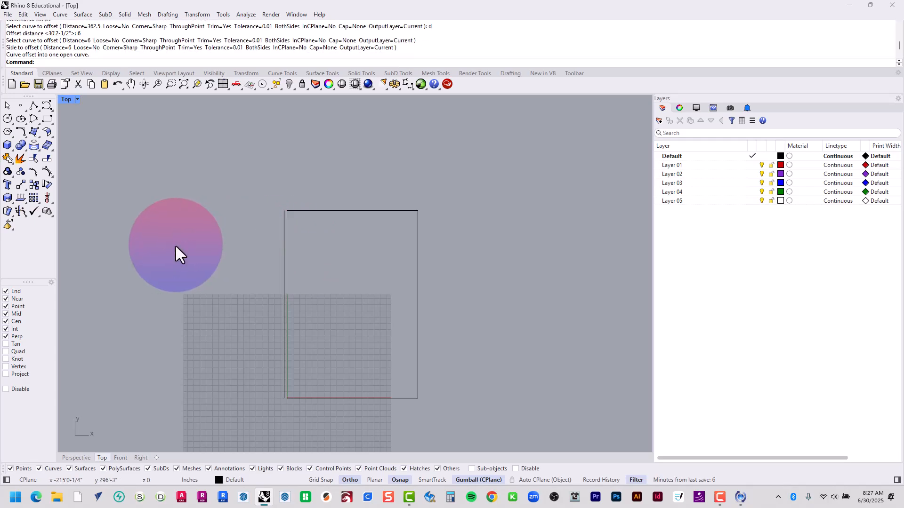
Offset the rectangle's upper horizontal line 6" outward
{"action": "left_click", "coordinate": [322, 210]}
{"action": "key", "text": "Escape"}
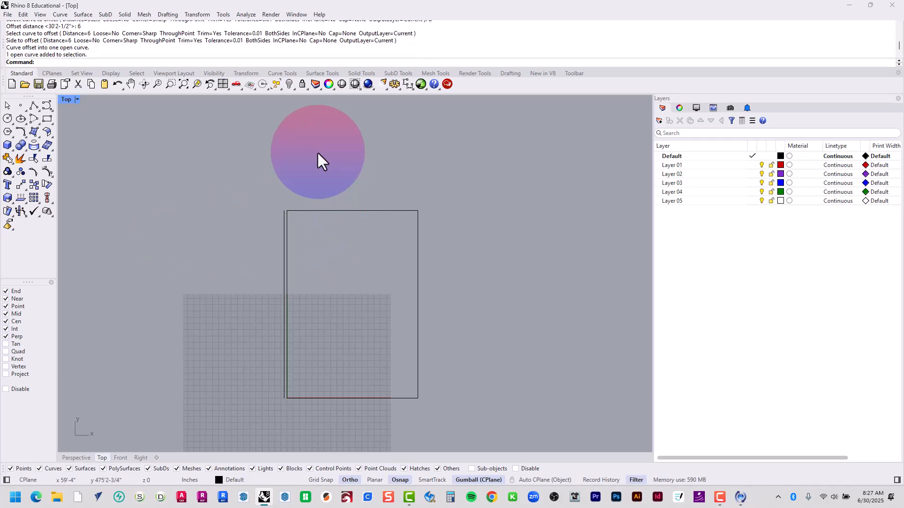
{"action": "key", "text": "Return"}
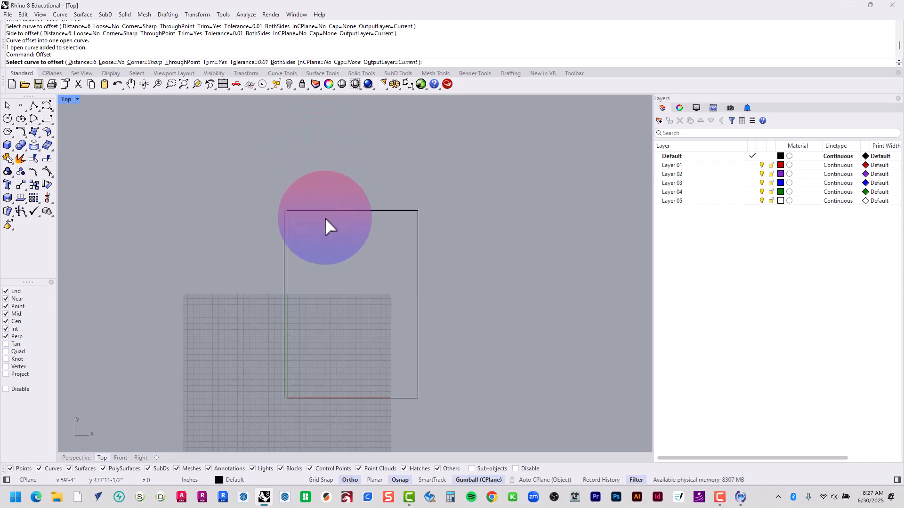
{"action": "left_click", "coordinate": [326, 211]}
{"action": "left_click", "coordinate": [327, 206]}
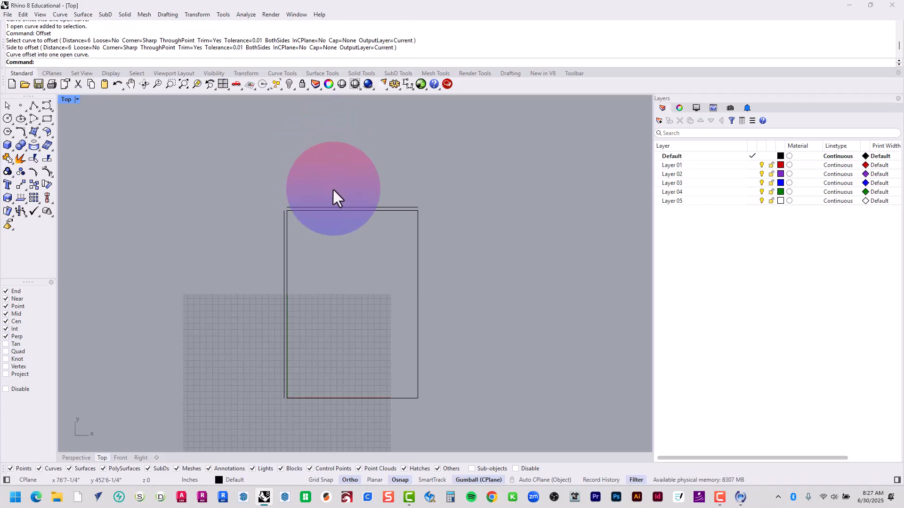
Offset the rectangle's right vertical line and its bottom horizontal line 6" outward
{"action": "key", "text": "Return"}
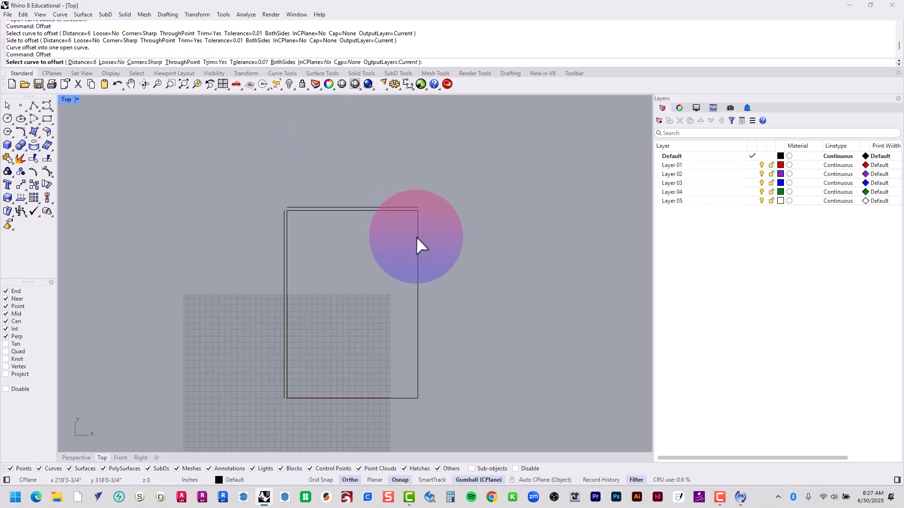
{"action": "left_click", "coordinate": [417, 237]}
{"action": "left_click", "coordinate": [420, 229]}
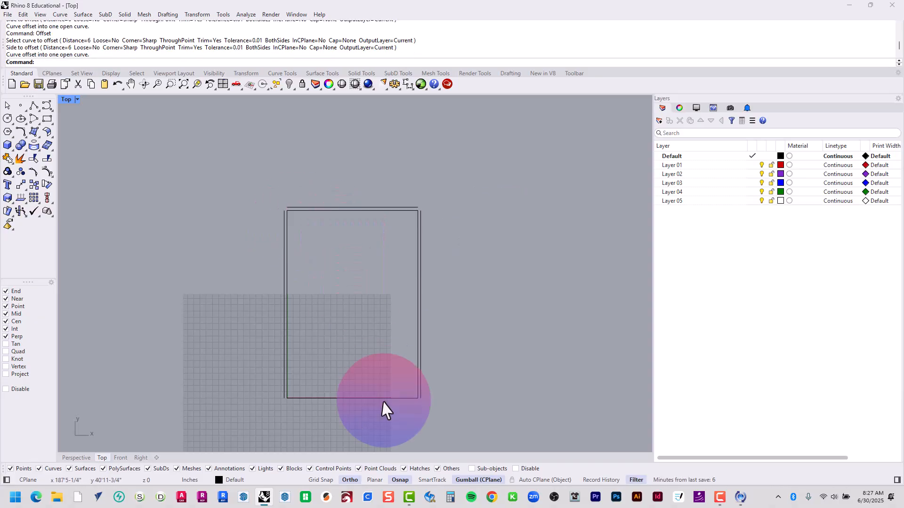
{"action": "left_click", "coordinate": [378, 406]}
{"action": "key", "text": "Return"}
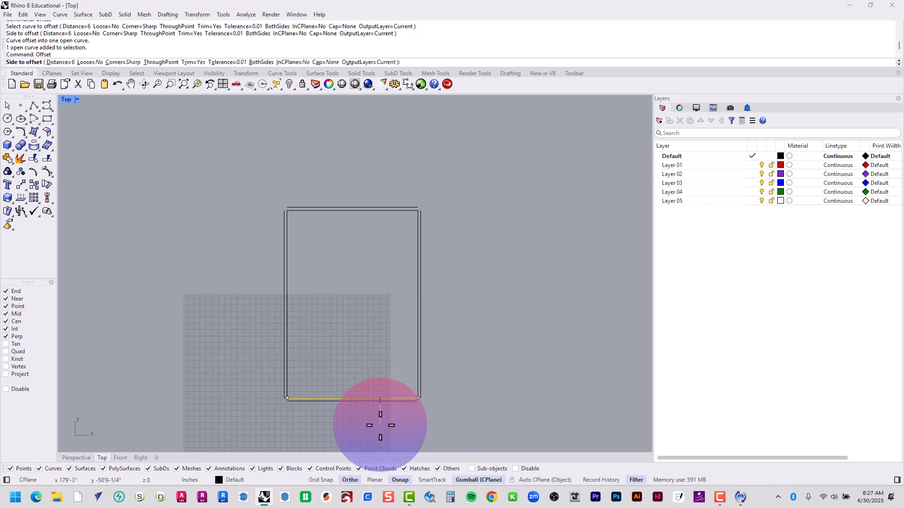
{"action": "left_click", "coordinate": [380, 423]}
{"action": "left_click", "coordinate": [397, 421]}
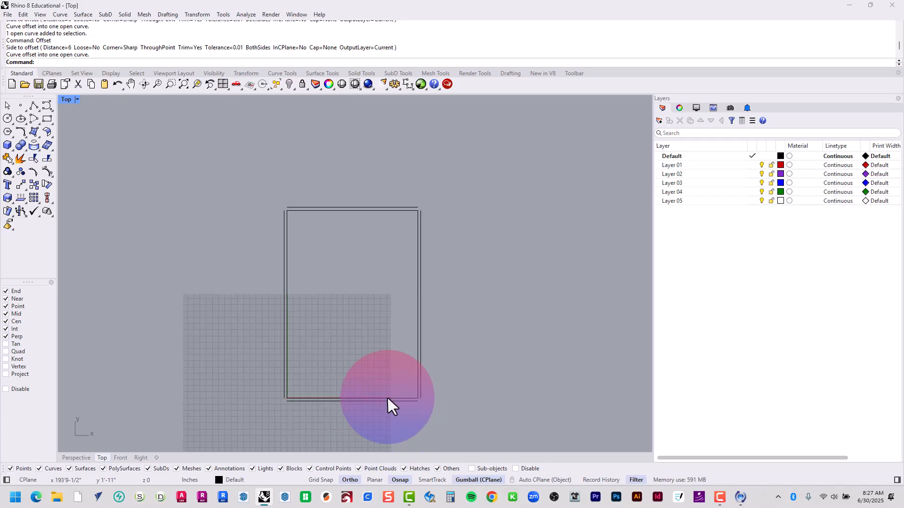
Fillet the outer offset lines with radius 0 at the upper-left and upper-right corners to close them sharply
{"action": "scroll", "coordinate": [342, 292], "scroll_direction": "up", "scroll_amount": 6}
{"action": "scroll", "coordinate": [257, 141], "scroll_direction": "up", "scroll_amount": 4}
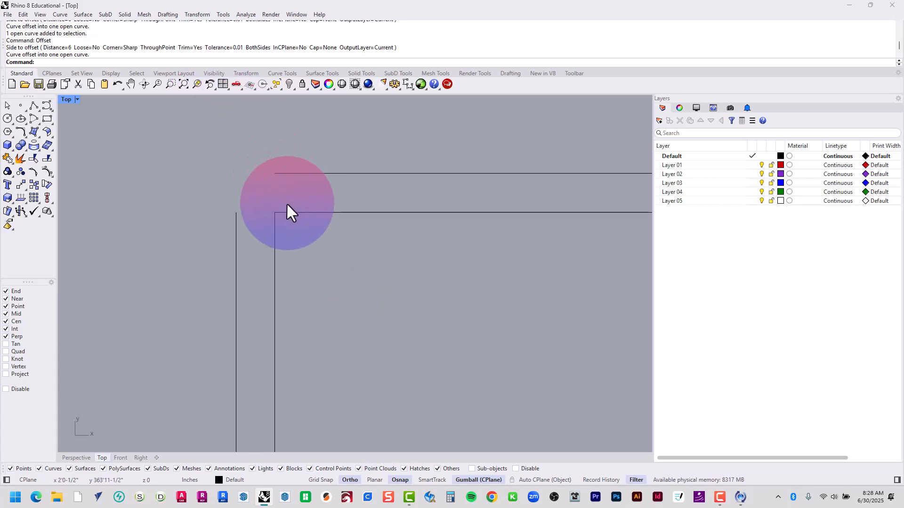
{"action": "scroll", "coordinate": [257, 207], "scroll_direction": "down", "scroll_amount": 3}
{"action": "scroll", "coordinate": [535, 205], "scroll_direction": "down", "scroll_amount": 1}
{"action": "scroll", "coordinate": [484, 228], "scroll_direction": "up", "scroll_amount": 5}
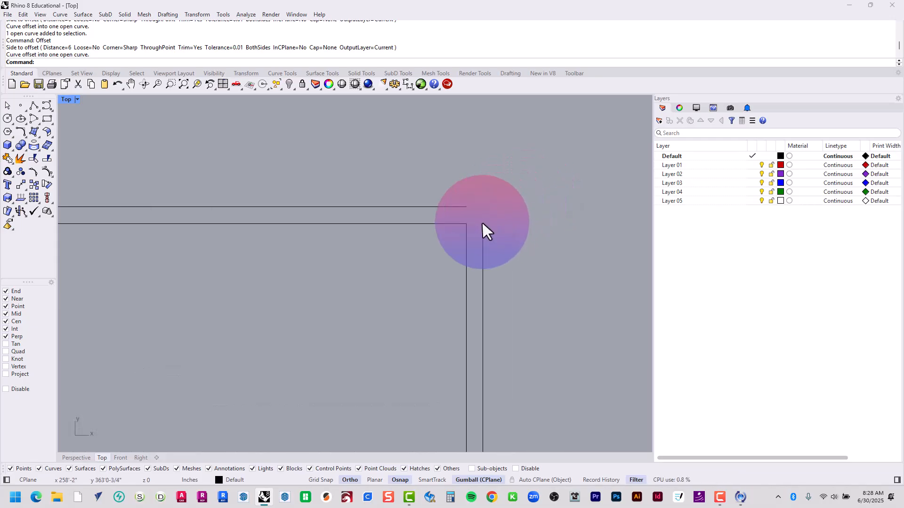
{"action": "scroll", "coordinate": [480, 224], "scroll_direction": "down", "scroll_amount": 5}
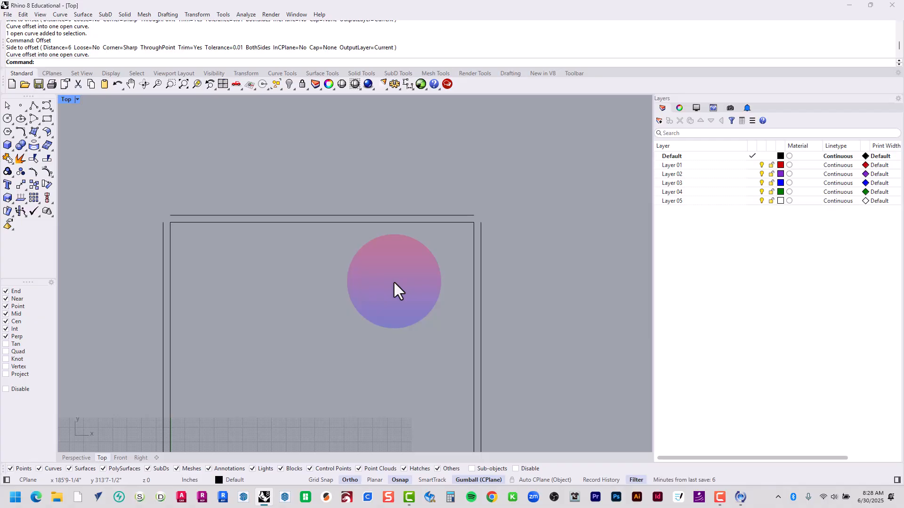
{"action": "type", "text": "fillet"}
{"action": "key", "text": "Return"}
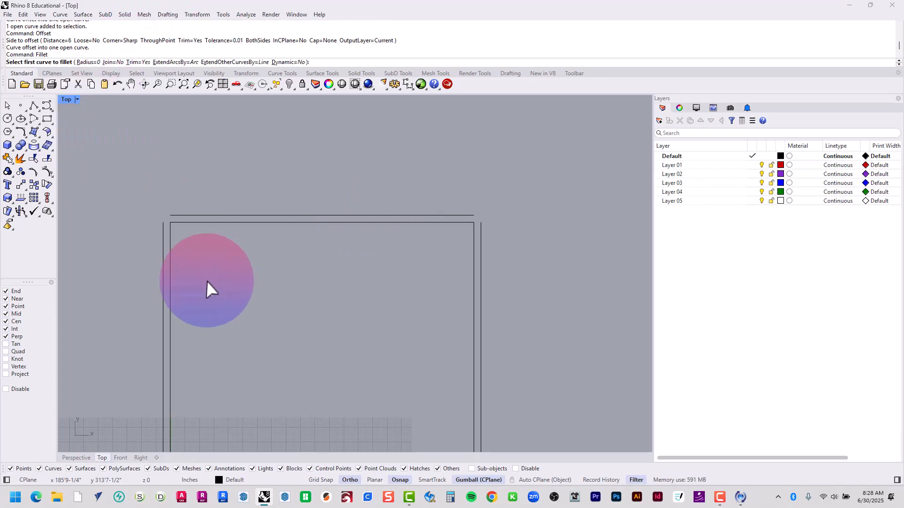
{"action": "left_click", "coordinate": [165, 229]}
{"action": "left_click", "coordinate": [179, 215]}
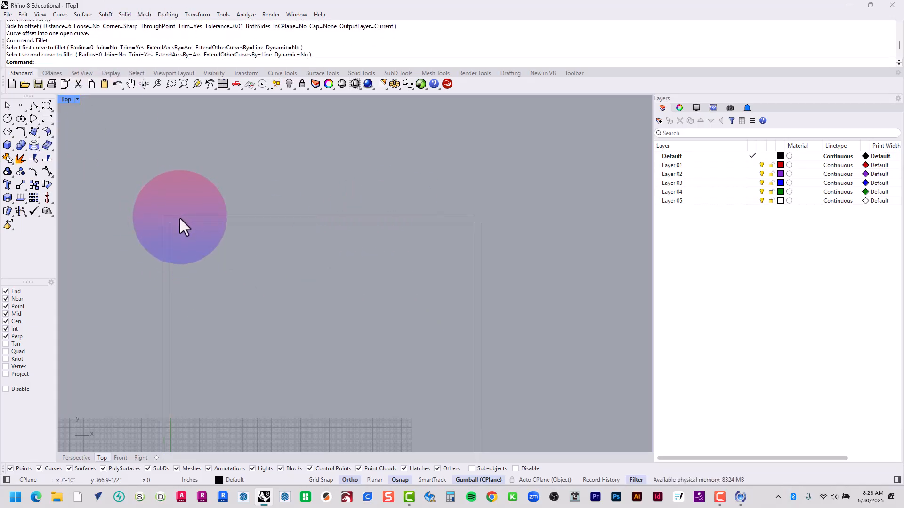
{"action": "right_click", "coordinate": [494, 207]}
{"action": "left_click", "coordinate": [473, 216]}
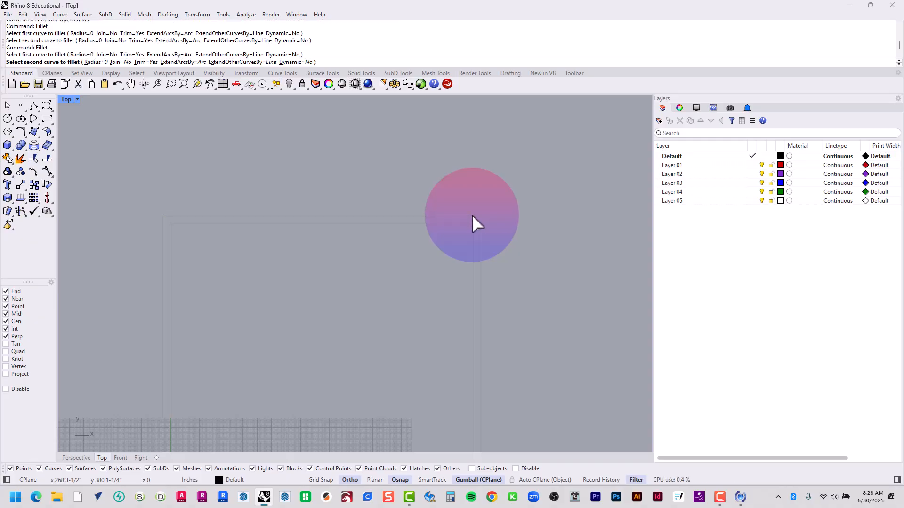
{"action": "left_click", "coordinate": [481, 245]}
Fillet the outer offset lines with radius 0 at the lower-right and lower-left corners to complete the outer rectangle
{"action": "right_click_drag", "start_coordinate": [471, 409], "coordinate": [404, 268]}
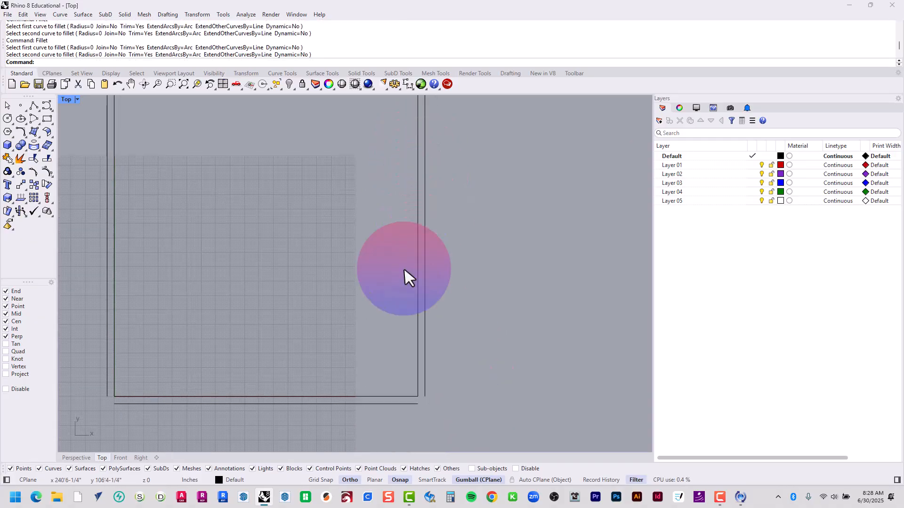
{"action": "right_click", "coordinate": [411, 403]}
{"action": "left_click", "coordinate": [411, 404]}
{"action": "left_click", "coordinate": [424, 391]}
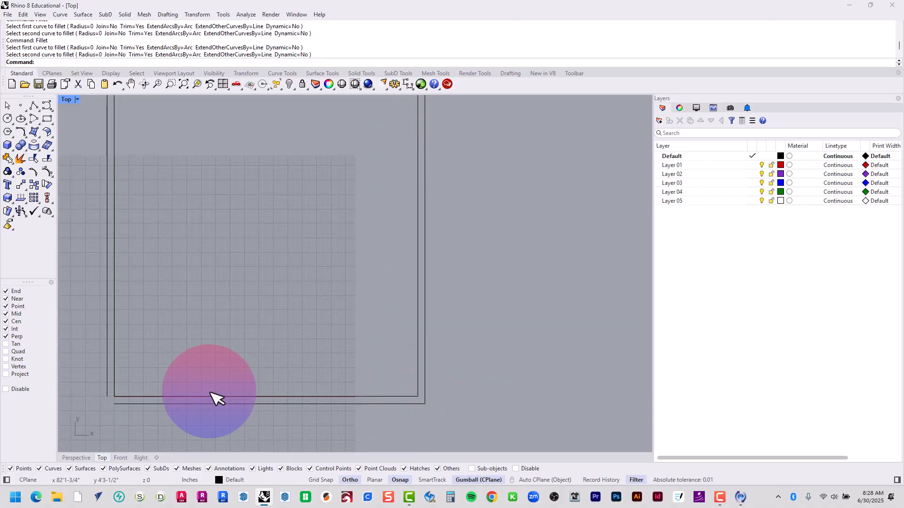
{"action": "right_click_drag", "start_coordinate": [211, 392], "coordinate": [266, 411]}
{"action": "right_click", "coordinate": [269, 408]}
{"action": "left_click", "coordinate": [249, 375]}
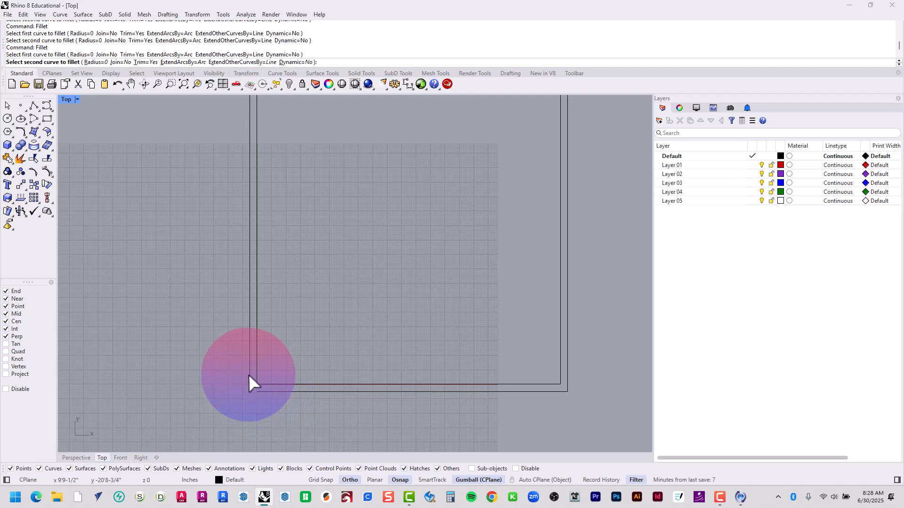
{"action": "left_click", "coordinate": [249, 374]}
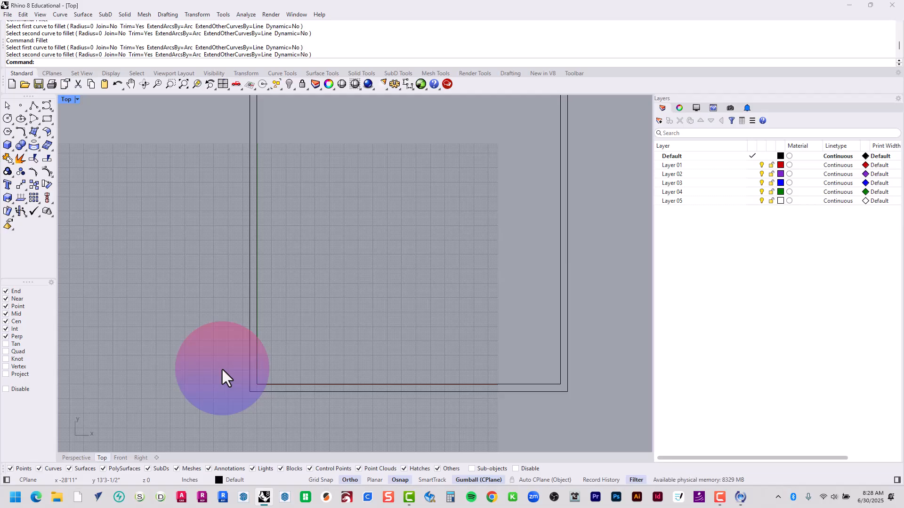
{"action": "scroll", "coordinate": [257, 422], "scroll_direction": "up", "scroll_amount": 2}
{"action": "scroll", "coordinate": [434, 238], "scroll_direction": "down", "scroll_amount": 10}
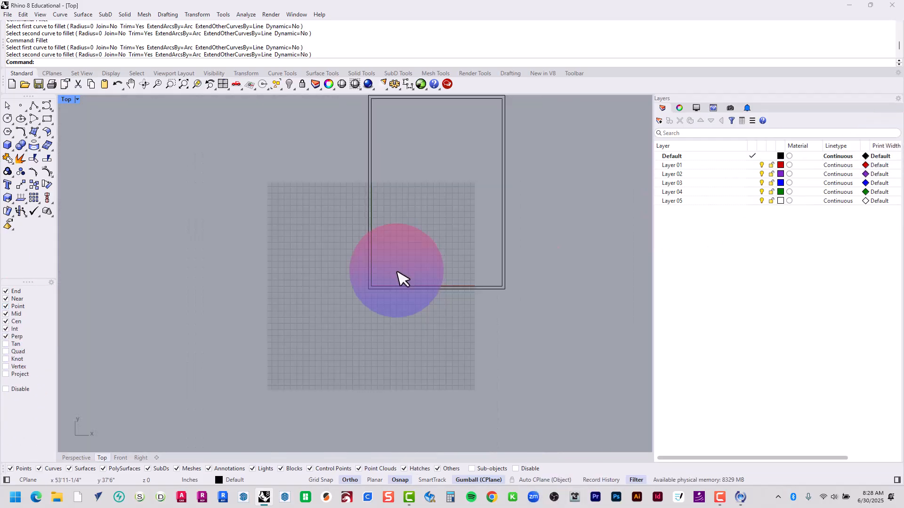
{"action": "right_click_drag", "start_coordinate": [426, 157], "coordinate": [402, 232]}
{"action": "scroll", "coordinate": [451, 193], "scroll_direction": "up", "scroll_amount": 7}
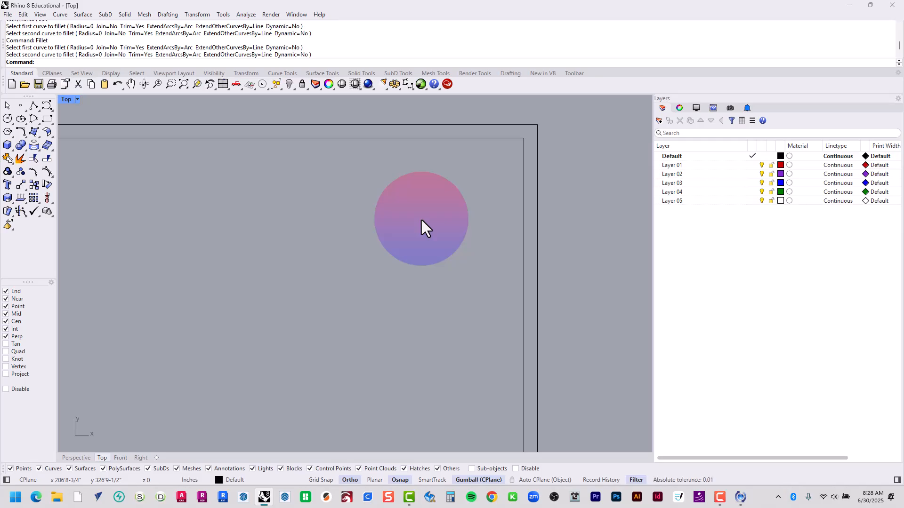
{"action": "type", "text": "pol"}
{"action": "key", "text": "Return"}
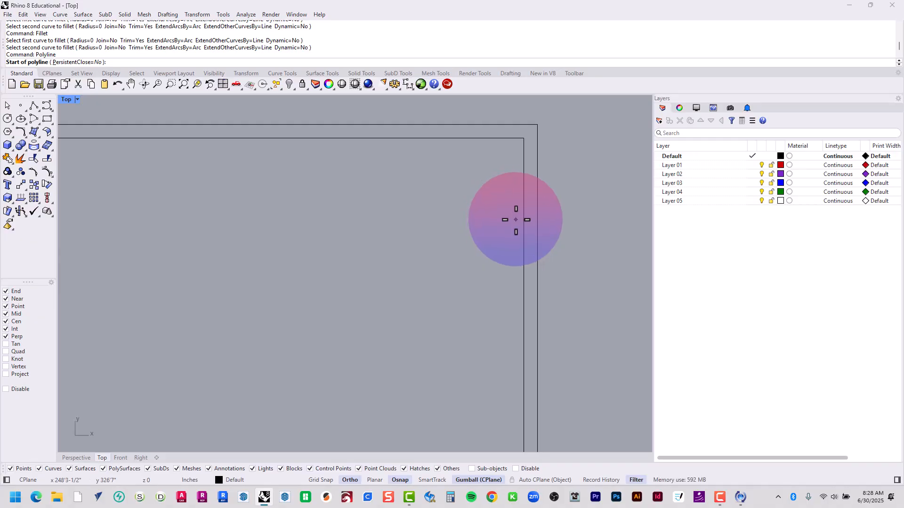
{"action": "key", "text": "Escape"}
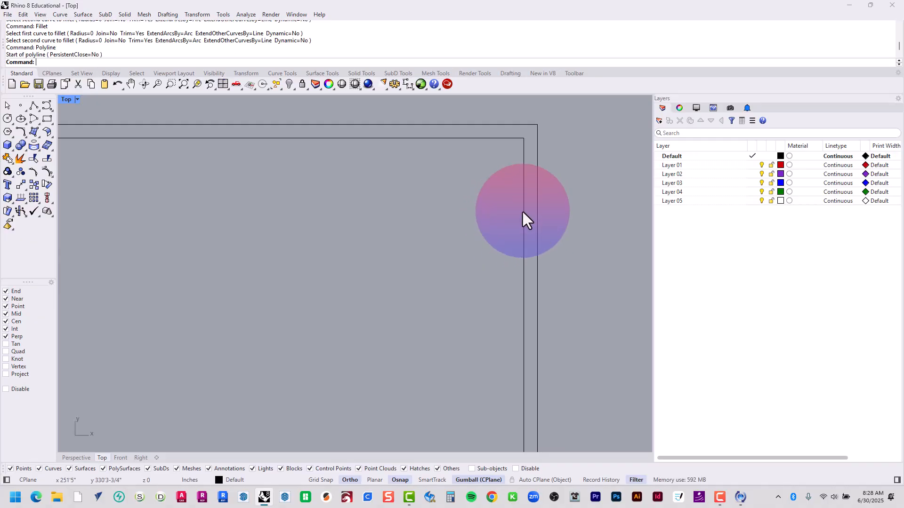
Offset the inner vertical line of the right wall 11-1/4" toward the room interior
{"action": "type", "text": "offset"}
{"action": "key", "text": "Return"}
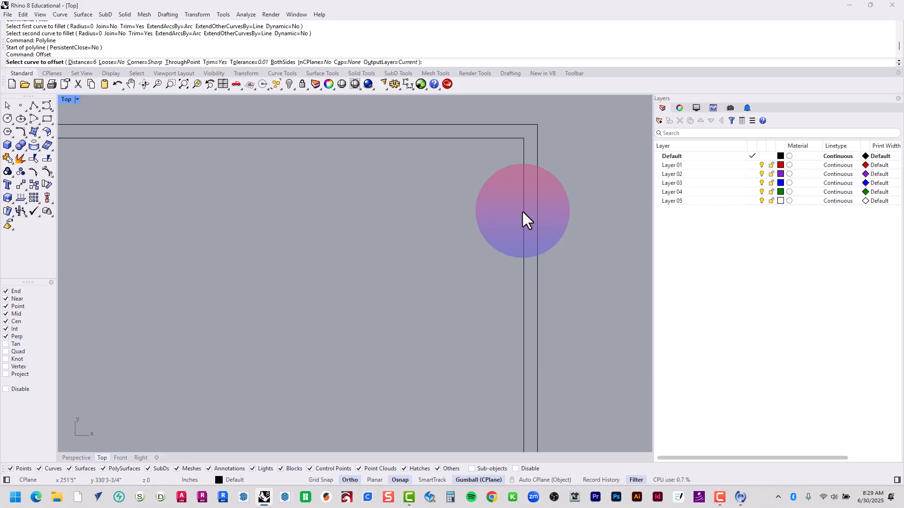
{"action": "left_click", "coordinate": [523, 211]}
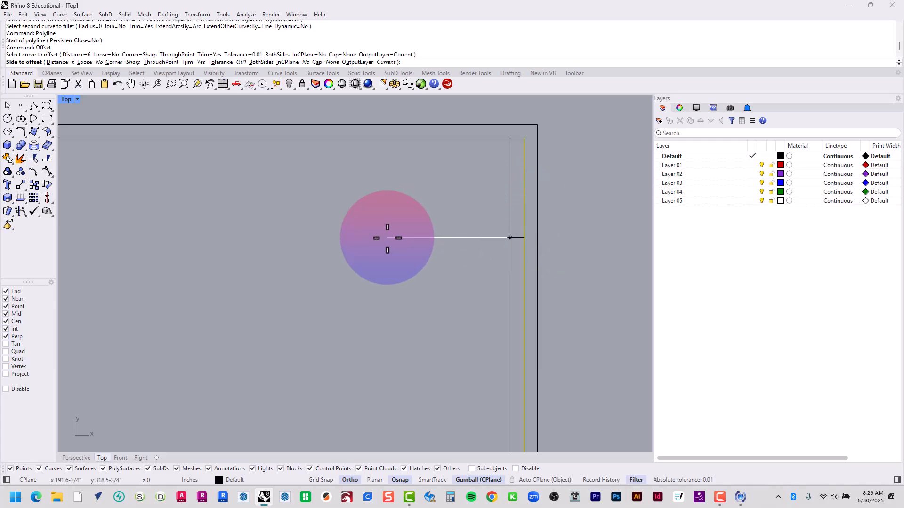
{"action": "key", "text": "Return"}
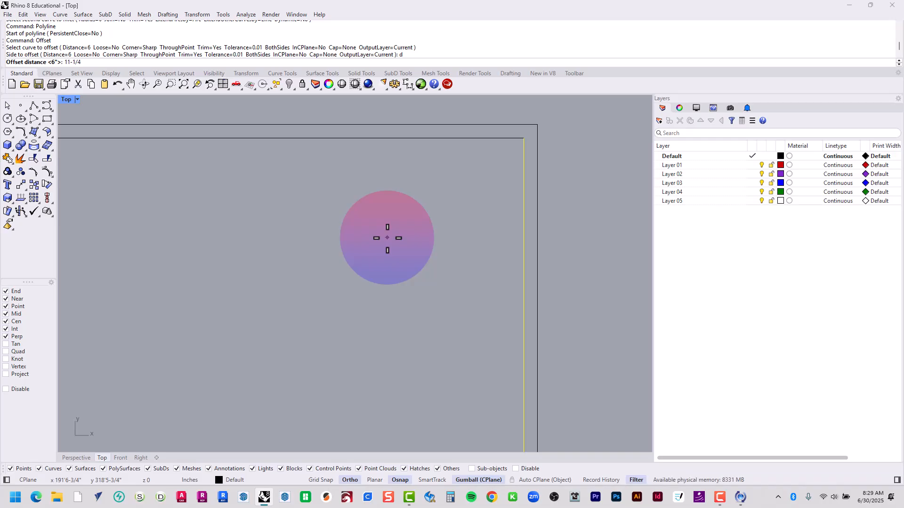
{"action": "key", "text": "F8"}
{"action": "key", "text": "F8"}
{"action": "key", "text": "Return"}
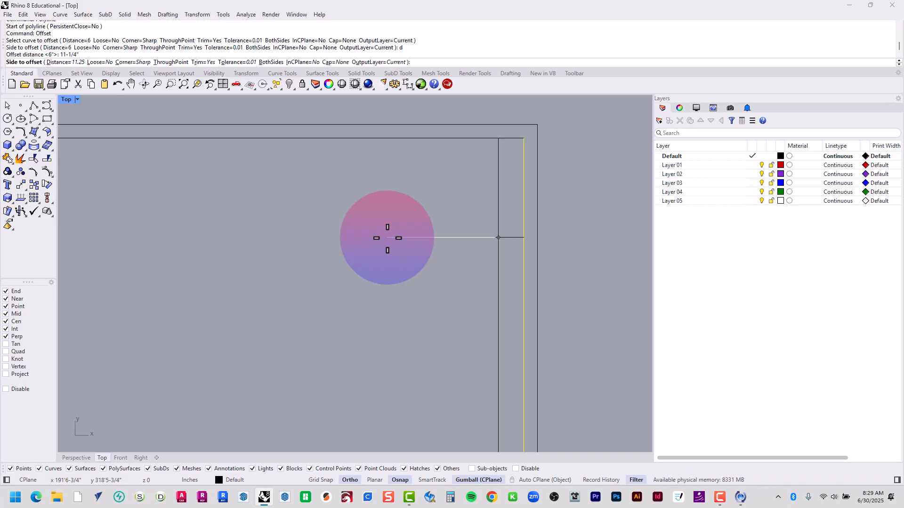
{"action": "scroll", "coordinate": [387, 238], "scroll_direction": "up", "scroll_amount": 1}
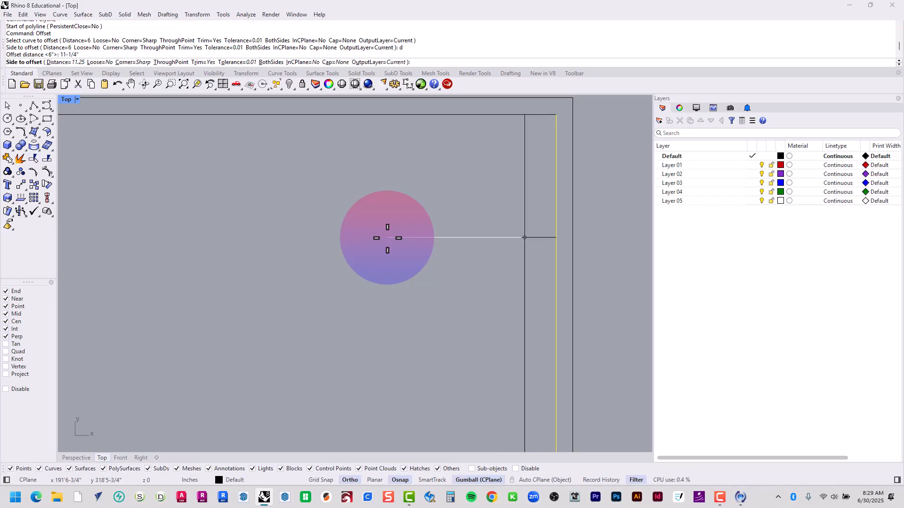
{"action": "left_click", "coordinate": [337, 220]}
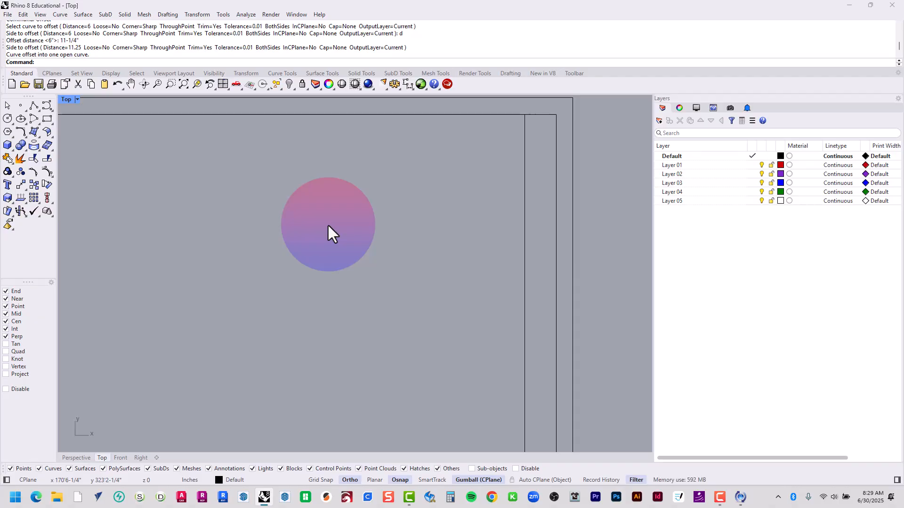
Offset the new interior vertical line a further 2'4-1/4" toward the room interior
{"action": "type", "text": "Offset"}
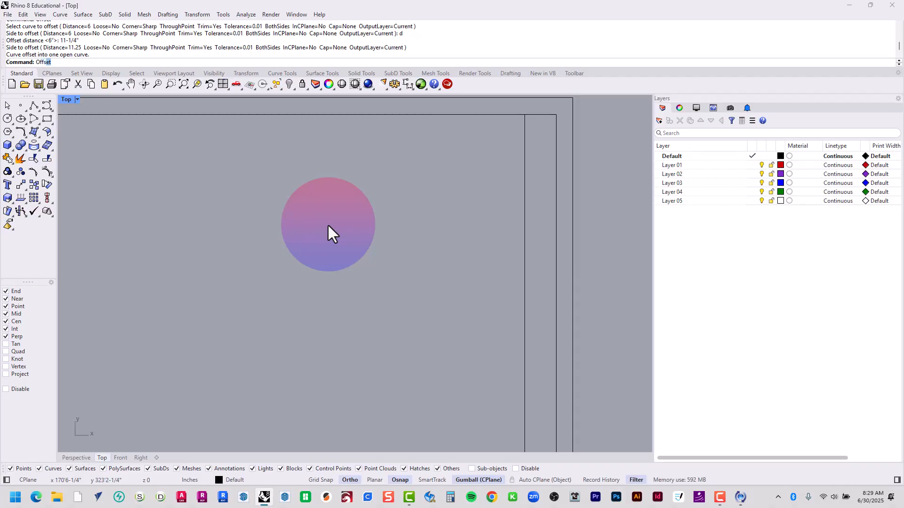
{"action": "key", "text": "Return"}
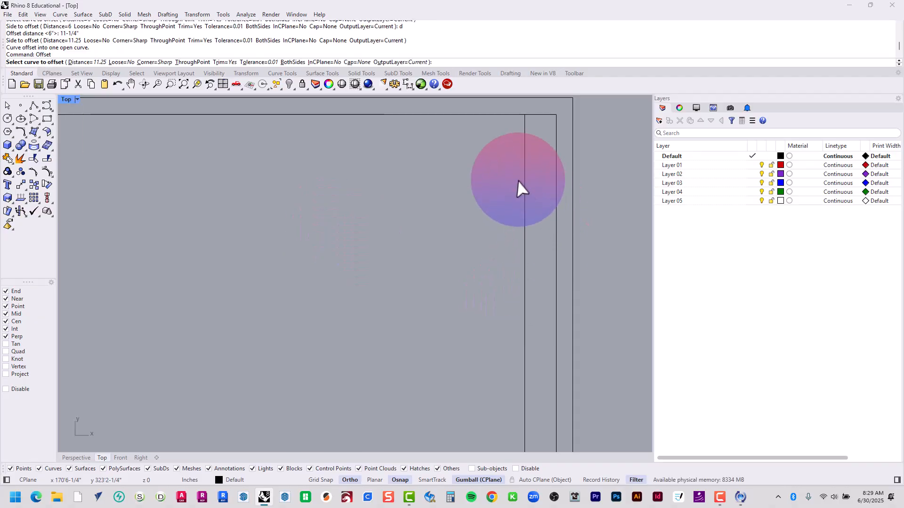
{"action": "left_click", "coordinate": [523, 162]}
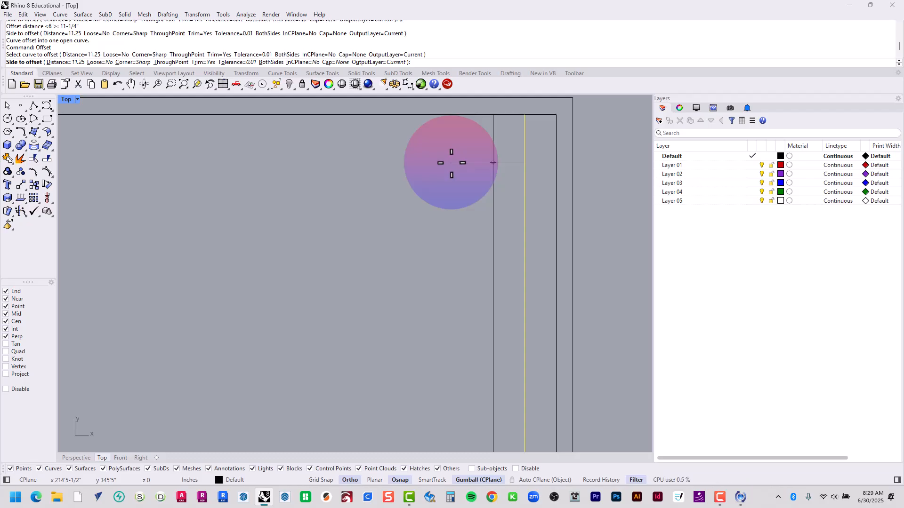
{"action": "type", "text": "d"}
{"action": "key", "text": "Return"}
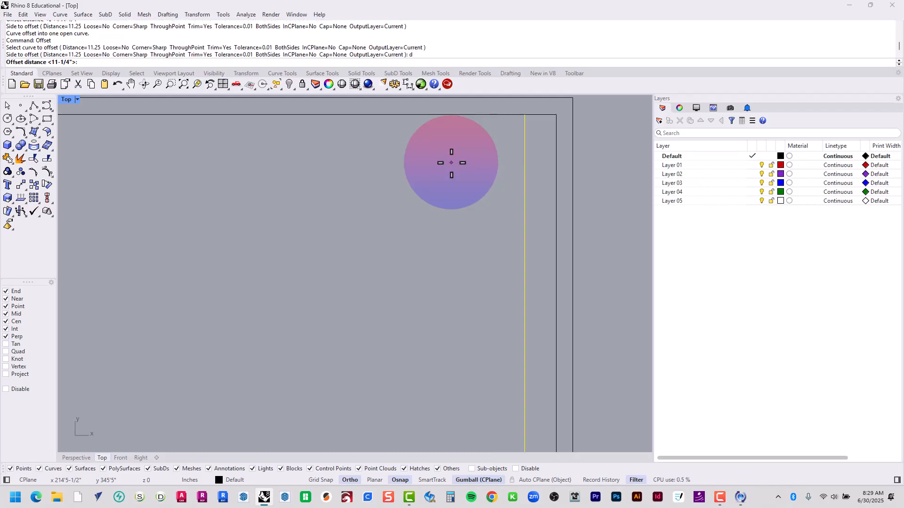
{"action": "type", "text": "2'4-1/4"}
{"action": "key", "text": "Return"}
{"action": "left_click", "coordinate": [446, 163]}
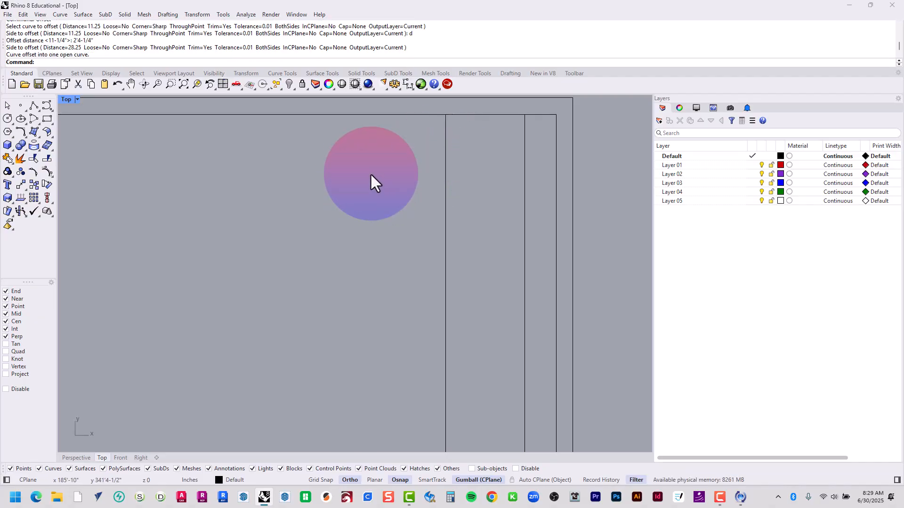
Offset the inner horizontal line of the upper wall 7-1/4" down into the room
{"action": "scroll", "coordinate": [393, 123], "scroll_direction": "up", "scroll_amount": 1}
{"action": "right_click_drag", "start_coordinate": [394, 140], "coordinate": [364, 195]}
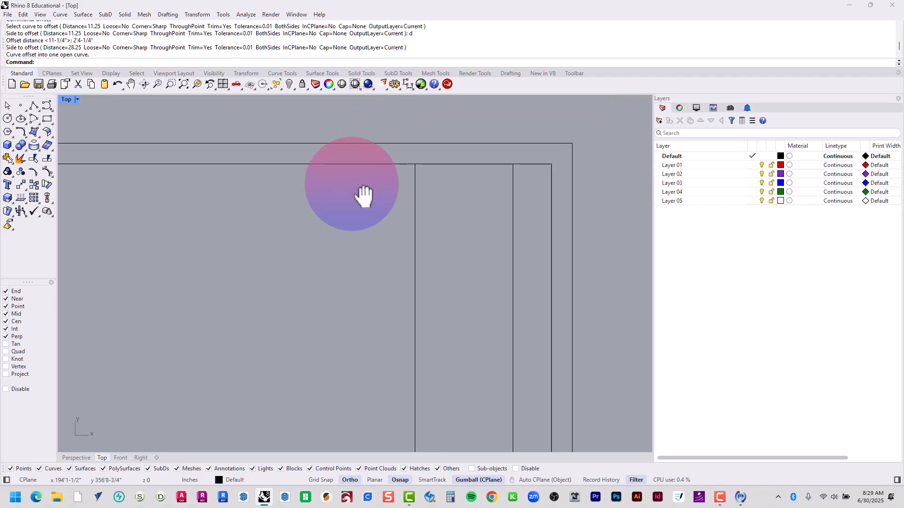
{"action": "type", "text": "Offset"}
{"action": "key", "text": "Return"}
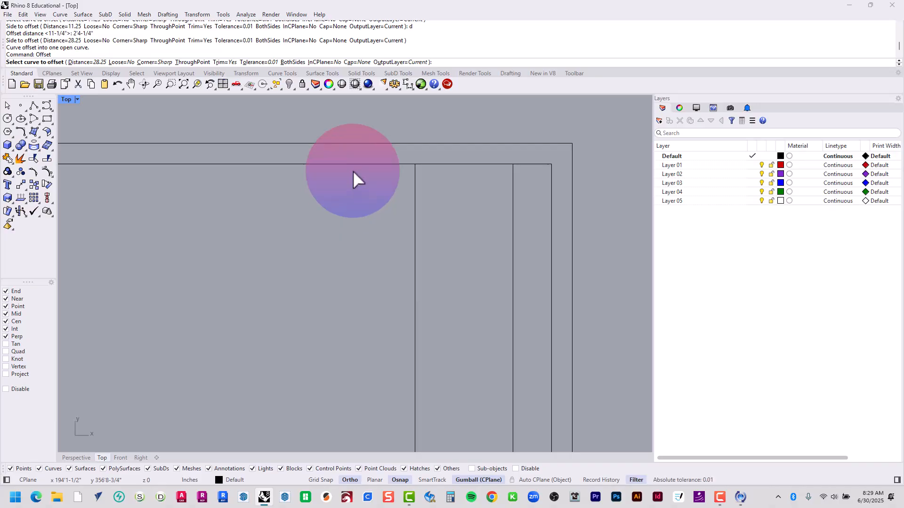
{"action": "left_click", "coordinate": [353, 164]}
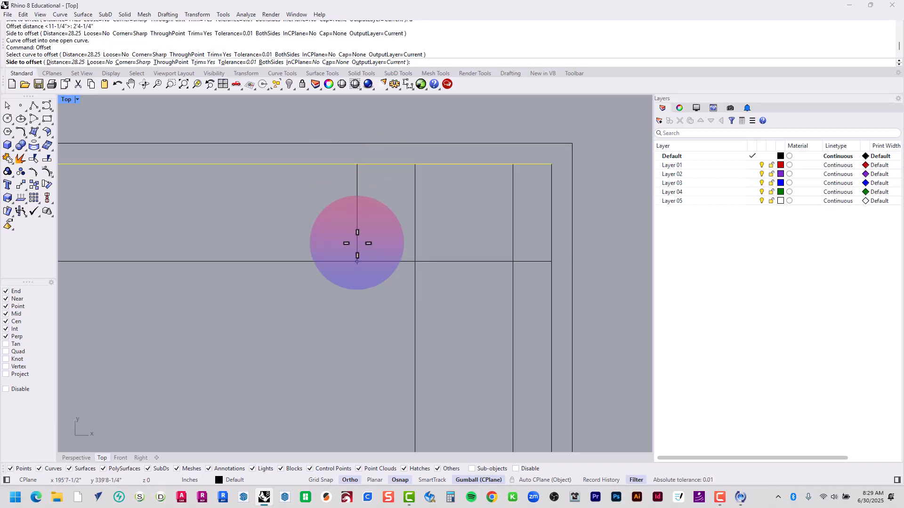
{"action": "type", "text": "7-1"}
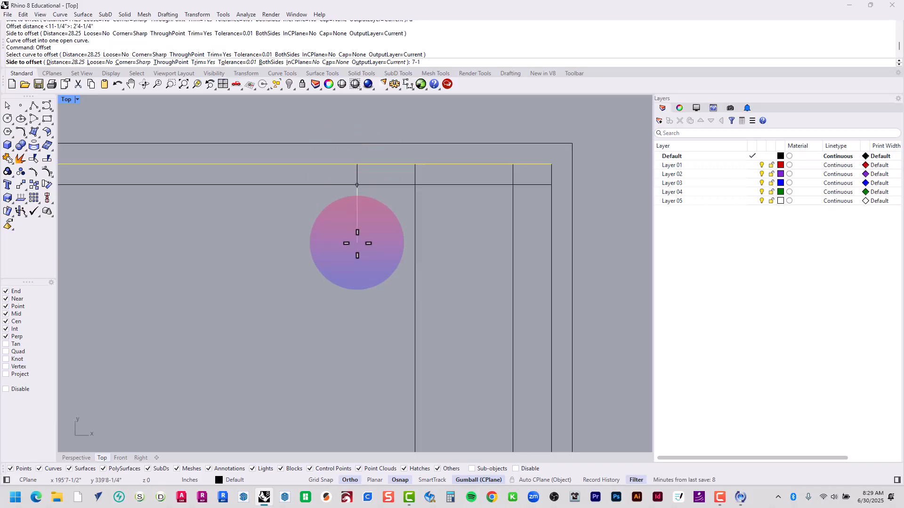
{"action": "type", "text": "/4\""}
{"action": "key", "text": "Return"}
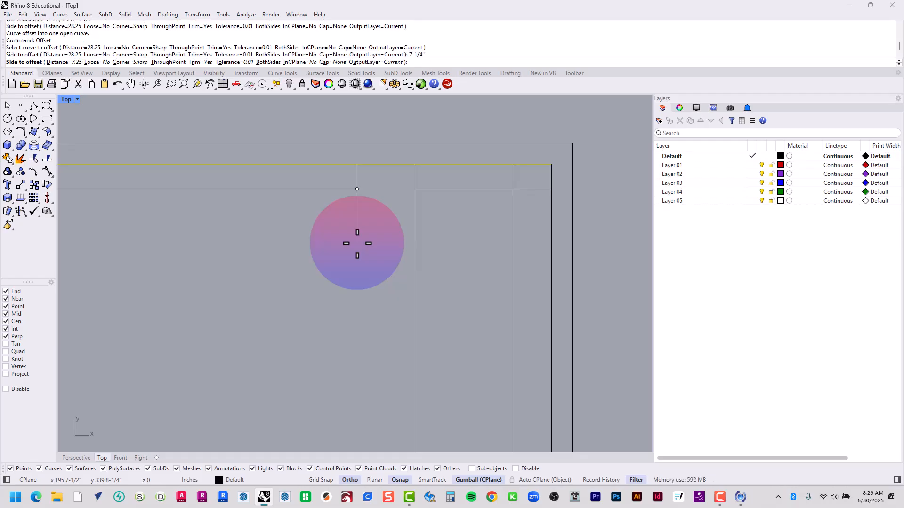
{"action": "scroll", "coordinate": [472, 192], "scroll_direction": "down", "scroll_amount": 8}
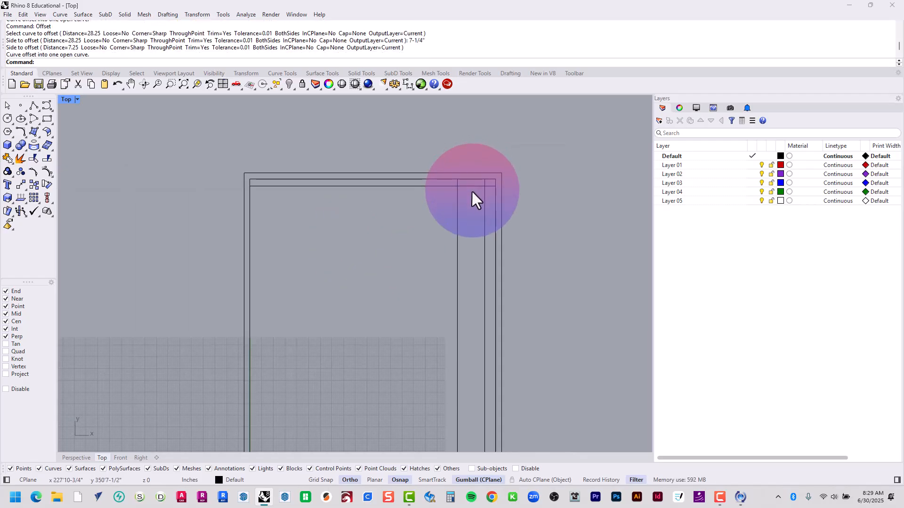
Trim the intersecting lines near the upper-right corner so the inner wall line forms a rectangular projection into the room
{"action": "scroll", "coordinate": [474, 182], "scroll_direction": "up", "scroll_amount": 8}
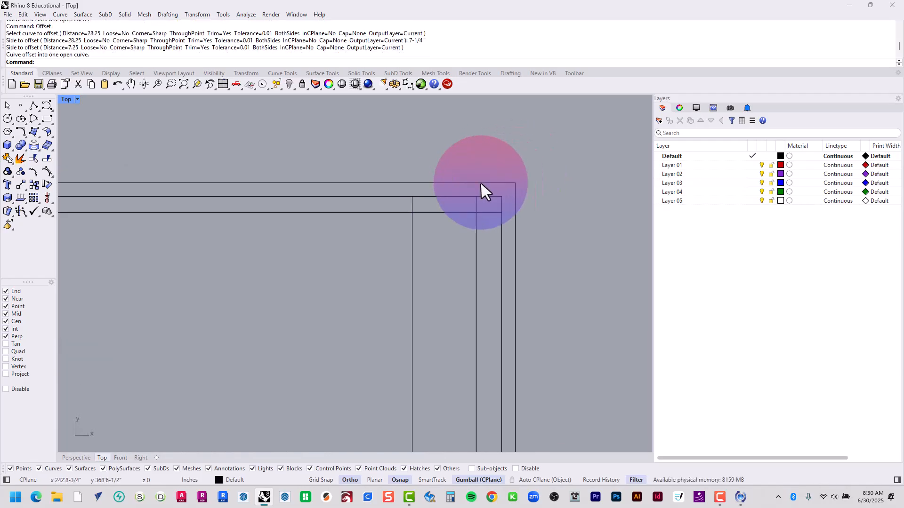
{"action": "scroll", "coordinate": [478, 185], "scroll_direction": "up", "scroll_amount": 6}
{"action": "left_click_drag", "start_coordinate": [584, 142], "coordinate": [280, 362]}
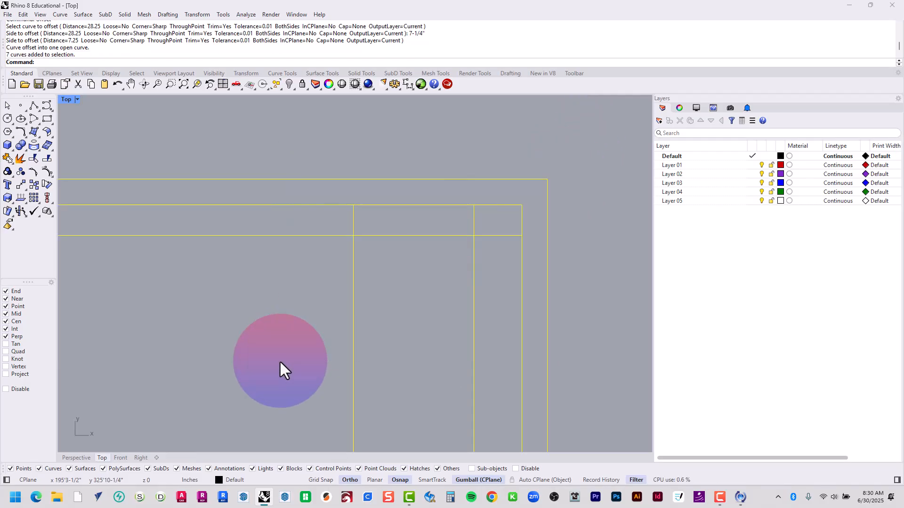
{"action": "type", "text": "trim"}
{"action": "key", "text": "Return"}
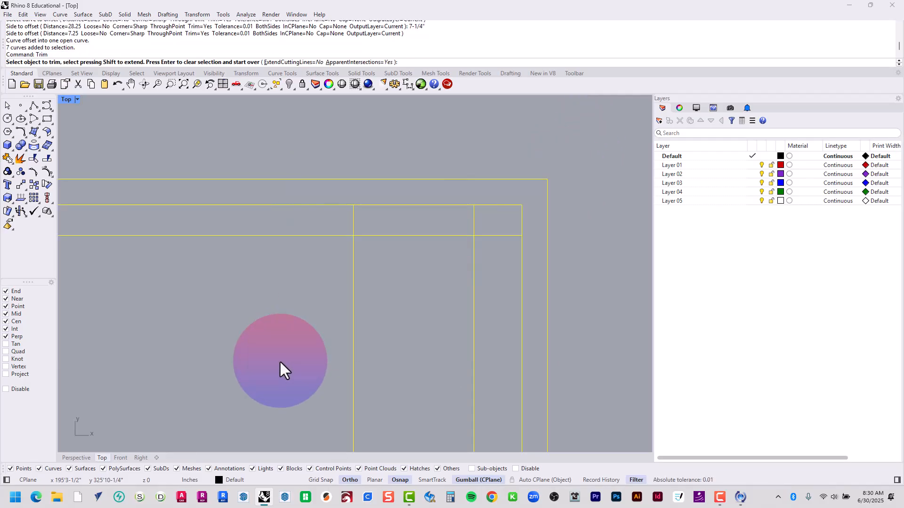
{"action": "left_click", "coordinate": [319, 236]}
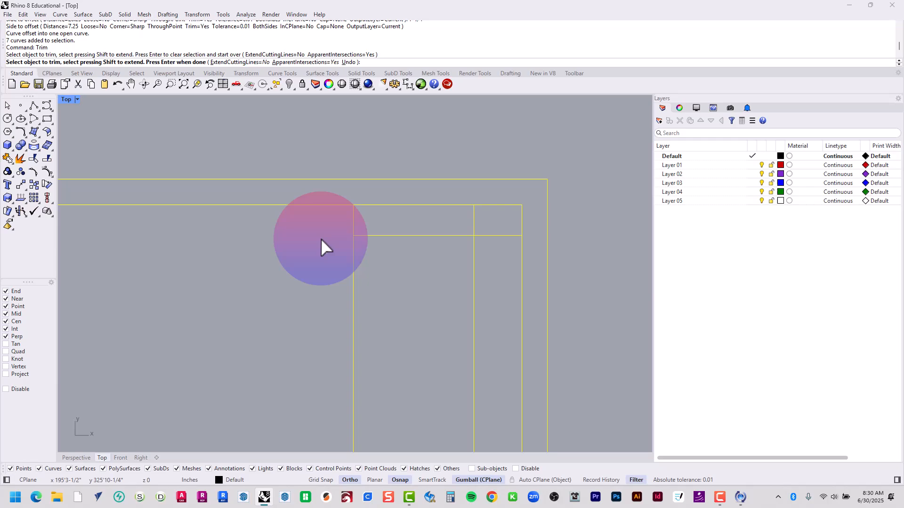
{"action": "left_click", "coordinate": [354, 250]}
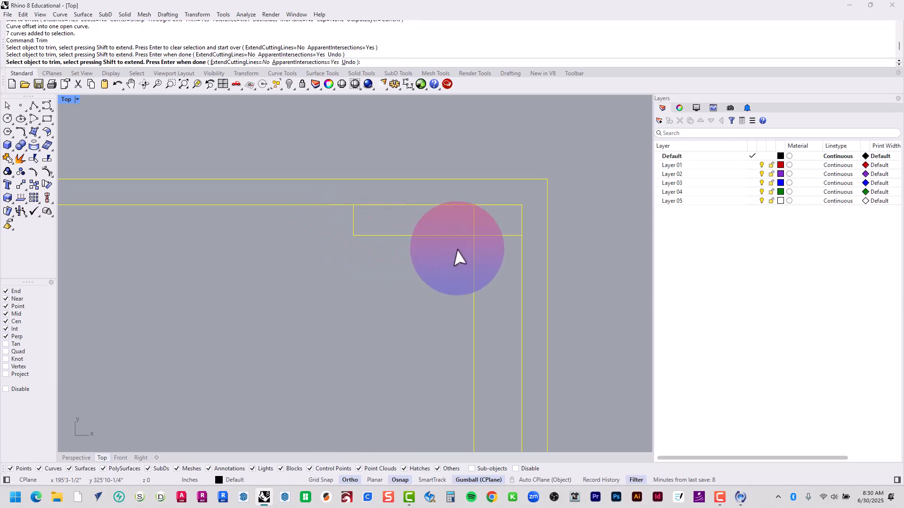
{"action": "left_click", "coordinate": [481, 235]}
{"action": "left_click", "coordinate": [432, 205]}
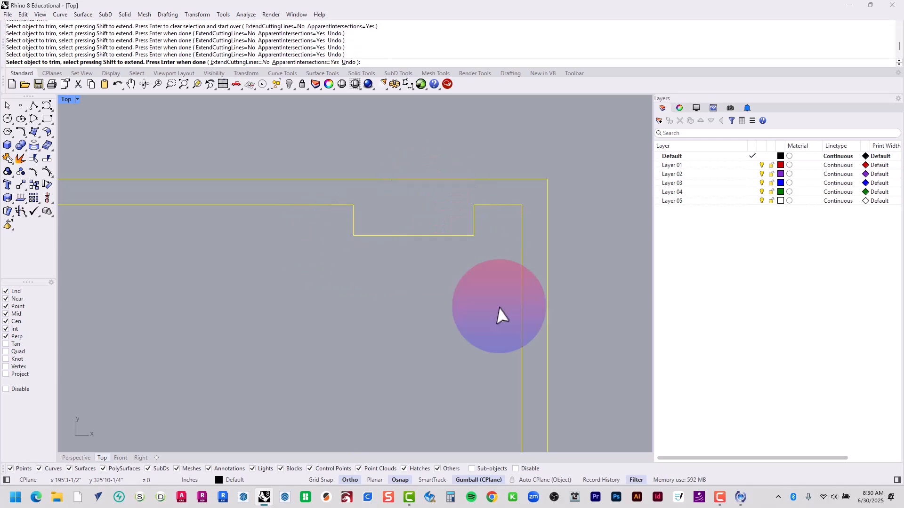
{"action": "scroll", "coordinate": [438, 294], "scroll_direction": "down", "scroll_amount": 5}
{"action": "scroll", "coordinate": [434, 404], "scroll_direction": "down", "scroll_amount": 4}
{"action": "right_click_drag", "start_coordinate": [434, 405], "coordinate": [373, 256]}
{"action": "scroll", "coordinate": [376, 139], "scroll_direction": "up", "scroll_amount": 2}
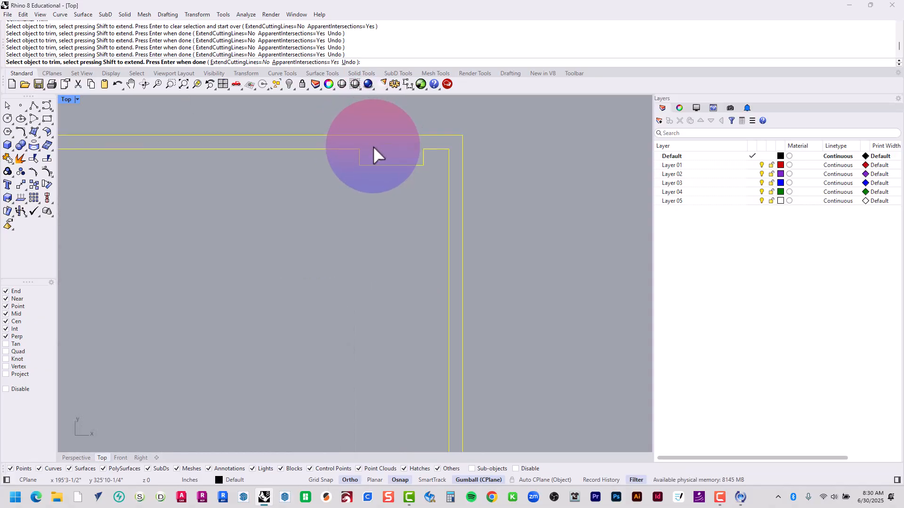
{"action": "scroll", "coordinate": [364, 158], "scroll_direction": "down", "scroll_amount": 2}
{"action": "key", "text": "Return"}
{"action": "left_click", "coordinate": [349, 174]}
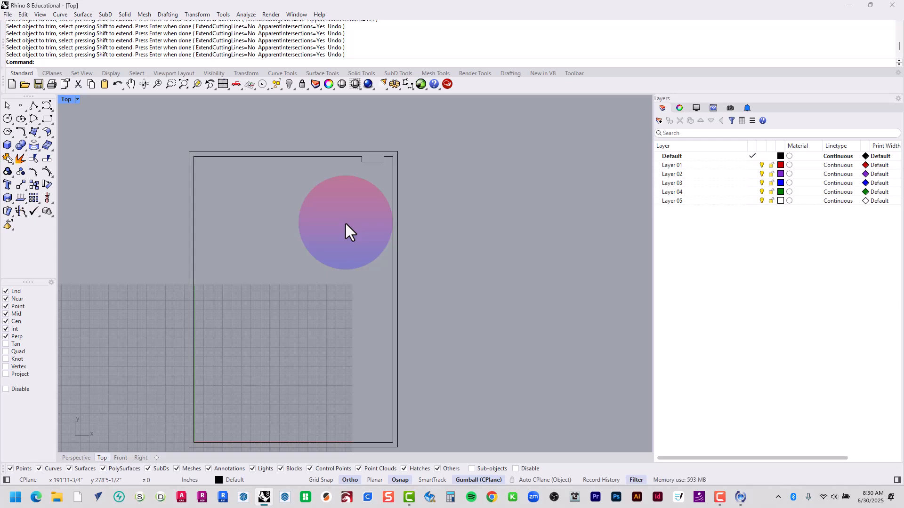
Draw a vertical polyline across the bottom wall from the inner lower-left corner perpendicular to the outer line
{"action": "right_click_drag", "start_coordinate": [395, 299], "coordinate": [404, 215]}
{"action": "left_click", "coordinate": [34, 106]}
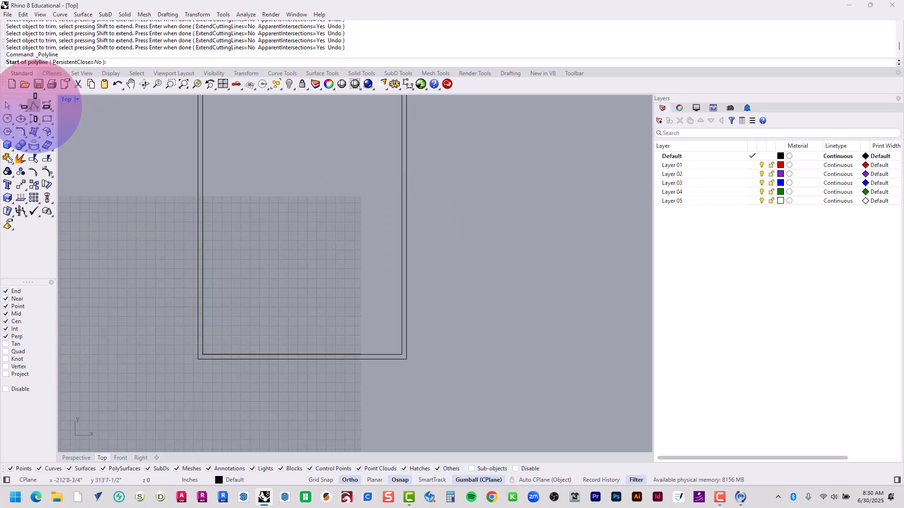
{"action": "scroll", "coordinate": [221, 390], "scroll_direction": "up", "scroll_amount": 6}
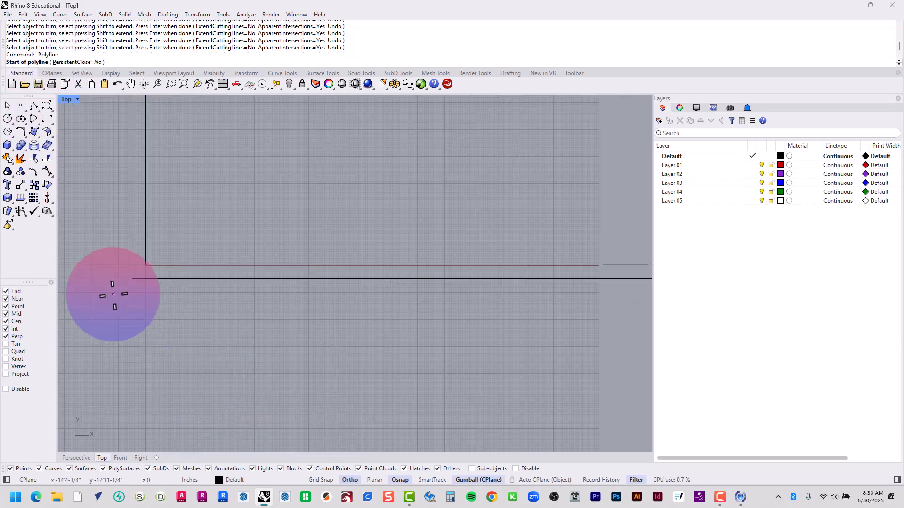
{"action": "scroll", "coordinate": [142, 285], "scroll_direction": "up", "scroll_amount": 2}
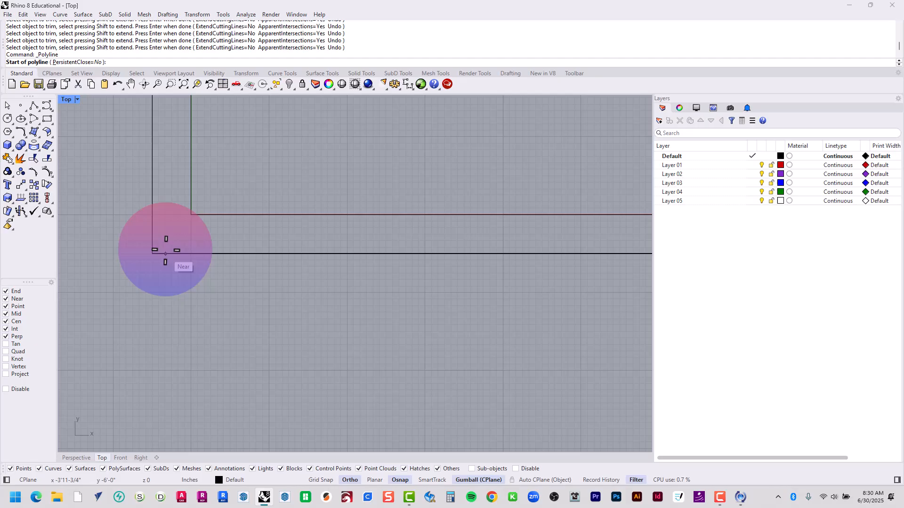
{"action": "left_click", "coordinate": [191, 216]}
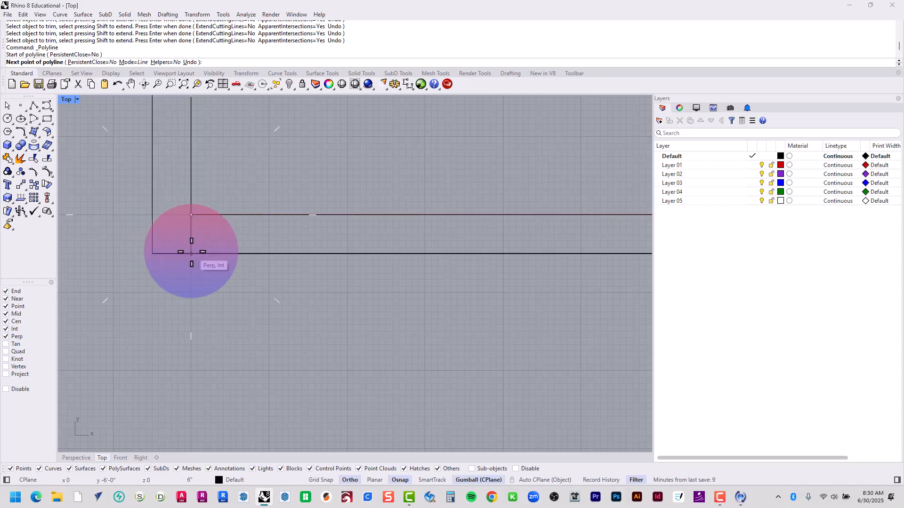
{"action": "left_click", "coordinate": [191, 254]}
{"action": "key", "text": "Return"}
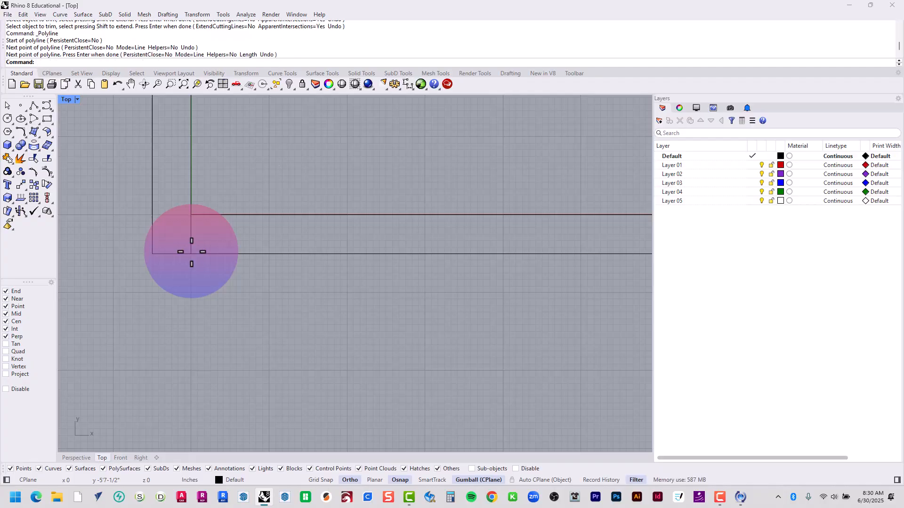
Offset the short vertical line across the bottom wall 7'6" toward the right wall
{"action": "type", "text": "Offset"}
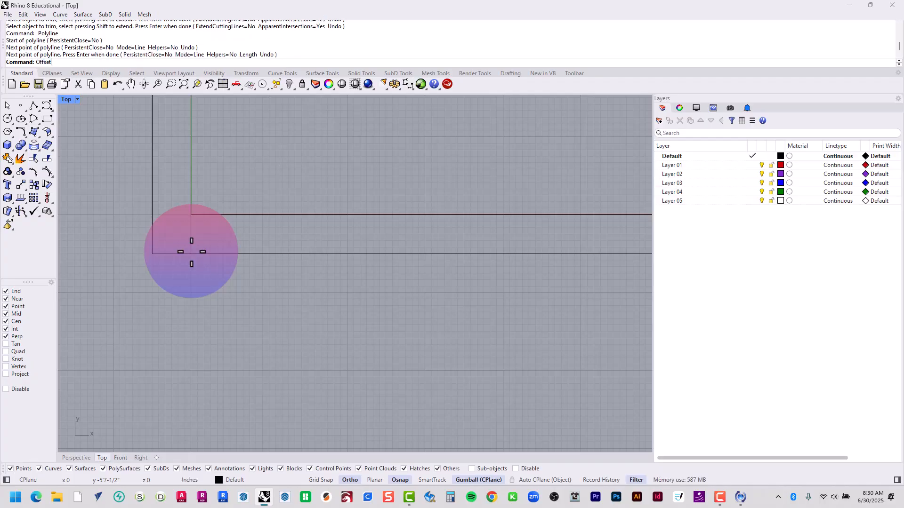
{"action": "key", "text": "Return"}
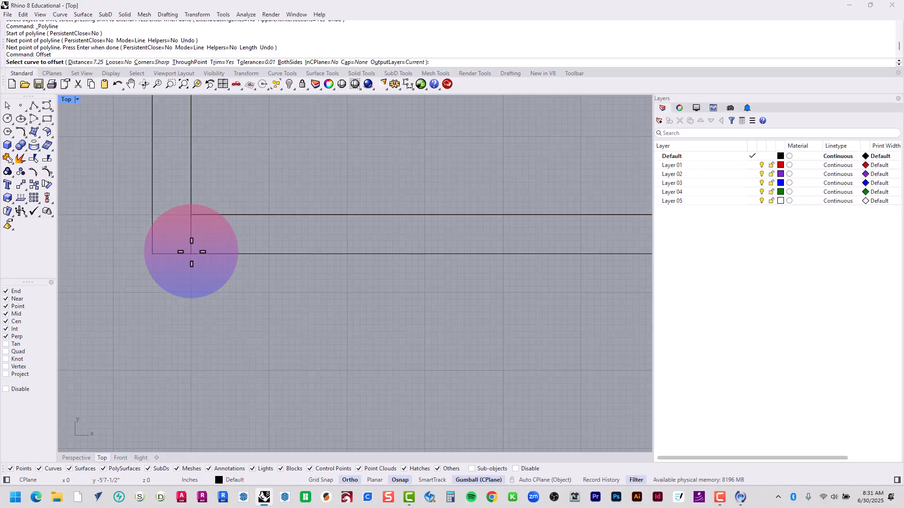
{"action": "type", "text": "7'6\""}
{"action": "key", "text": "Return"}
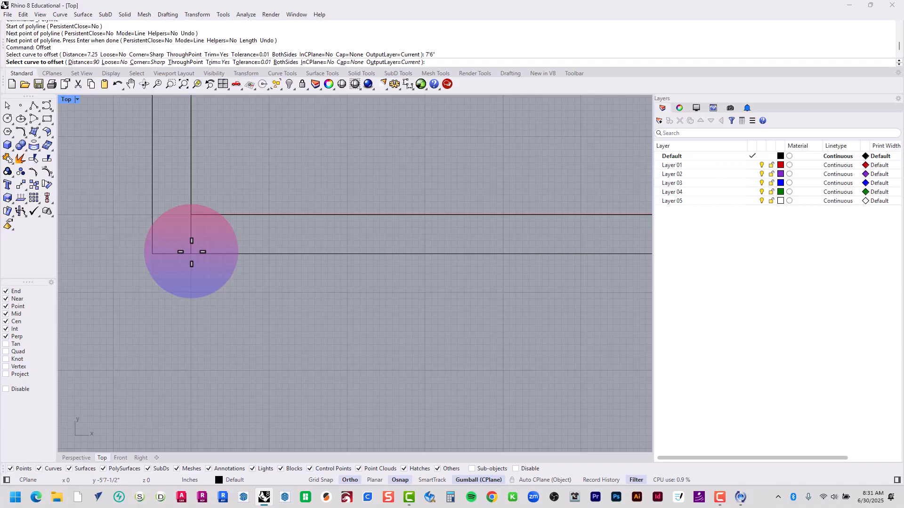
{"action": "left_click", "coordinate": [192, 244]}
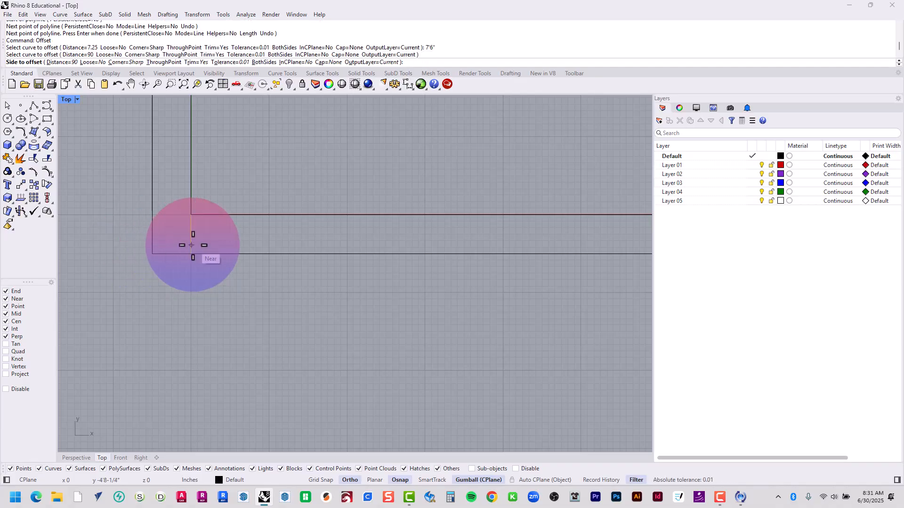
{"action": "left_click", "coordinate": [548, 272]}
Offset the left jamb line of the bottom-wall opening 6' toward the right wall
{"action": "right_click_drag", "start_coordinate": [549, 272], "coordinate": [359, 263]}
{"action": "right_click", "coordinate": [358, 261]}
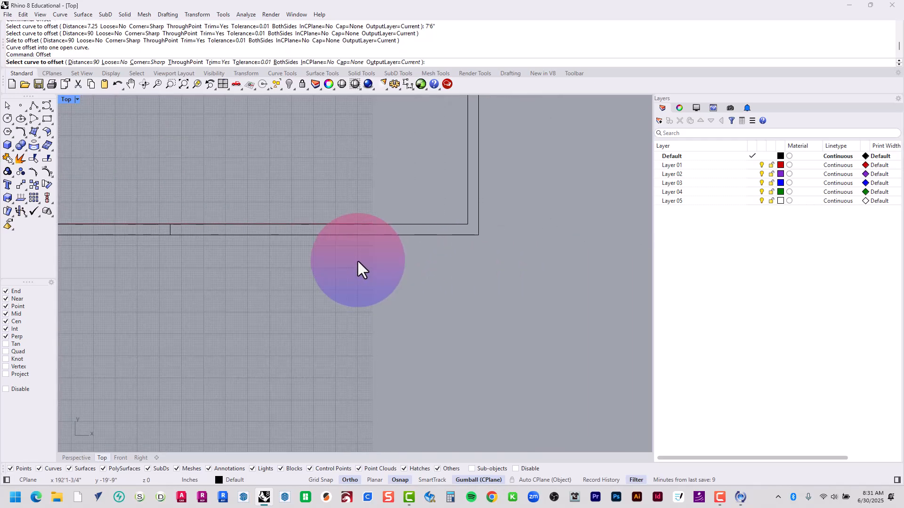
{"action": "type", "text": "6"}
{"action": "key", "text": "Return"}
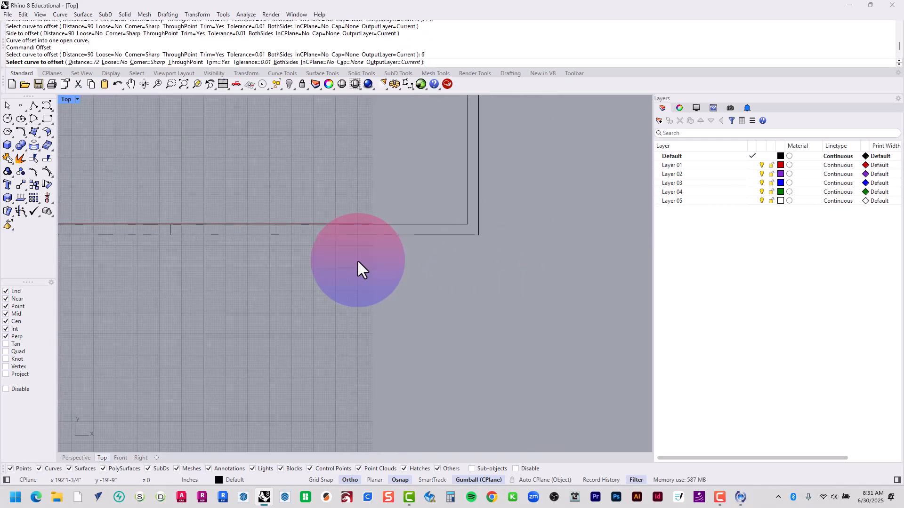
{"action": "left_click", "coordinate": [170, 230]}
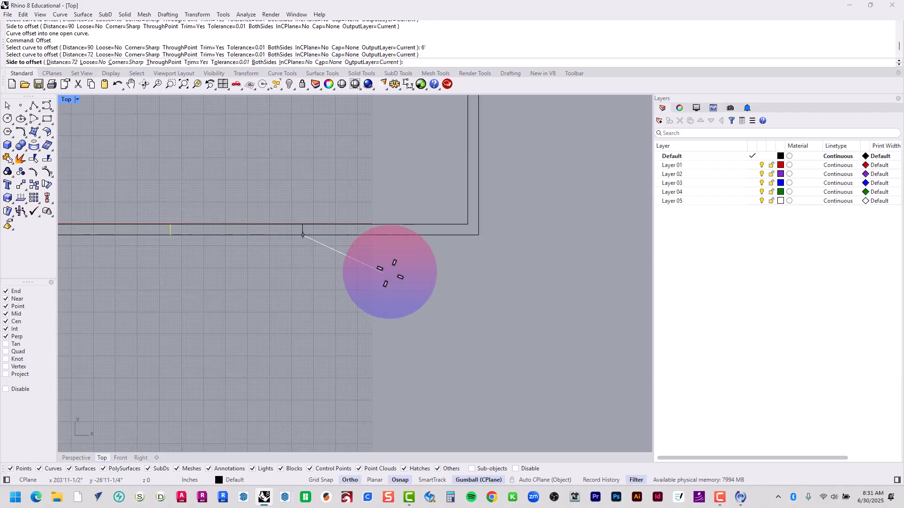
{"action": "left_click", "coordinate": [395, 264]}
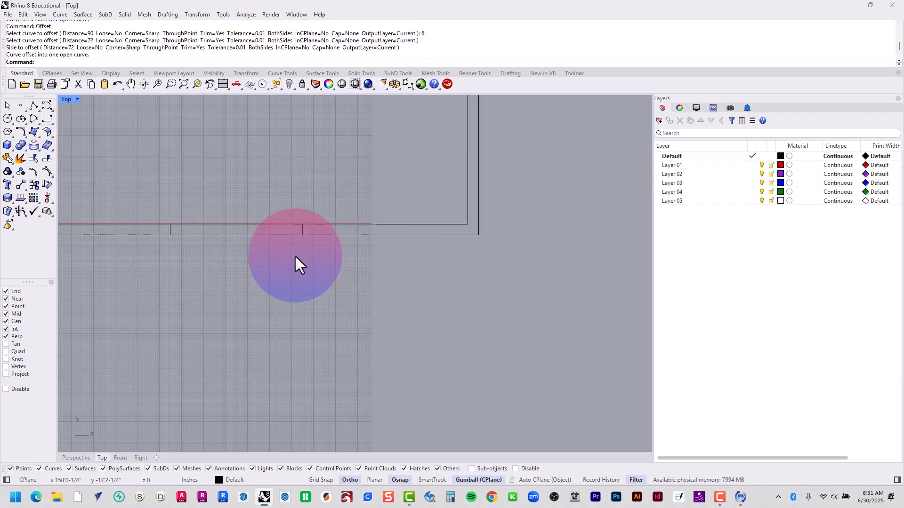
Offset the right jamb line of the bottom-wall opening 7'6" toward the right wall and check it against the inner lower-right corner
{"action": "key", "text": "Return"}
{"action": "left_click", "coordinate": [302, 231]}
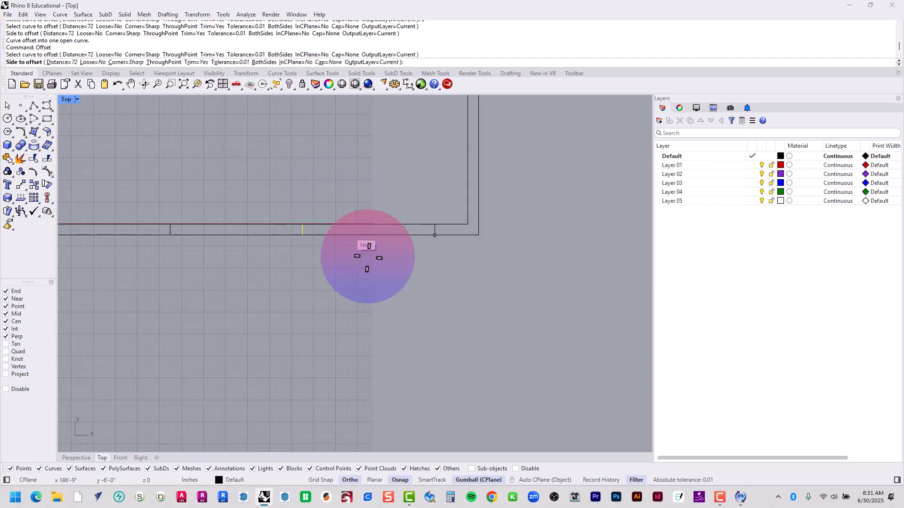
{"action": "type", "text": "7'6\""}
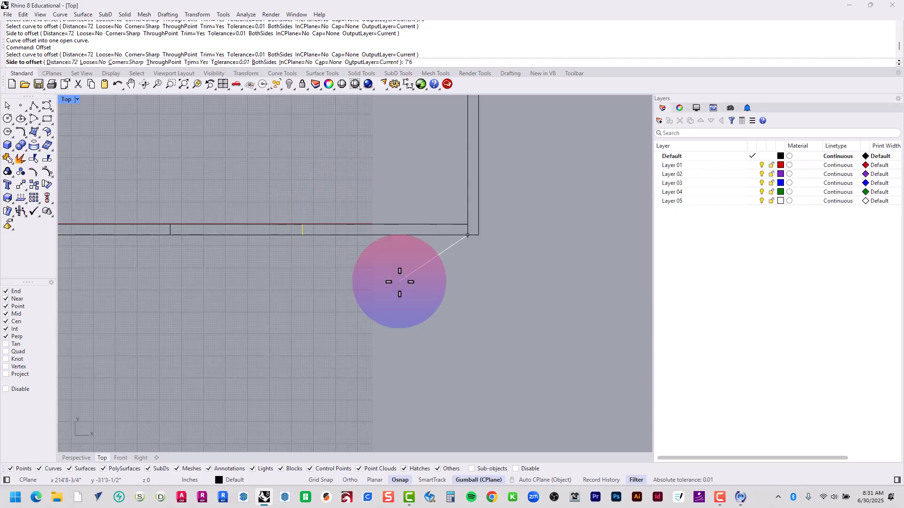
{"action": "key", "text": "Return"}
{"action": "left_click", "coordinate": [399, 282]}
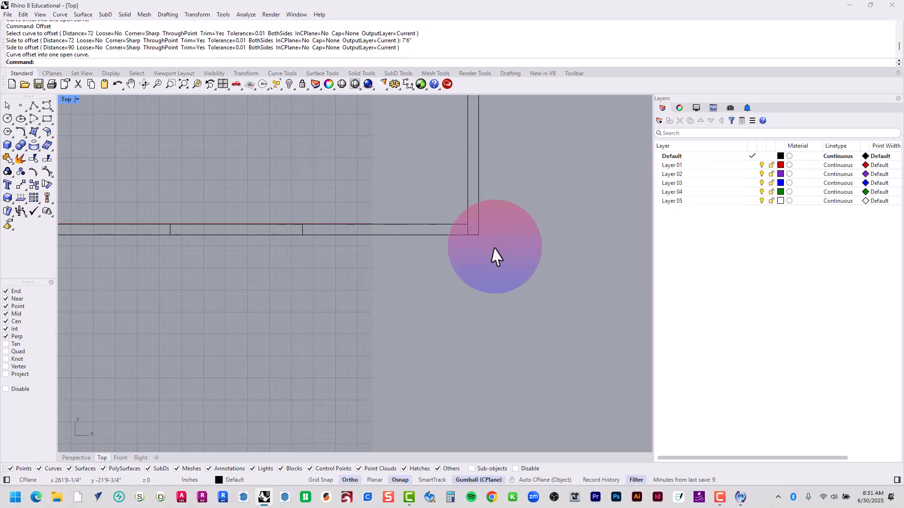
{"action": "scroll", "coordinate": [462, 233], "scroll_direction": "up", "scroll_amount": 12}
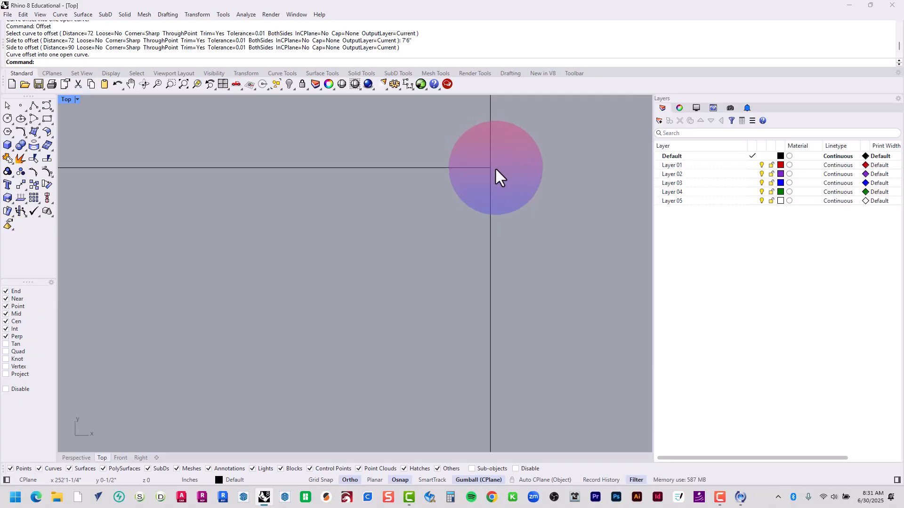
{"action": "scroll", "coordinate": [495, 170], "scroll_direction": "down", "scroll_amount": 6}
{"action": "right_click_drag", "start_coordinate": [432, 207], "coordinate": [208, 367]}
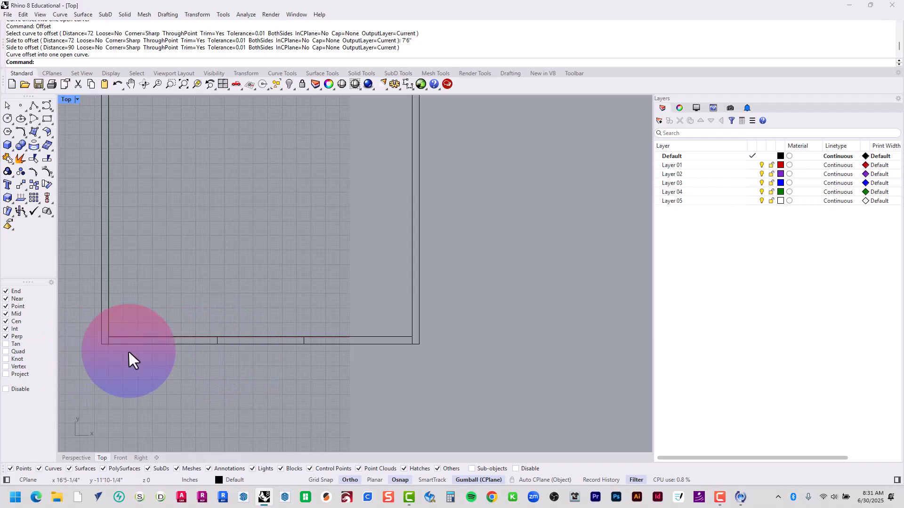
{"action": "scroll", "coordinate": [126, 350], "scroll_direction": "up", "scroll_amount": 4}
{"action": "right_click_drag", "start_coordinate": [147, 355], "coordinate": [185, 341]}
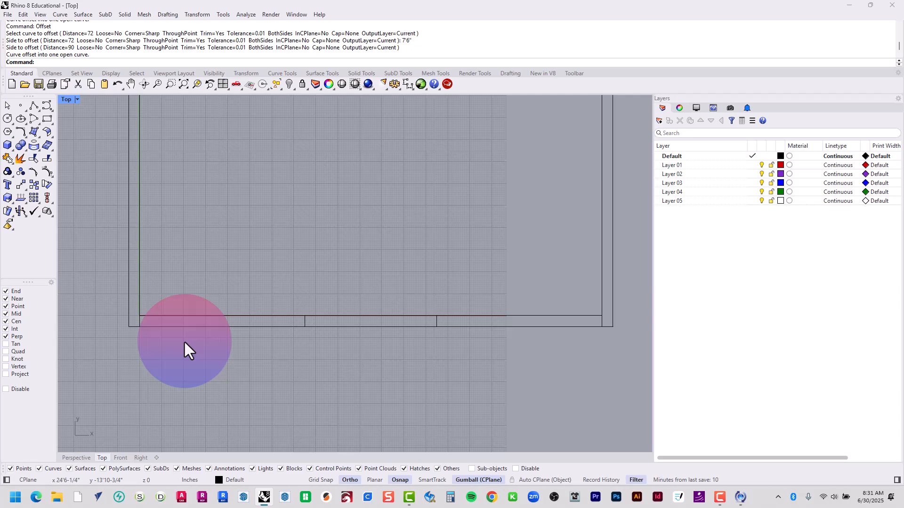
{"action": "type", "text": "l"}
{"action": "key", "text": "Escape"}
{"action": "type", "text": "Polyline"}
{"action": "key", "text": "Return"}
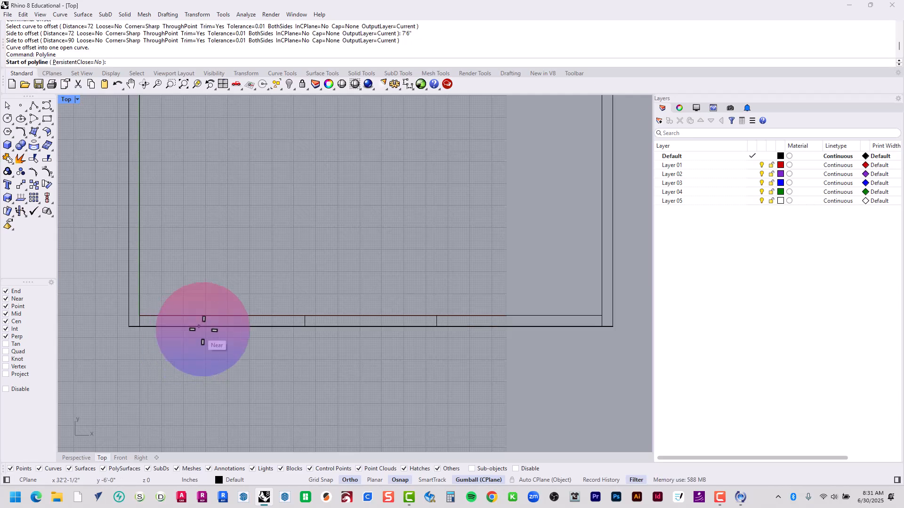
{"action": "left_click", "coordinate": [305, 316]}
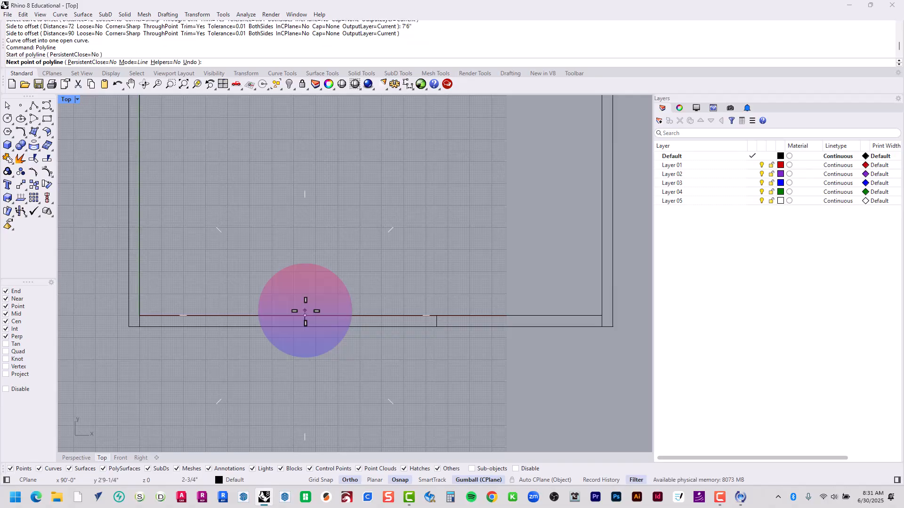
{"action": "scroll", "coordinate": [301, 317], "scroll_direction": "up", "scroll_amount": 3}
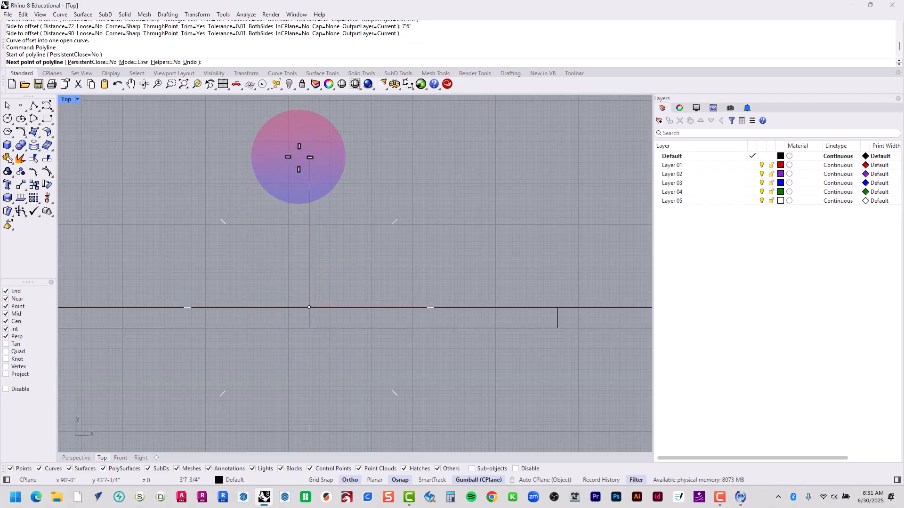
{"action": "right_click_drag", "start_coordinate": [298, 156], "coordinate": [286, 170]}
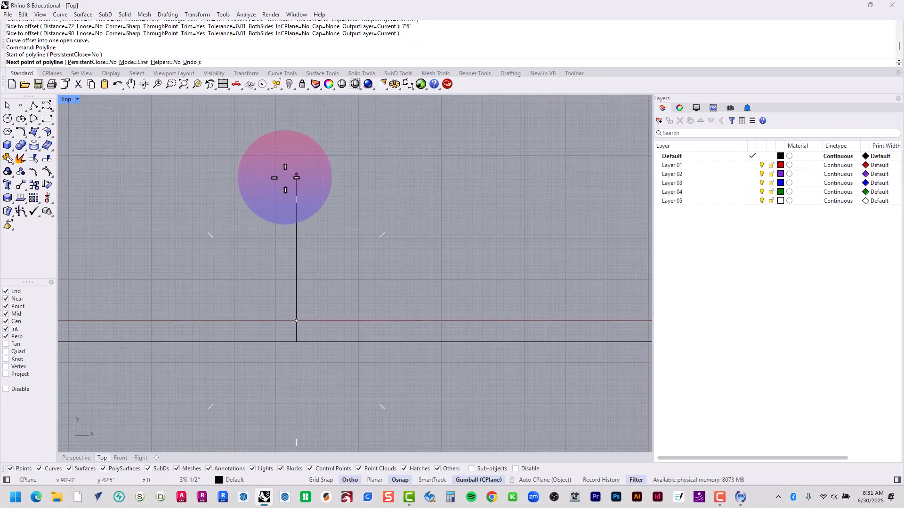
{"action": "key", "text": "Escape"}
Draw a 3-point rectangle as the door leaf, 3' up from the inner end of the left jamb line and 1.5" wide toward the opening
{"action": "left_click", "coordinate": [51, 124]}
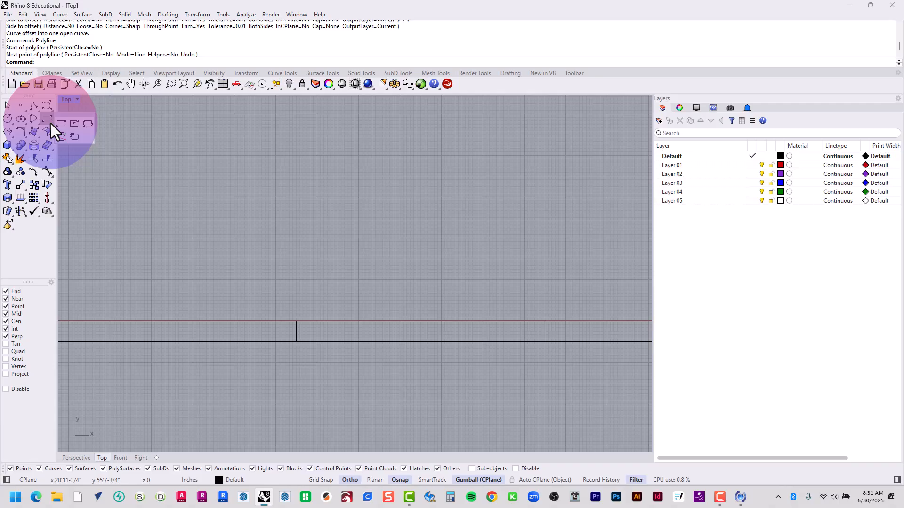
{"action": "left_click", "coordinate": [83, 125]}
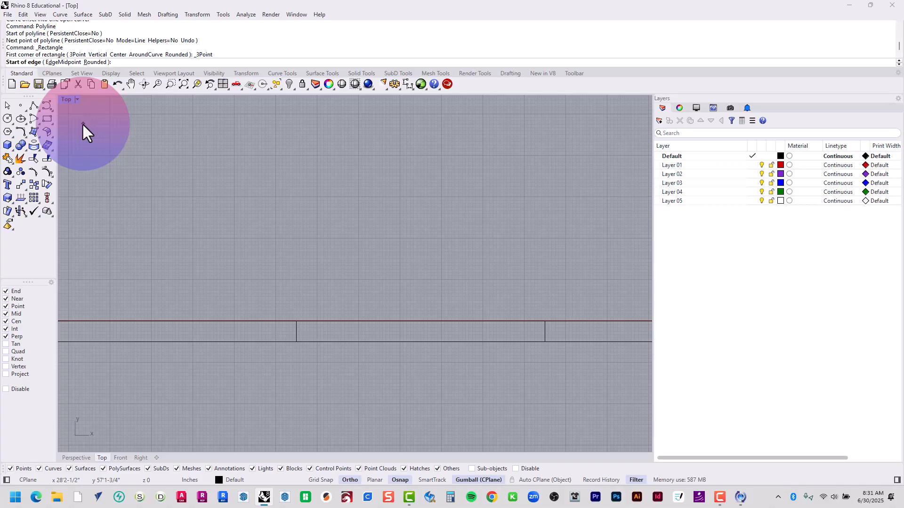
{"action": "left_click", "coordinate": [296, 321]}
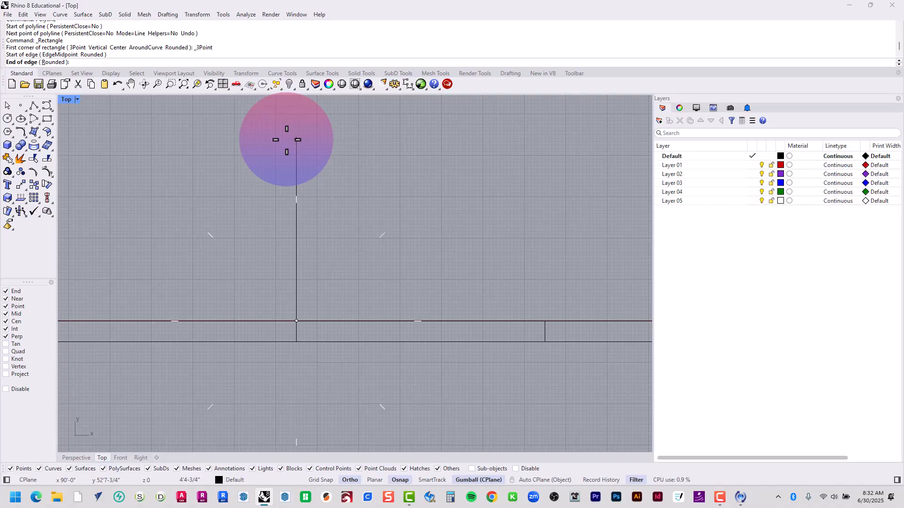
{"action": "type", "text": "3'"}
{"action": "key", "text": "Return"}
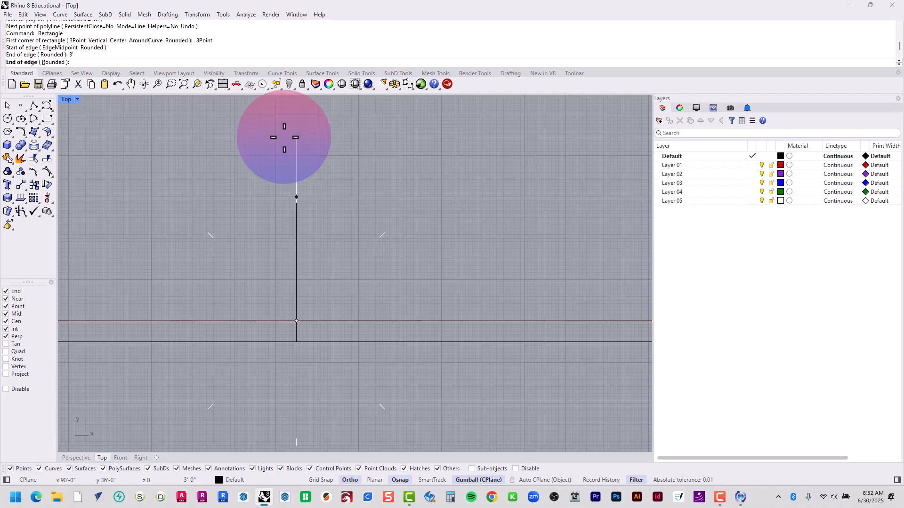
{"action": "left_click", "coordinate": [322, 130]}
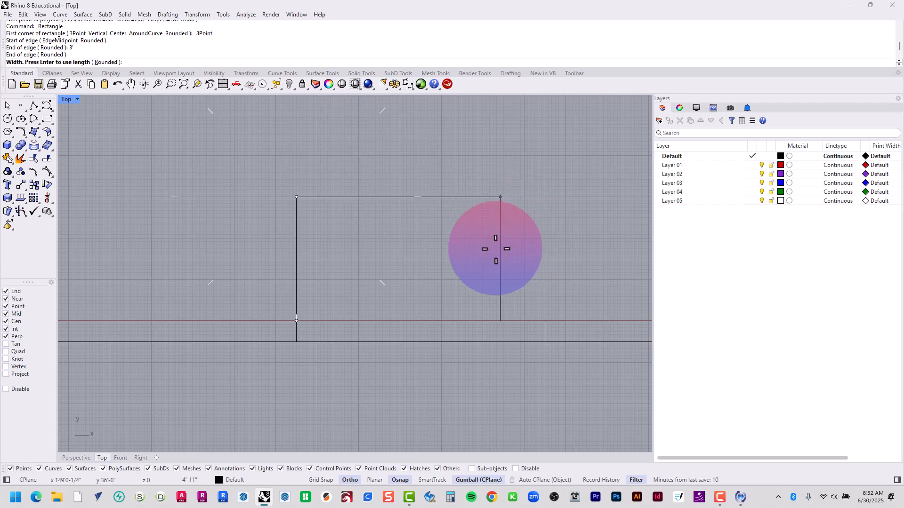
{"action": "scroll", "coordinate": [308, 220], "scroll_direction": "up", "scroll_amount": 4}
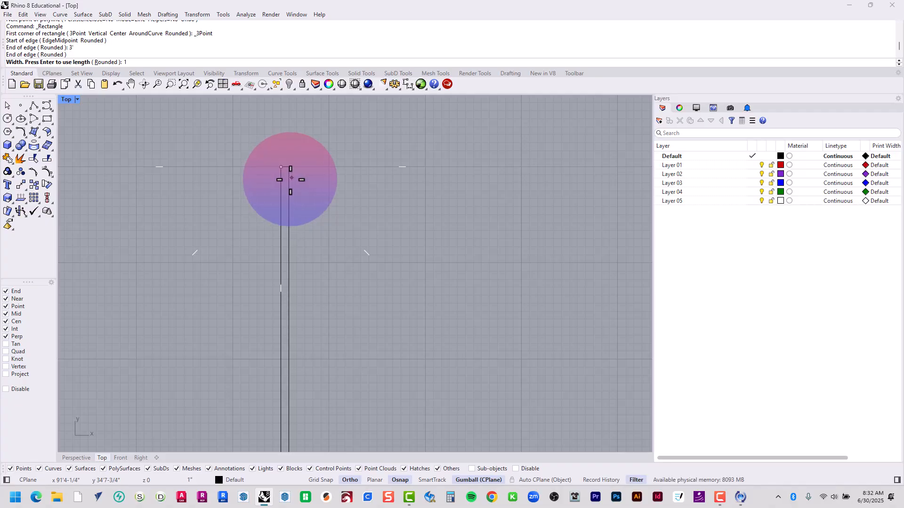
{"action": "type", "text": "1.5"}
{"action": "key", "text": "Return"}
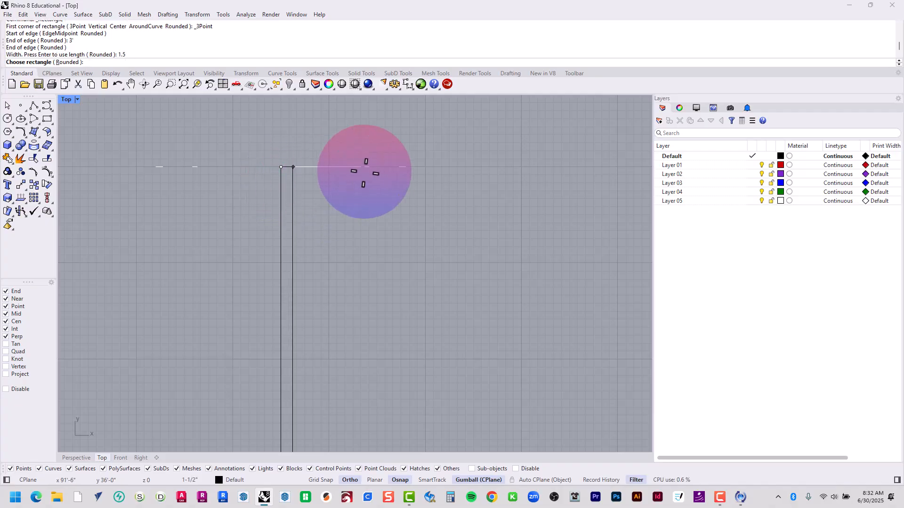
{"action": "left_click", "coordinate": [366, 172]}
Offset the right jamb line 3' left to mark the middle of the bottom-wall opening
{"action": "scroll", "coordinate": [366, 172], "scroll_direction": "down", "scroll_amount": 3}
{"action": "right_click_drag", "start_coordinate": [365, 171], "coordinate": [314, 234]}
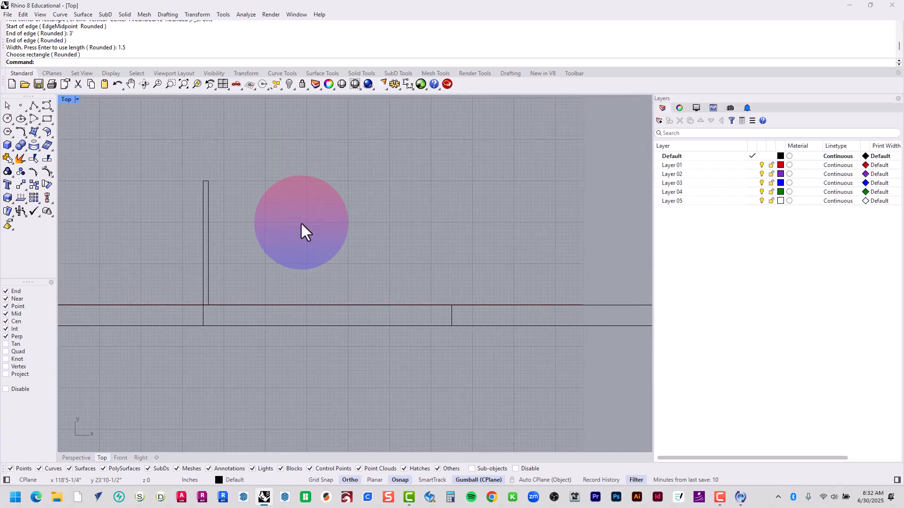
{"action": "left_click_drag", "start_coordinate": [176, 359], "coordinate": [549, 279]}
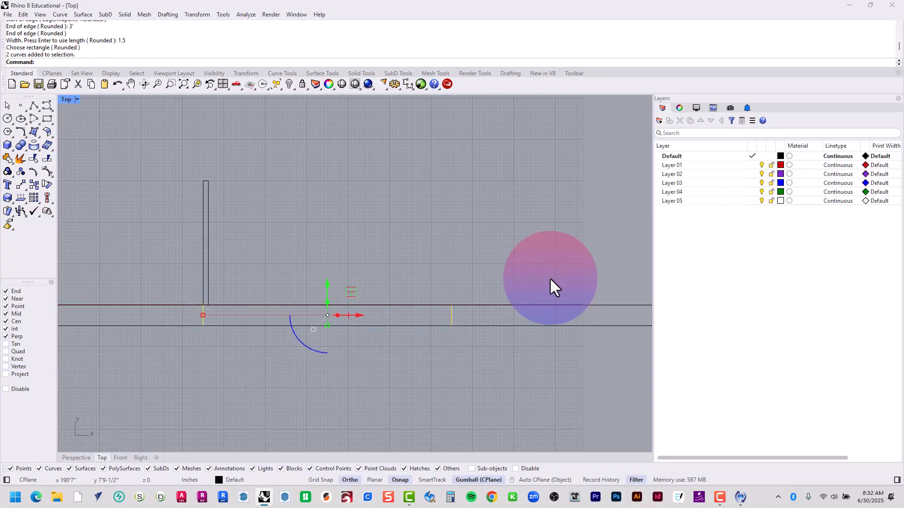
{"action": "key", "text": "Escape"}
{"action": "type", "text": "O"}
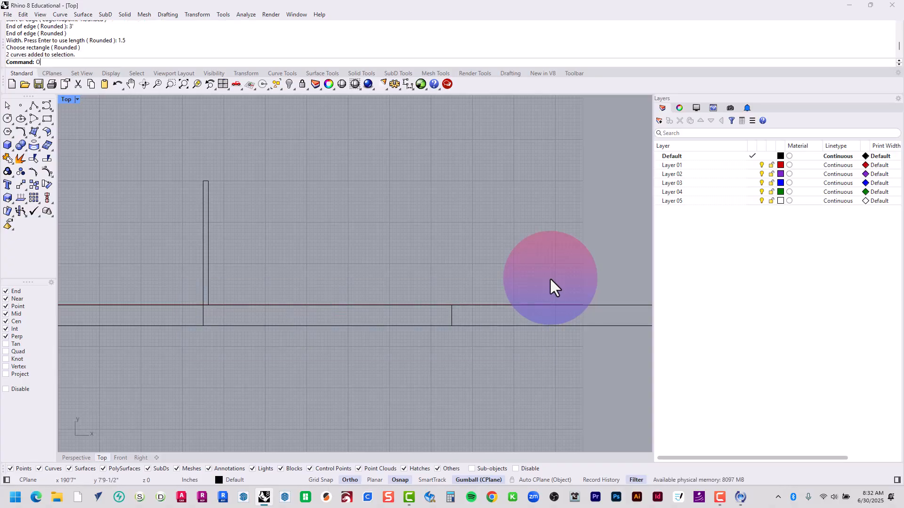
{"action": "type", "text": "ffset"}
{"action": "key", "text": "Return"}
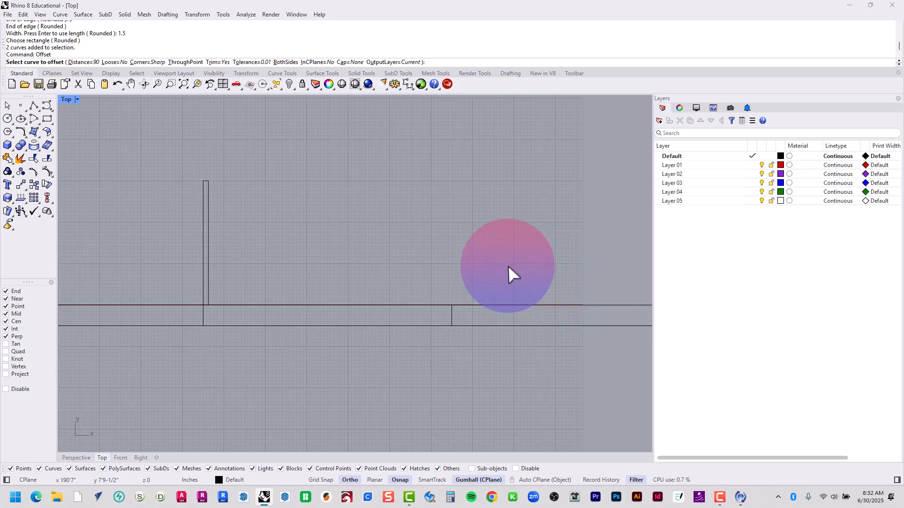
{"action": "key", "text": "Return"}
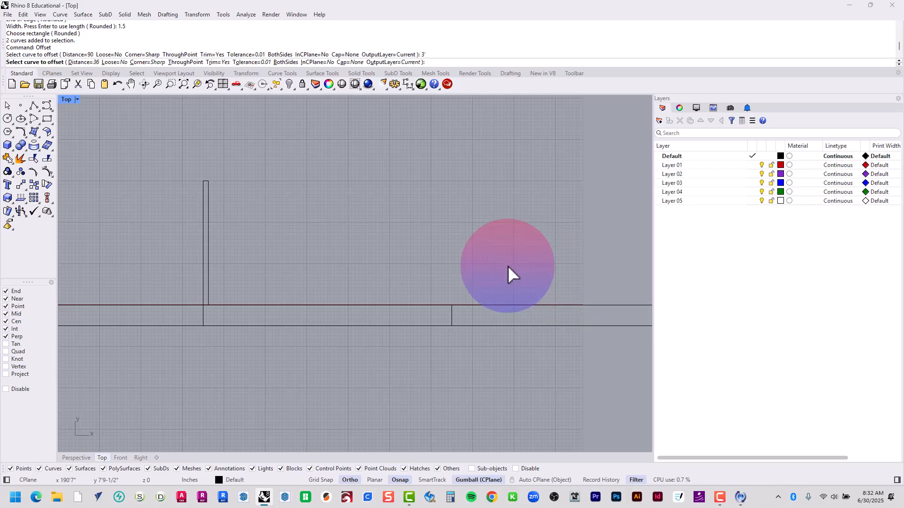
{"action": "left_click", "coordinate": [452, 317]}
{"action": "left_click", "coordinate": [327, 325]}
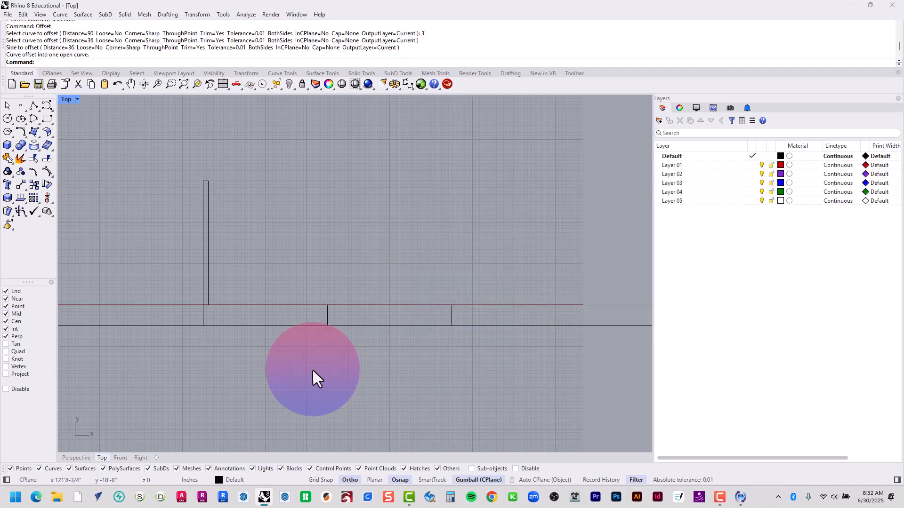
{"action": "left_click_drag", "start_coordinate": [177, 375], "coordinate": [484, 284]}
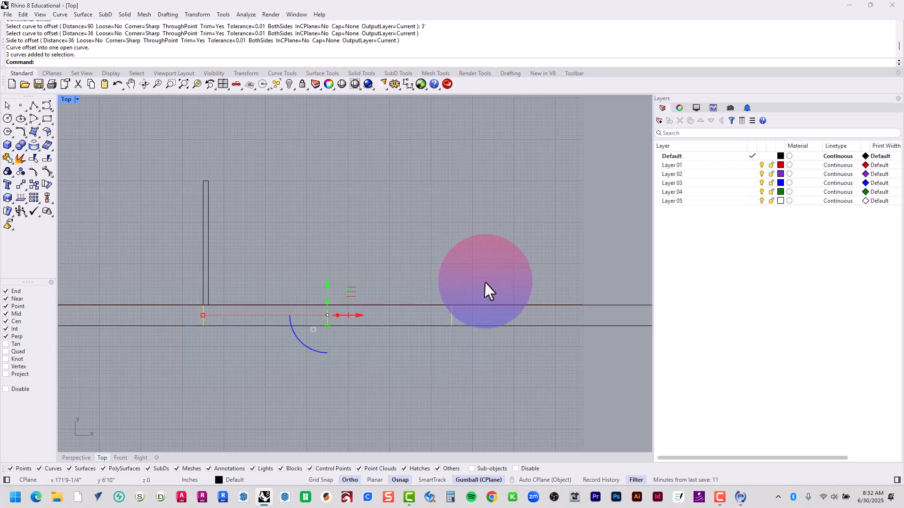
Draw the door swing as a start-end-direction arc from the leaf's upper-left corner to the center line's inner end, starting horizontally to the right
{"action": "left_click", "coordinate": [38, 123]}
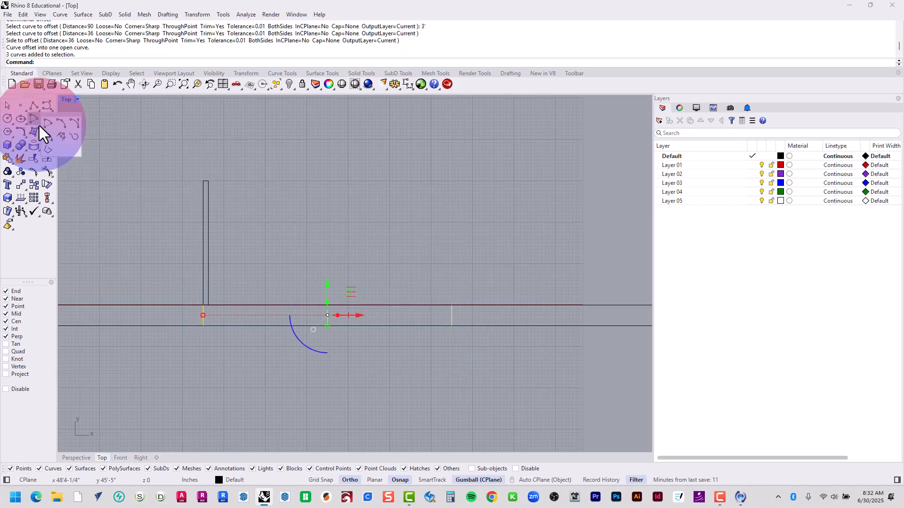
{"action": "left_click", "coordinate": [76, 122]}
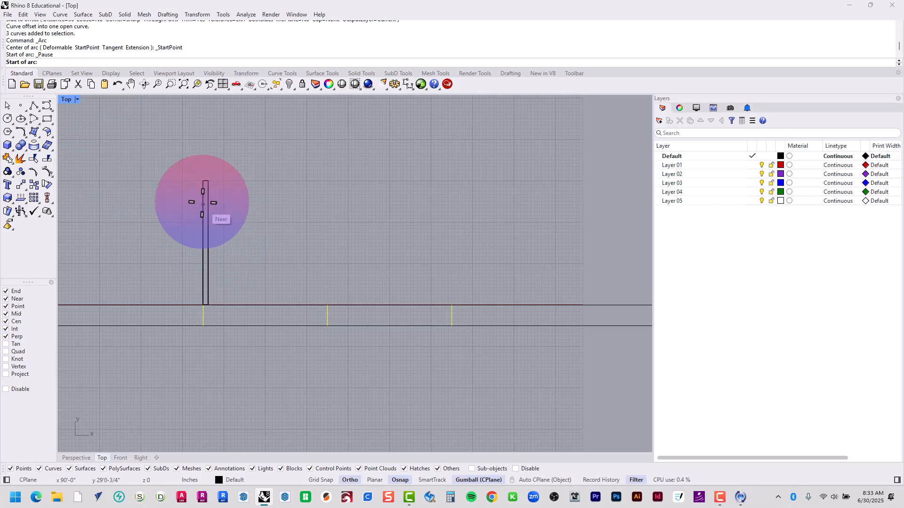
{"action": "left_click", "coordinate": [204, 182]}
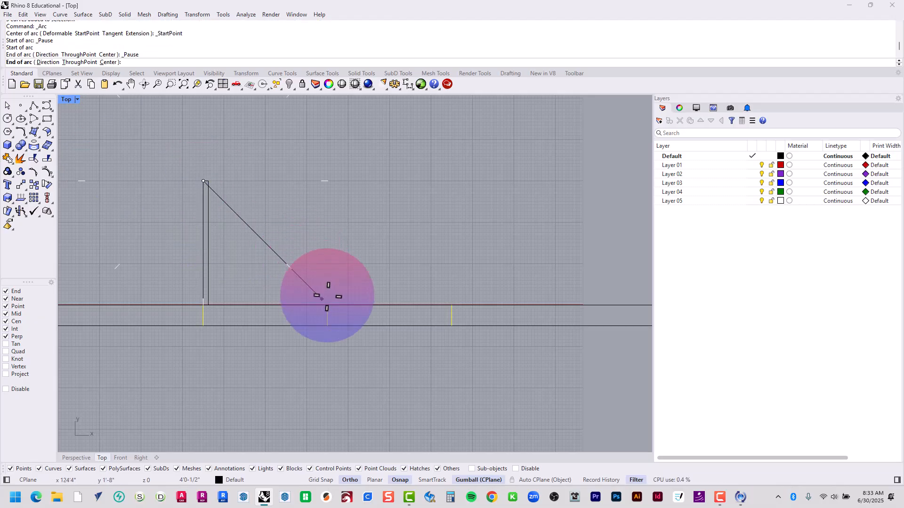
{"action": "left_click", "coordinate": [327, 305]}
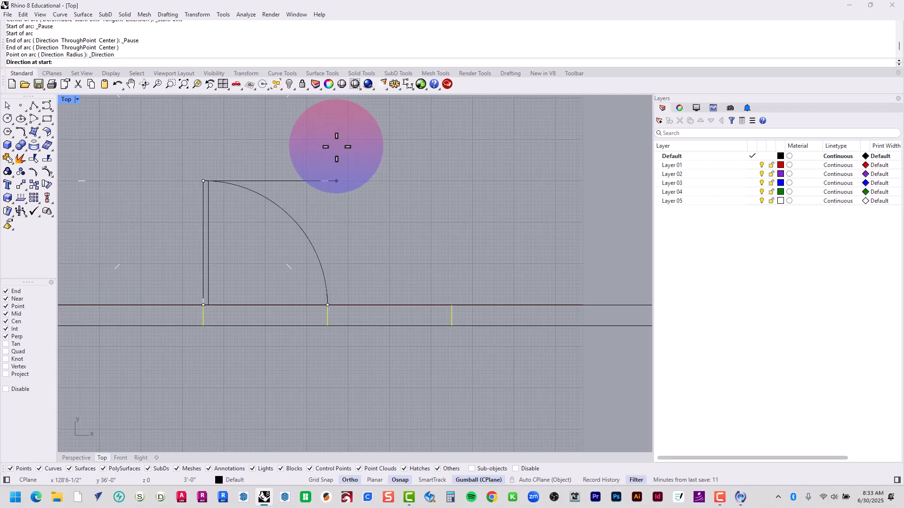
{"action": "left_click", "coordinate": [336, 147]}
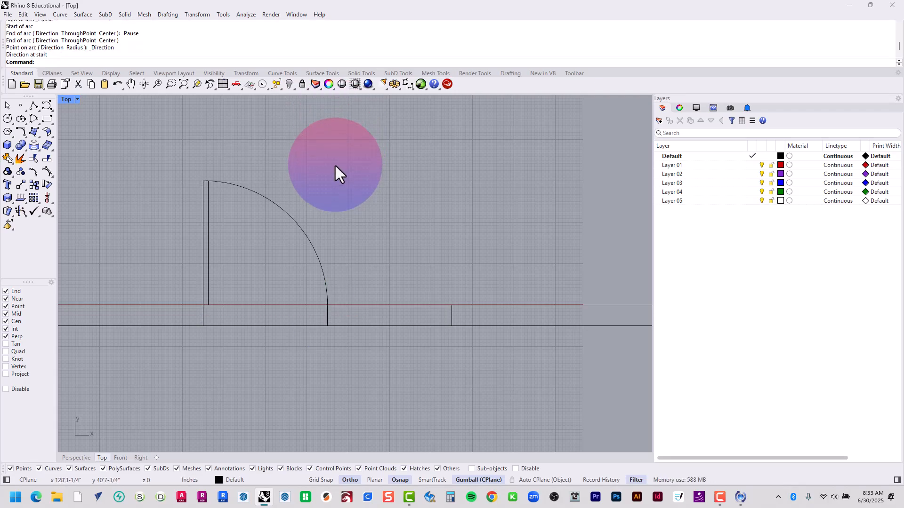
Mirror the door leaf and its swing arc across the center line of the bottom-wall opening, keeping the original
{"action": "type", "text": "Mirror"}
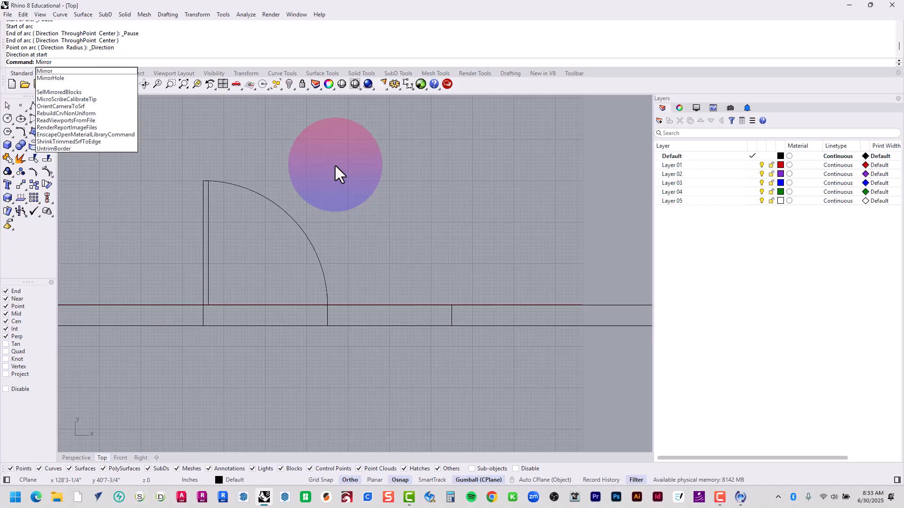
{"action": "key", "text": "Return"}
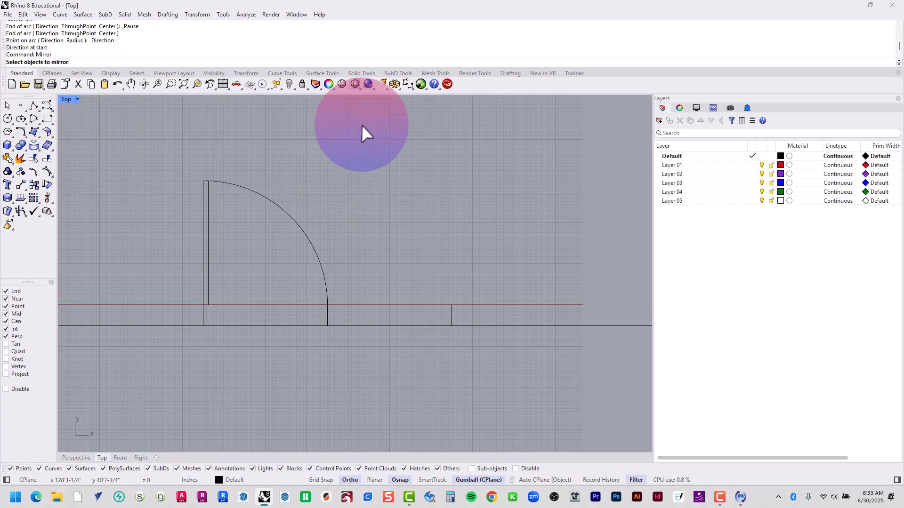
{"action": "left_click", "coordinate": [269, 199]}
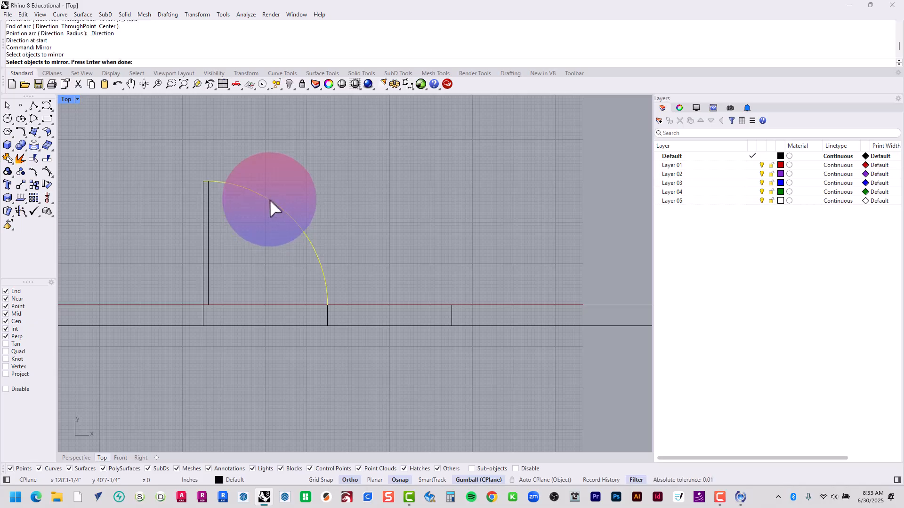
{"action": "left_click", "coordinate": [208, 208]}
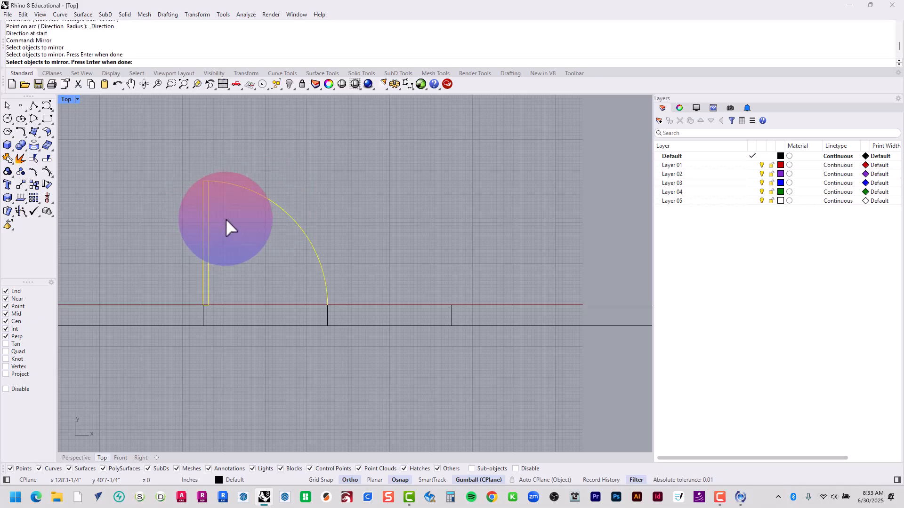
{"action": "key", "text": "Return"}
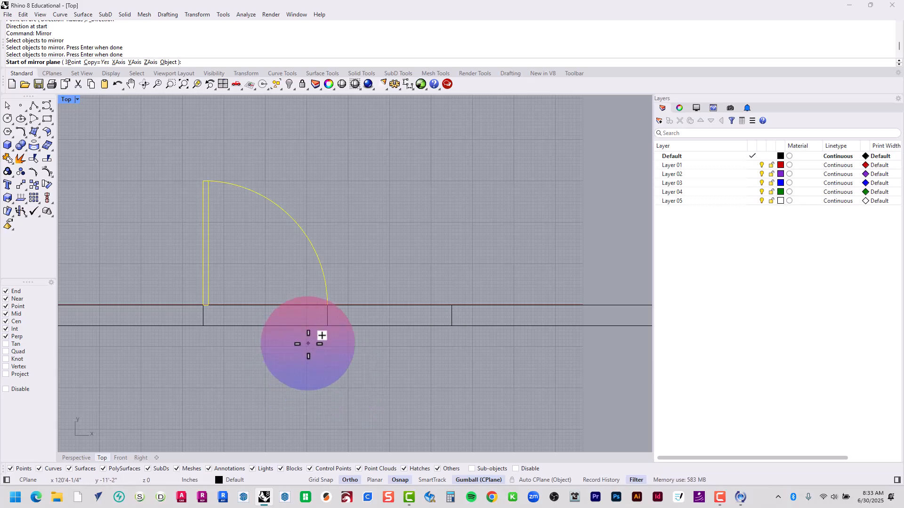
{"action": "scroll", "coordinate": [321, 358], "scroll_direction": "up", "scroll_amount": 3}
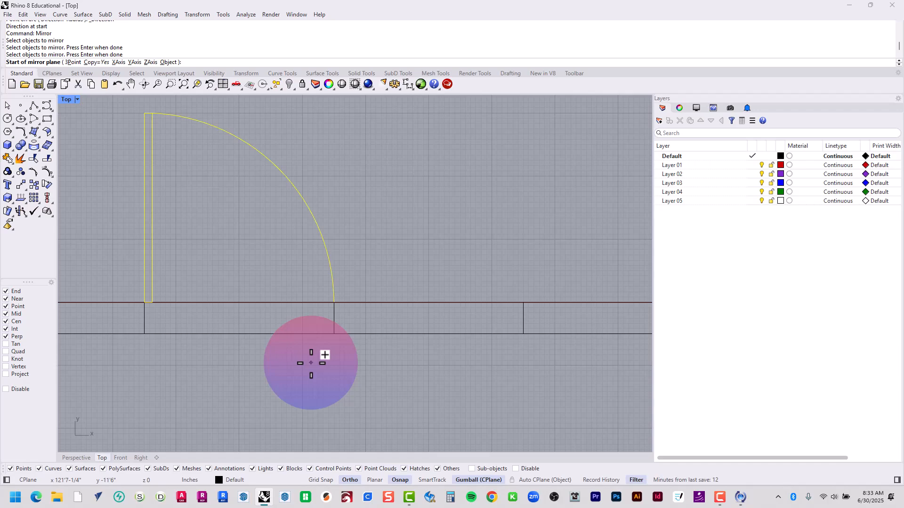
{"action": "left_click", "coordinate": [334, 304]}
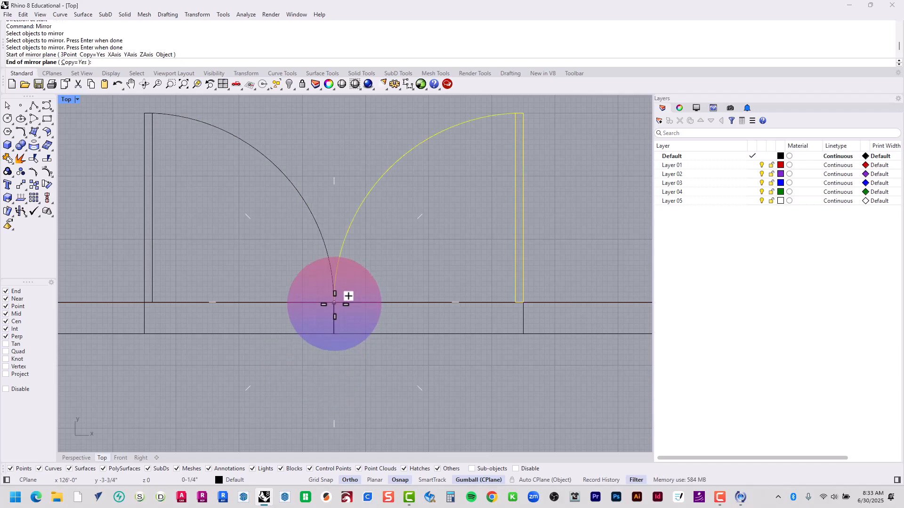
{"action": "left_click", "coordinate": [331, 339]}
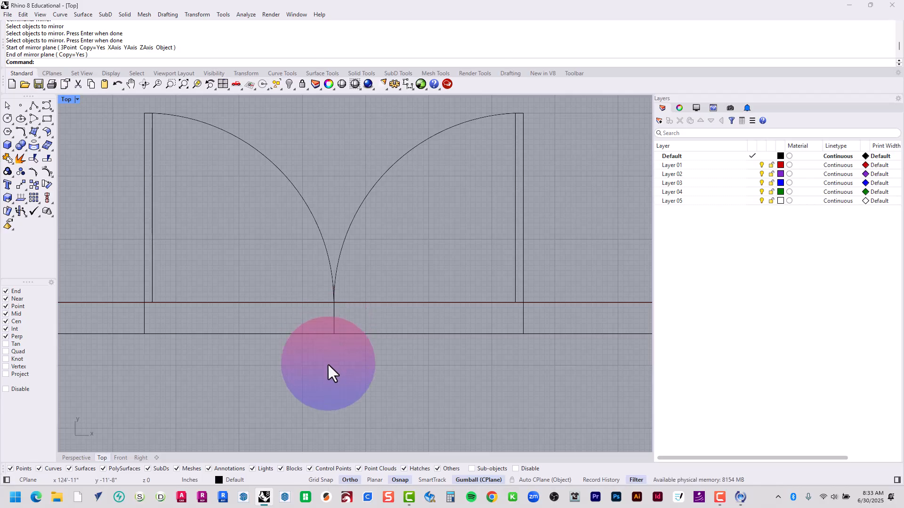
Offset the left jamb line of the double-door opening 2" to the left, away from the opening
{"action": "scroll", "coordinate": [328, 365], "scroll_direction": "down", "scroll_amount": 10}
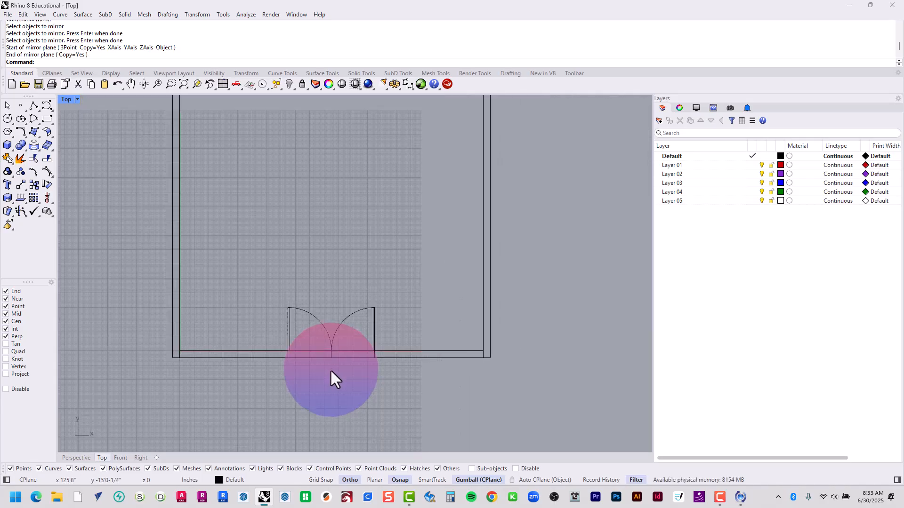
{"action": "scroll", "coordinate": [337, 364], "scroll_direction": "down", "scroll_amount": 4}
{"action": "right_click_drag", "start_coordinate": [338, 363], "coordinate": [297, 380]}
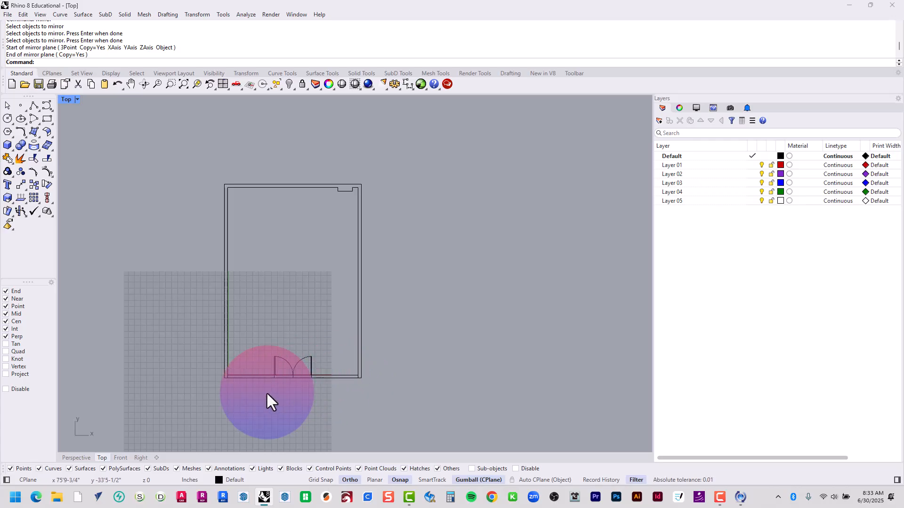
{"action": "scroll", "coordinate": [266, 391], "scroll_direction": "up", "scroll_amount": 6}
{"action": "scroll", "coordinate": [256, 385], "scroll_direction": "up", "scroll_amount": 6}
{"action": "right_click_drag", "start_coordinate": [268, 381], "coordinate": [347, 372]}
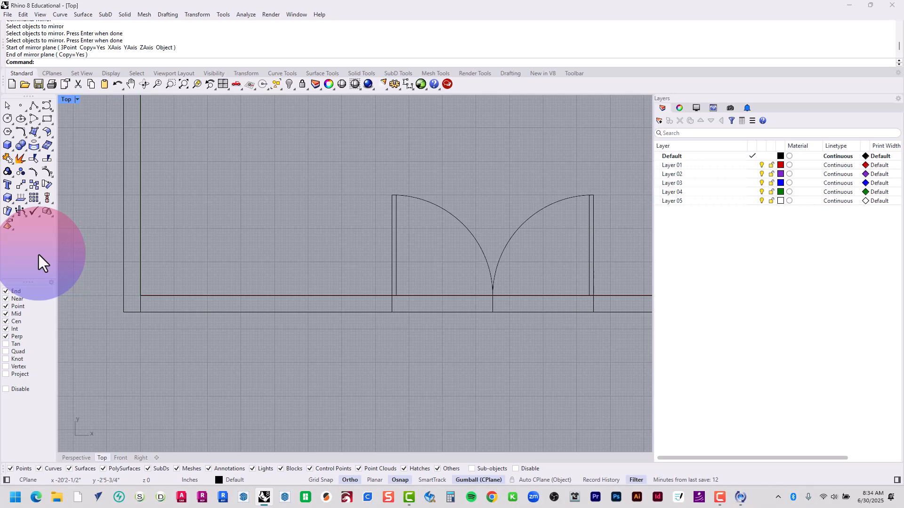
{"action": "type", "text": "Offset"}
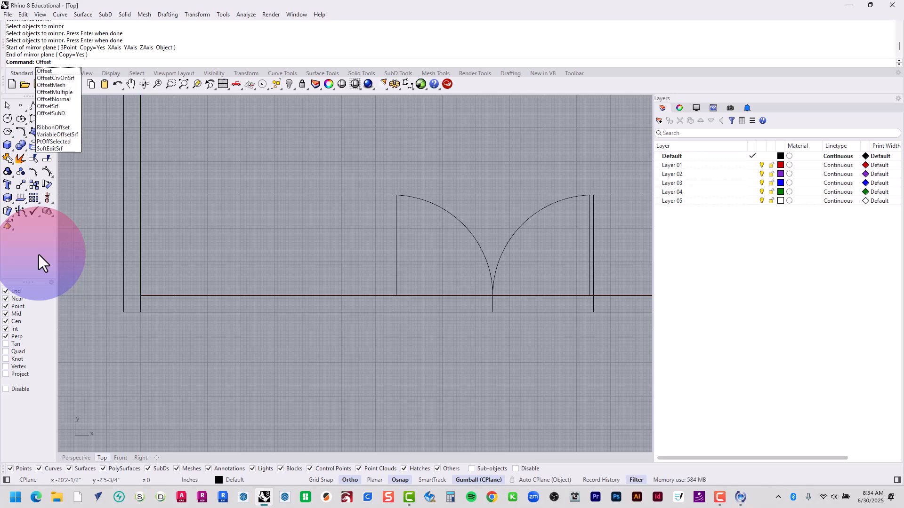
{"action": "key", "text": "Return"}
{"action": "type", "text": "d"}
{"action": "key", "text": "Return"}
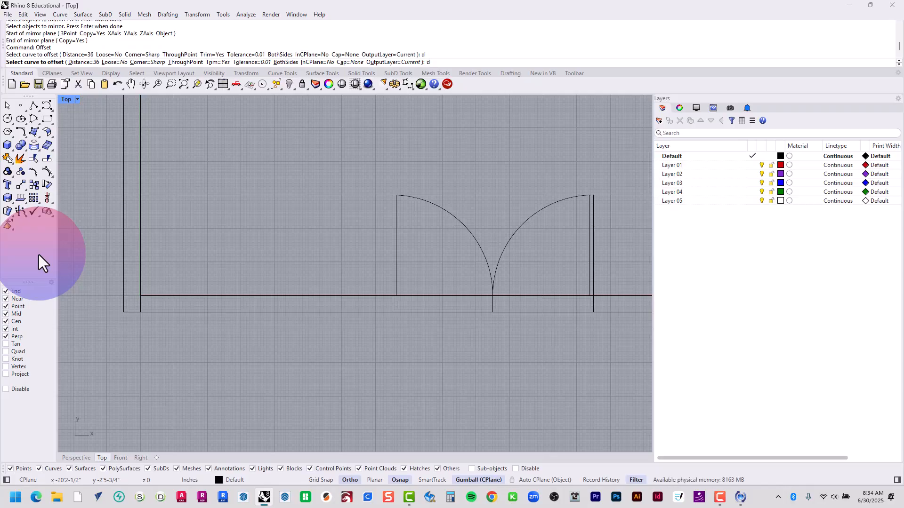
{"action": "type", "text": "2"}
{"action": "key", "text": "Return"}
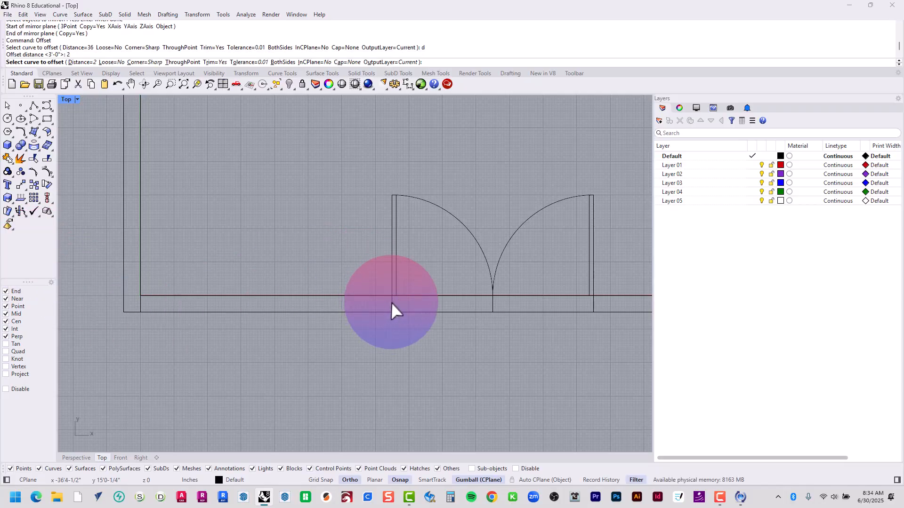
{"action": "left_click", "coordinate": [392, 302]}
{"action": "left_click", "coordinate": [346, 337]}
Offset the right jamb line of the double-door opening 2" to the right, away from the opening
{"action": "right_click_drag", "start_coordinate": [468, 352], "coordinate": [393, 349]}
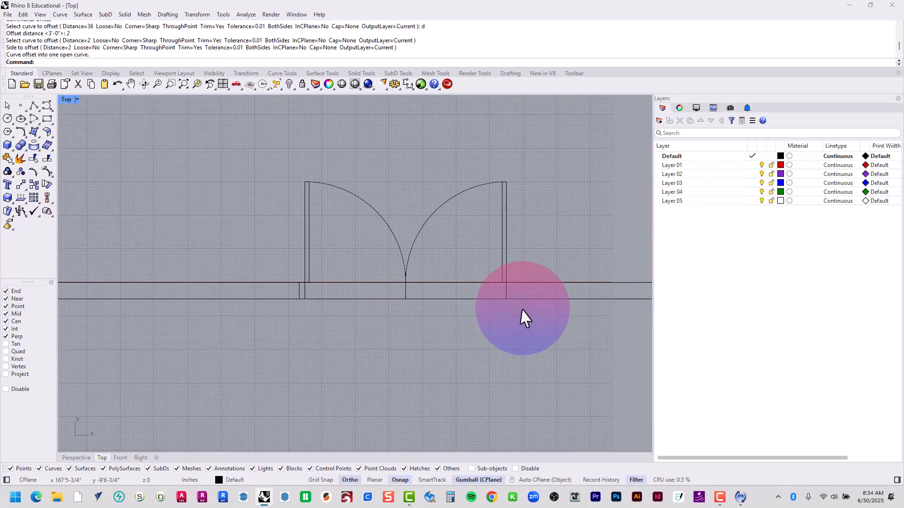
{"action": "key", "text": "Return"}
{"action": "left_click", "coordinate": [507, 292]}
{"action": "left_click", "coordinate": [564, 296]}
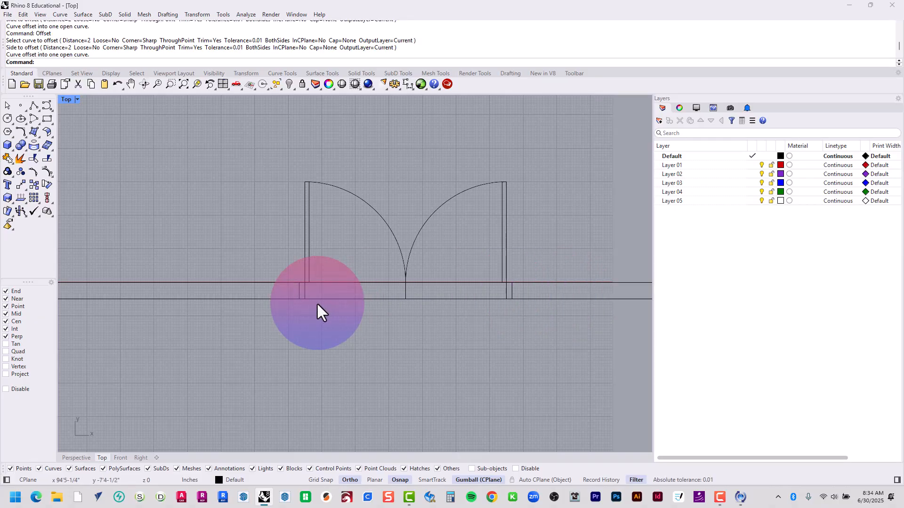
Offset the short line across the bottom wall at the inner lower-left corner 2" to the right
{"action": "mouse_move", "coordinate": [288, 339]}
{"action": "right_mouse_down"}
{"action": "mouse_move", "coordinate": [453, 333]}
{"action": "mouse_move", "coordinate": [418, 321]}
{"action": "right_mouse_up"}
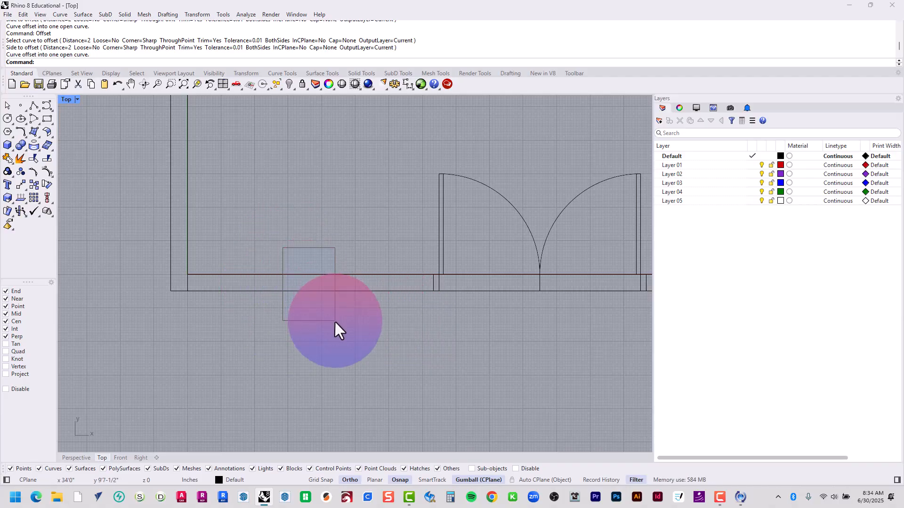
{"action": "scroll", "coordinate": [189, 288], "scroll_direction": "up", "scroll_amount": 2}
{"action": "left_click", "coordinate": [186, 281]}
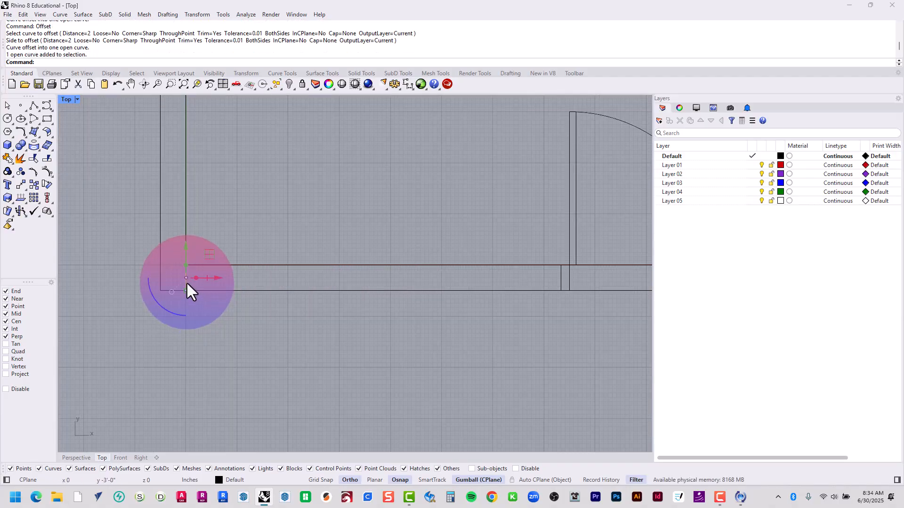
{"action": "key", "text": "Return"}
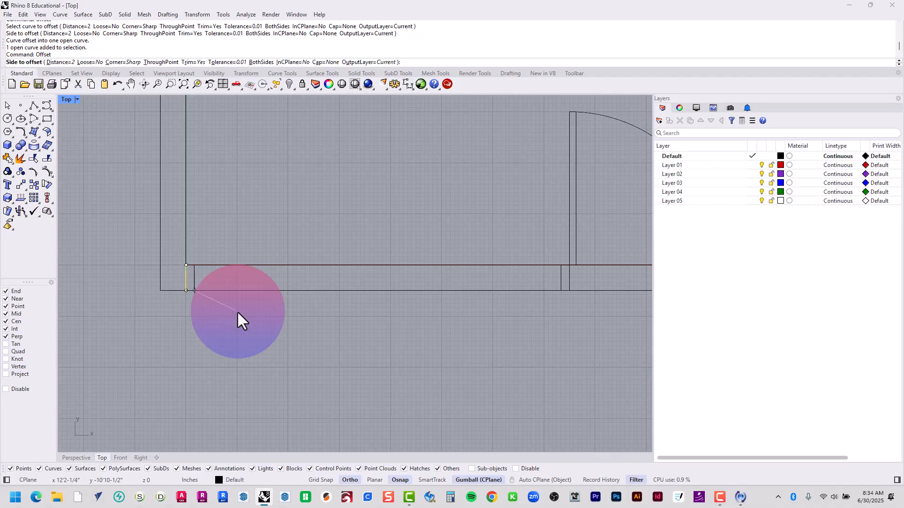
{"action": "left_click", "coordinate": [337, 321]}
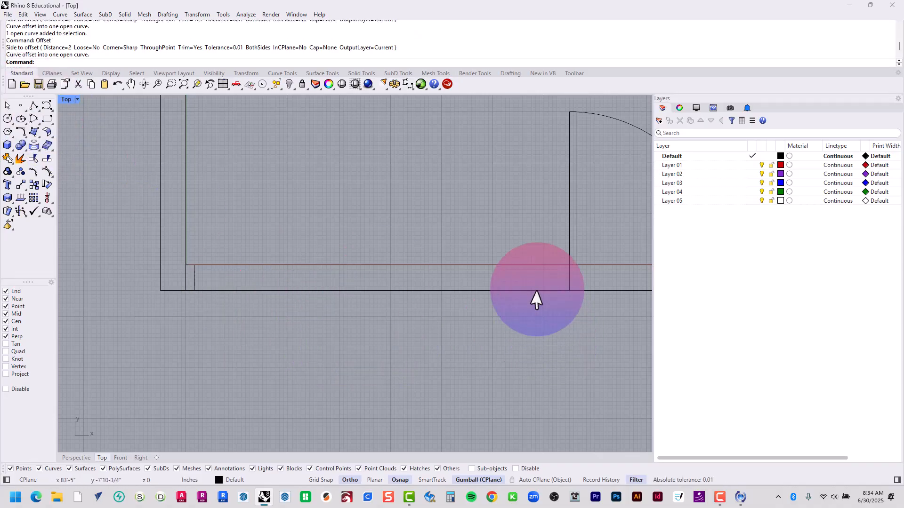
Dimension the bottom wall from the inner lower-left corner line to the left door jamb, placing the dimension below the wall
{"action": "type", "text": "dim"}
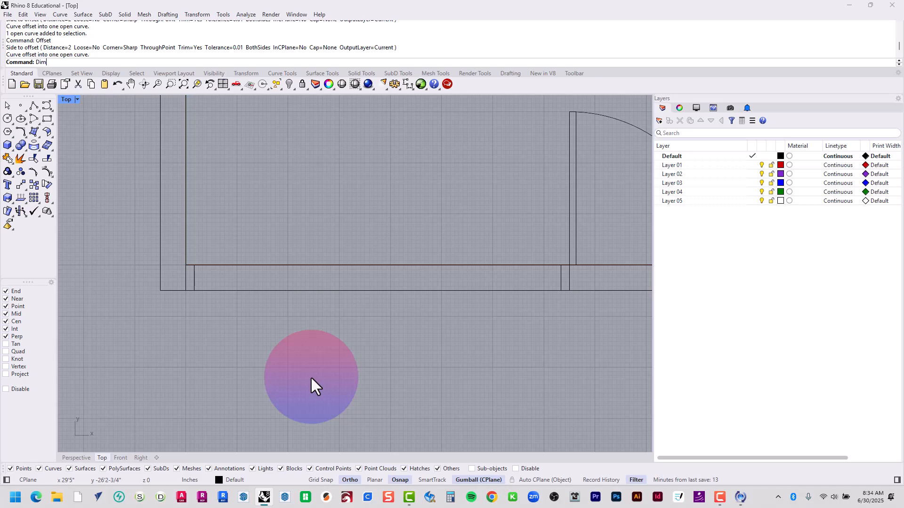
{"action": "key", "text": "Return"}
{"action": "left_click", "coordinate": [186, 290]}
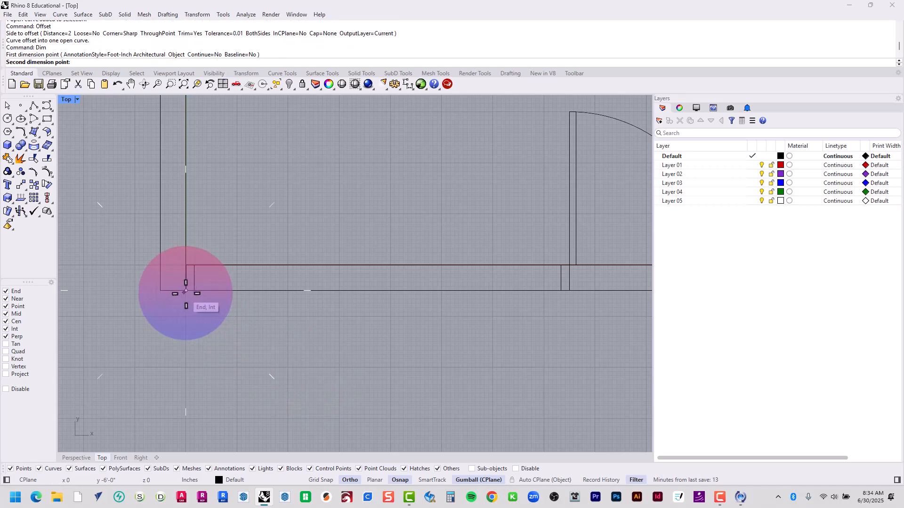
{"action": "left_click", "coordinate": [569, 290]}
{"action": "right_click_drag", "start_coordinate": [462, 382], "coordinate": [432, 259]}
{"action": "left_click", "coordinate": [438, 331]}
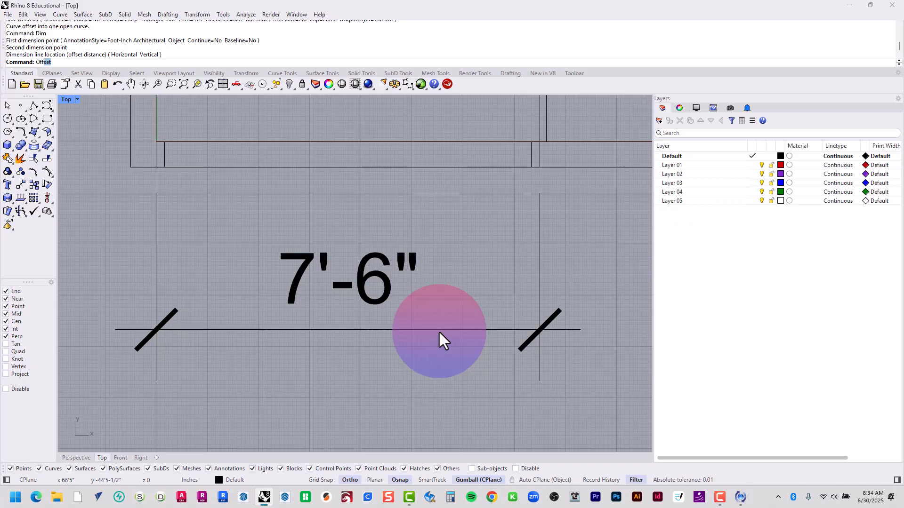
Offset the inner lower-left corner line 3'9" to the right to mark the middle of the left bottom-wall segment
{"action": "key", "text": "Return"}
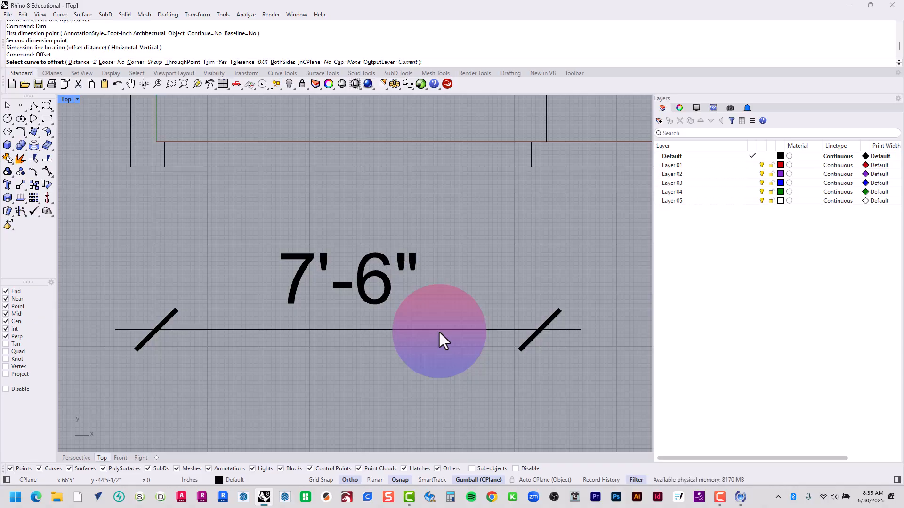
{"action": "type", "text": "offse"}
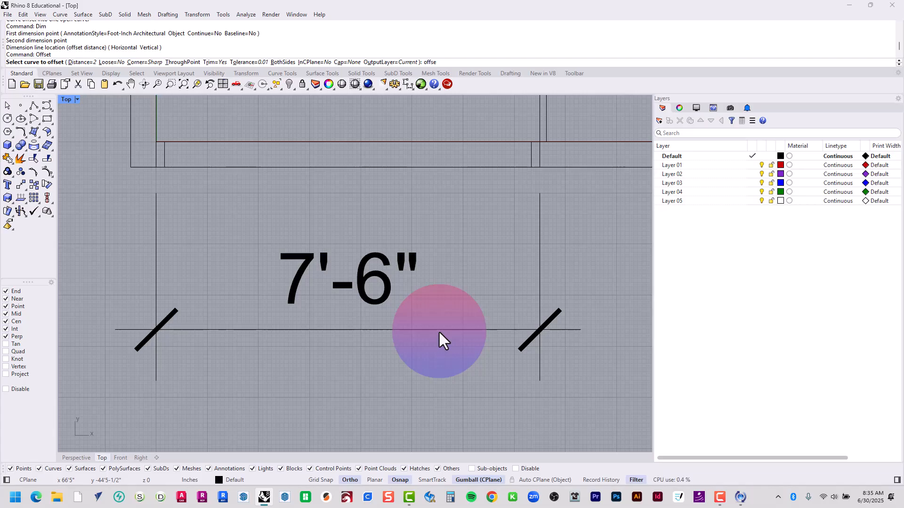
{"action": "type", "text": "t"}
{"action": "key", "text": "Return"}
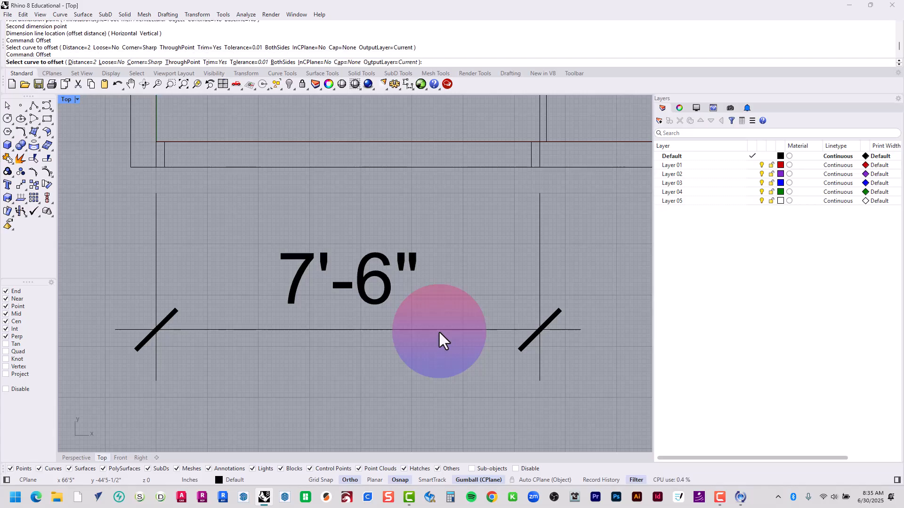
{"action": "type", "text": "d"}
{"action": "key", "text": "Return"}
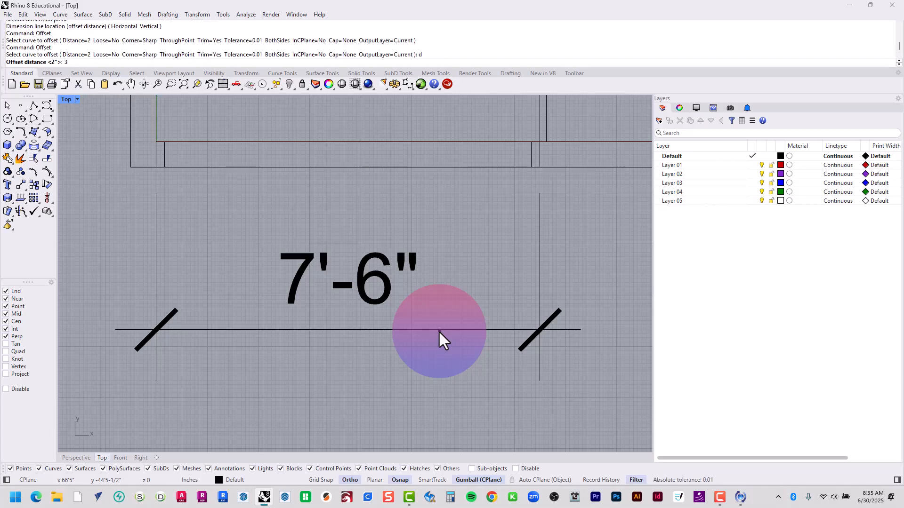
{"action": "type", "text": "3'9\""}
{"action": "key", "text": "Return"}
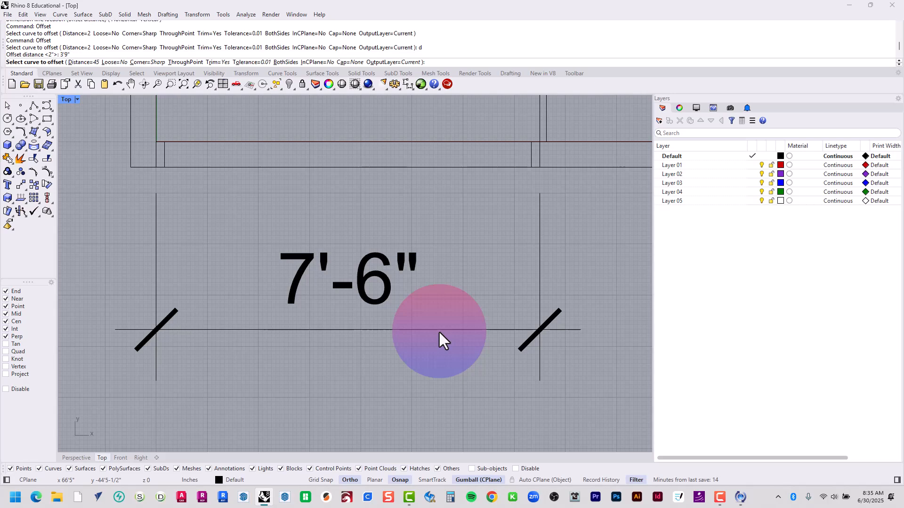
{"action": "left_click", "coordinate": [156, 161]}
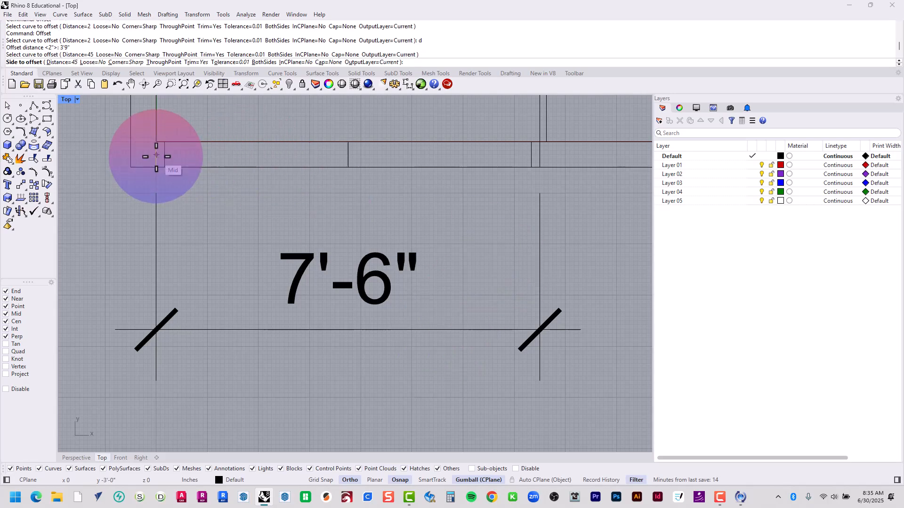
{"action": "left_click", "coordinate": [447, 202]}
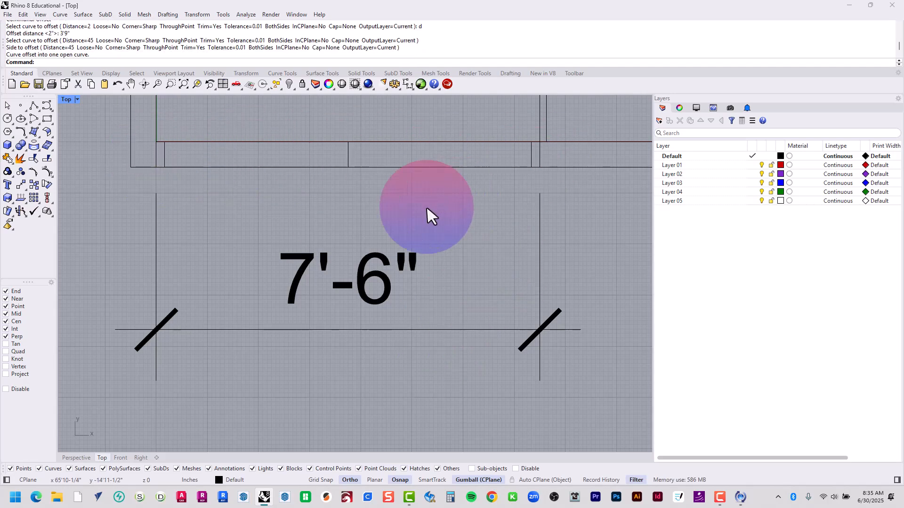
Offset the middle line of the left bottom-wall segment 1" to the right
{"action": "right_click_drag", "start_coordinate": [379, 218], "coordinate": [373, 239]}
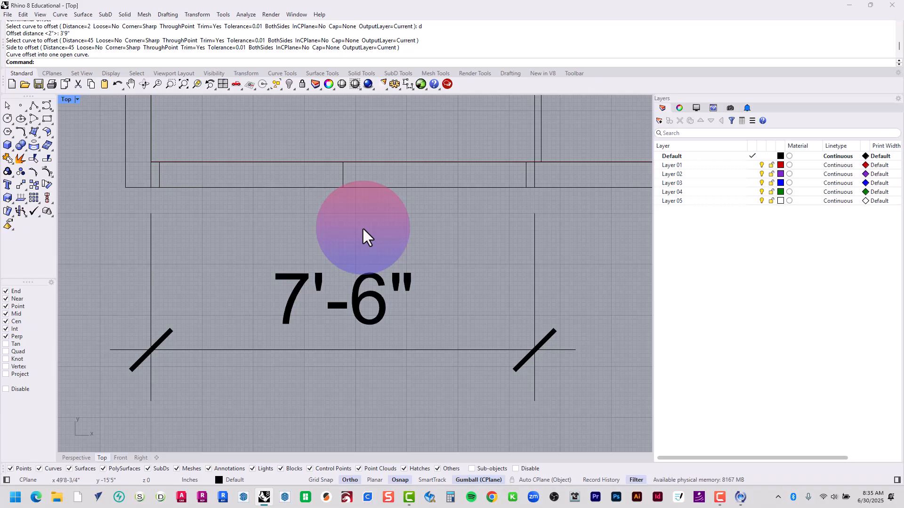
{"action": "type", "text": "Offset"}
{"action": "key", "text": "Return"}
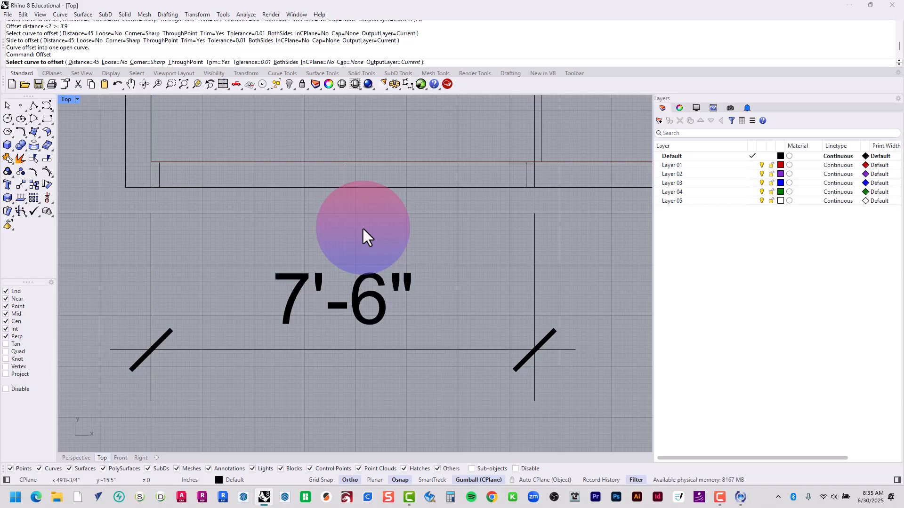
{"action": "scroll", "coordinate": [344, 173], "scroll_direction": "up", "scroll_amount": 4}
{"action": "right_click_drag", "start_coordinate": [346, 176], "coordinate": [363, 210]}
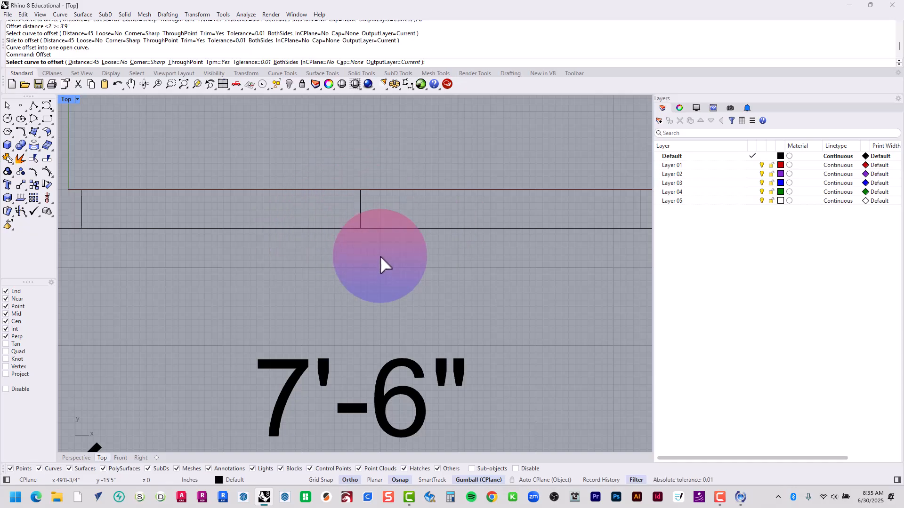
{"action": "type", "text": "1"}
{"action": "key", "text": "Return"}
{"action": "left_click", "coordinate": [360, 207]}
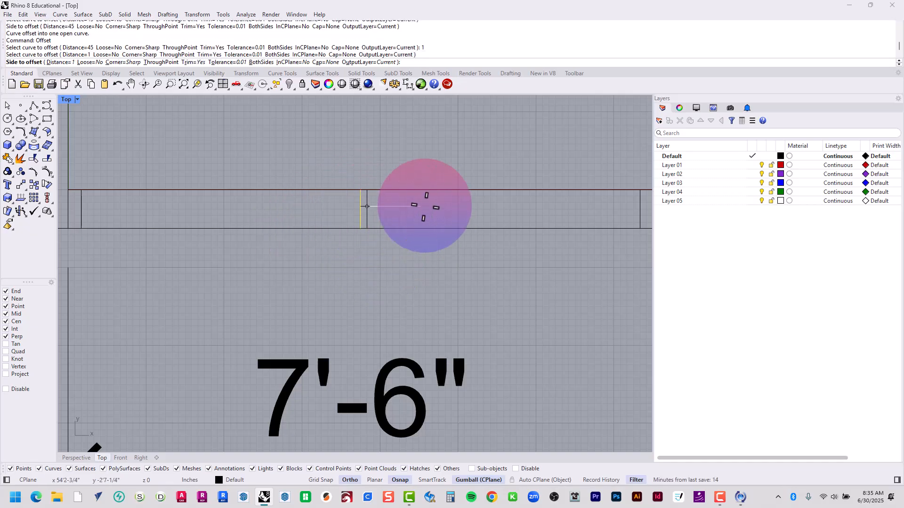
{"action": "left_click", "coordinate": [433, 204]}
Offset the segment's middle line 1" to the left and delete the original middle line between the two offsets
{"action": "key", "text": "Return"}
{"action": "left_click", "coordinate": [360, 205]}
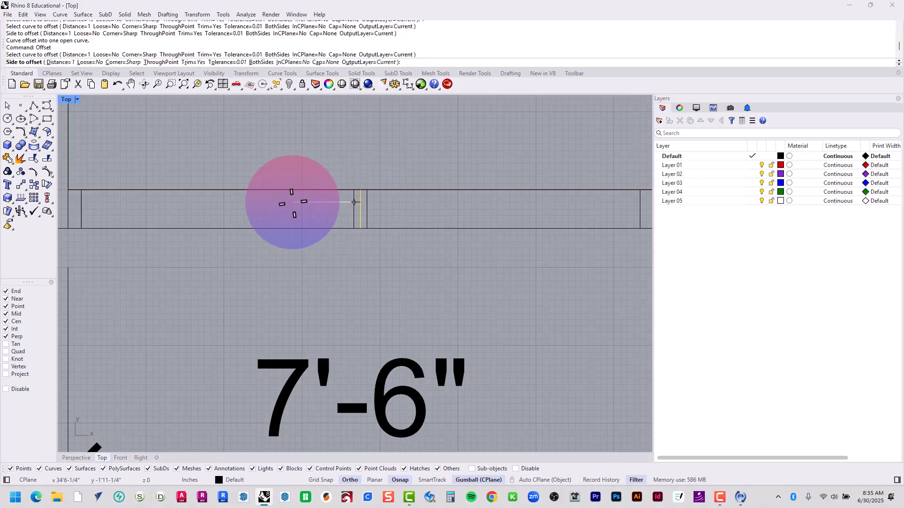
{"action": "left_click", "coordinate": [354, 202]}
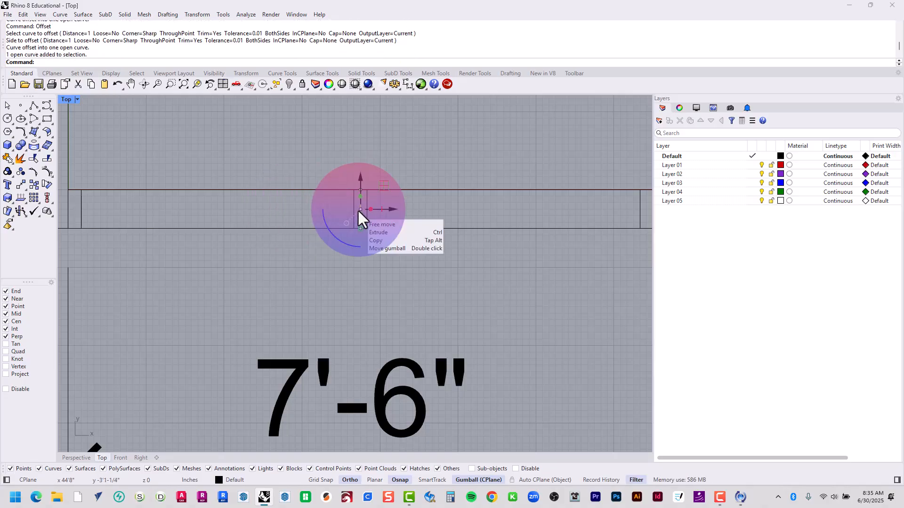
{"action": "key", "text": "Delete"}
Draw a horizontal polyline at mid-wall from the left frame line to the near side of the middle post
{"action": "scroll", "coordinate": [357, 209], "scroll_direction": "down", "scroll_amount": 5}
{"action": "right_click_drag", "start_coordinate": [360, 218], "coordinate": [312, 250]}
{"action": "scroll", "coordinate": [134, 221], "scroll_direction": "up", "scroll_amount": 3}
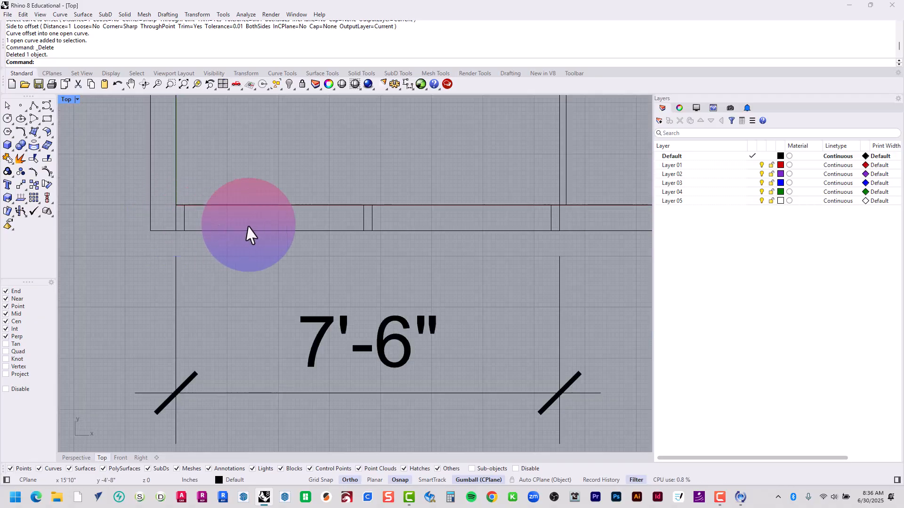
{"action": "left_click", "coordinate": [34, 108]}
{"action": "left_click", "coordinate": [185, 217]}
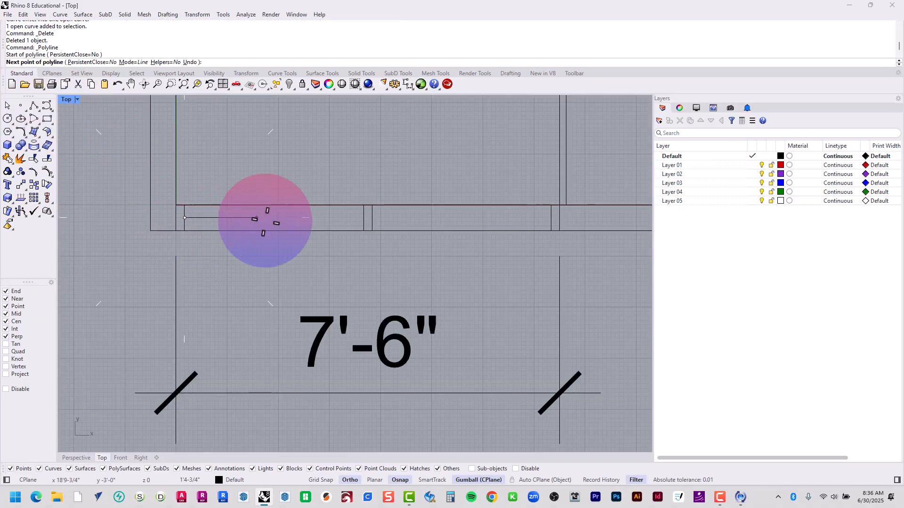
{"action": "left_click", "coordinate": [364, 217]}
{"action": "key", "text": "Return"}
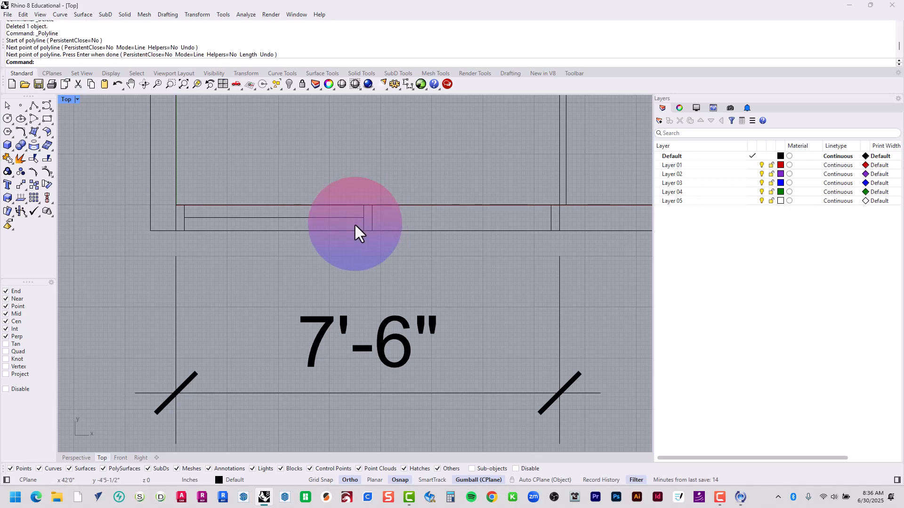
Offset the horizontal mid-wall line 0.25" upward in the left window bay
{"action": "scroll", "coordinate": [183, 225], "scroll_direction": "up", "scroll_amount": 10}
{"action": "right_click_drag", "start_coordinate": [507, 218], "coordinate": [433, 235]}
{"action": "type", "text": "Offset"}
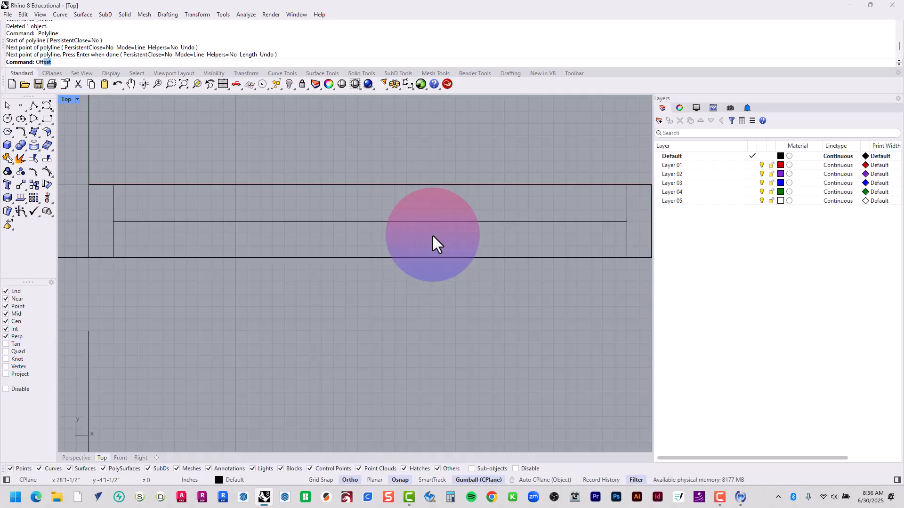
{"action": "key", "text": "Return"}
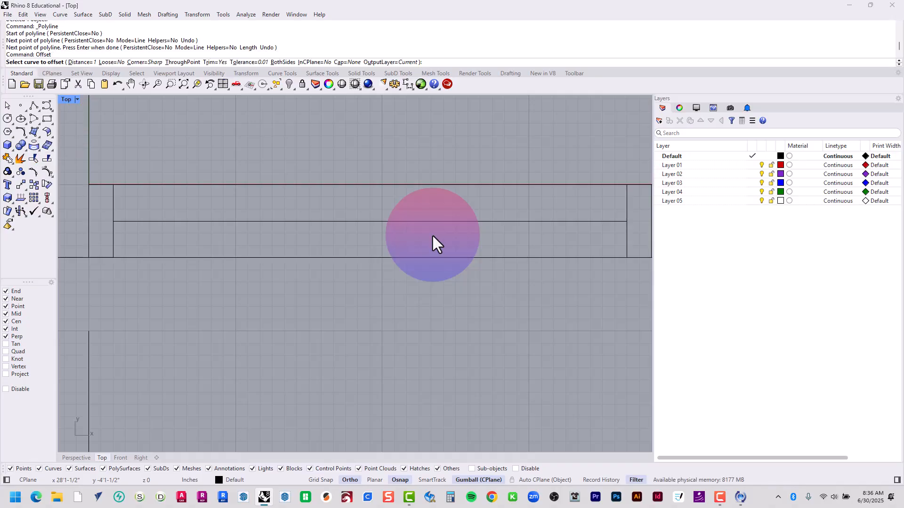
{"action": "type", "text": ".25"}
{"action": "key", "text": "Return"}
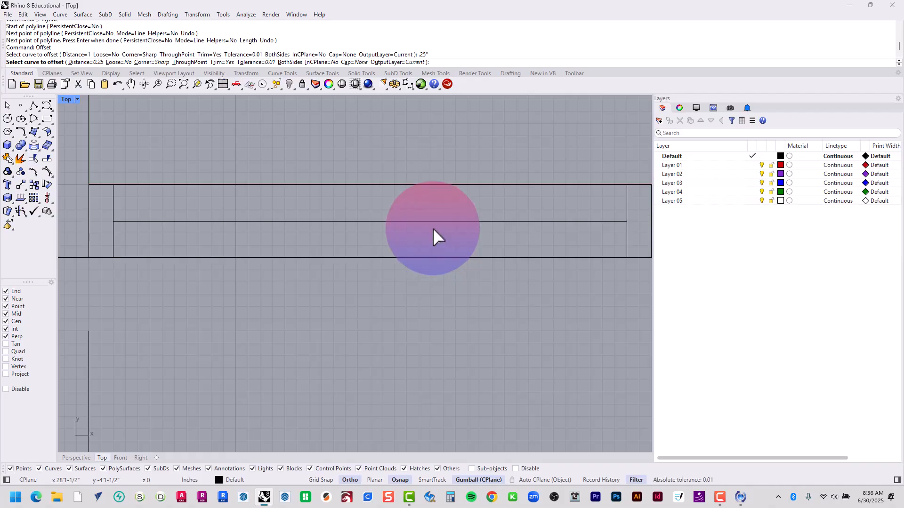
{"action": "left_click", "coordinate": [433, 222]}
{"action": "left_click", "coordinate": [423, 151]}
Offset the horizontal mid-wall line 0.25" downward and delete the original centre line to leave the two glass lines
{"action": "key", "text": "Return"}
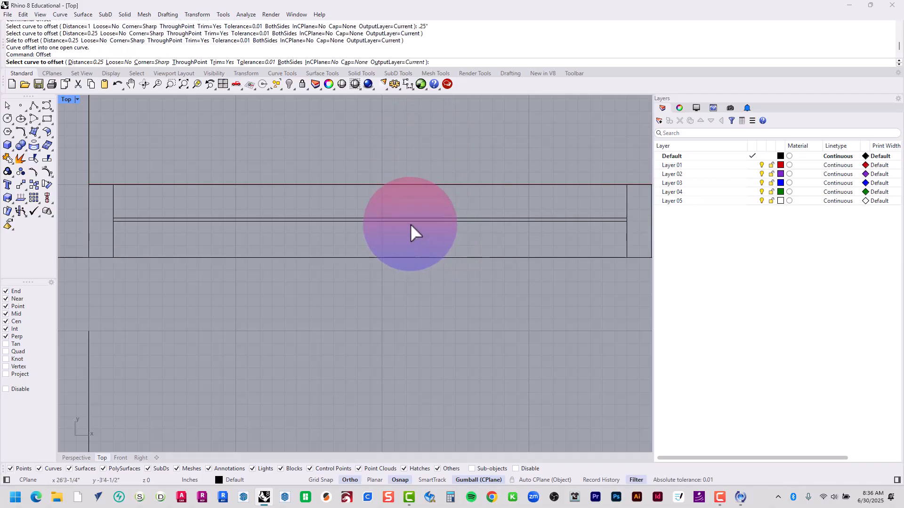
{"action": "left_click", "coordinate": [411, 226]}
{"action": "left_click", "coordinate": [412, 315]}
{"action": "scroll", "coordinate": [466, 235], "scroll_direction": "up", "scroll_amount": 5}
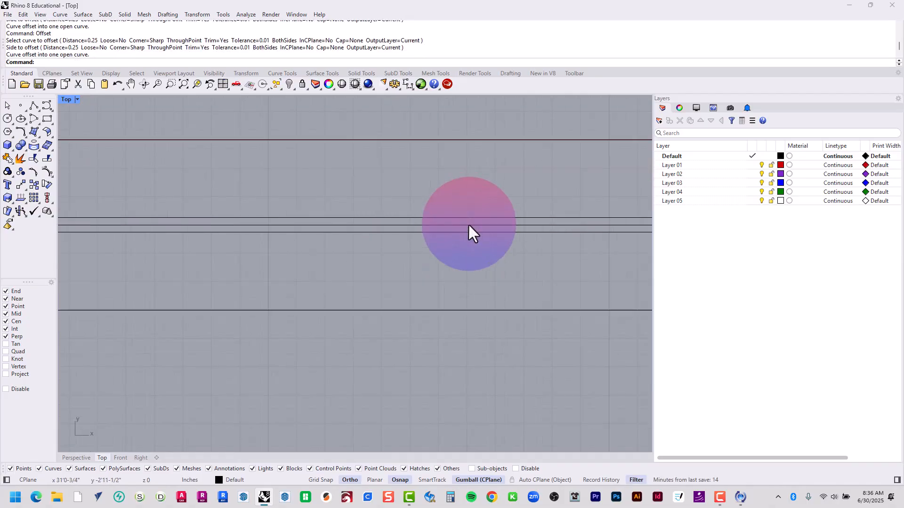
{"action": "left_click", "coordinate": [469, 226]}
{"action": "key", "text": "Delete"}
Copy the two glass lines into the bay between the middle post and the left door jamb
{"action": "scroll", "coordinate": [330, 221], "scroll_direction": "down", "scroll_amount": 8}
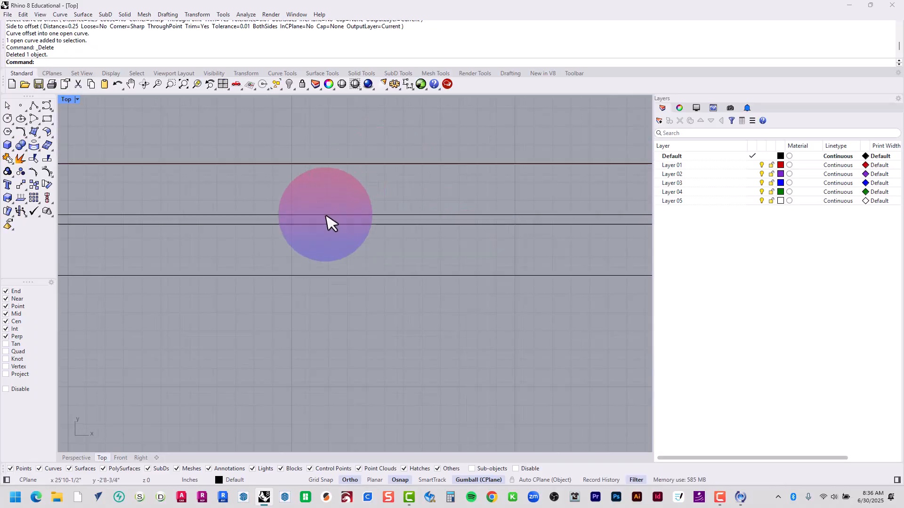
{"action": "scroll", "coordinate": [332, 218], "scroll_direction": "down", "scroll_amount": 2}
{"action": "scroll", "coordinate": [406, 235], "scroll_direction": "down", "scroll_amount": 2}
{"action": "right_click_drag", "start_coordinate": [390, 234], "coordinate": [269, 230]}
{"action": "scroll", "coordinate": [270, 229], "scroll_direction": "up", "scroll_amount": 4}
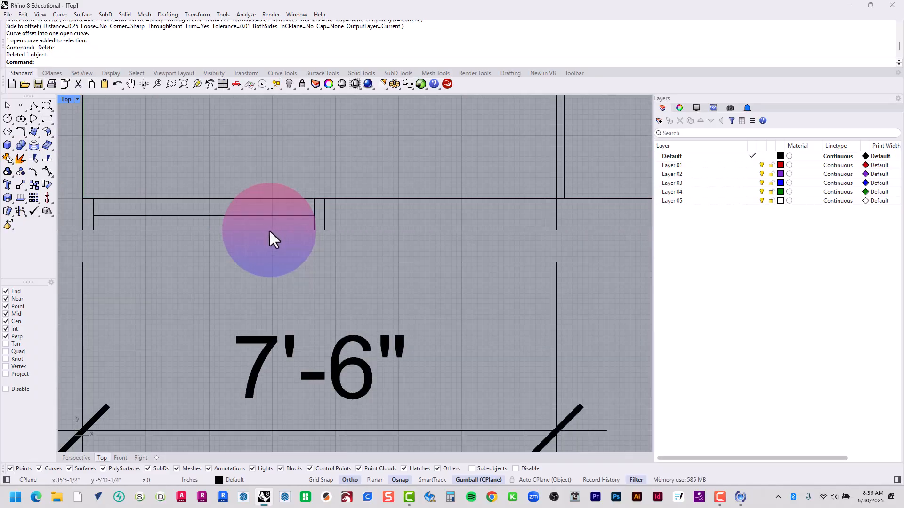
{"action": "left_click", "coordinate": [233, 209]}
{"action": "scroll", "coordinate": [233, 207], "scroll_direction": "down", "scroll_amount": 3}
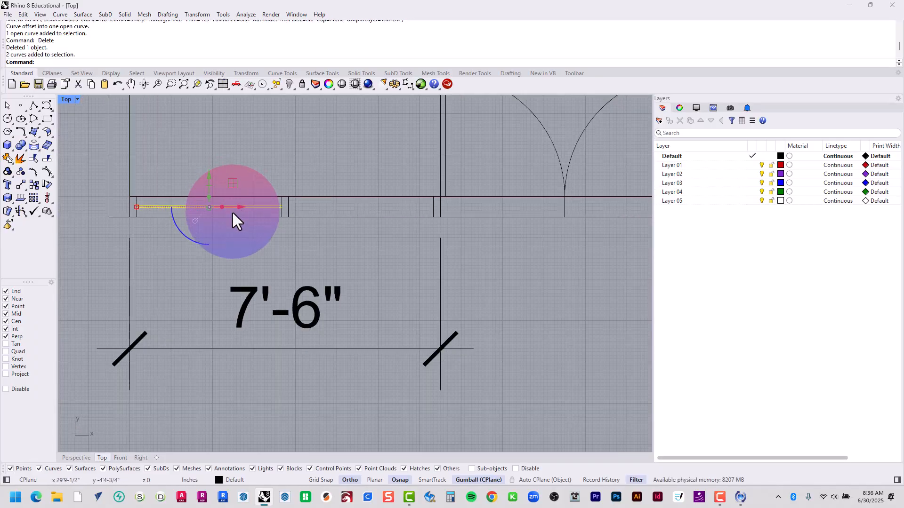
{"action": "type", "text": "opy"}
{"action": "key", "text": "Return"}
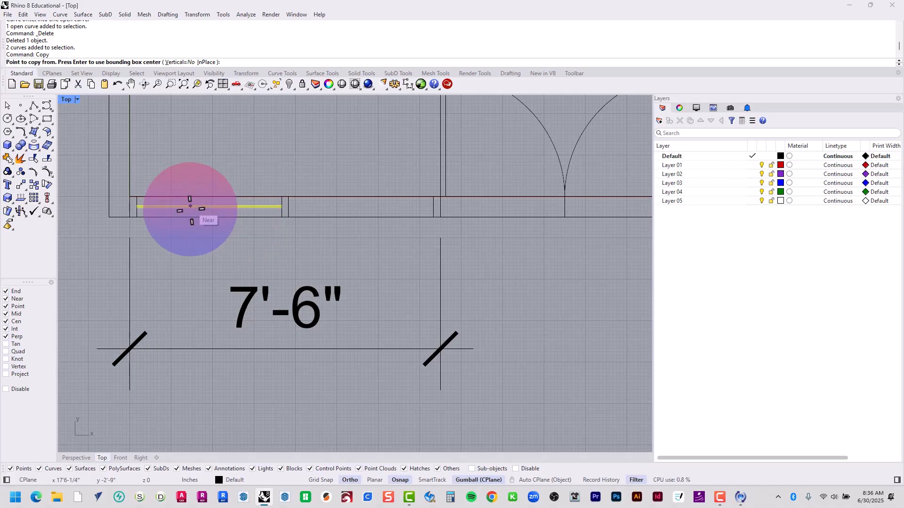
{"action": "left_click", "coordinate": [137, 217]}
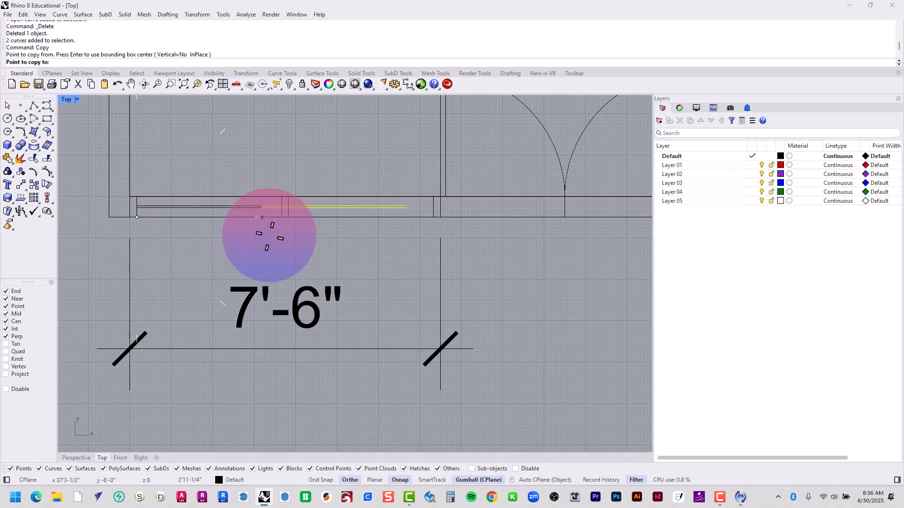
{"action": "left_click", "coordinate": [282, 217]}
{"action": "key", "text": "Return"}
{"action": "scroll", "coordinate": [287, 221], "scroll_direction": "down", "scroll_amount": 5}
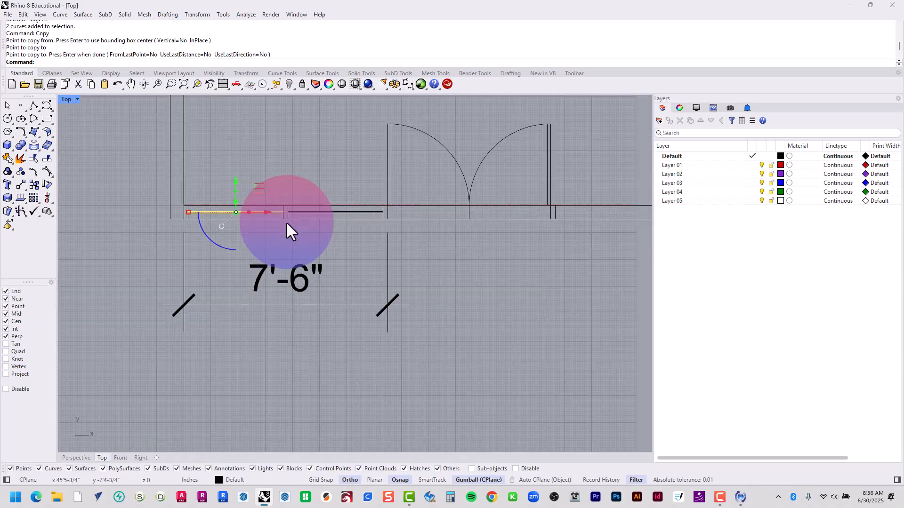
{"action": "scroll", "coordinate": [377, 243], "scroll_direction": "up", "scroll_amount": 4}
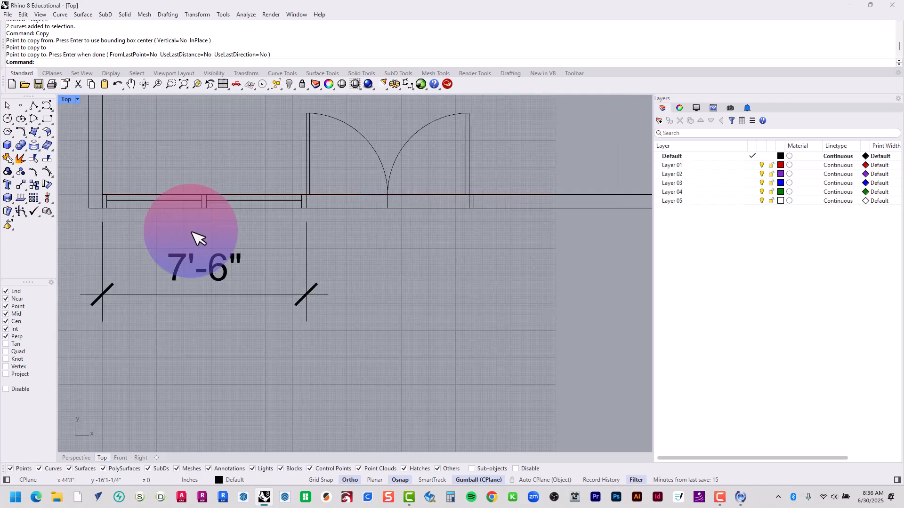
{"action": "left_click_drag", "start_coordinate": [79, 231], "coordinate": [347, 194]}
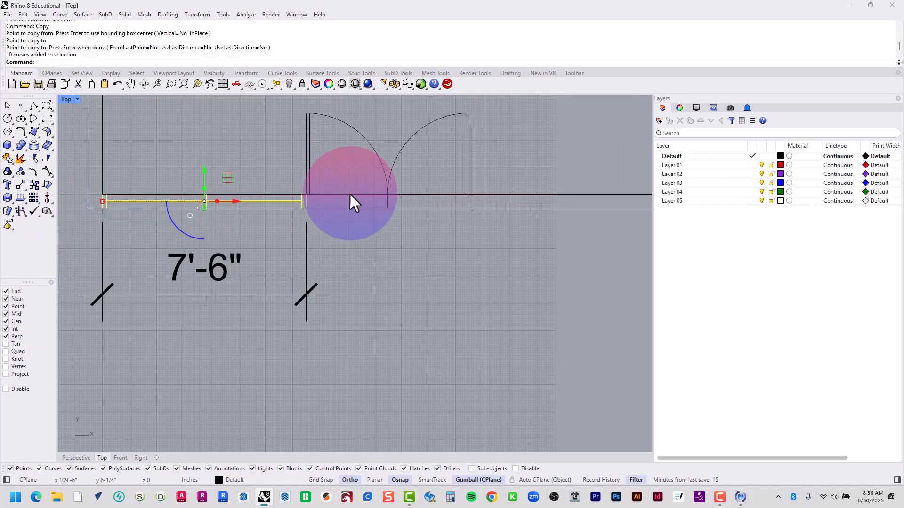
{"action": "left_click", "coordinate": [397, 248]}
Mirror a copy of the left segment's frame and glass lines across the double door's centre line into the right bottom-wall segment
{"action": "scroll", "coordinate": [398, 248], "scroll_direction": "down", "scroll_amount": 4}
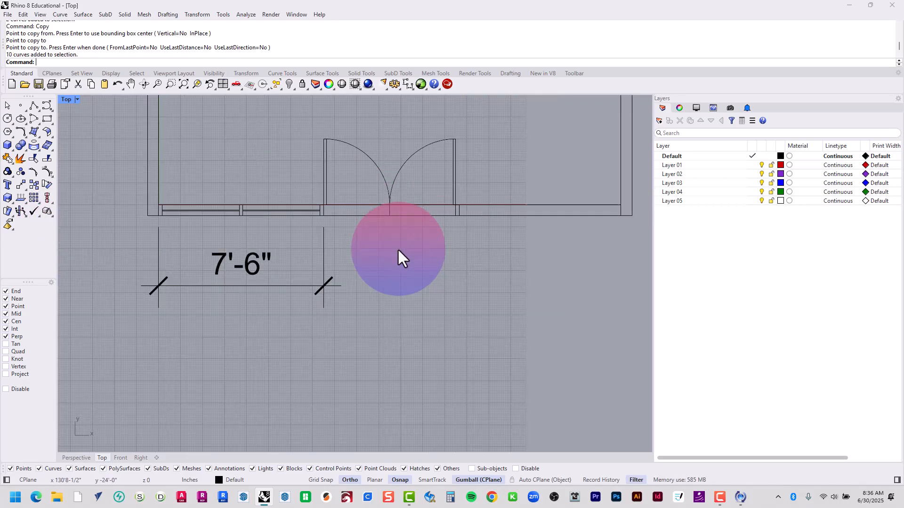
{"action": "right_click_drag", "start_coordinate": [398, 248], "coordinate": [372, 271]}
{"action": "type", "text": "Mirror"}
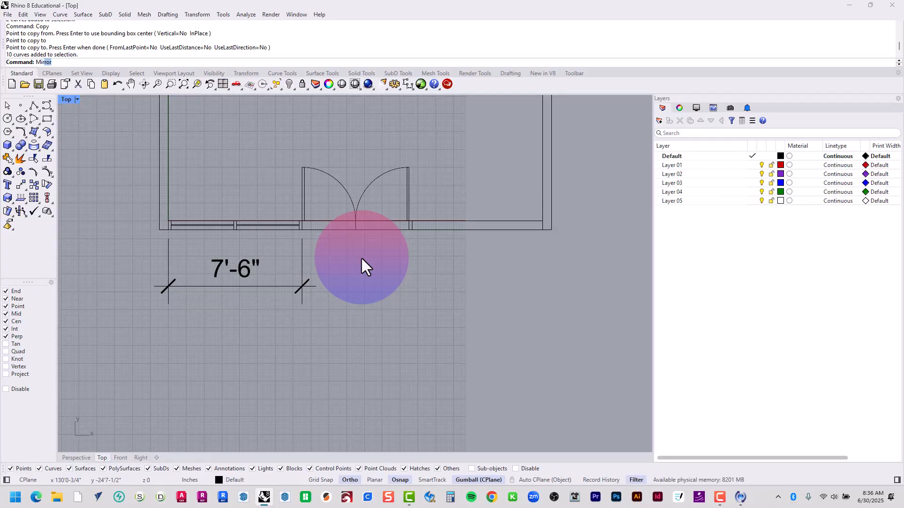
{"action": "key", "text": "Return"}
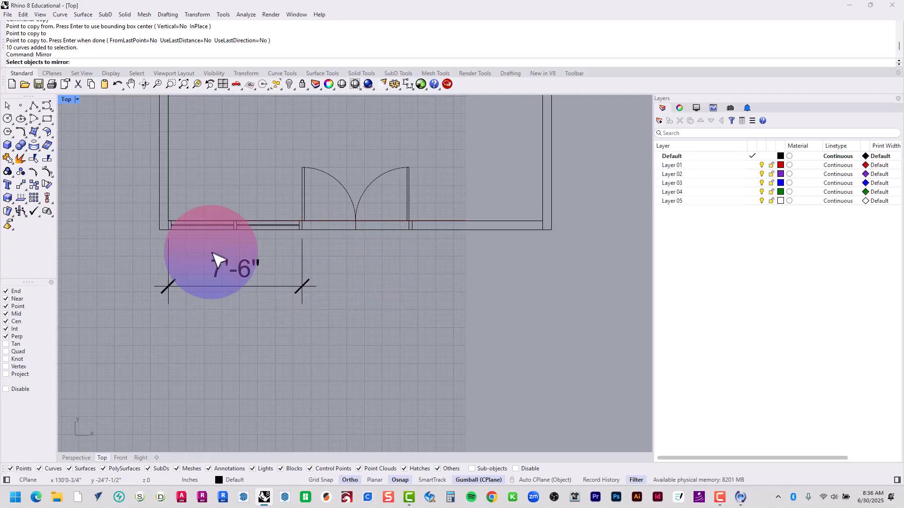
{"action": "left_click_drag", "start_coordinate": [123, 247], "coordinate": [290, 215]}
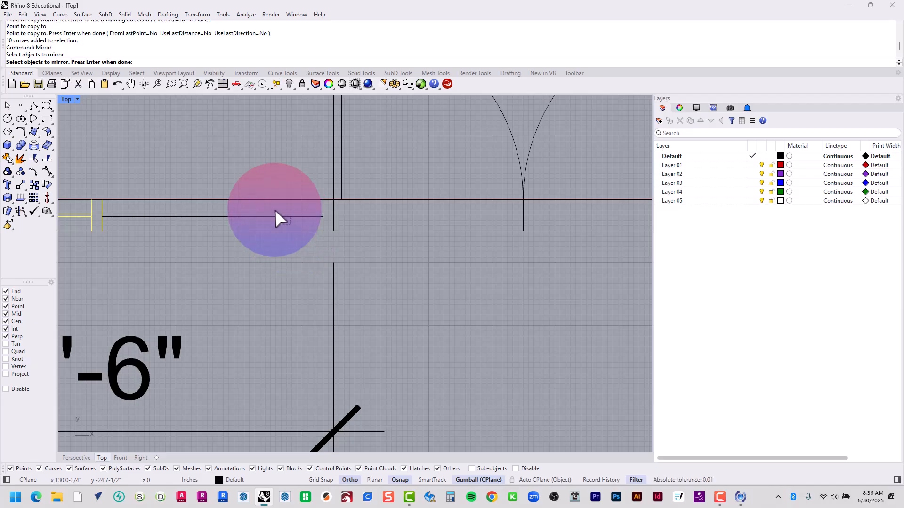
{"action": "left_click", "coordinate": [262, 216]}
{"action": "scroll", "coordinate": [263, 217], "scroll_direction": "down", "scroll_amount": 5}
{"action": "scroll", "coordinate": [283, 240], "scroll_direction": "up", "scroll_amount": 1}
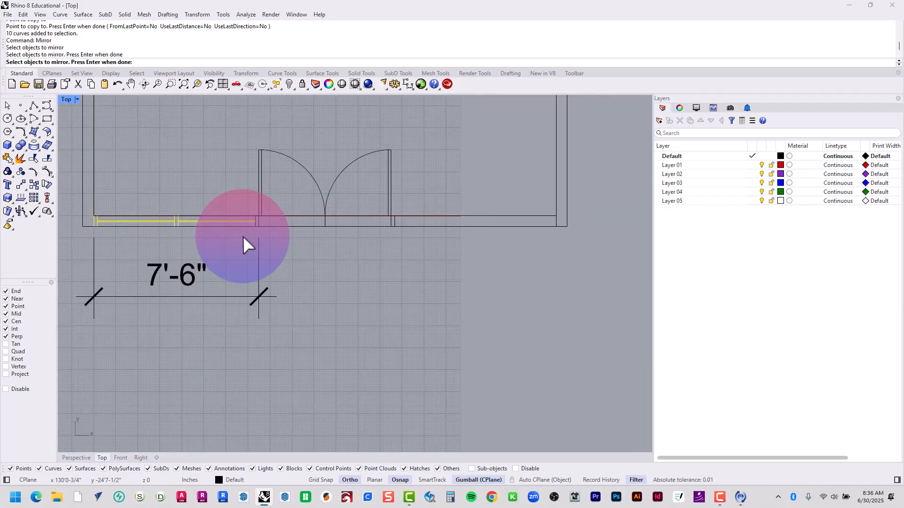
{"action": "left_click_drag", "start_coordinate": [249, 232], "coordinate": [239, 241]}
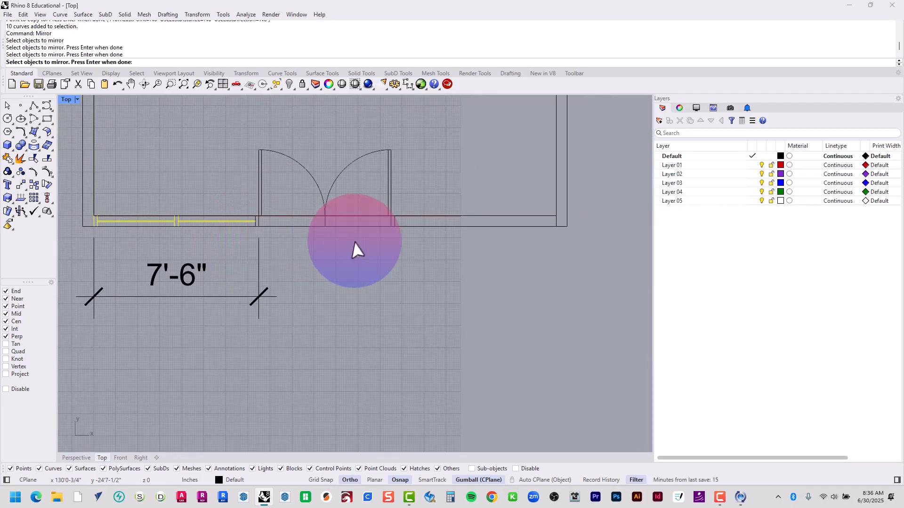
{"action": "left_click_drag", "start_coordinate": [416, 207], "coordinate": [375, 245]}
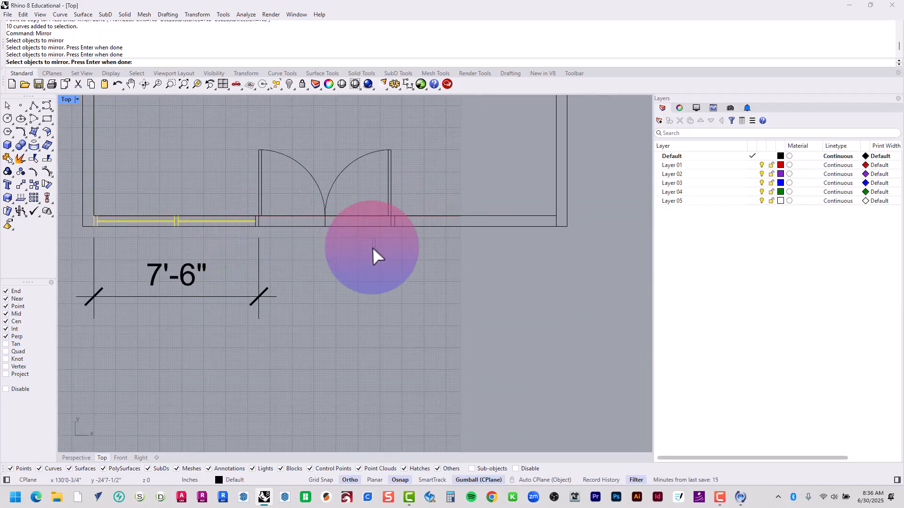
{"action": "right_click", "coordinate": [293, 251]}
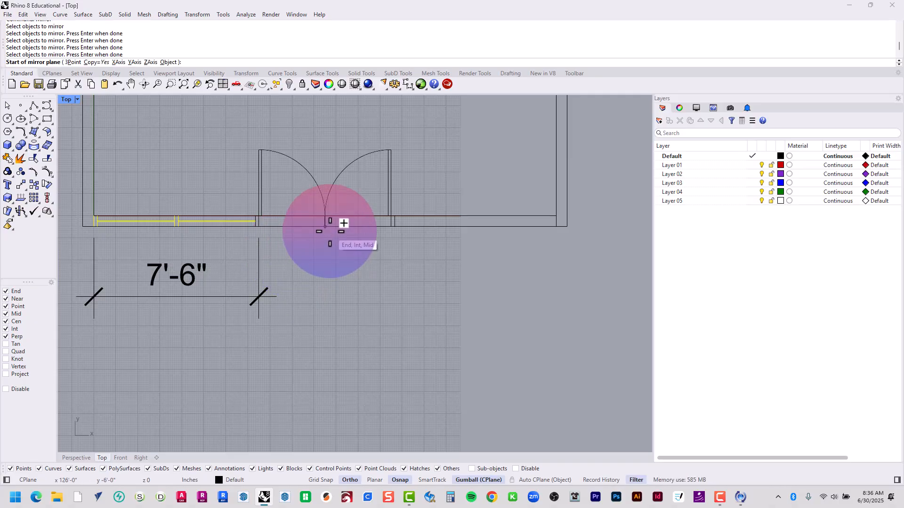
{"action": "left_click", "coordinate": [325, 218]}
{"action": "left_click", "coordinate": [327, 226]}
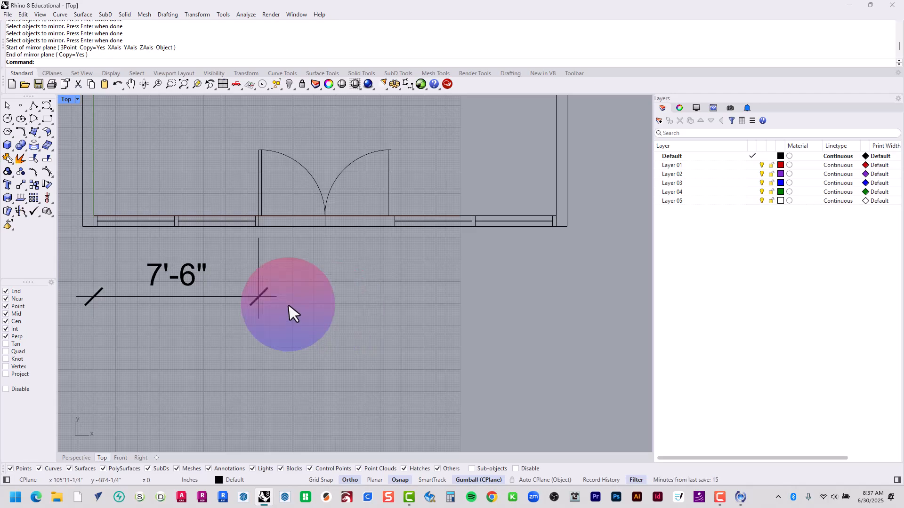
Offset the inner line of the bottom wall 9'7" upward into the room
{"action": "scroll", "coordinate": [308, 222], "scroll_direction": "down", "scroll_amount": 7}
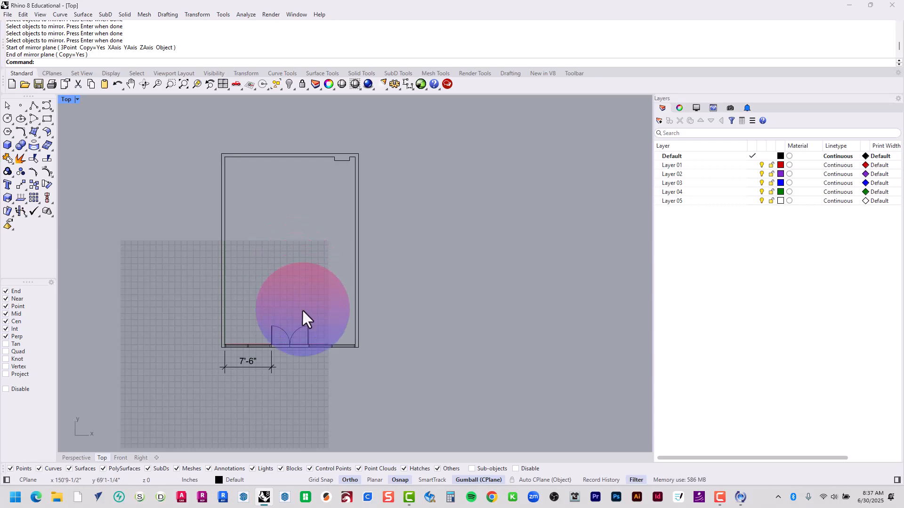
{"action": "type", "text": "Offset"}
{"action": "key", "text": "Return"}
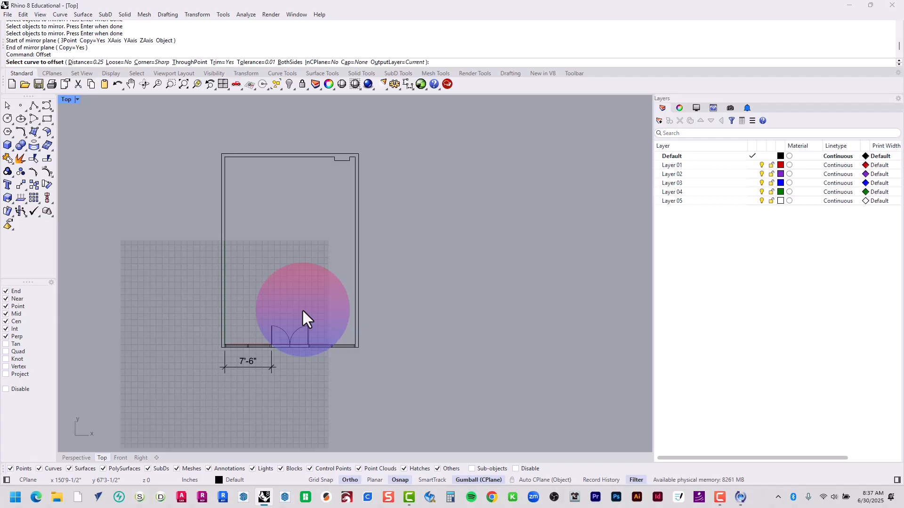
{"action": "key", "text": "Return"}
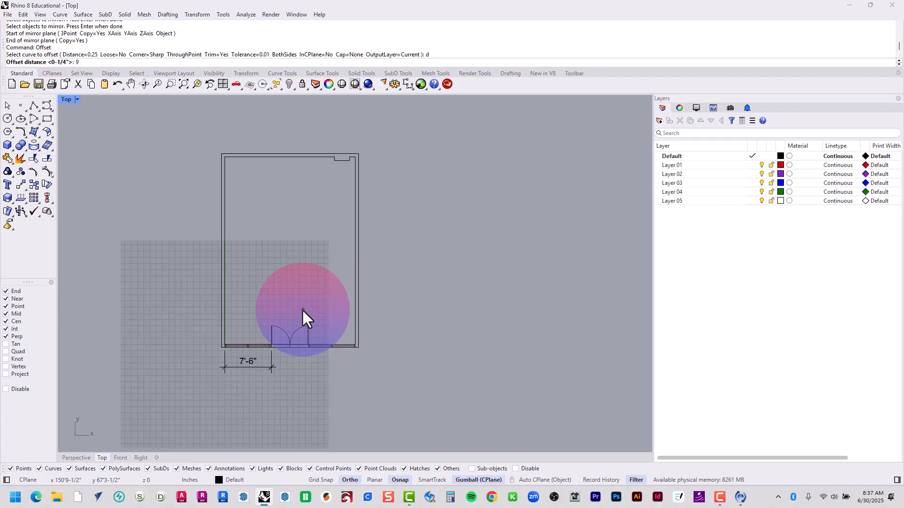
{"action": "type", "text": "9'7\""}
{"action": "key", "text": "Return"}
{"action": "scroll", "coordinate": [339, 346], "scroll_direction": "up", "scroll_amount": 5}
{"action": "scroll", "coordinate": [366, 337], "scroll_direction": "up", "scroll_amount": 3}
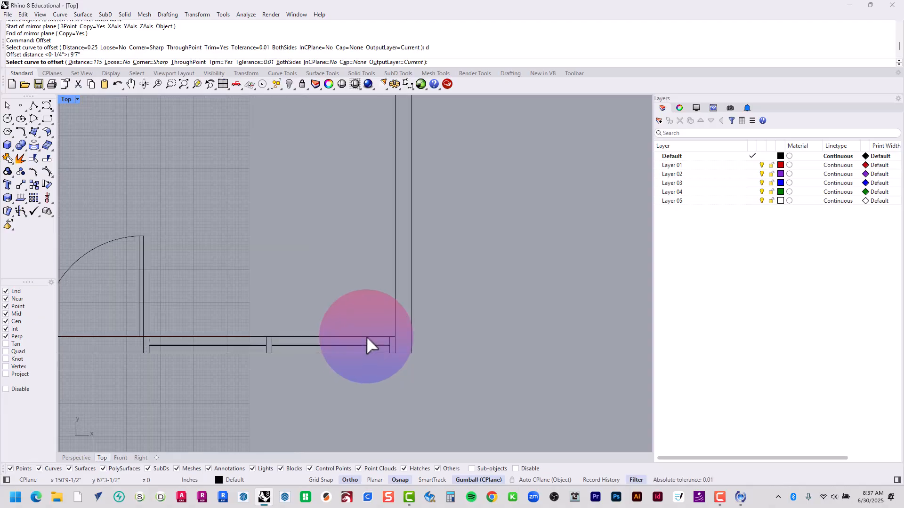
{"action": "left_click", "coordinate": [366, 337]}
{"action": "scroll", "coordinate": [366, 336], "scroll_direction": "down", "scroll_amount": 3}
{"action": "scroll", "coordinate": [366, 336], "scroll_direction": "down", "scroll_amount": 3}
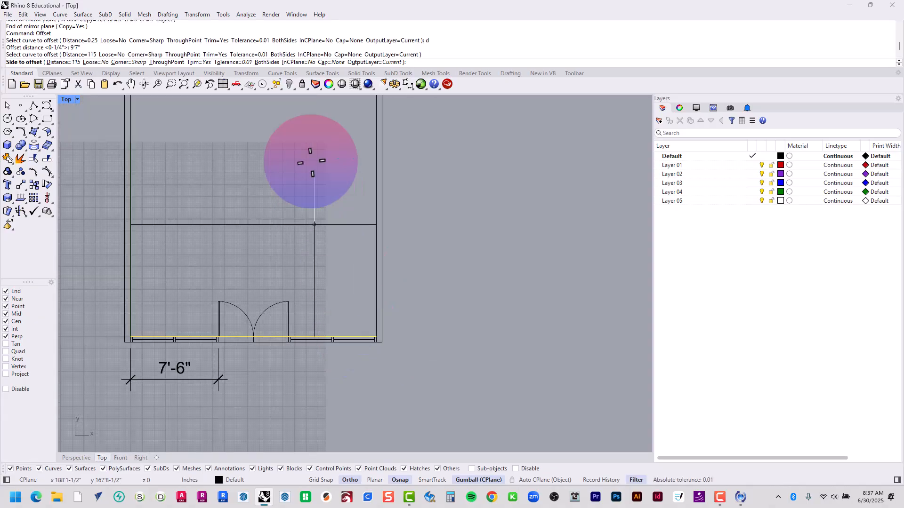
{"action": "left_click", "coordinate": [309, 147]}
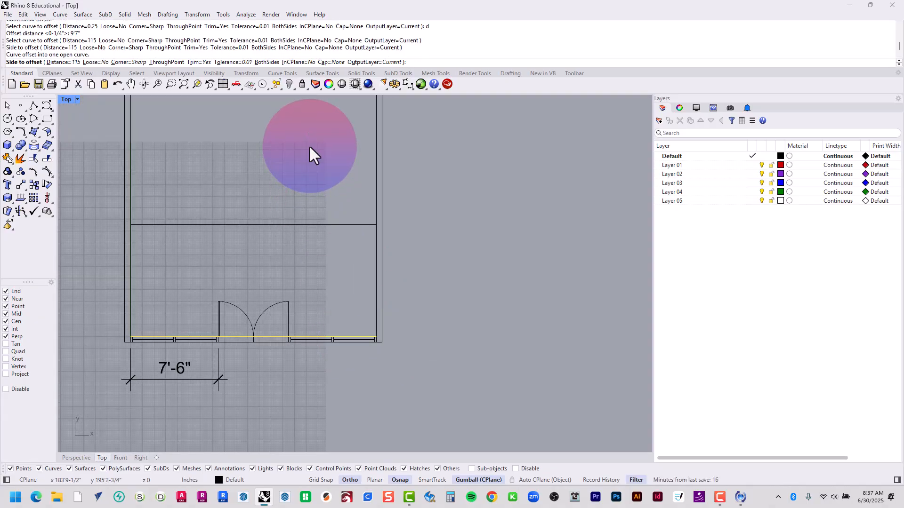
Offset the new horizontal line across the room another 8" upward
{"action": "key", "text": "Return"}
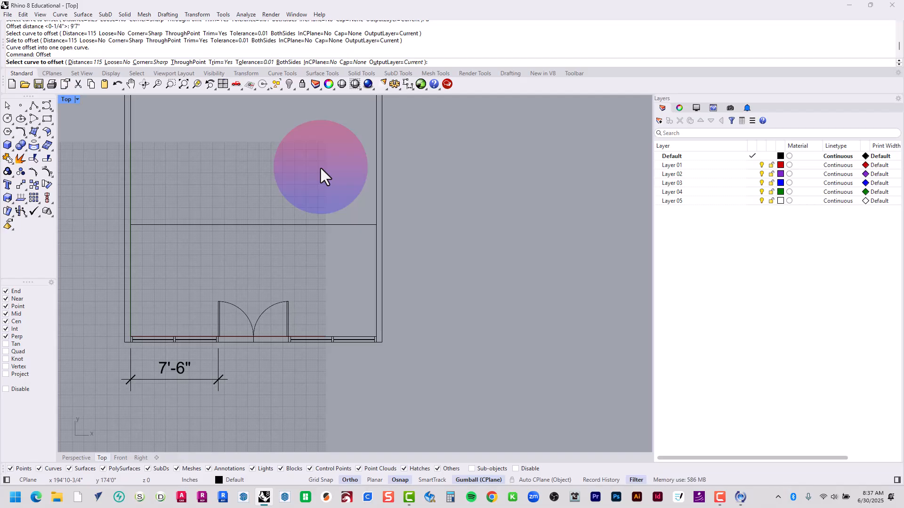
{"action": "type", "text": "d"}
{"action": "key", "text": "Return"}
{"action": "type", "text": "8"}
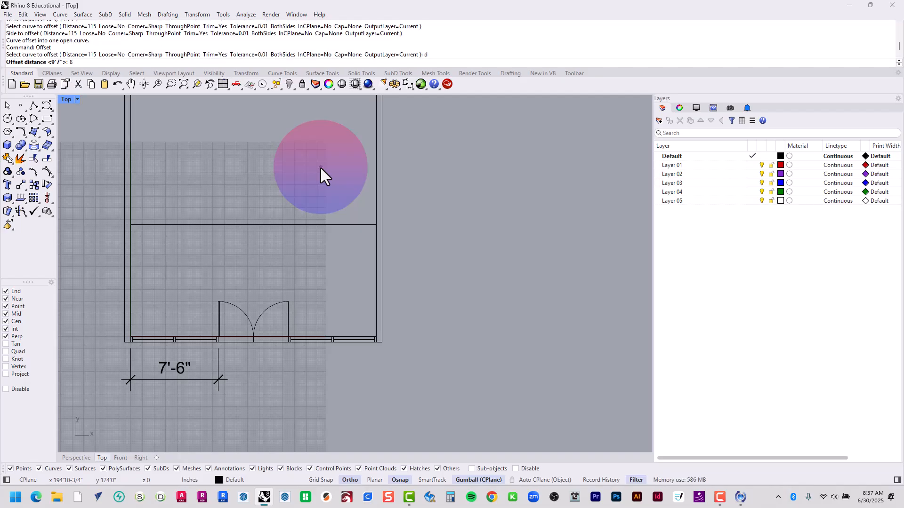
{"action": "key", "text": "Return"}
{"action": "left_click", "coordinate": [348, 225]}
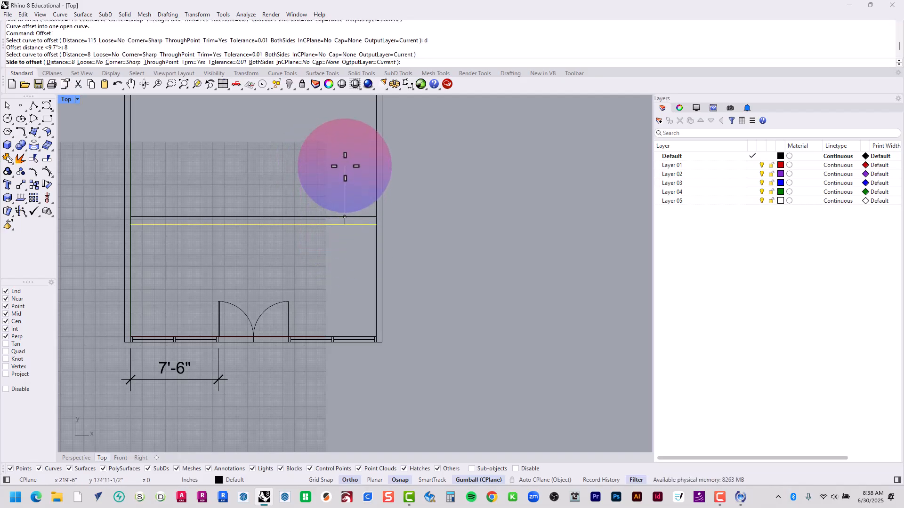
{"action": "left_click", "coordinate": [345, 155]}
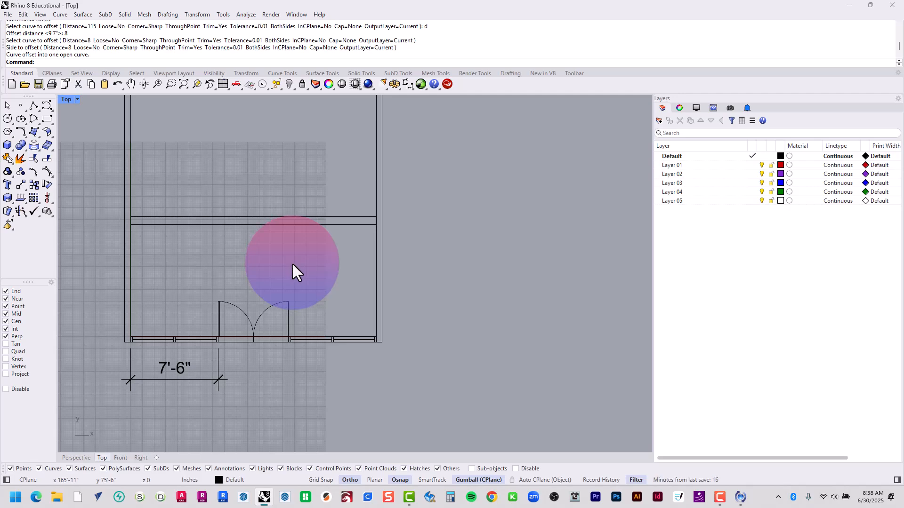
Offset the inner line of the right wall 1'11" to the left, into the room
{"action": "type", "text": "Offset"}
{"action": "key", "text": "Return"}
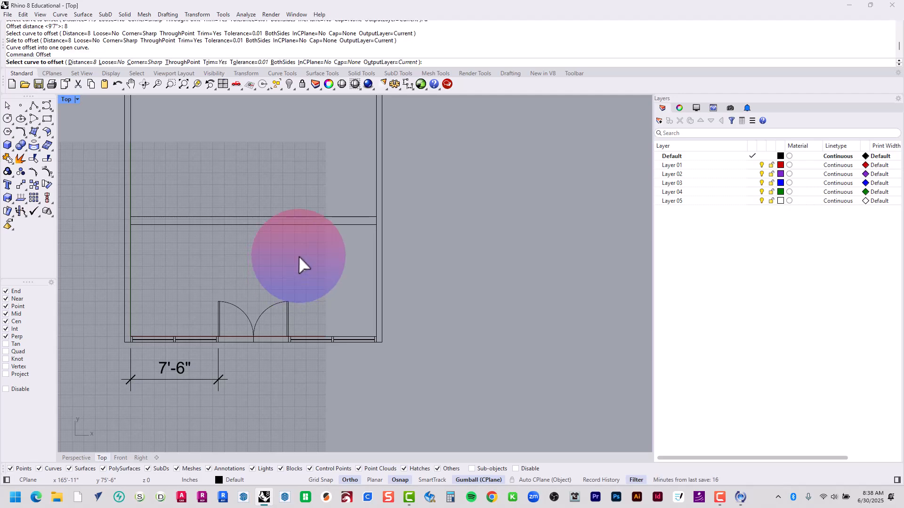
{"action": "type", "text": "d"}
{"action": "key", "text": "Return"}
{"action": "type", "text": "1"}
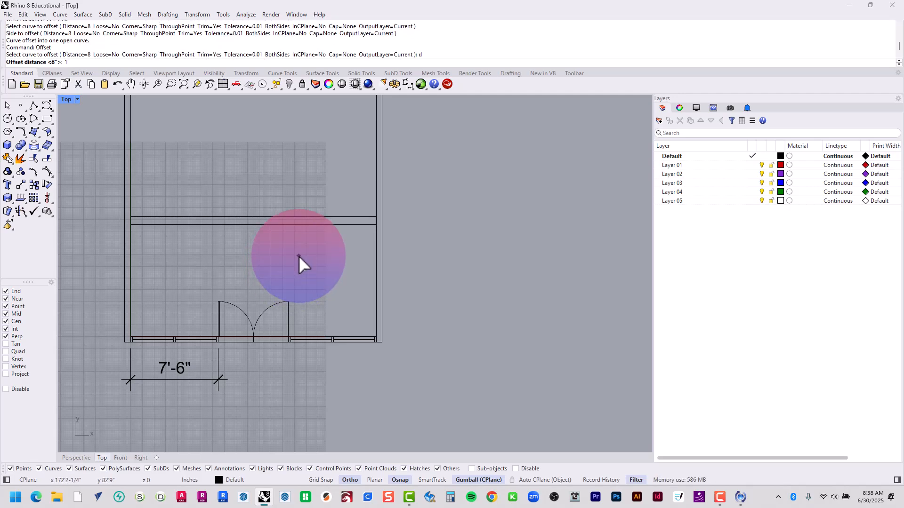
{"action": "type", "text": "'11"}
{"action": "key", "text": "Return"}
{"action": "left_click", "coordinate": [377, 248]}
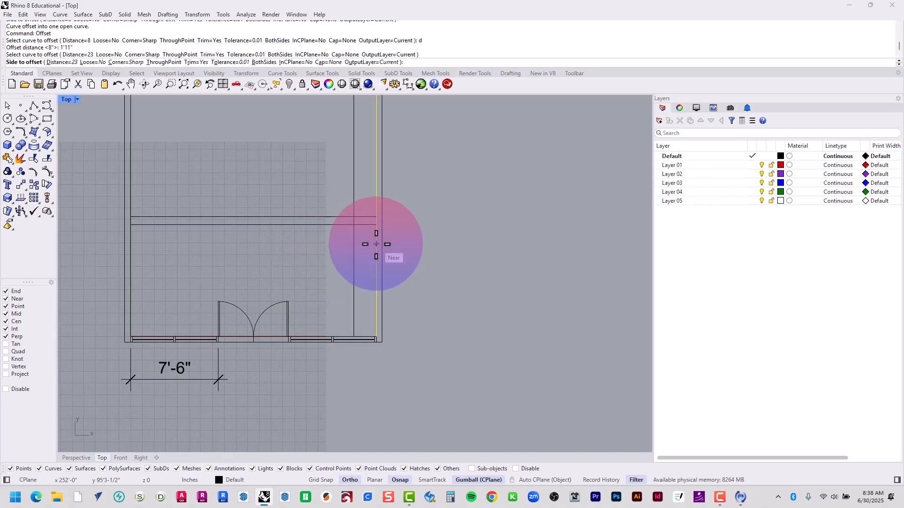
{"action": "left_click", "coordinate": [329, 249]}
Offset the new vertical line beside the right wall another 8" to the left
{"action": "key", "text": "Return"}
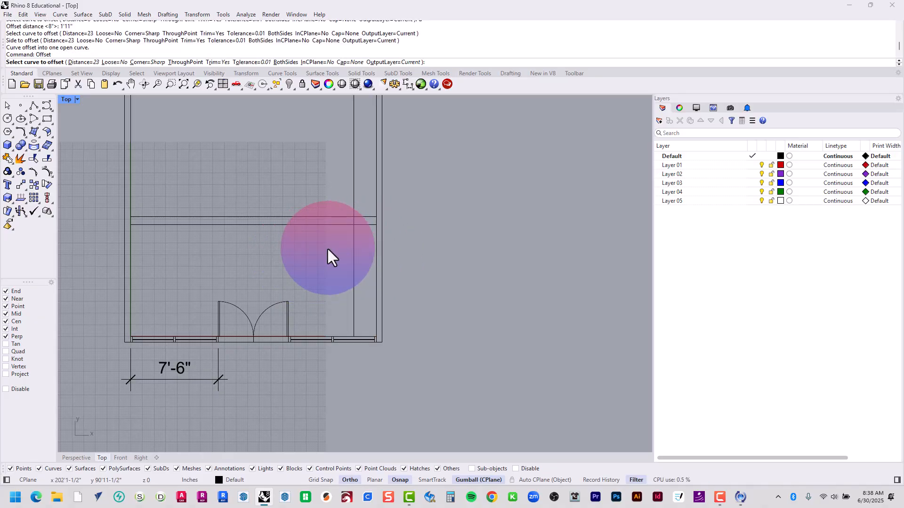
{"action": "type", "text": "d"}
{"action": "key", "text": "Return"}
{"action": "type", "text": "8"}
{"action": "key", "text": "Return"}
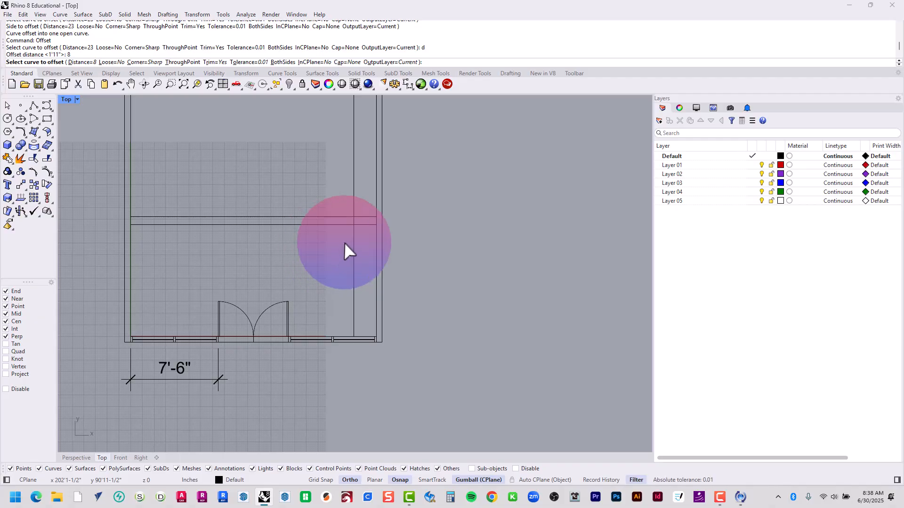
{"action": "left_click", "coordinate": [354, 241]}
{"action": "left_click", "coordinate": [308, 238]}
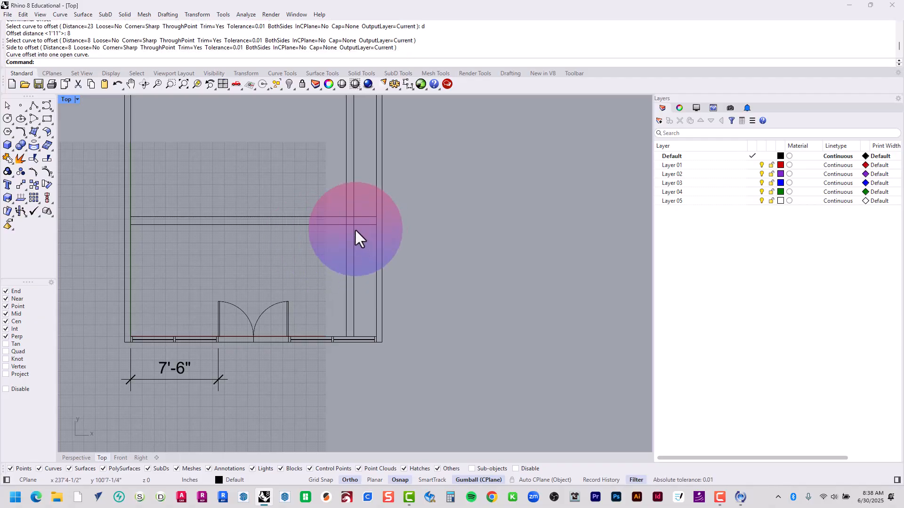
Trim the four crossing offset lines against each other, leaving only the 8" square column outline near the right wall
{"action": "left_click_drag", "start_coordinate": [356, 232], "coordinate": [313, 197]}
{"action": "type", "text": "trim"}
{"action": "key", "text": "Return"}
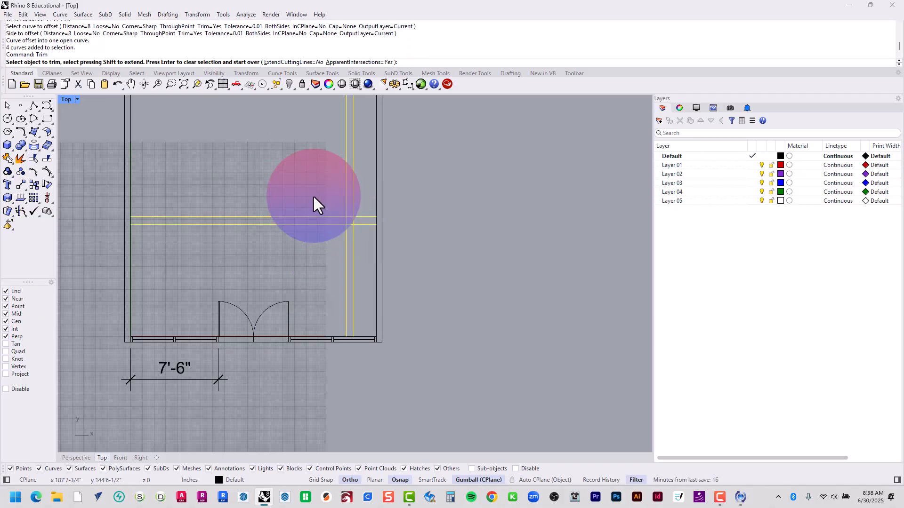
{"action": "left_click_drag", "start_coordinate": [363, 183], "coordinate": [332, 240]}
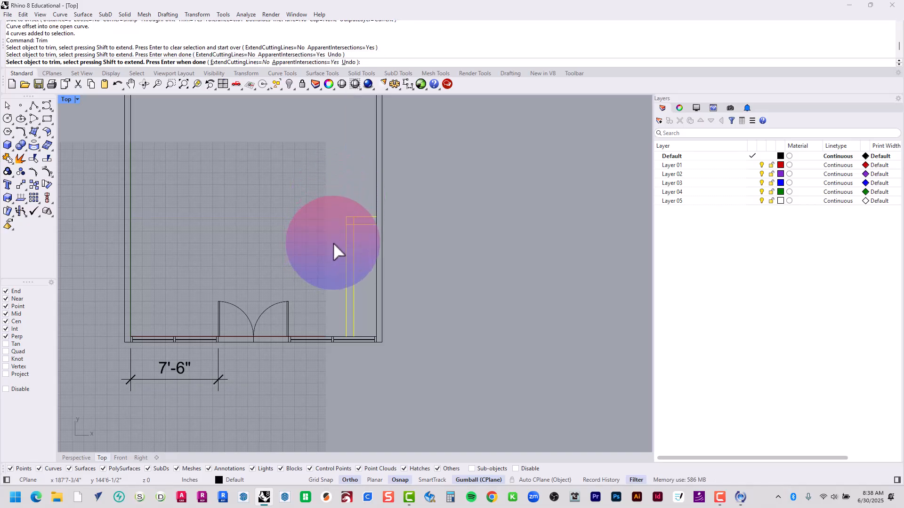
{"action": "left_click_drag", "start_coordinate": [365, 204], "coordinate": [335, 272]}
{"action": "key", "text": "Return"}
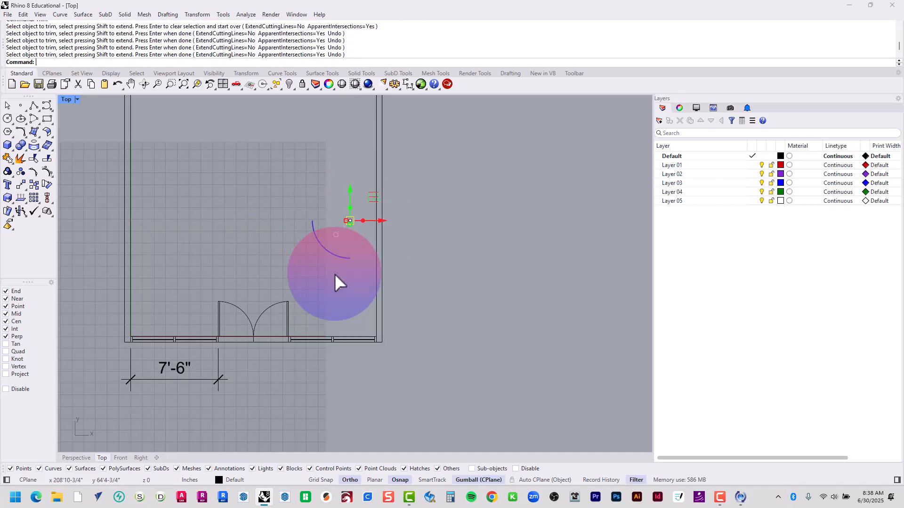
{"action": "right_click_drag", "start_coordinate": [361, 282], "coordinate": [404, 364]}
{"action": "key", "text": "Escape"}
Delete the 7'-6" linear dimension below the bottom wall
{"action": "scroll", "coordinate": [404, 363], "scroll_direction": "down", "scroll_amount": 4}
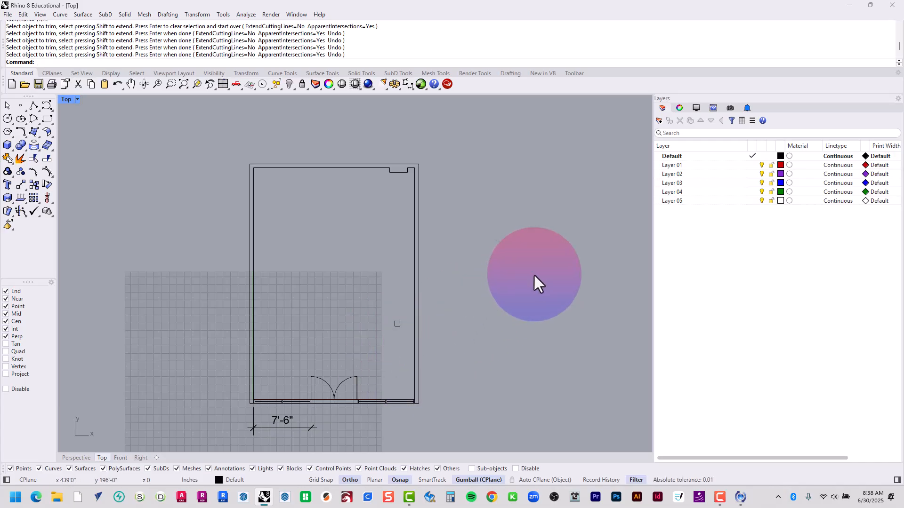
{"action": "left_click", "coordinate": [277, 417]}
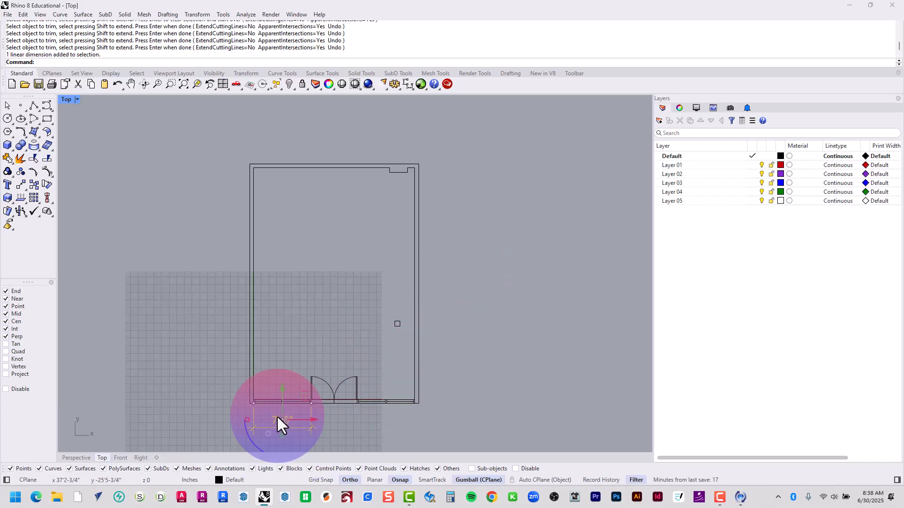
{"action": "key", "text": "Delete"}
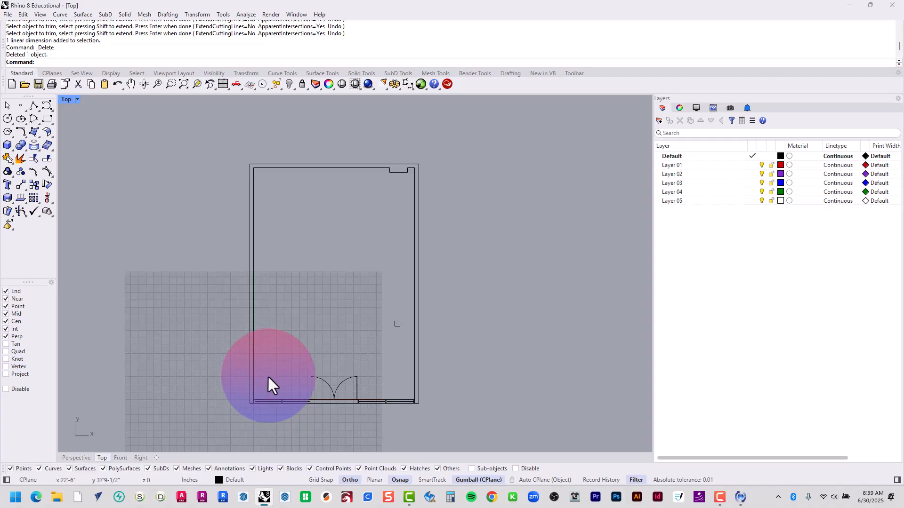
Create a new landscape page layout named Floor Plan at Tabloid size
{"action": "left_click", "coordinate": [156, 458]}
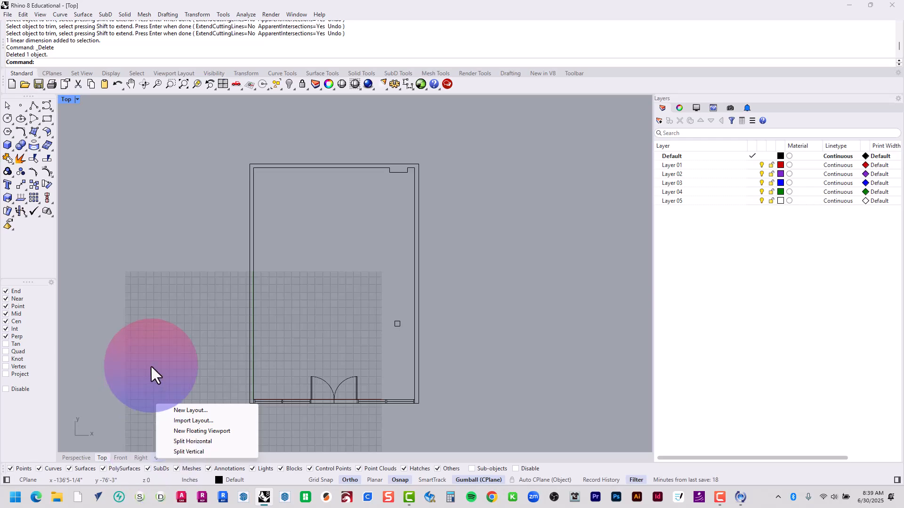
{"action": "left_click", "coordinate": [190, 411]}
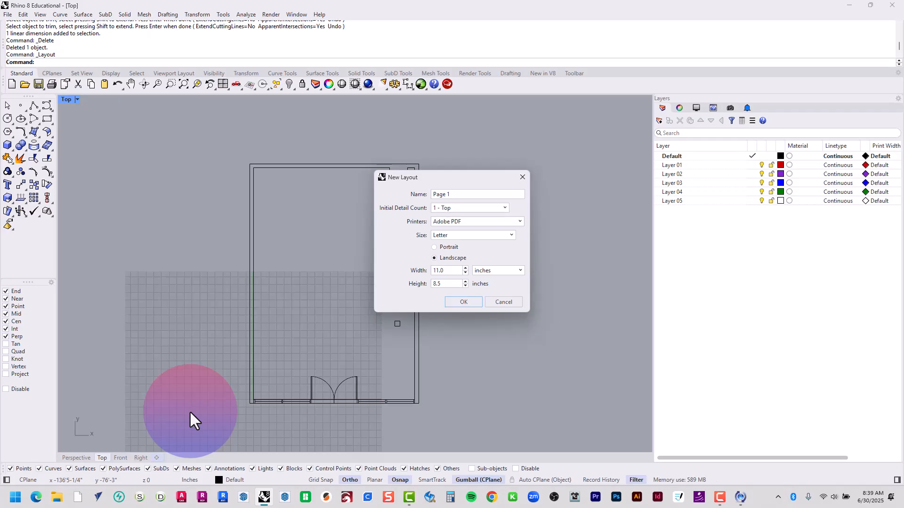
{"action": "left_click", "coordinate": [498, 235]}
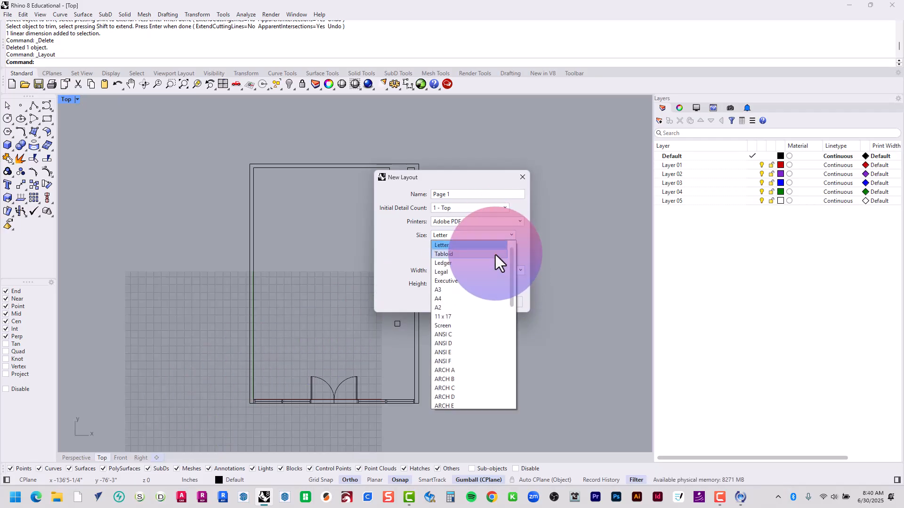
{"action": "left_click", "coordinate": [495, 255]}
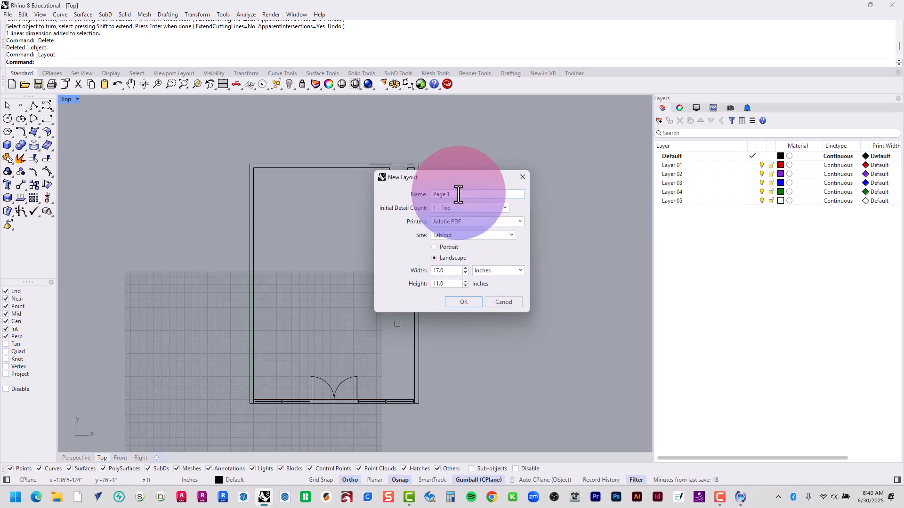
{"action": "type", "text": "F"}
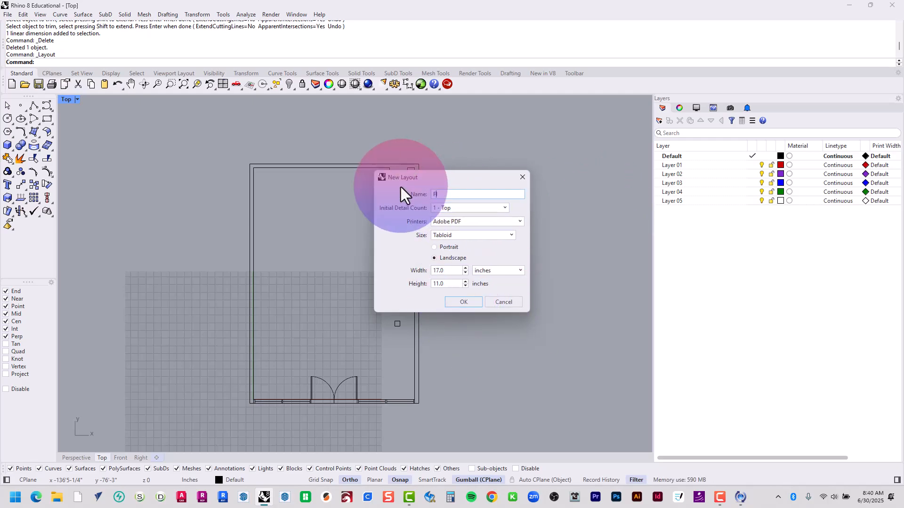
{"action": "type", "text": "loor Plan"}
{"action": "left_click", "coordinate": [470, 304]}
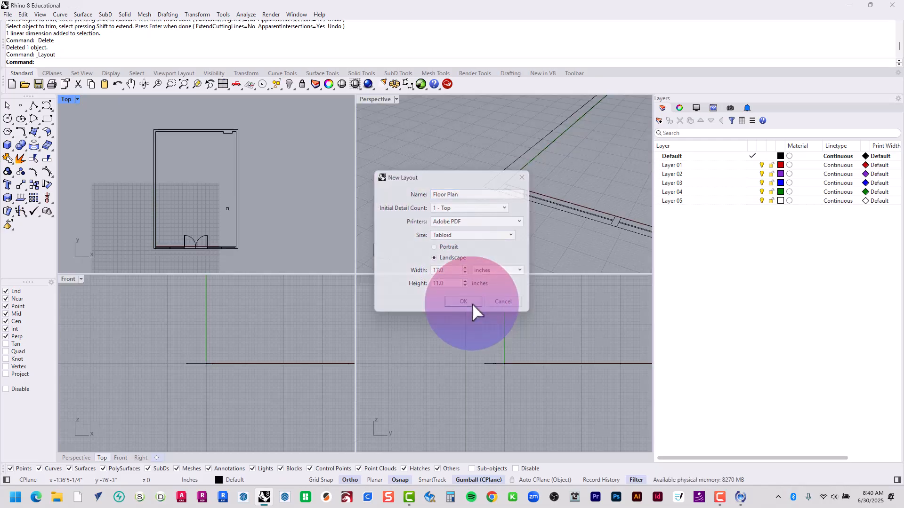
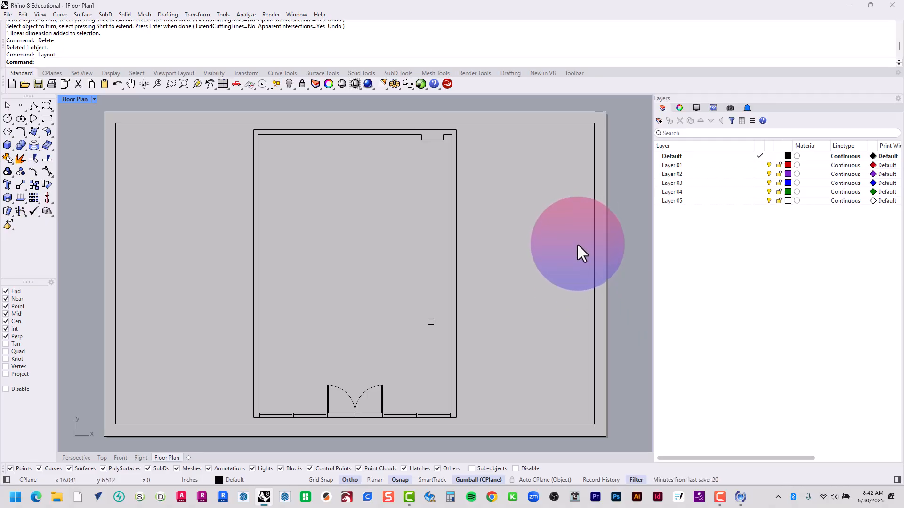
{"action": "scroll", "coordinate": [445, 195], "scroll_direction": "up", "scroll_amount": 2}
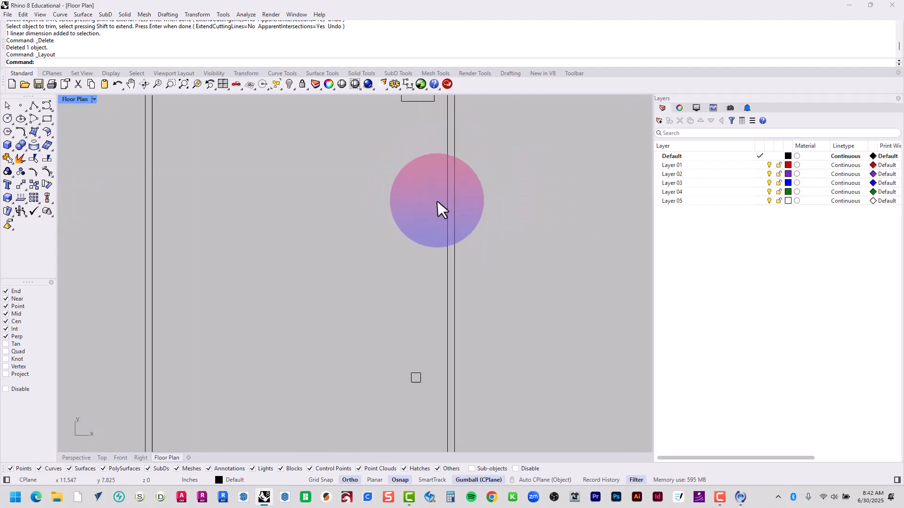
{"action": "scroll", "coordinate": [430, 216], "scroll_direction": "down", "scroll_amount": 2}
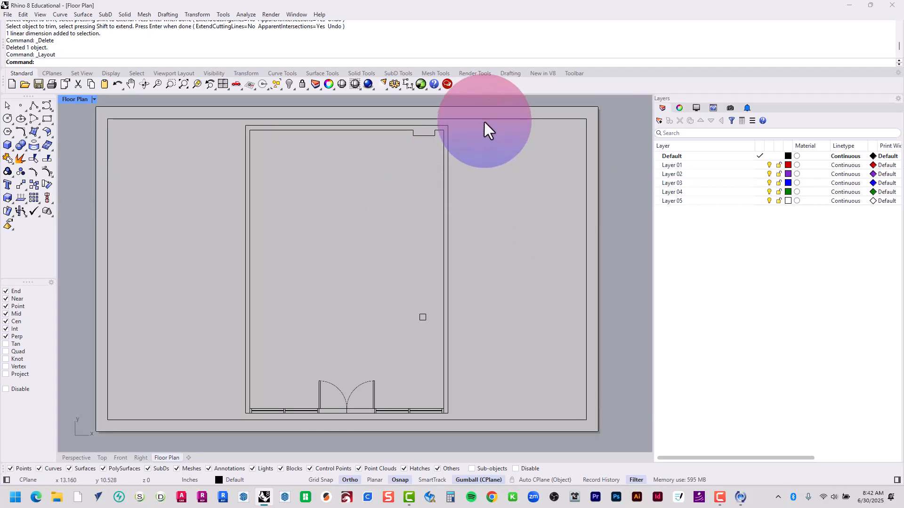
{"action": "left_click", "coordinate": [102, 457]}
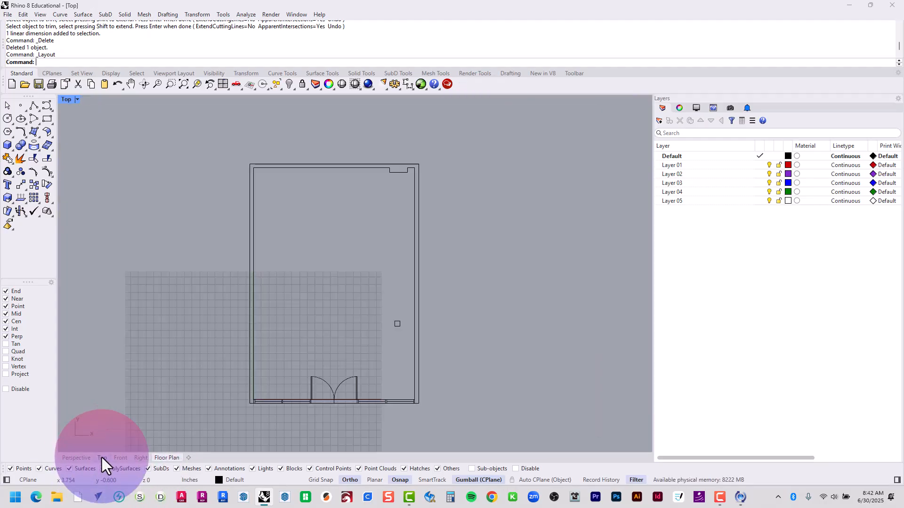
{"action": "left_click_drag", "start_coordinate": [208, 127], "coordinate": [480, 431]}
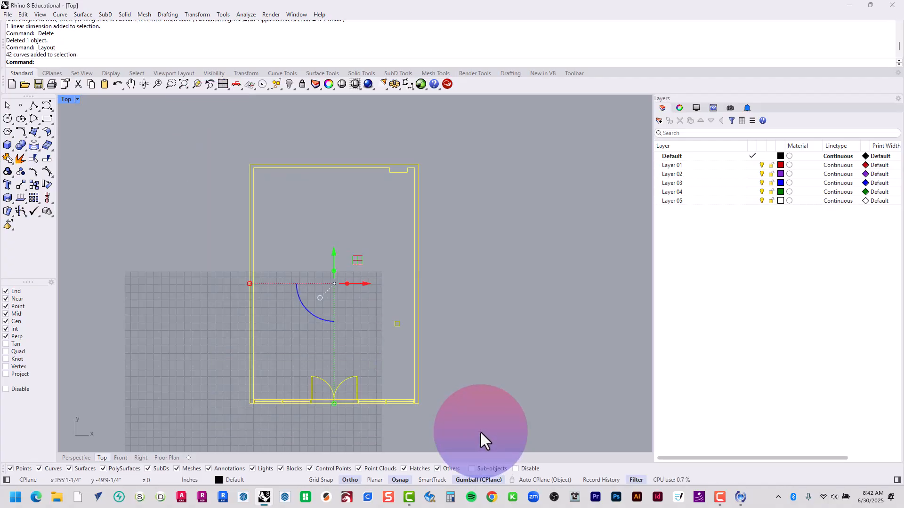
{"action": "type", "text": "rotate"}
{"action": "key", "text": "Return"}
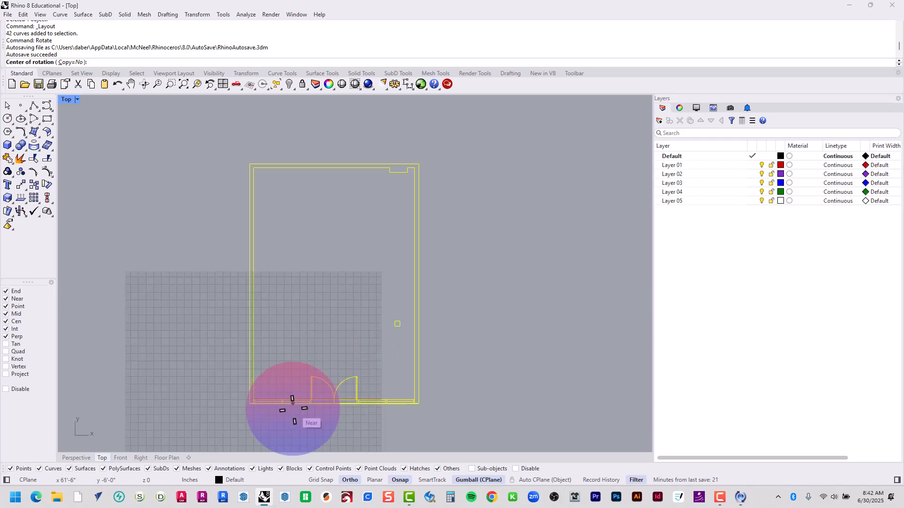
{"action": "key", "text": "Escape"}
{"action": "key", "text": "Escape"}
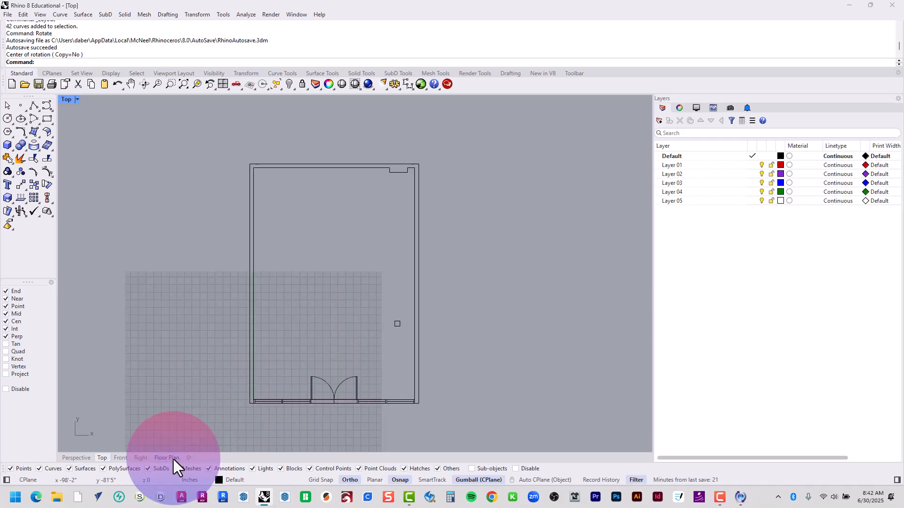
Try to rotate the detail frame on the Floor Plan layout with the gumball
{"action": "left_click", "coordinate": [173, 458]}
{"action": "left_click", "coordinate": [108, 238]}
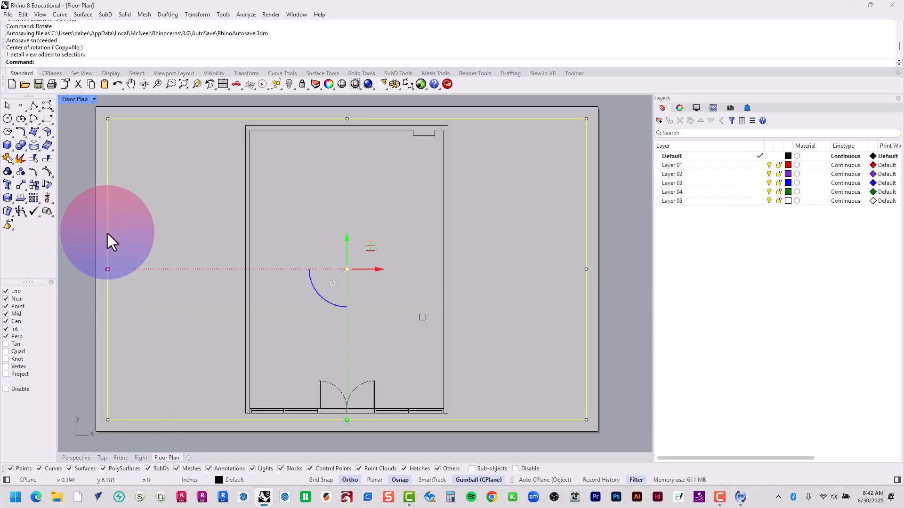
{"action": "left_click_drag", "start_coordinate": [330, 302], "coordinate": [281, 317]}
Try RotateView on the Floor Plan layout with the rotation angle set to 90
{"action": "type", "text": "RotateVb"}
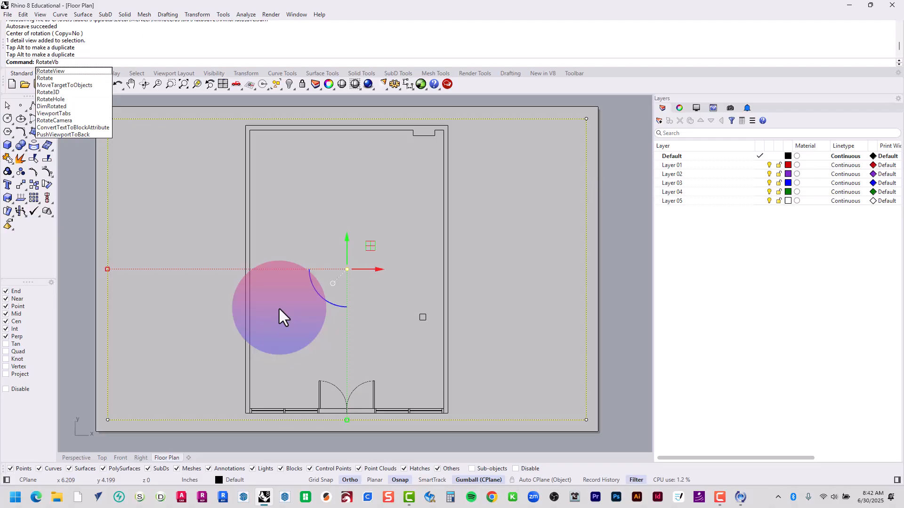
{"action": "key", "text": "BackSpace"}
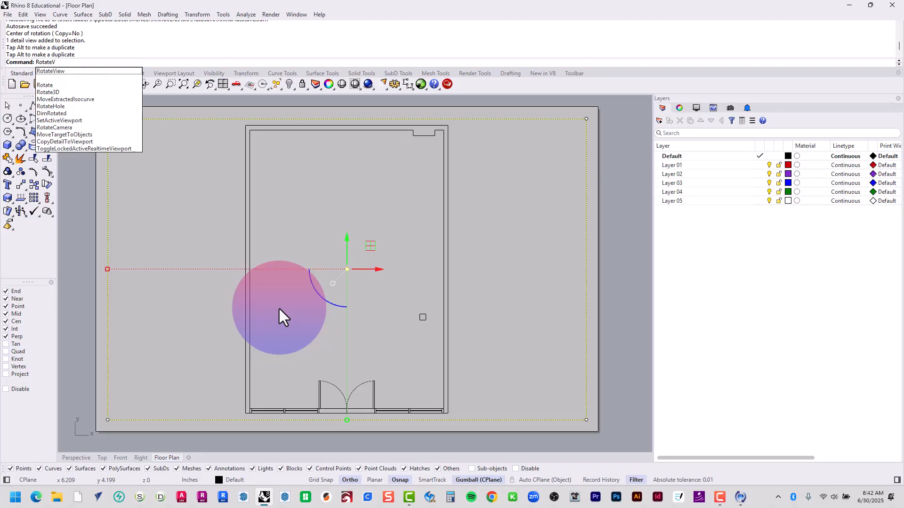
{"action": "type", "text": "iew"}
{"action": "key", "text": "Return"}
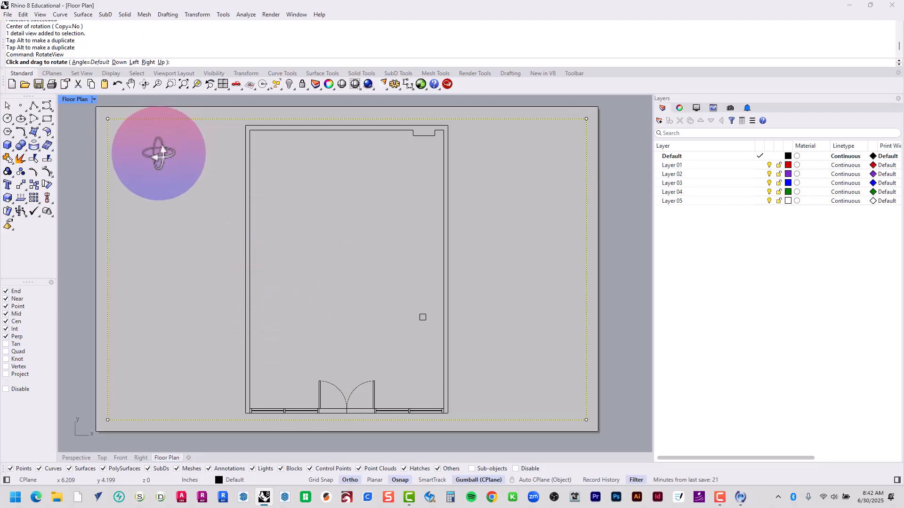
{"action": "left_click", "coordinate": [80, 62]}
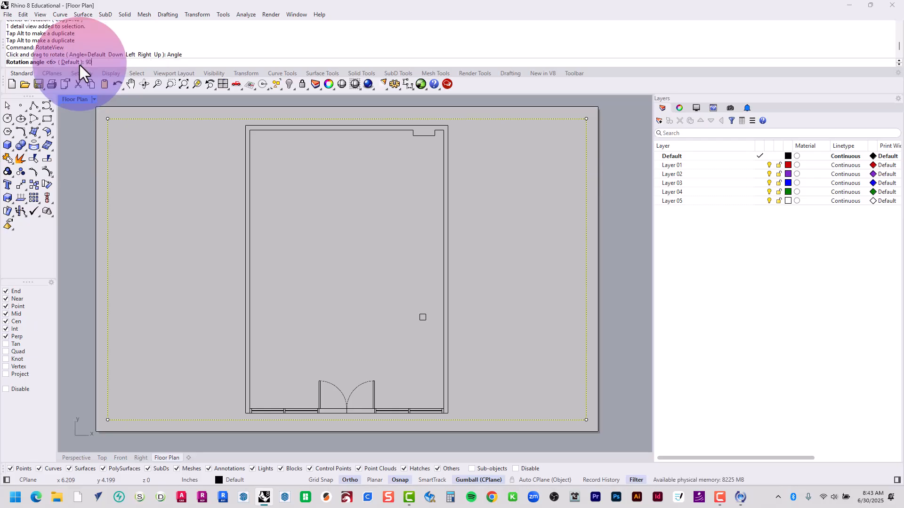
{"action": "type", "text": "90"}
{"action": "key", "text": "Return"}
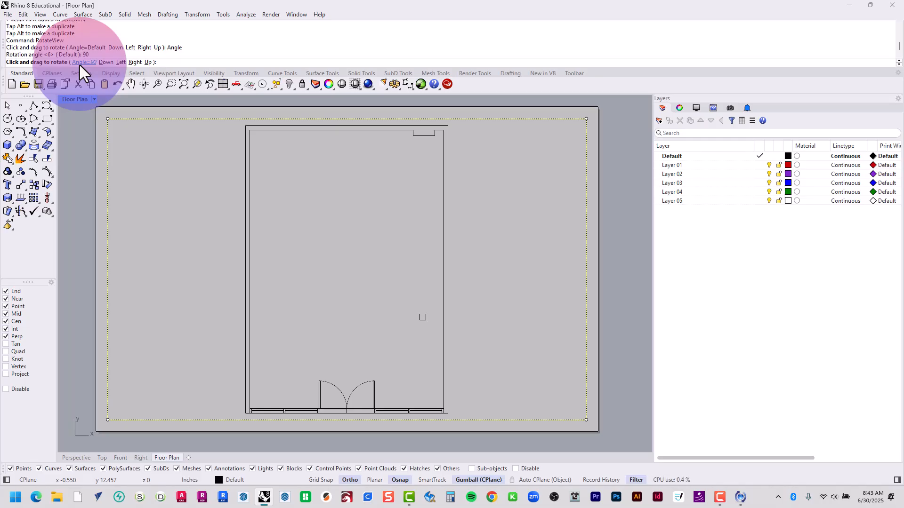
{"action": "key", "text": "Return"}
Activate the detail and try to turn the plan inside it freehand with RotateView
{"action": "double_click", "coordinate": [168, 147]}
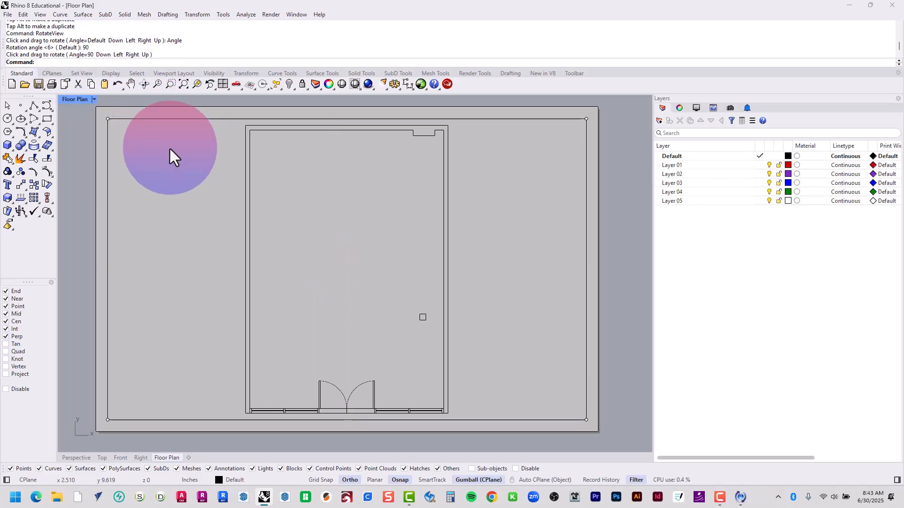
{"action": "type", "text": "Rotatev"}
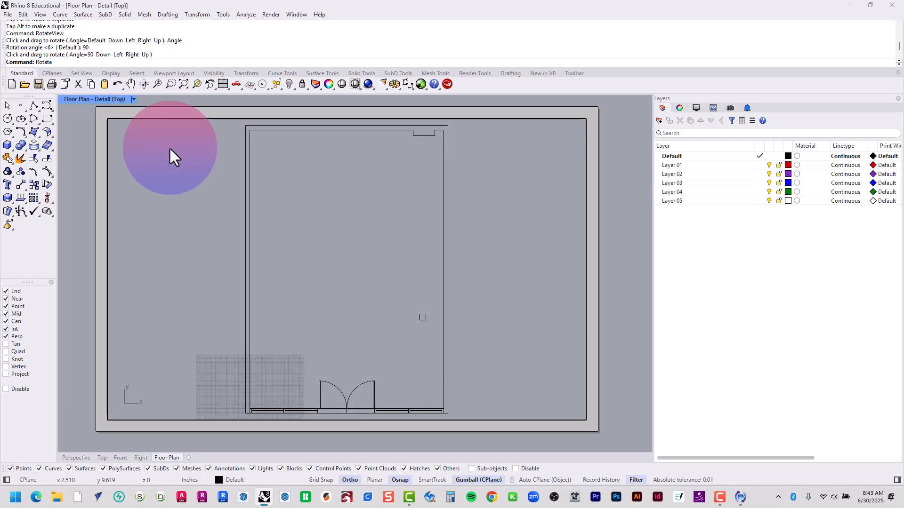
{"action": "key", "text": "Return"}
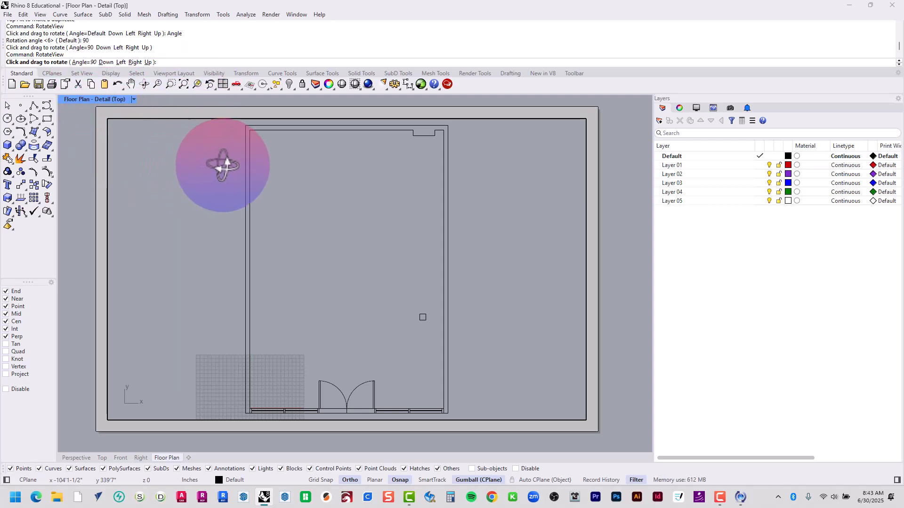
{"action": "left_click_drag", "start_coordinate": [222, 161], "coordinate": [365, 272]}
{"action": "key", "text": "Return"}
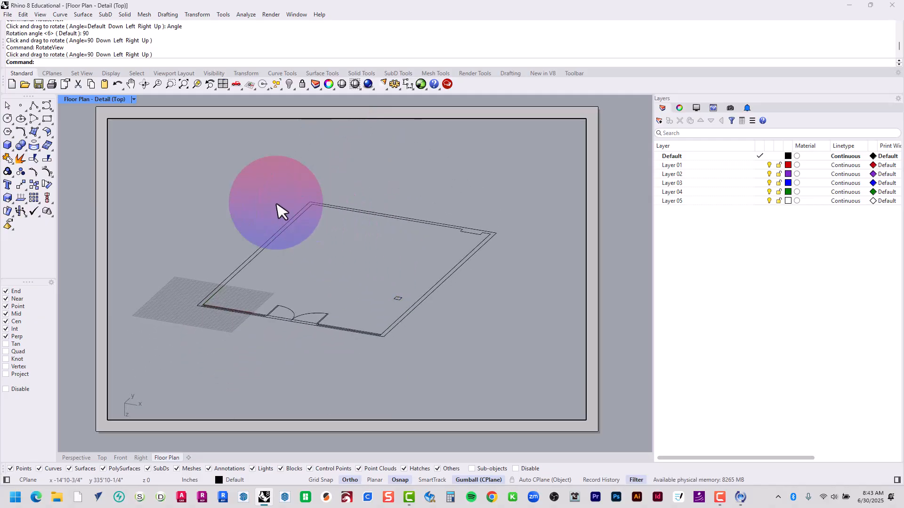
Undo the gumball rotations of the detail frame on the Floor Plan layout
{"action": "key", "text": "ctrl+z"}
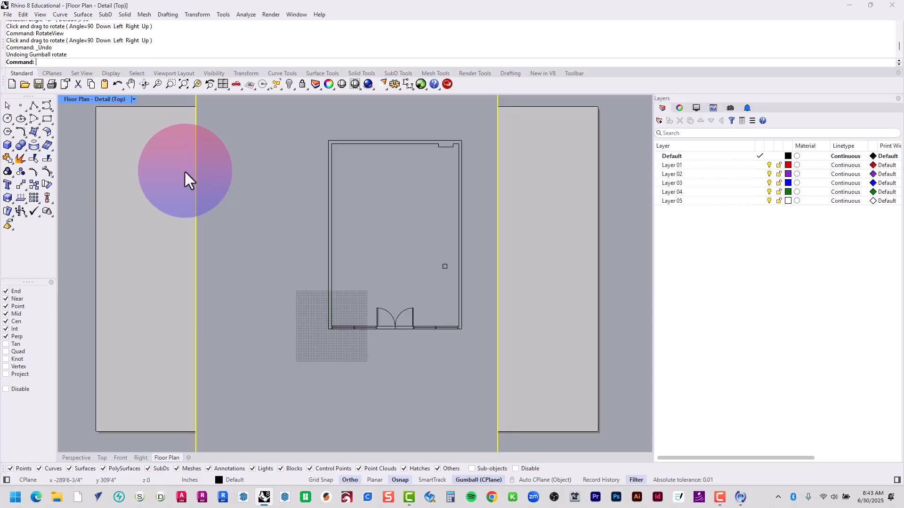
{"action": "key", "text": "ctrl+a"}
{"action": "type", "text": "ZS"}
{"action": "key", "text": "Return"}
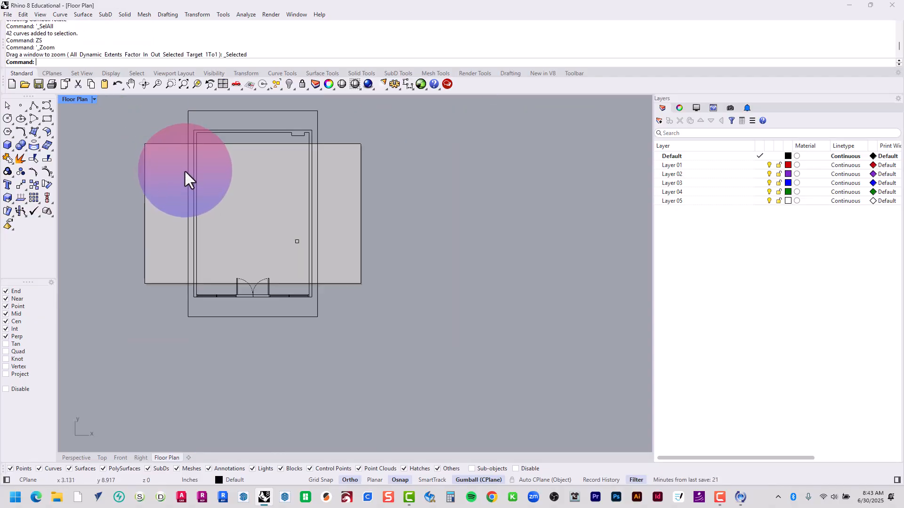
{"action": "key", "text": "ctrl+z"}
{"action": "key", "text": "Escape"}
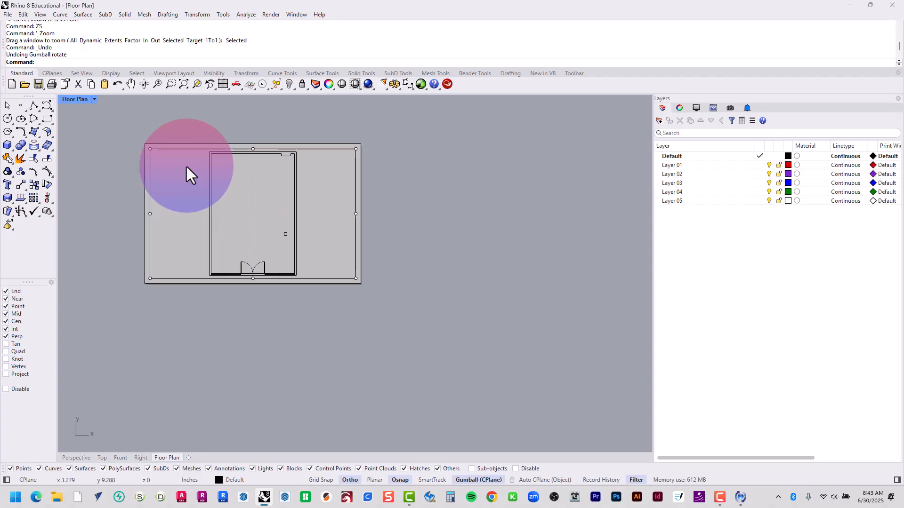
Examine the viewport properties and display settings of the layout's Top detail for a way to rotate it
{"action": "scroll", "coordinate": [183, 168], "scroll_direction": "up", "scroll_amount": 3}
{"action": "right_click_drag", "start_coordinate": [184, 168], "coordinate": [257, 172]}
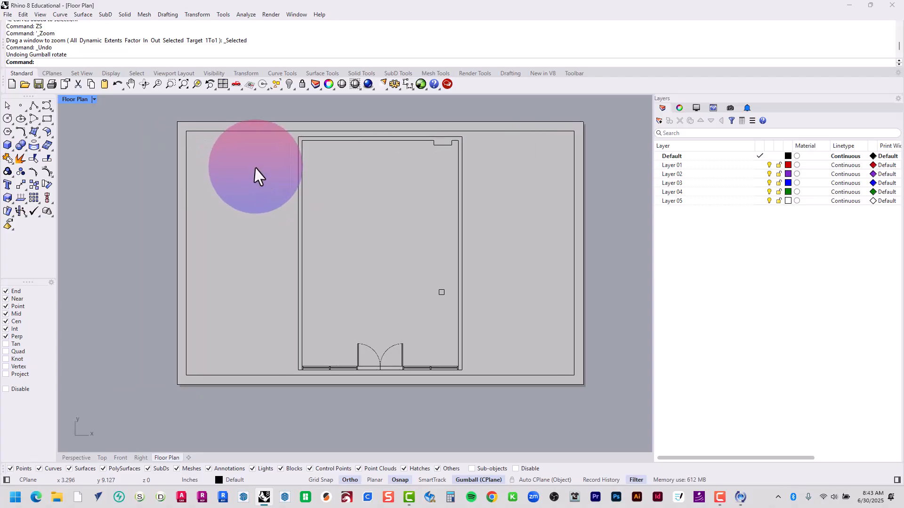
{"action": "double_click", "coordinate": [253, 163]}
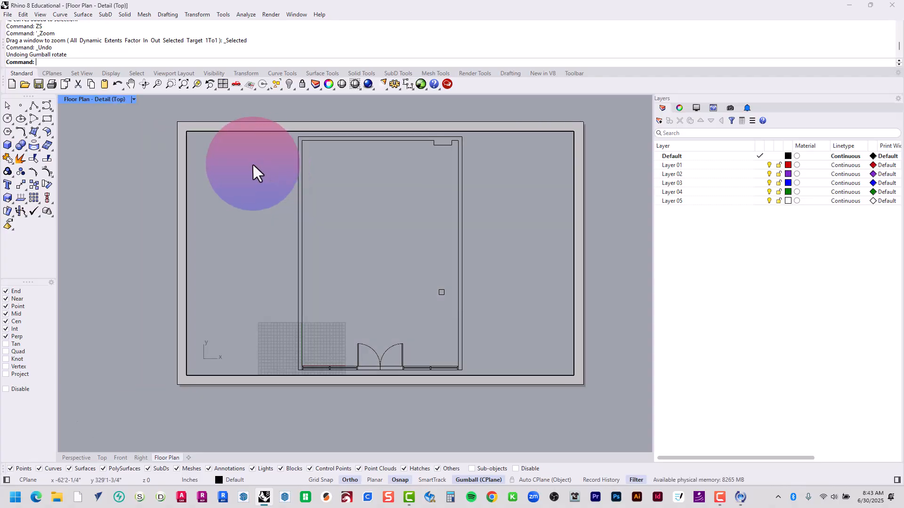
{"action": "left_click", "coordinate": [695, 108]}
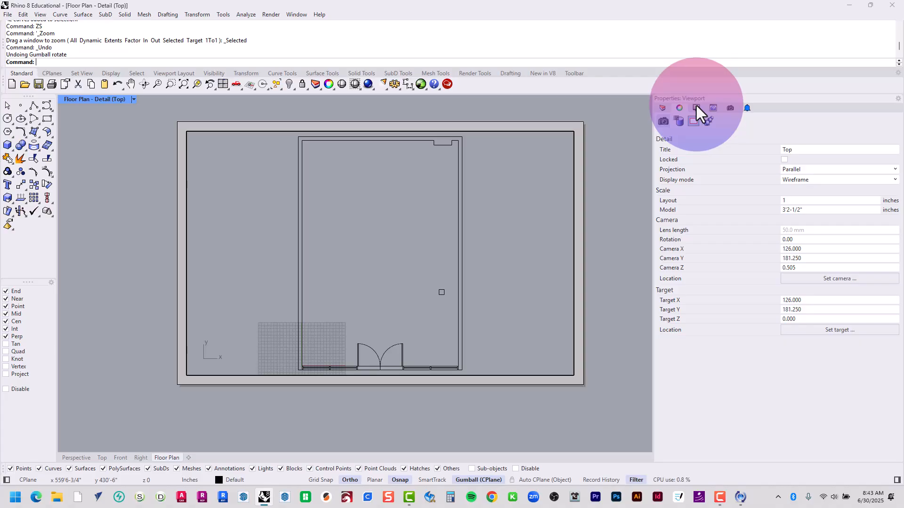
{"action": "left_click", "coordinate": [696, 107]}
{"action": "left_click", "coordinate": [683, 108]}
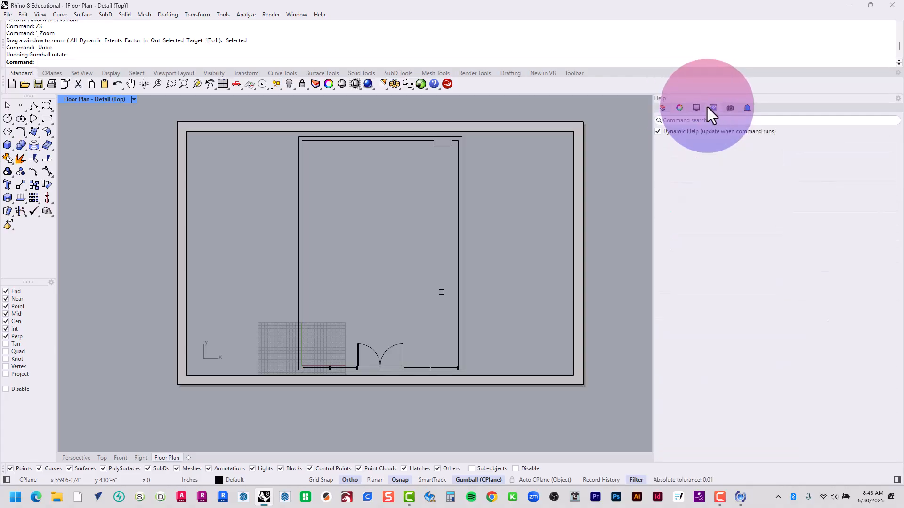
{"action": "left_click", "coordinate": [696, 109]}
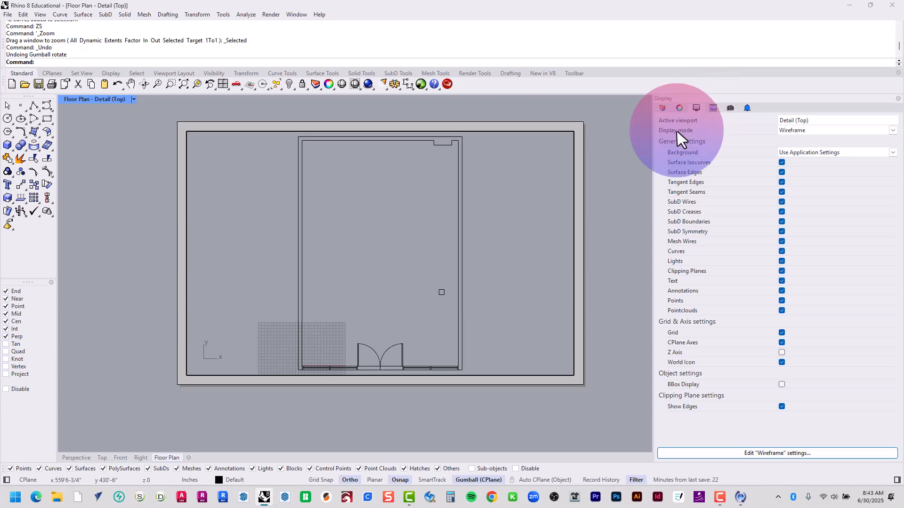
{"action": "double_click", "coordinate": [564, 173]}
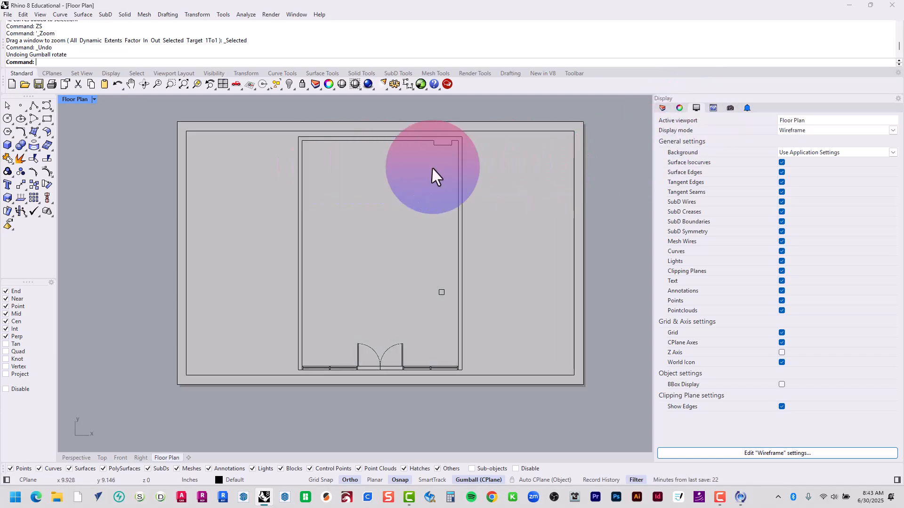
{"action": "right_click_drag", "start_coordinate": [467, 169], "coordinate": [432, 167]}
Rotate the entire floor plan 90 degrees counterclockwise in the Top view about its lower-left outer wall corner
{"action": "left_click", "coordinate": [103, 458]}
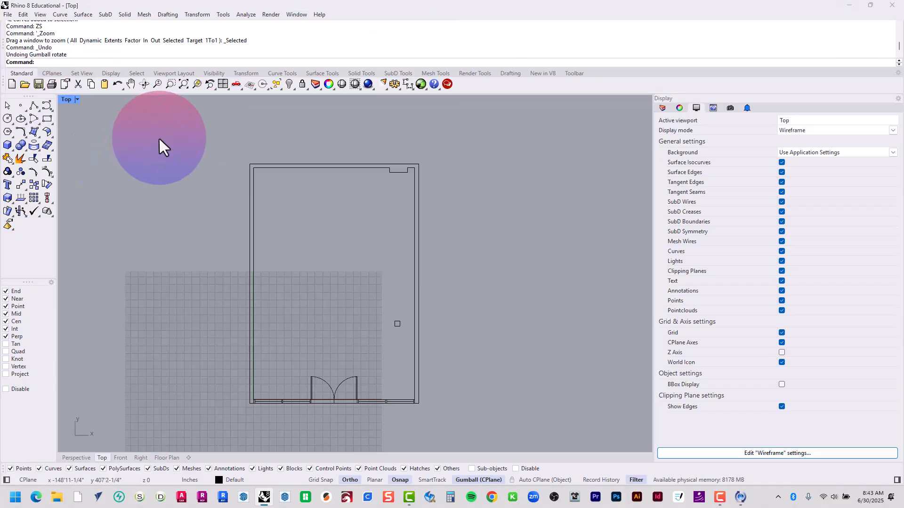
{"action": "left_click_drag", "start_coordinate": [160, 138], "coordinate": [532, 419]}
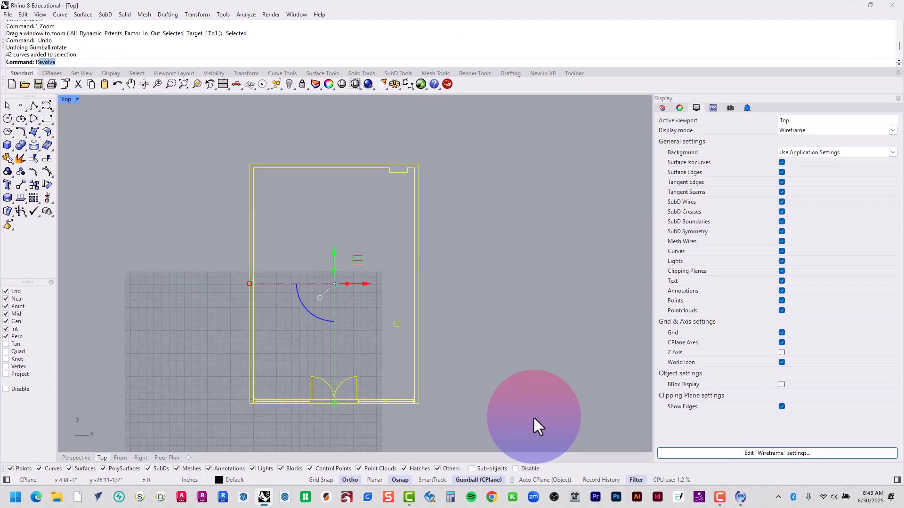
{"action": "key", "text": "Return"}
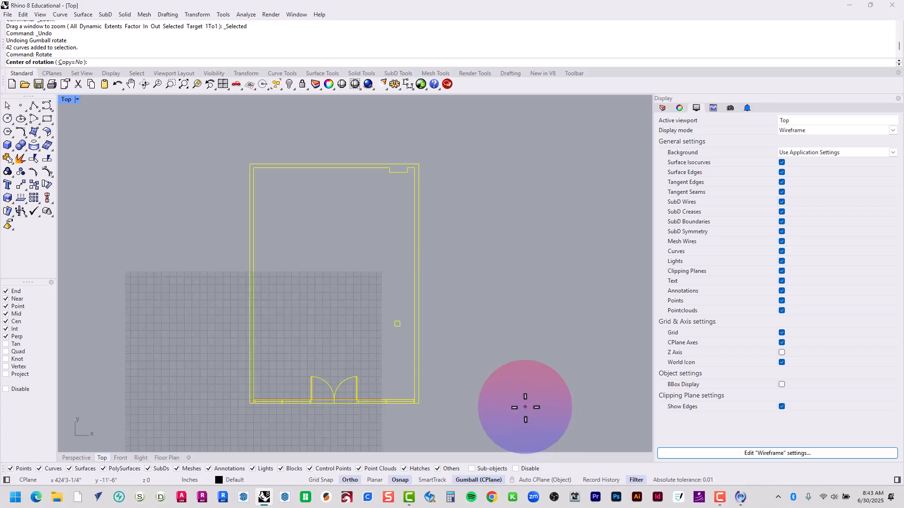
{"action": "left_click", "coordinate": [250, 403]}
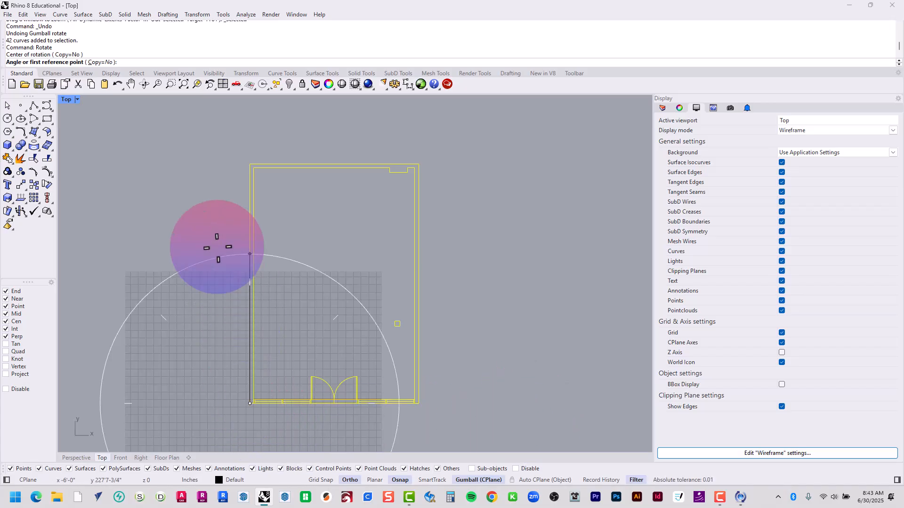
{"action": "left_click", "coordinate": [246, 163]}
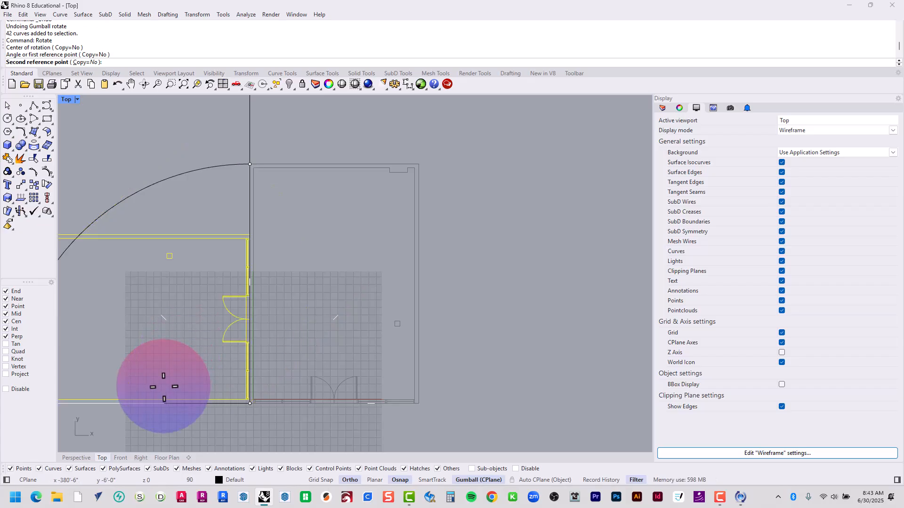
{"action": "right_click_drag", "start_coordinate": [174, 382], "coordinate": [330, 353]}
{"action": "key", "text": "Escape"}
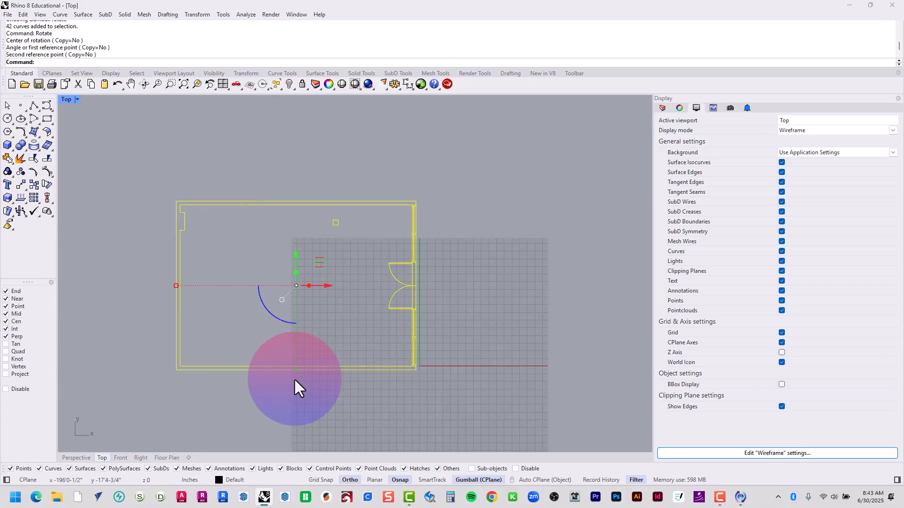
Move the rotated floor plan from its lower-left outer corner to the origin (0) and return to the Floor Plan layout
{"action": "type", "text": "M"}
{"action": "key", "text": "Return"}
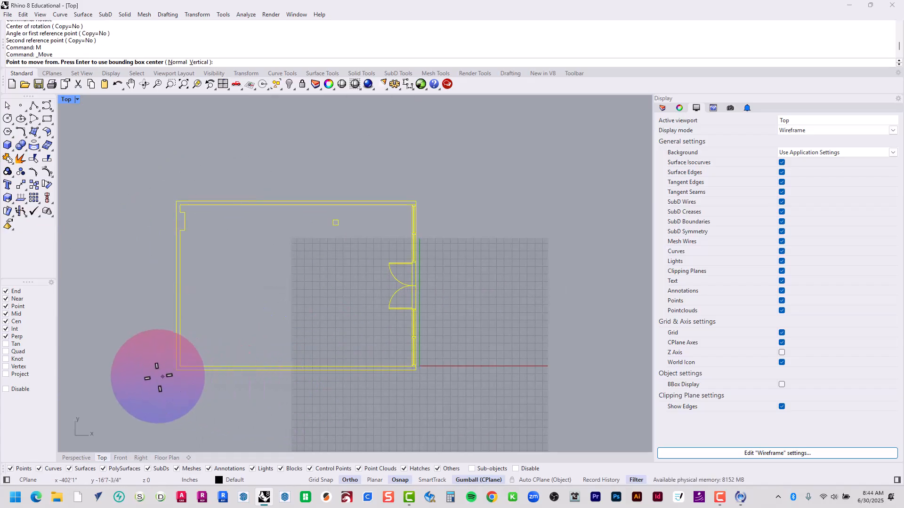
{"action": "left_click", "coordinate": [176, 369]}
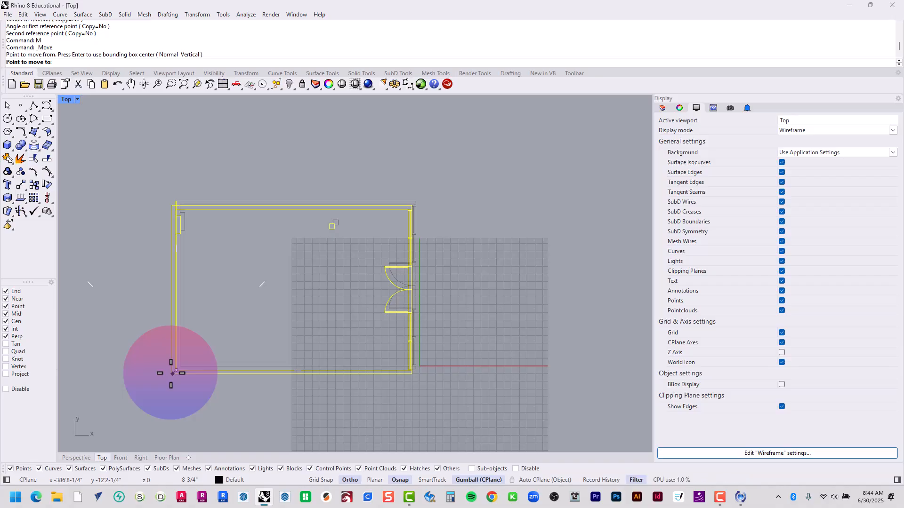
{"action": "type", "text": "0"}
{"action": "key", "text": "Return"}
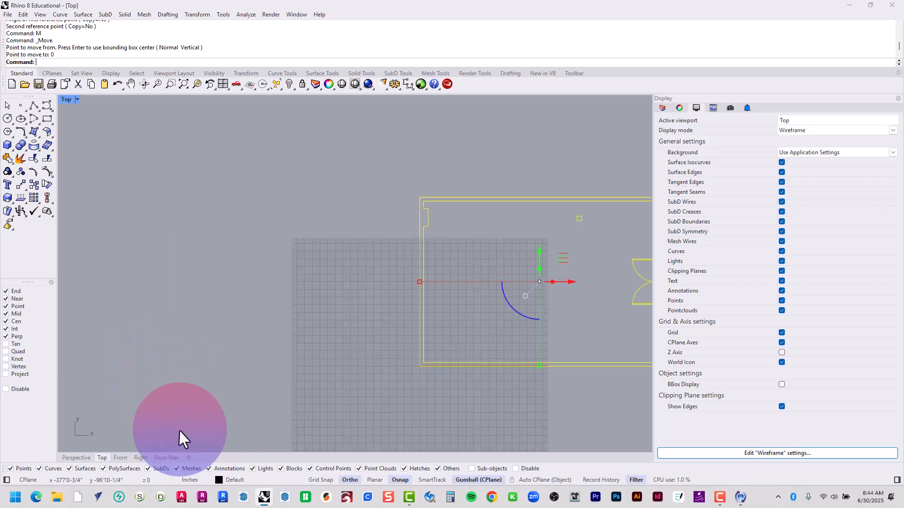
{"action": "left_click", "coordinate": [170, 458]}
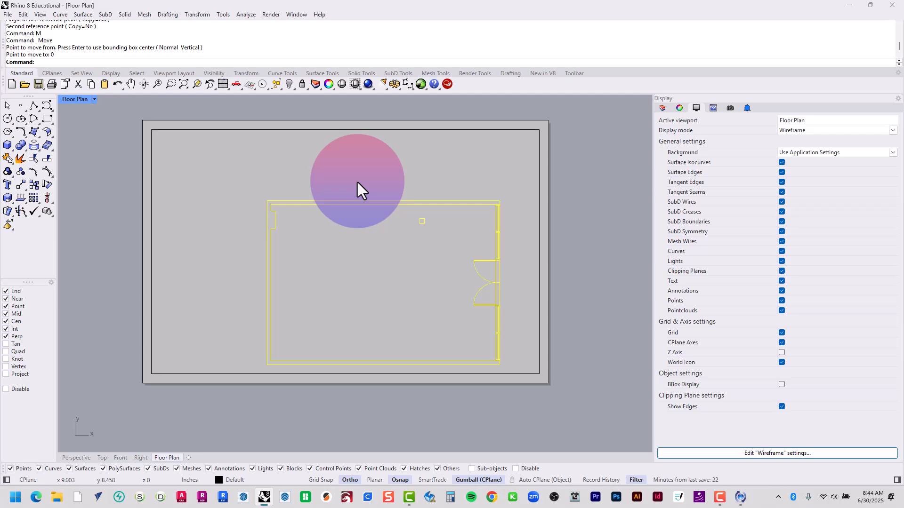
Activate the Top detail on the Floor Plan layout and zoom it to the whole selected floor plan, leaving nothing selected
{"action": "double_click", "coordinate": [356, 181]}
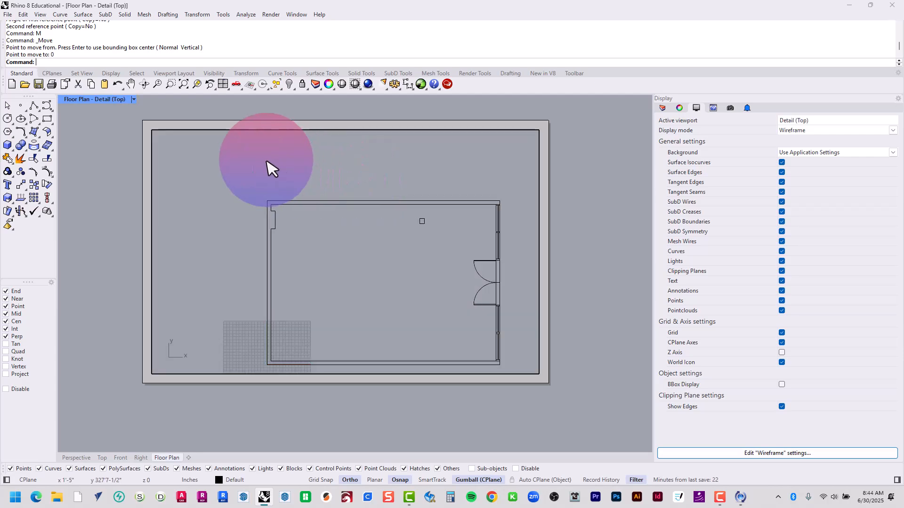
{"action": "mouse_move", "coordinate": [230, 180]}
{"action": "left_mouse_down"}
{"action": "mouse_move", "coordinate": [357, 327]}
{"action": "mouse_move", "coordinate": [514, 376]}
{"action": "left_mouse_up"}
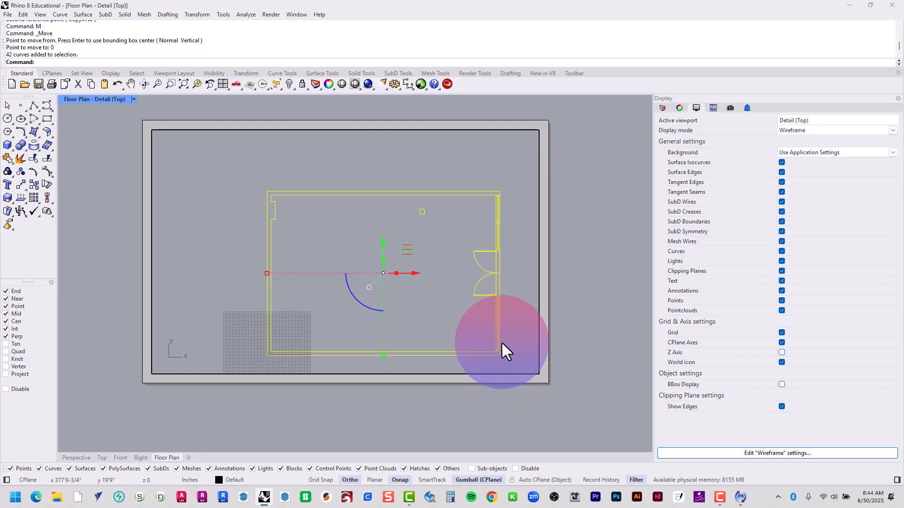
{"action": "type", "text": "ZS"}
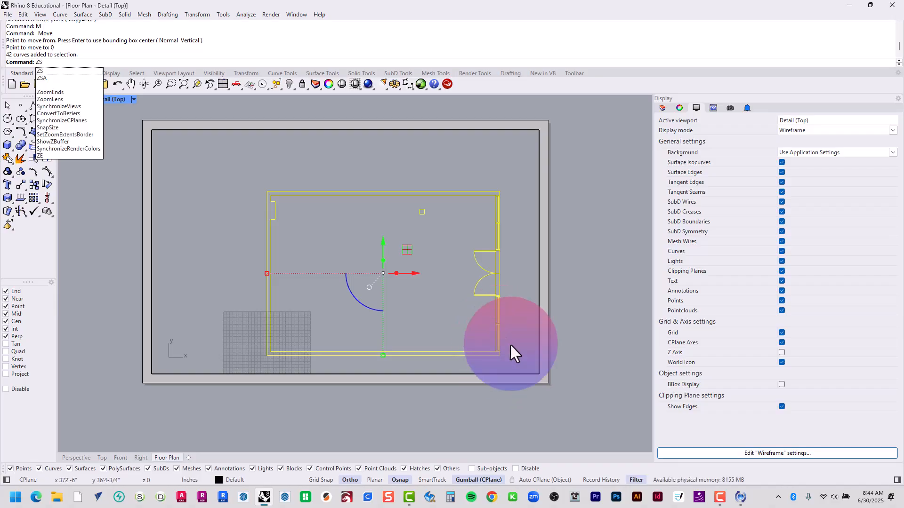
{"action": "key", "text": "Return"}
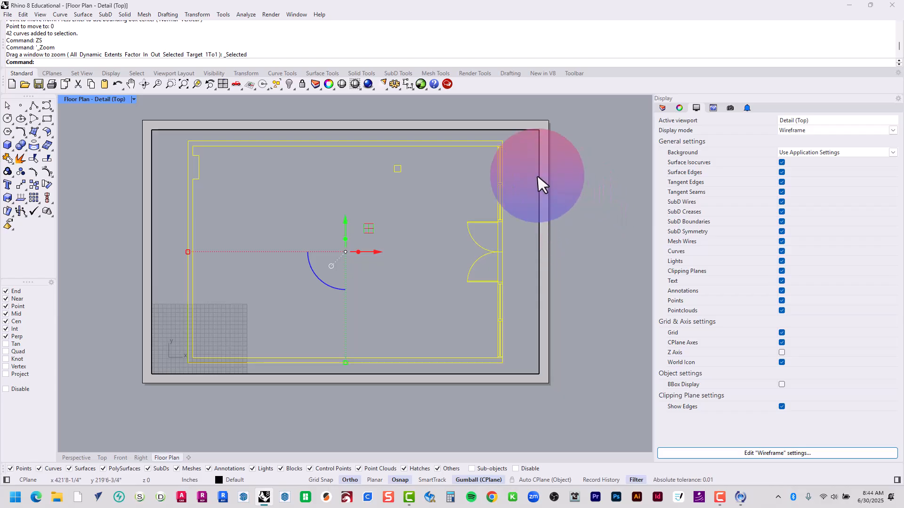
{"action": "left_click", "coordinate": [521, 165]}
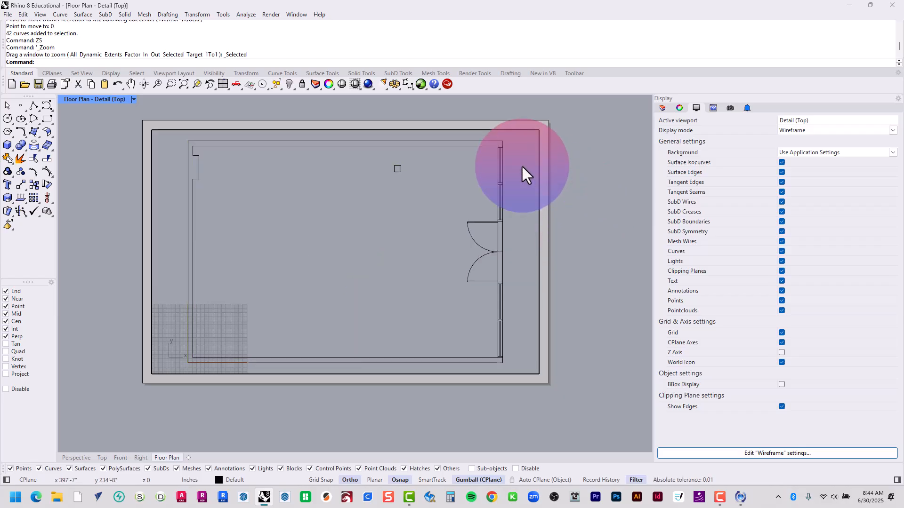
Set the Top detail's scale to 0.5 inch on the layout for 1'-0" in the model
{"action": "left_click", "coordinate": [680, 109]}
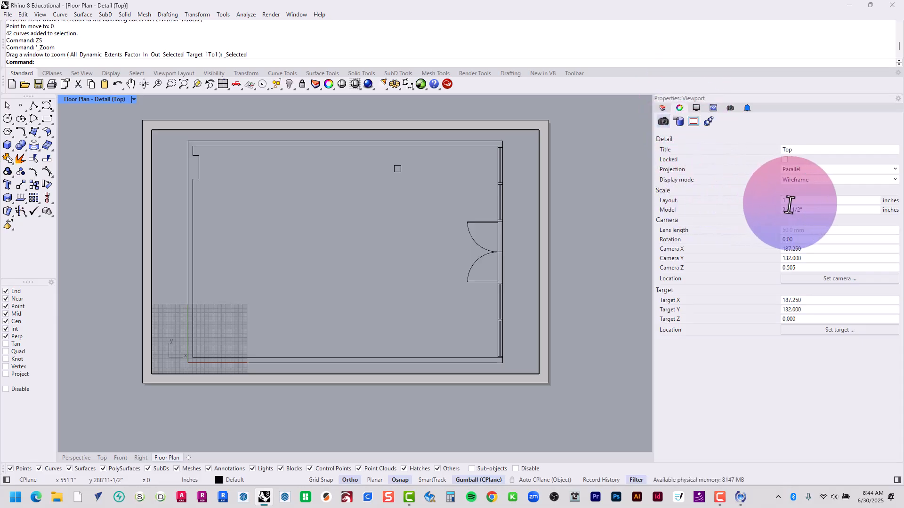
{"action": "left_click", "coordinate": [804, 202]}
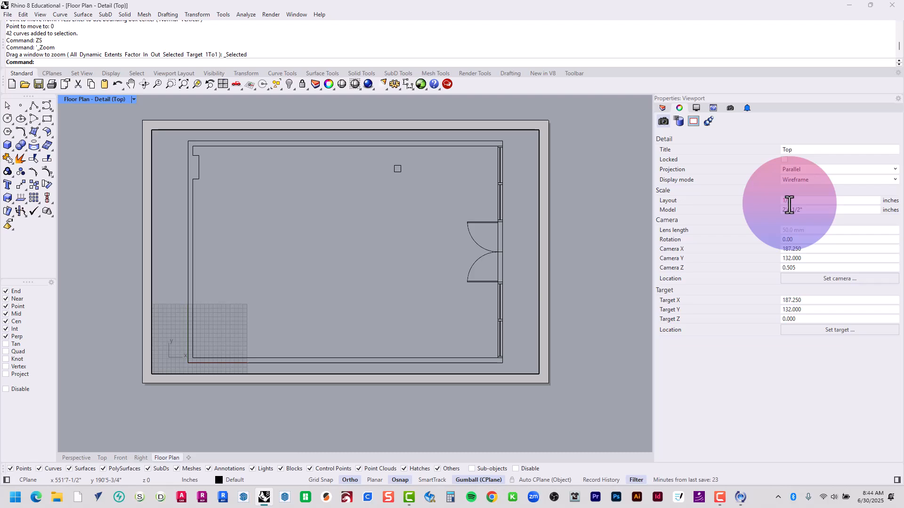
{"action": "type", "text": "0.5"}
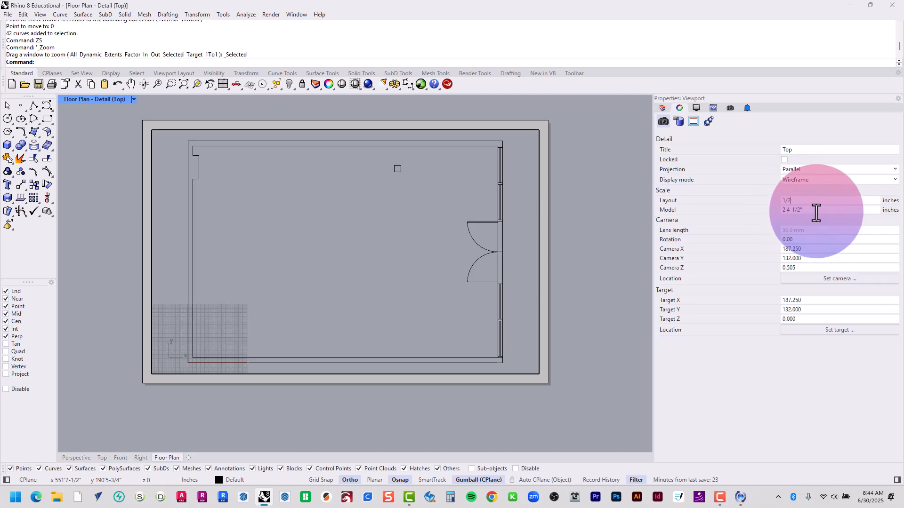
{"action": "key", "text": "Tab"}
{"action": "type", "text": "1"}
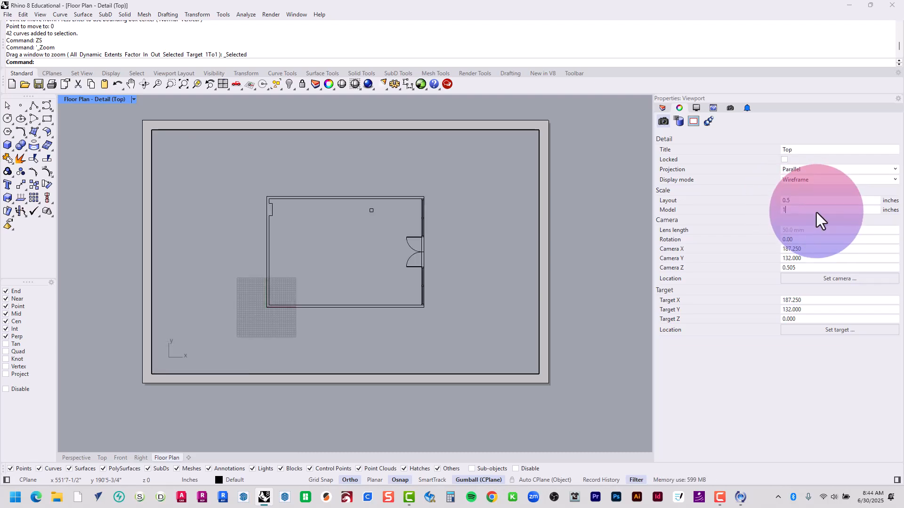
{"action": "left_click", "coordinate": [818, 201]}
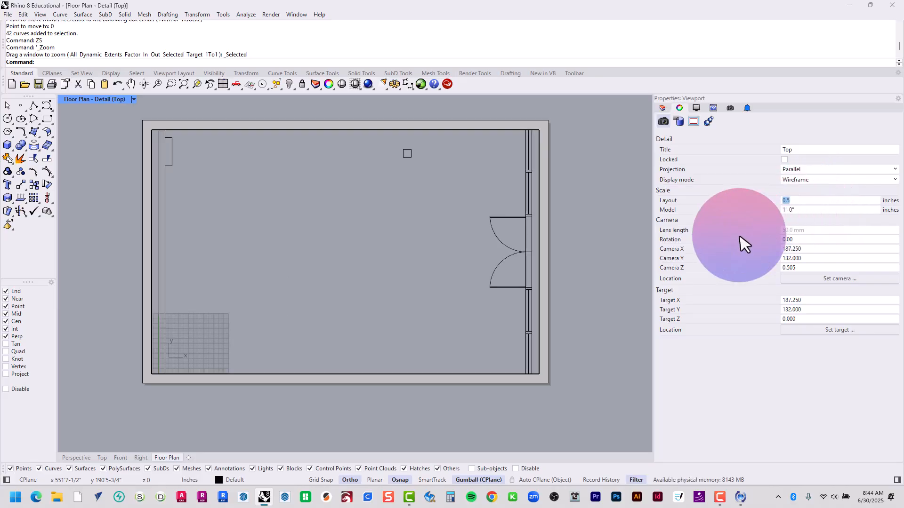
Leave the detail and undo both of its scale changes
{"action": "double_click", "coordinate": [347, 169]}
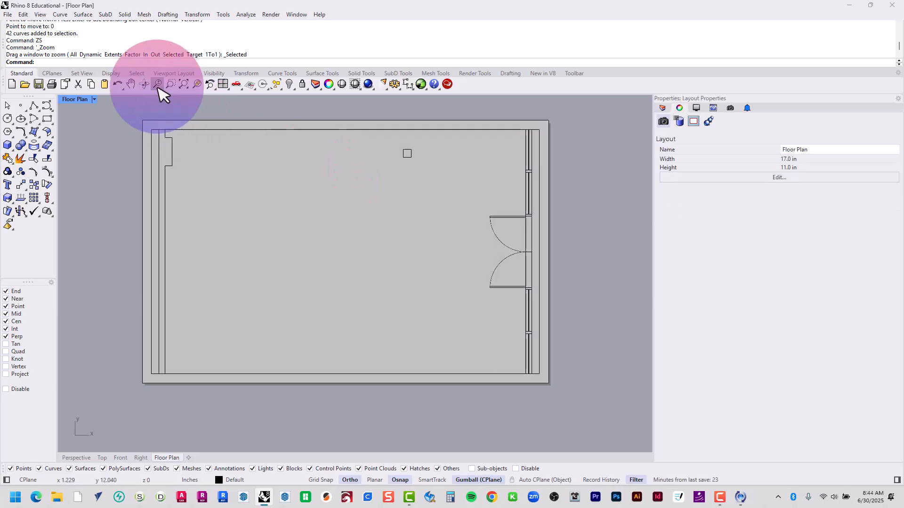
{"action": "left_click", "coordinate": [119, 83]}
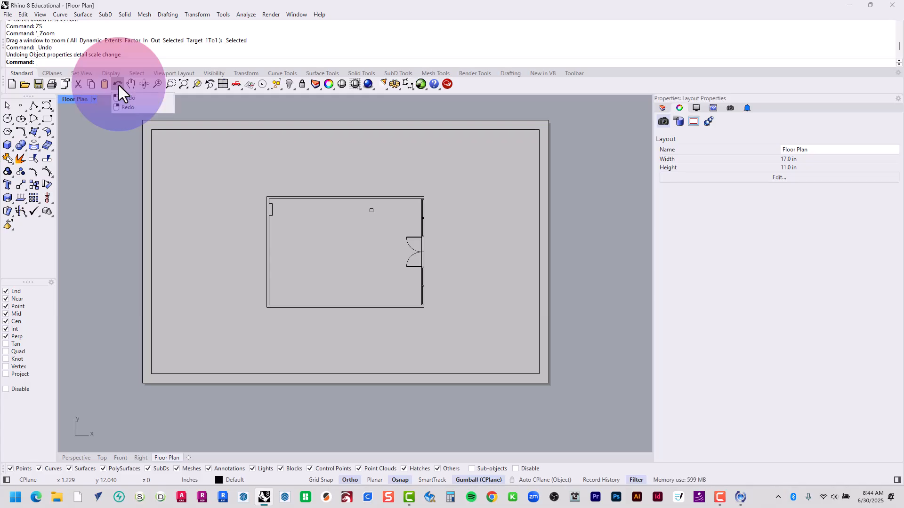
{"action": "left_click", "coordinate": [118, 84]}
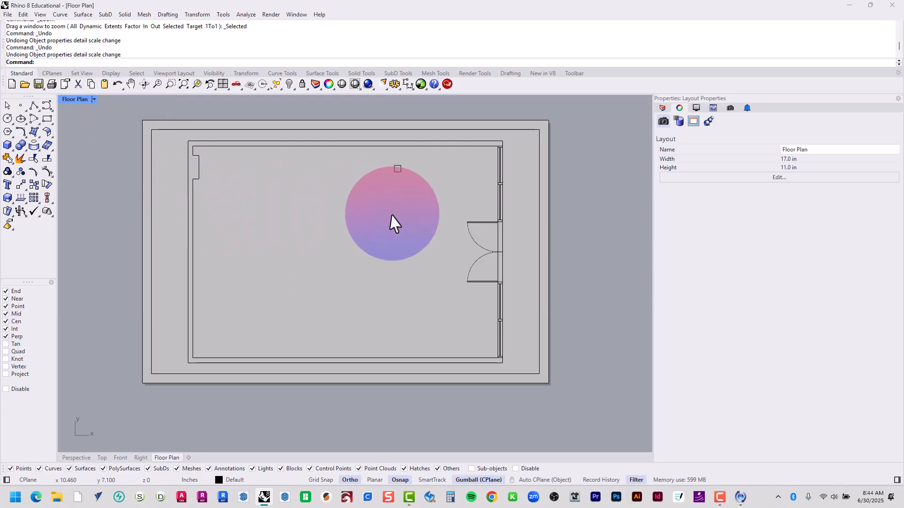
Set the Top detail's scale to 0.25 inch on the layout for 1'-0" in the model
{"action": "double_click", "coordinate": [391, 214]}
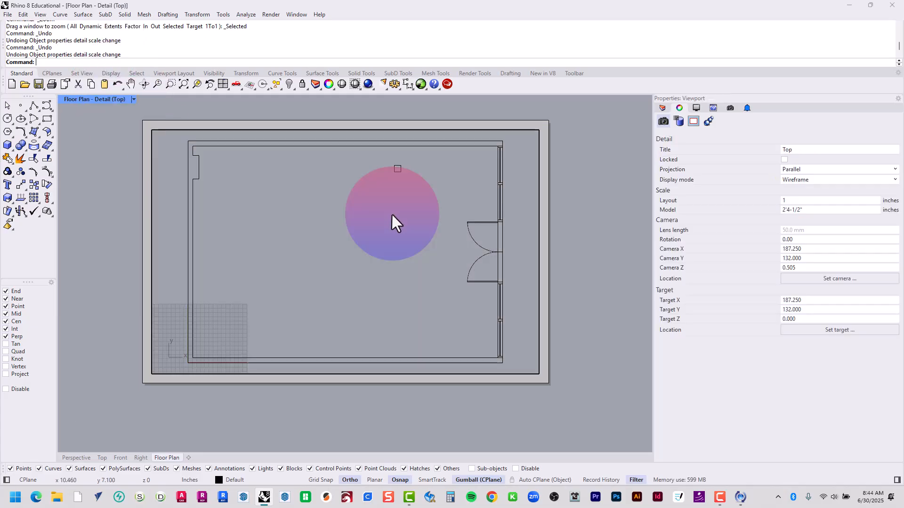
{"action": "left_click", "coordinate": [810, 201]}
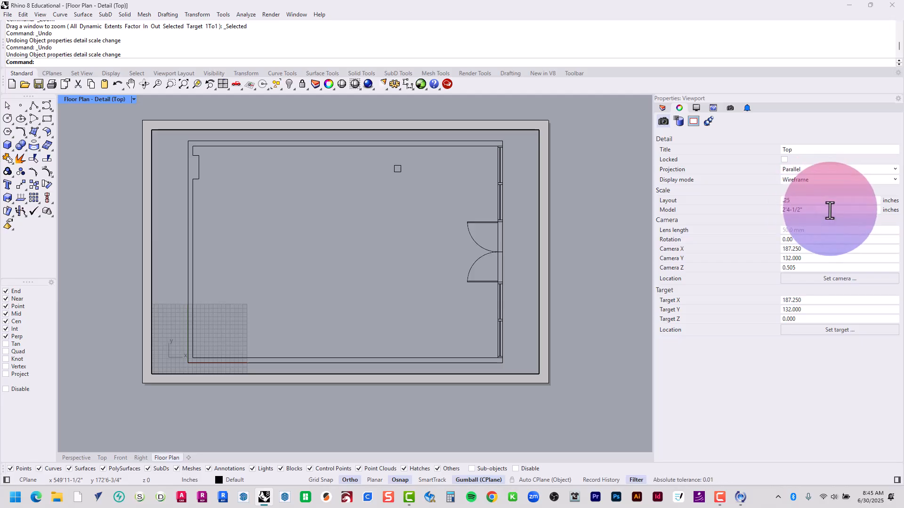
{"action": "left_click", "coordinate": [829, 210]}
{"action": "type", "text": "12"}
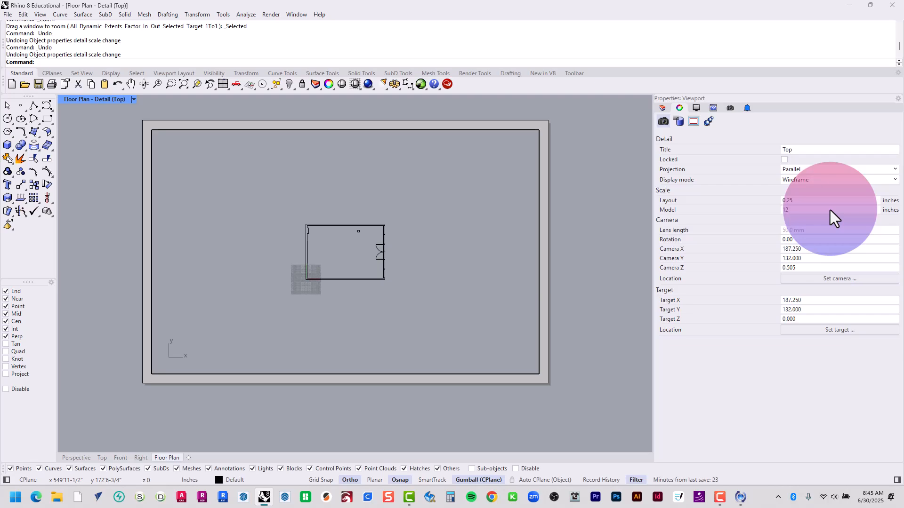
{"action": "key", "text": "Return"}
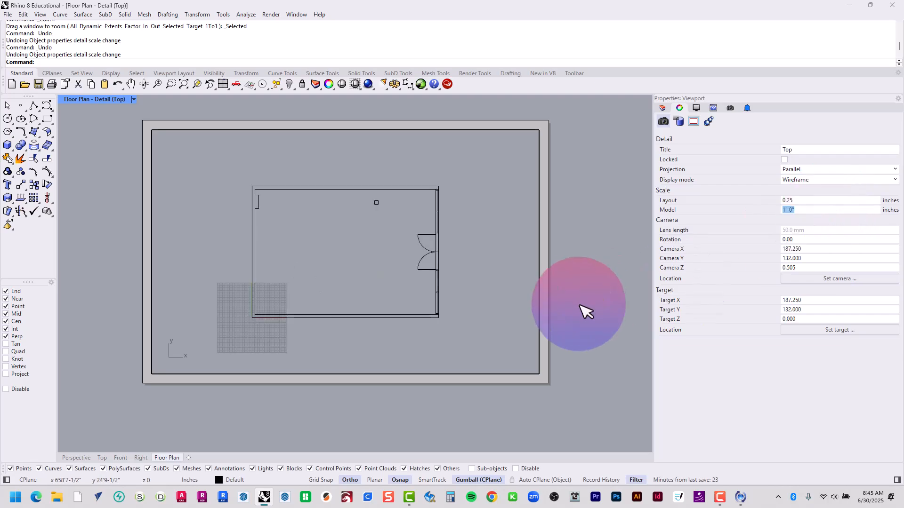
Lock the Top detail, test the lock by panning inside it, and return to the layout space
{"action": "left_click", "coordinate": [785, 161]}
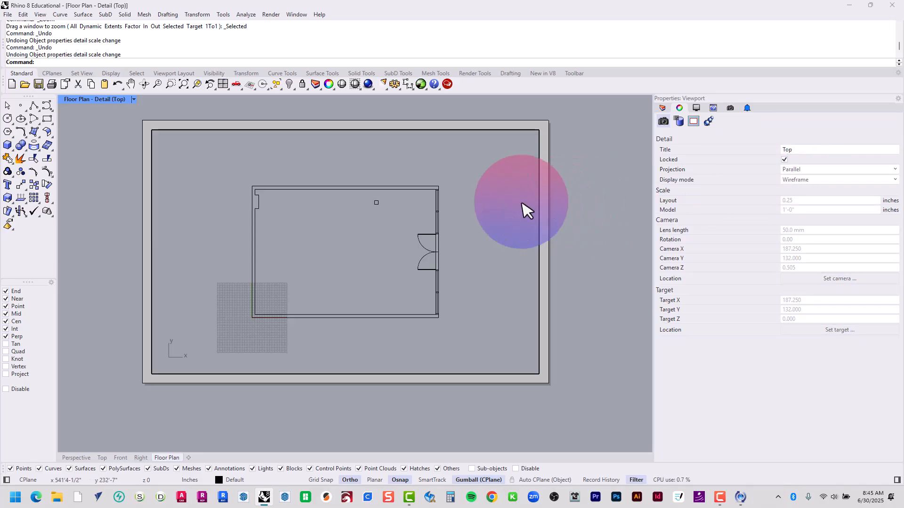
{"action": "mouse_move", "coordinate": [524, 207]}
{"action": "right_mouse_down"}
{"action": "mouse_move", "coordinate": [420, 238]}
{"action": "mouse_move", "coordinate": [548, 224]}
{"action": "mouse_move", "coordinate": [538, 202]}
{"action": "right_mouse_up"}
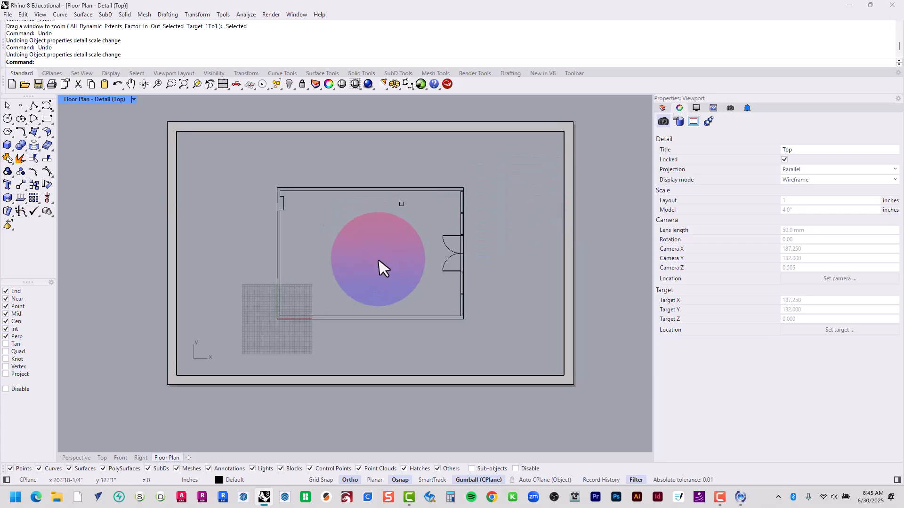
{"action": "left_click_drag", "start_coordinate": [376, 285], "coordinate": [393, 298]}
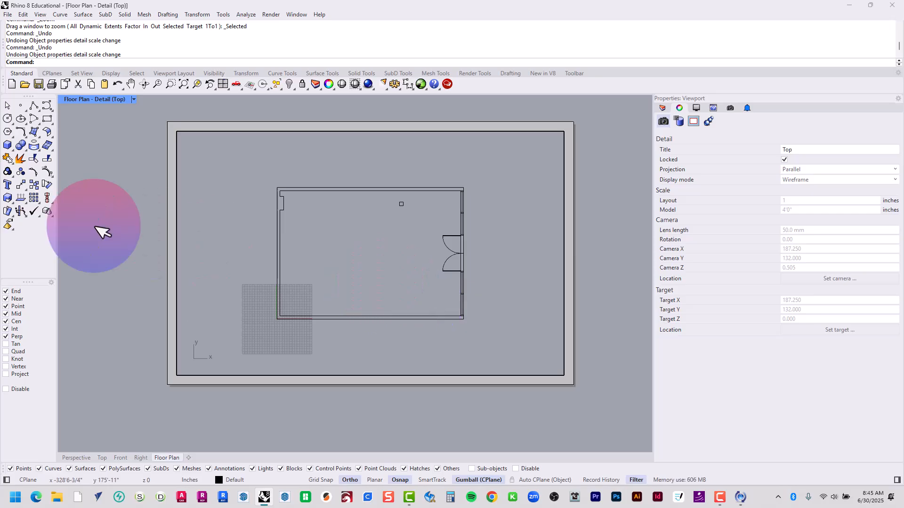
{"action": "double_click", "coordinate": [122, 217]}
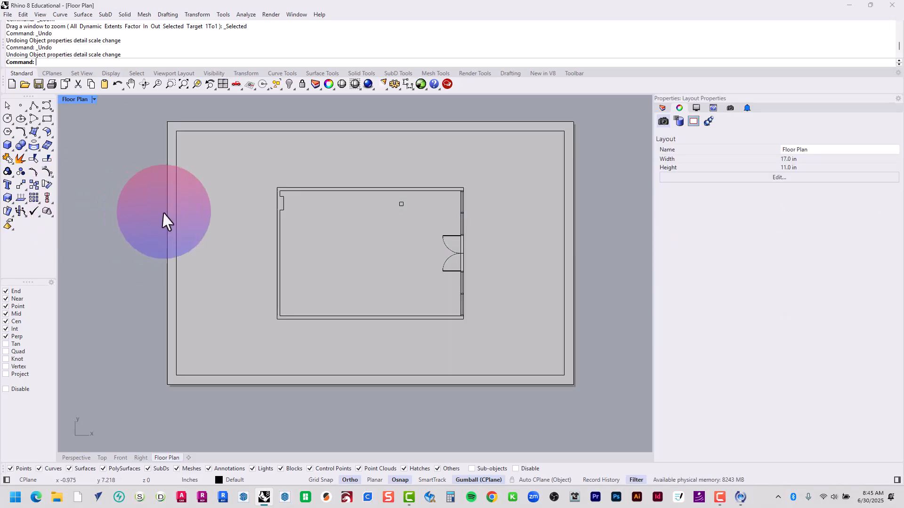
Check object selection inside the locked detail by selecting wall curves, and return to the layout space
{"action": "scroll", "coordinate": [282, 306], "scroll_direction": "up", "scroll_amount": 6}
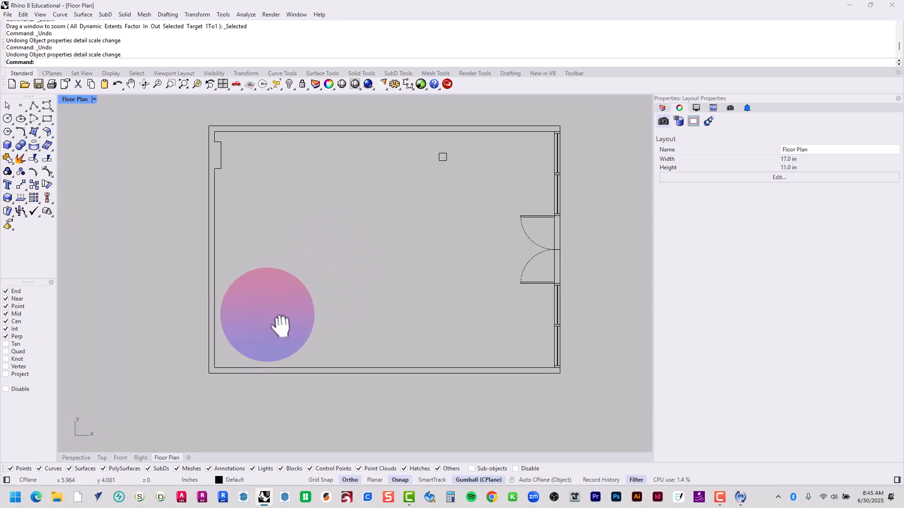
{"action": "double_click", "coordinate": [232, 180]}
{"action": "left_click", "coordinate": [211, 183]}
{"action": "left_click", "coordinate": [245, 209]}
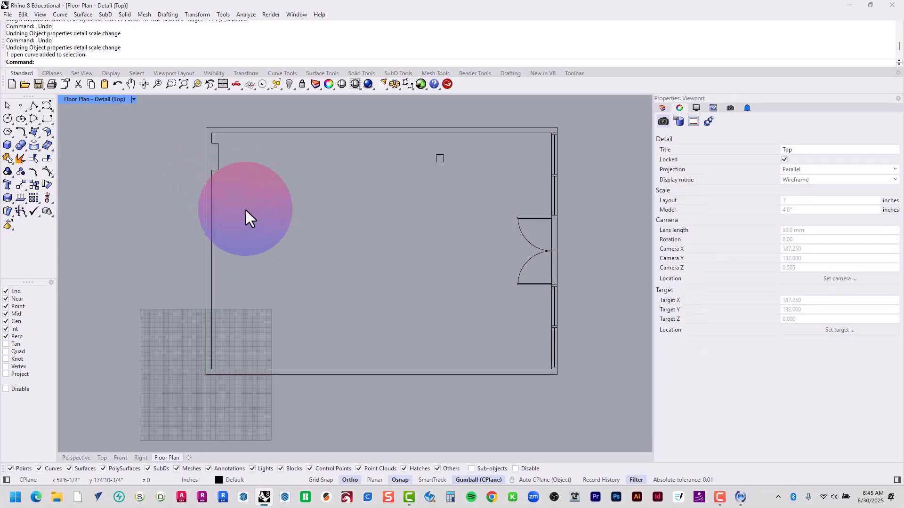
{"action": "left_click_drag", "start_coordinate": [178, 138], "coordinate": [256, 193]}
{"action": "left_click_drag", "start_coordinate": [309, 178], "coordinate": [147, 83]}
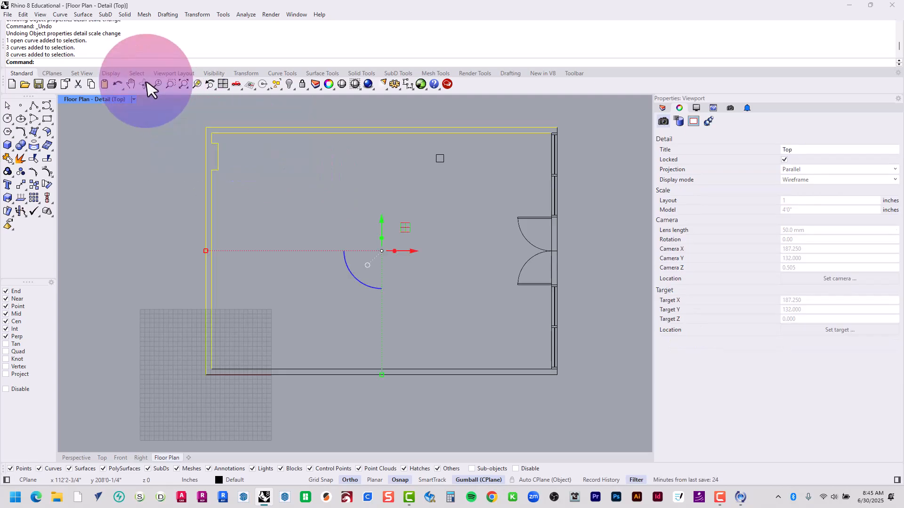
{"action": "double_click", "coordinate": [262, 202]}
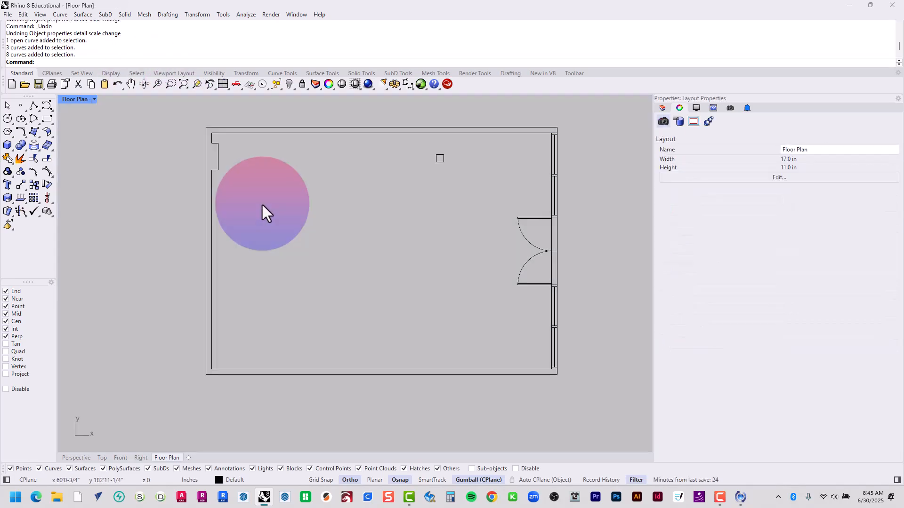
Turn on print preview for the Floor Plan layout and inspect the plan's line work up close
{"action": "scroll", "coordinate": [262, 205], "scroll_direction": "down", "scroll_amount": 5}
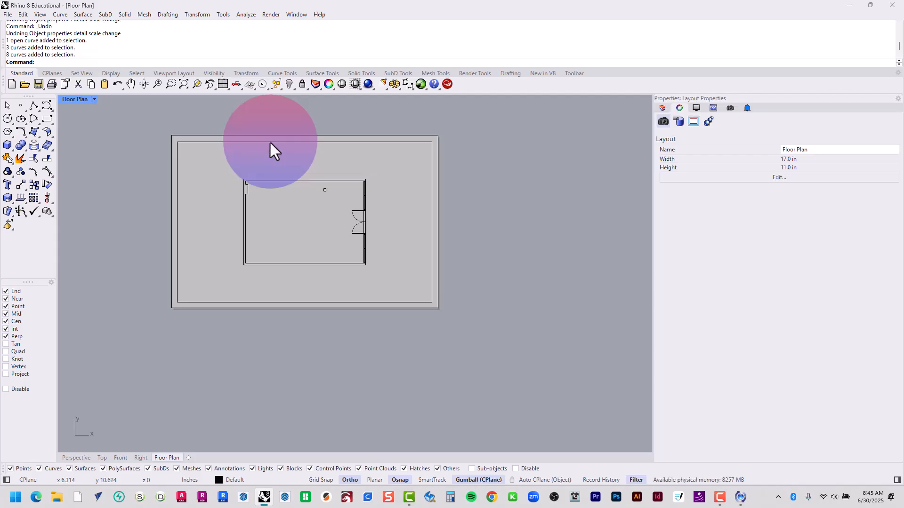
{"action": "scroll", "coordinate": [248, 221], "scroll_direction": "up", "scroll_amount": 5}
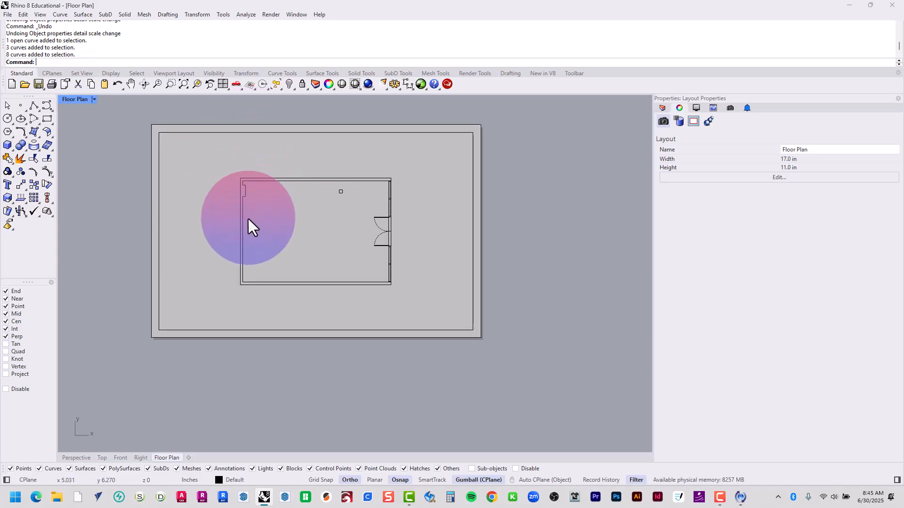
{"action": "left_click", "coordinate": [81, 100]}
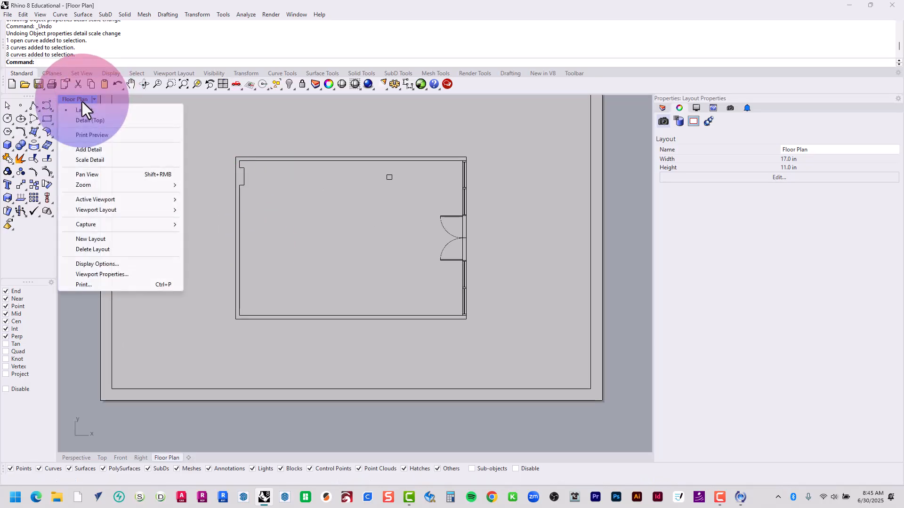
{"action": "left_click", "coordinate": [94, 134]}
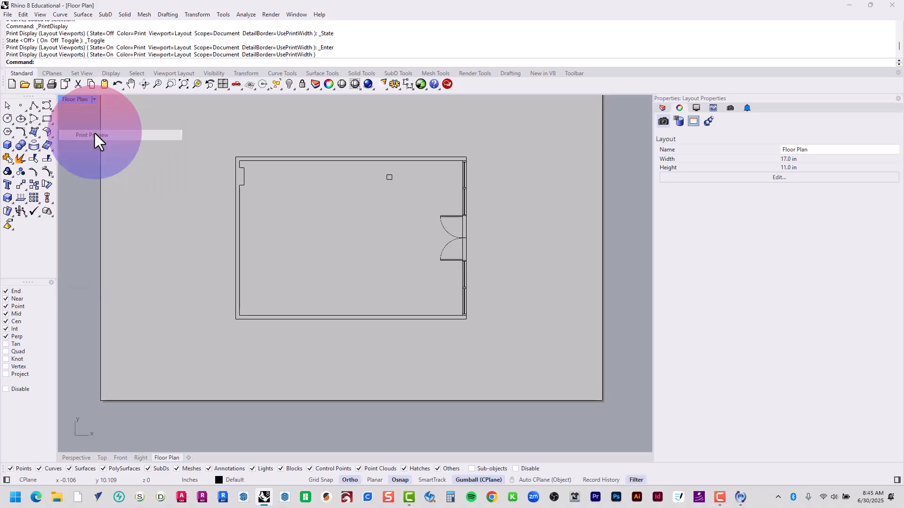
{"action": "scroll", "coordinate": [402, 221], "scroll_direction": "up", "scroll_amount": 2}
{"action": "scroll", "coordinate": [358, 235], "scroll_direction": "up", "scroll_amount": 2}
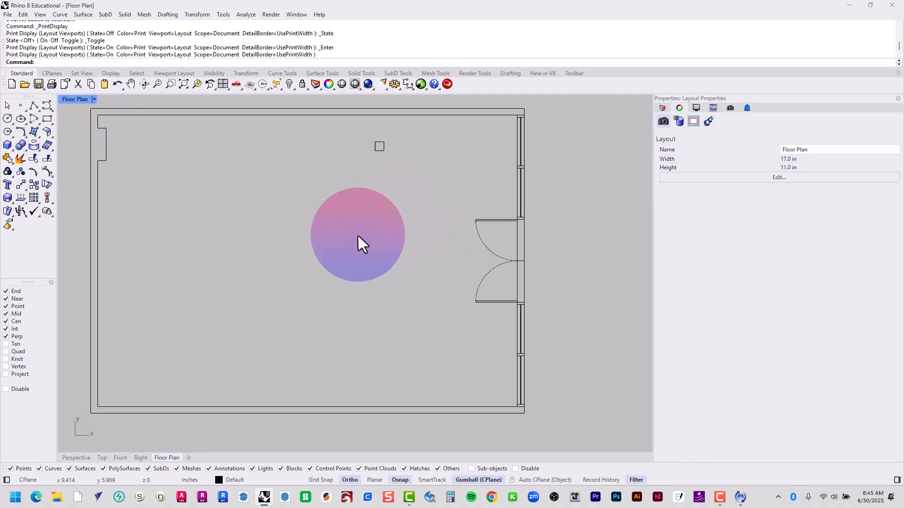
{"action": "right_click_drag", "start_coordinate": [358, 235], "coordinate": [405, 236]}
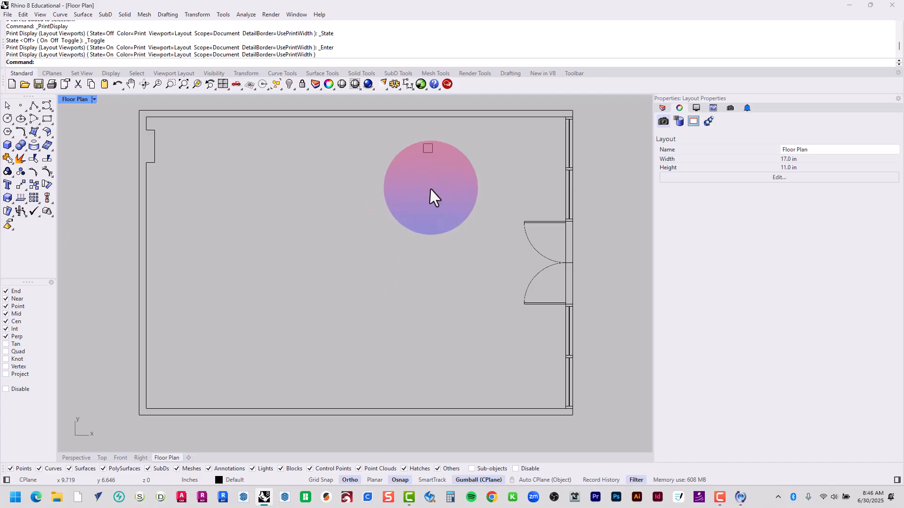
Try the Border linetype on the Default layer, and restore it to Continuous
{"action": "left_click", "coordinate": [663, 108]}
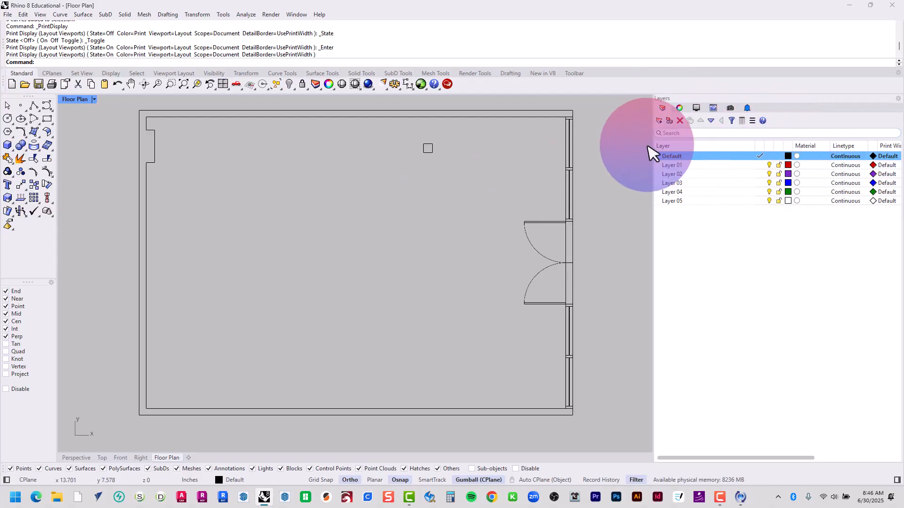
{"action": "left_click", "coordinate": [658, 121]}
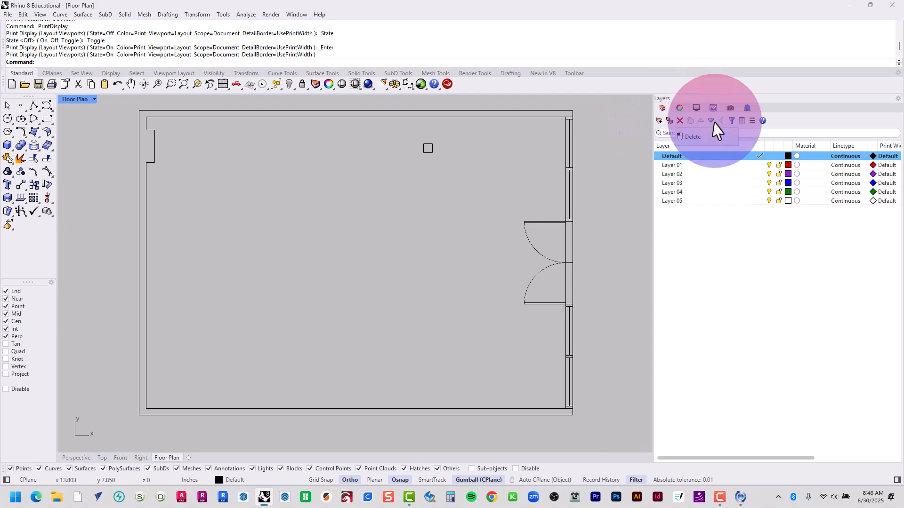
{"action": "left_click", "coordinate": [858, 159]}
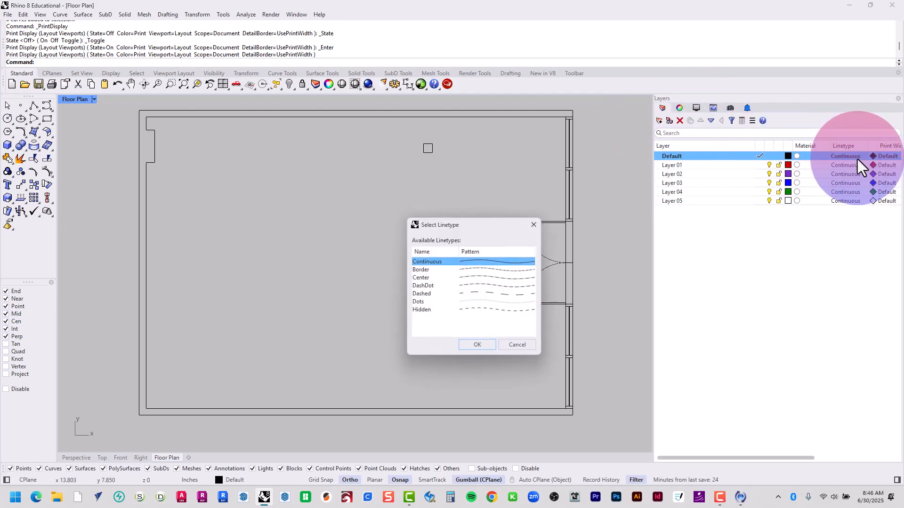
{"action": "left_click", "coordinate": [486, 271]}
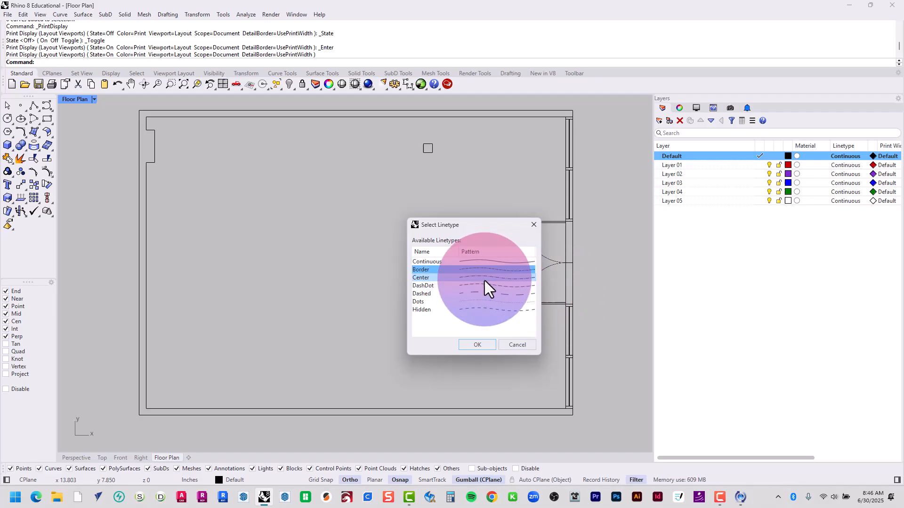
{"action": "left_click", "coordinate": [477, 344]}
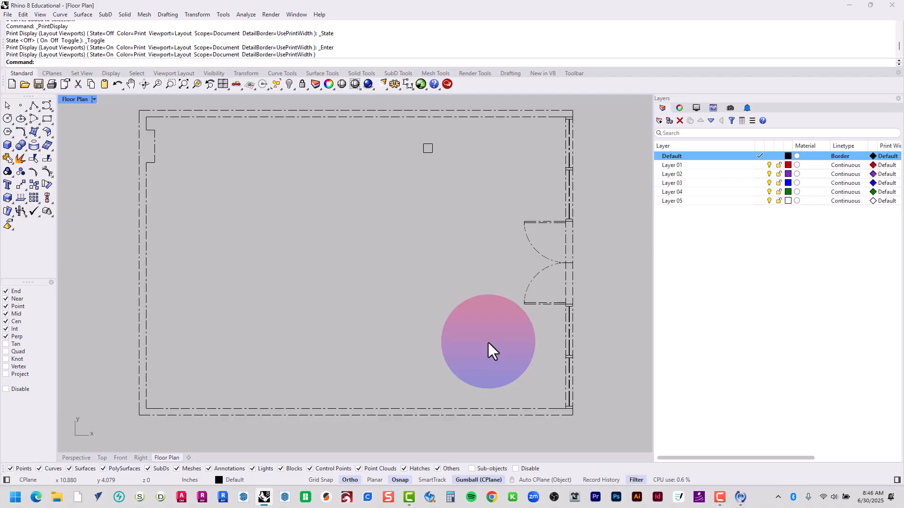
{"action": "left_click", "coordinate": [840, 156]}
{"action": "double_click", "coordinate": [453, 262]}
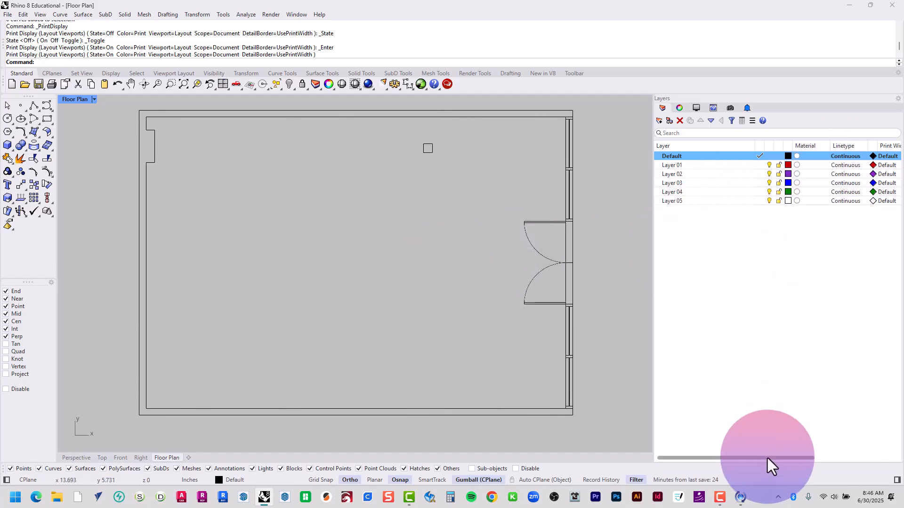
Try a 2 mm print width on the Default layer, and restore the width to Default
{"action": "left_click_drag", "start_coordinate": [767, 458], "coordinate": [825, 460]}
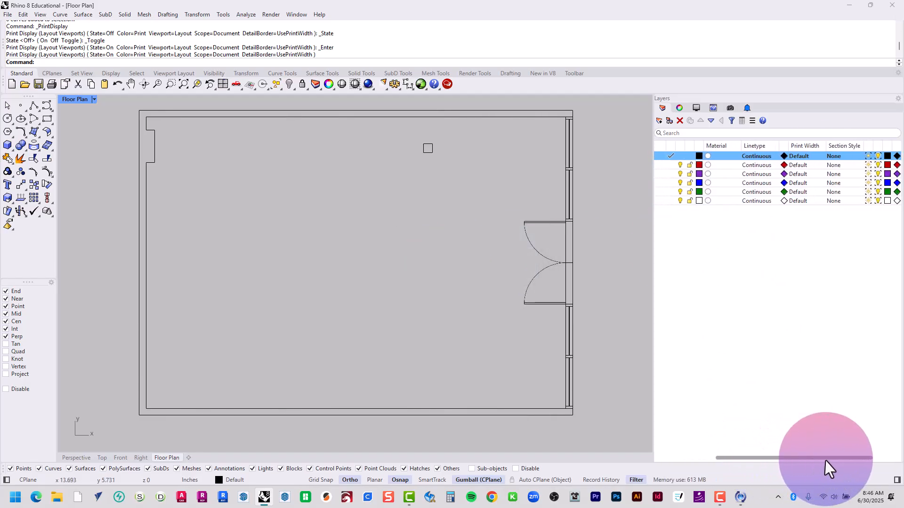
{"action": "left_click", "coordinate": [786, 155]}
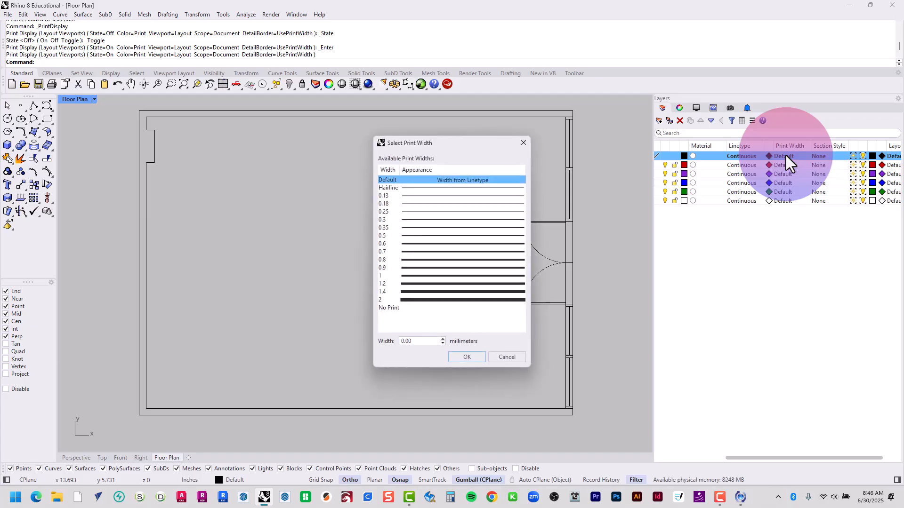
{"action": "left_click", "coordinate": [438, 301]}
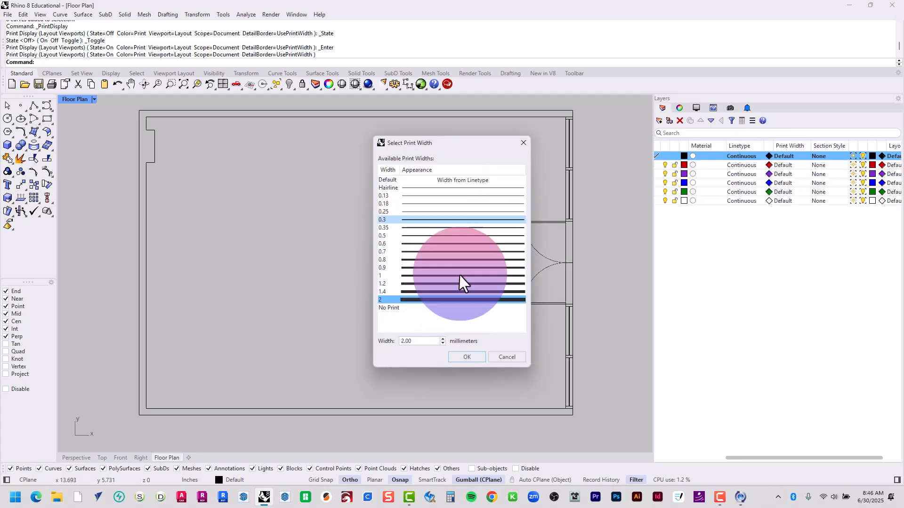
{"action": "left_click", "coordinate": [466, 357]}
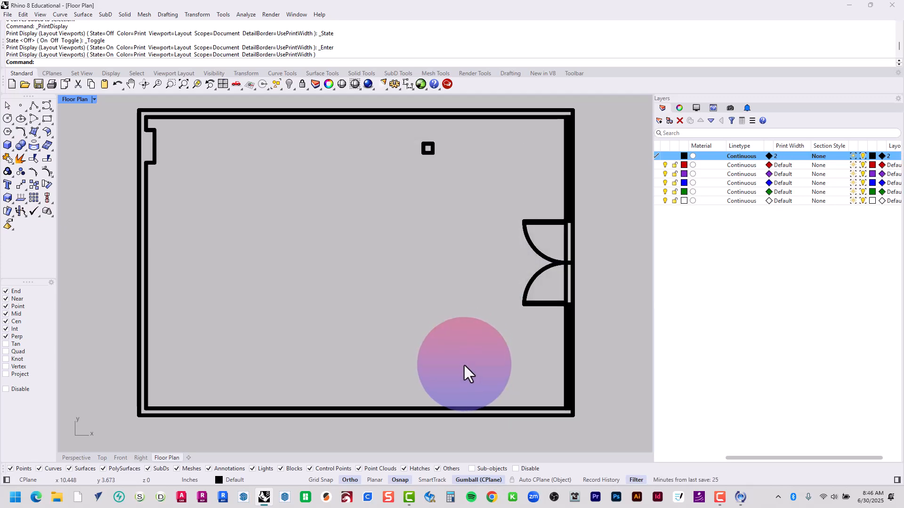
{"action": "left_click", "coordinate": [781, 156]}
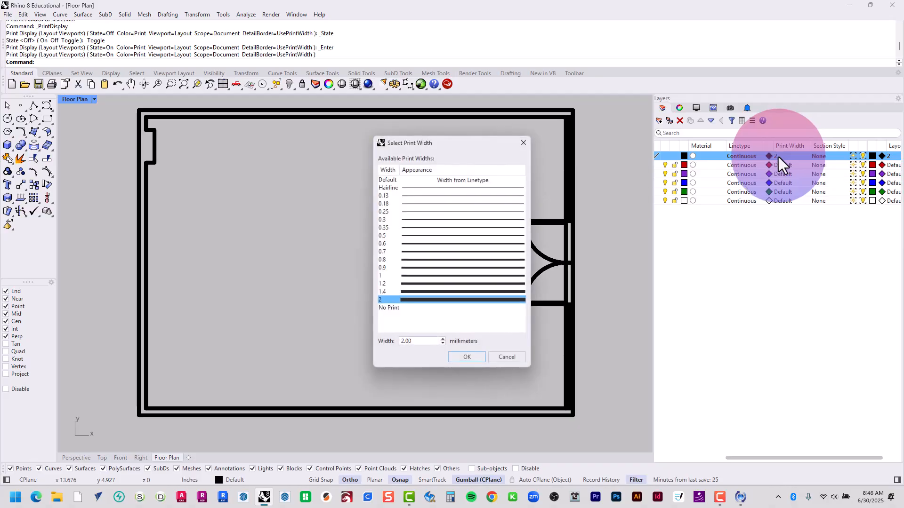
{"action": "double_click", "coordinate": [460, 182]}
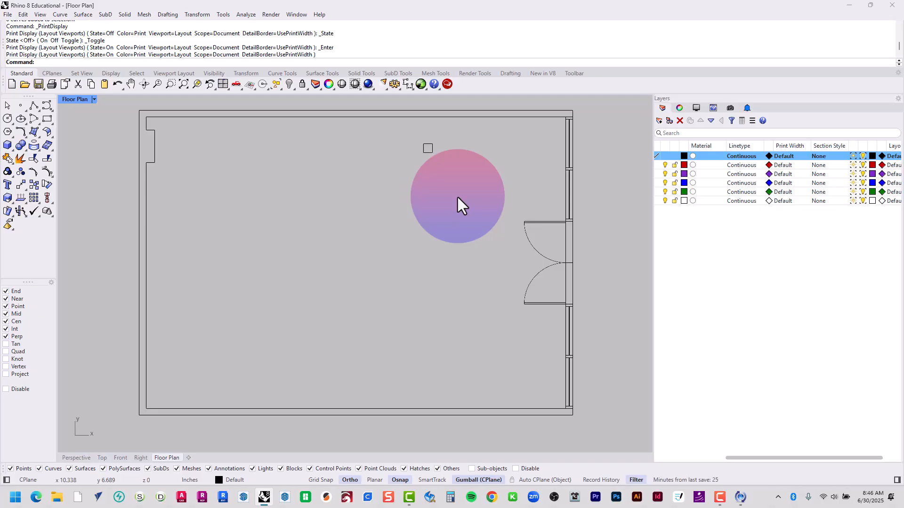
Enter the Top detail, try selecting the wall outlines together with the jamb and mullion lines, and clear the selection
{"action": "double_click", "coordinate": [439, 231]}
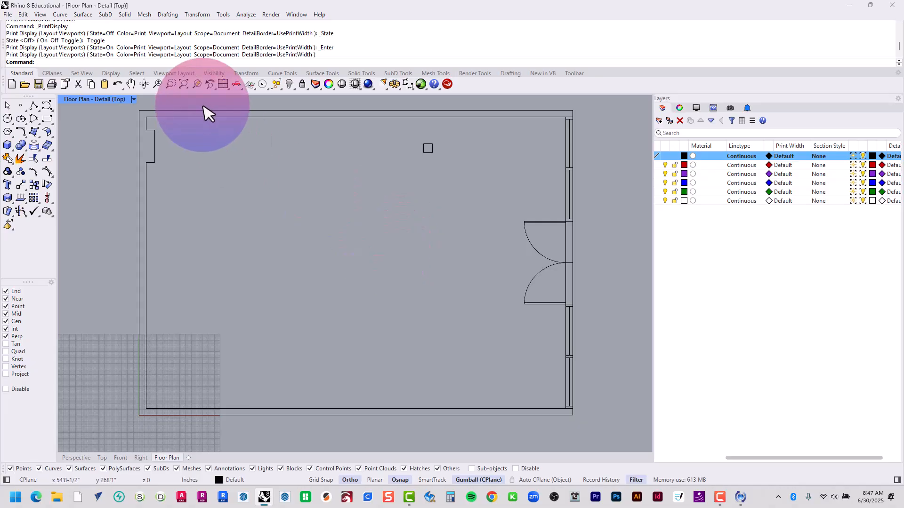
{"action": "left_click_drag", "start_coordinate": [200, 101], "coordinate": [125, 431]}
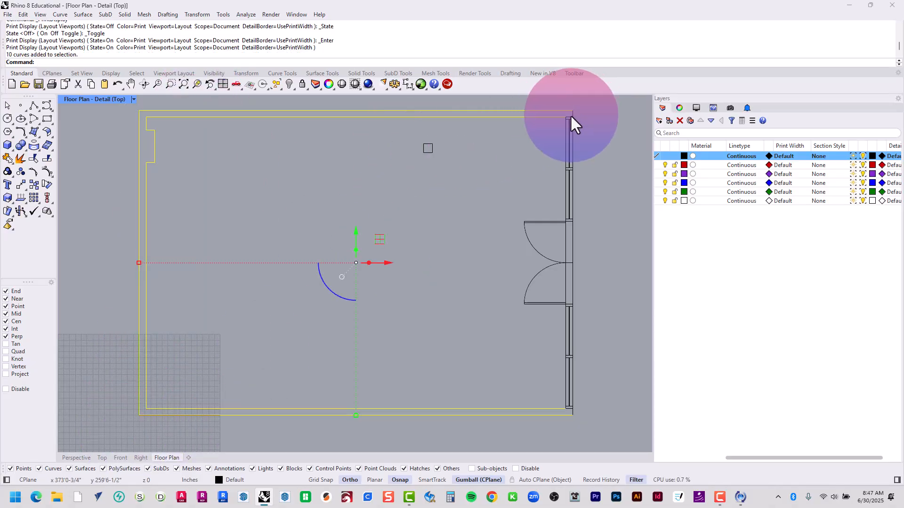
{"action": "left_click_drag", "start_coordinate": [553, 132], "coordinate": [589, 104]}
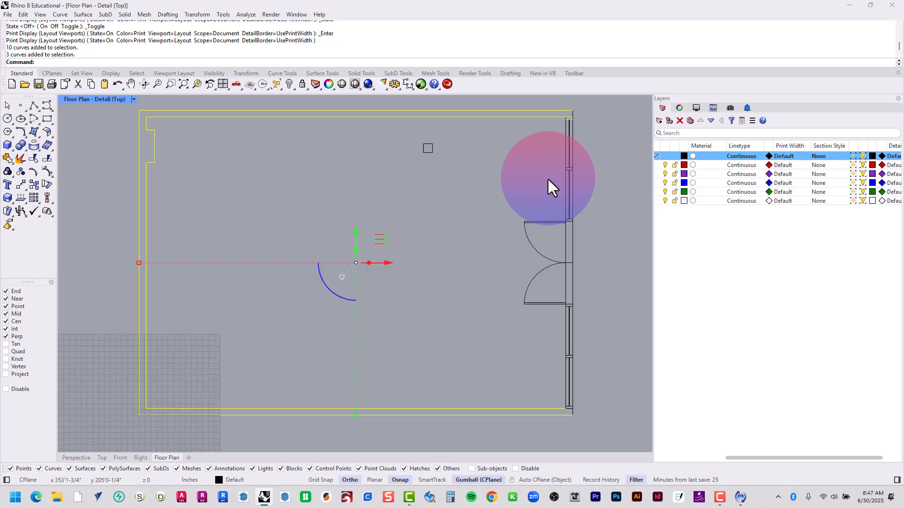
{"action": "left_click_drag", "start_coordinate": [547, 180], "coordinate": [595, 156]}
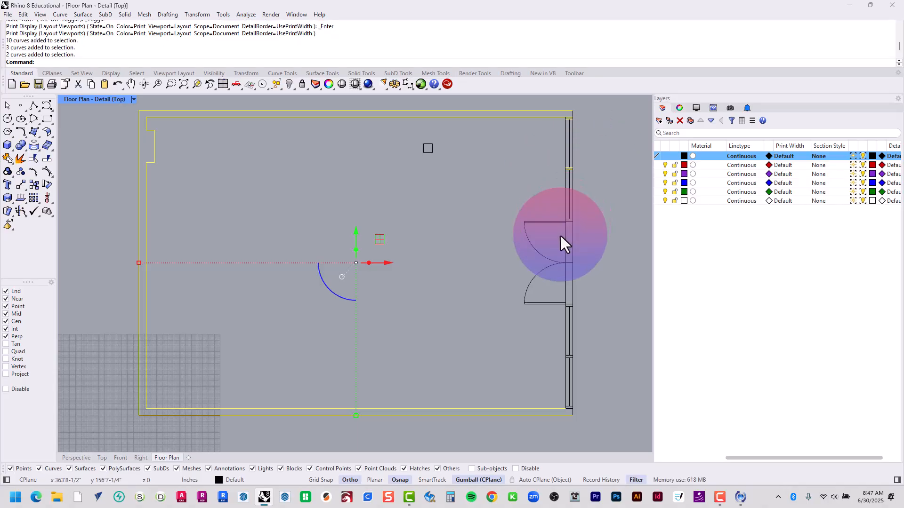
{"action": "left_click_drag", "start_coordinate": [559, 234], "coordinate": [584, 214]}
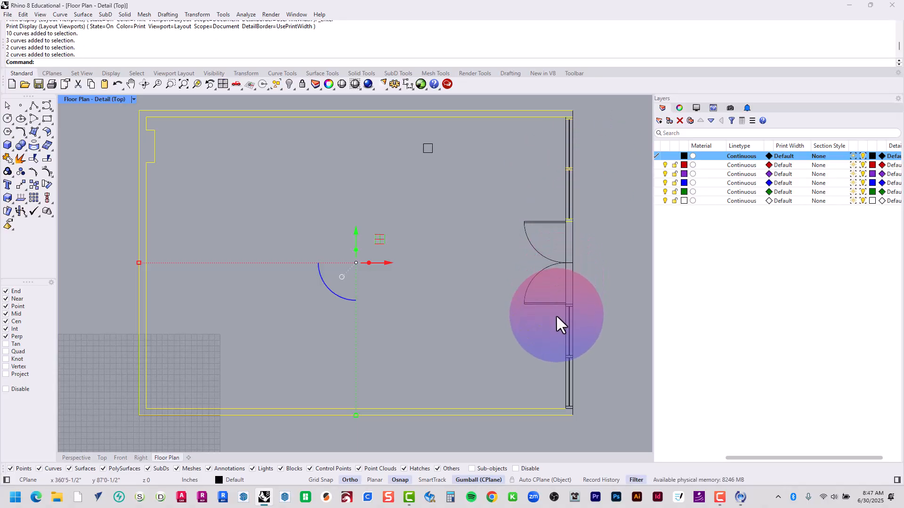
{"action": "left_click_drag", "start_coordinate": [559, 314], "coordinate": [579, 290]}
{"action": "left_click_drag", "start_coordinate": [550, 372], "coordinate": [604, 347]}
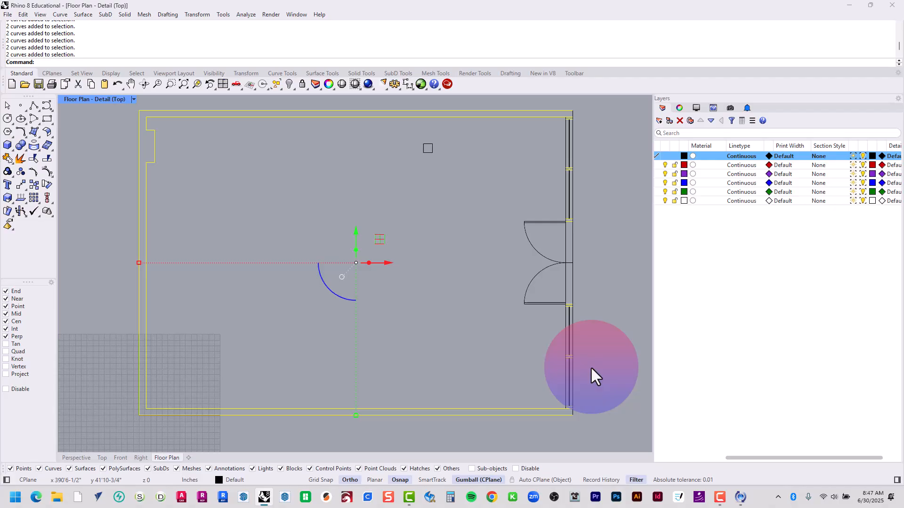
{"action": "left_click", "coordinate": [535, 188]}
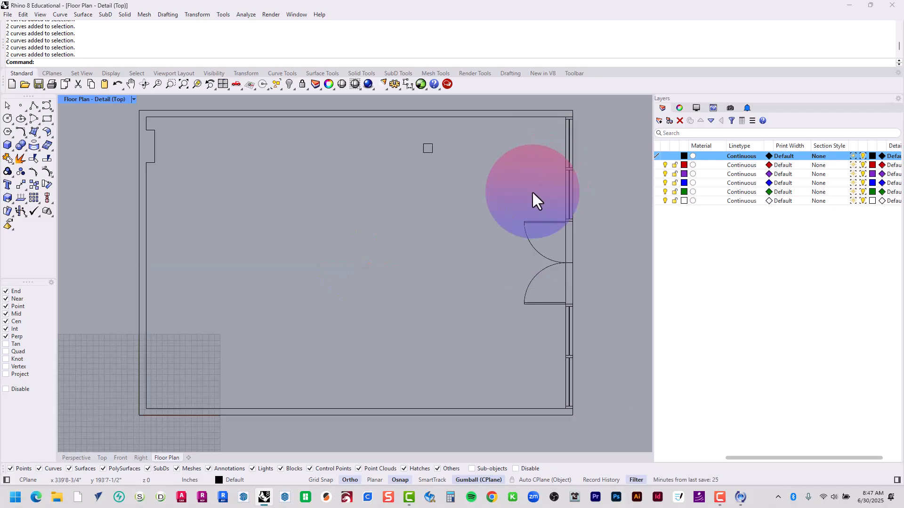
Compare window and crossing selection on the mullion between the two windows above the double door, and clear the selection
{"action": "left_click_drag", "start_coordinate": [539, 186], "coordinate": [596, 152]}
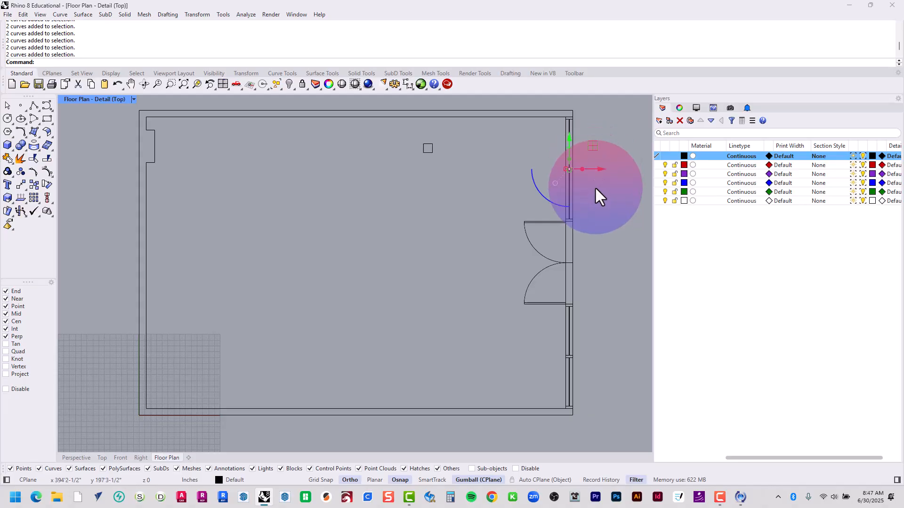
{"action": "scroll", "coordinate": [582, 172], "scroll_direction": "up", "scroll_amount": 6}
{"action": "scroll", "coordinate": [560, 182], "scroll_direction": "up", "scroll_amount": 6}
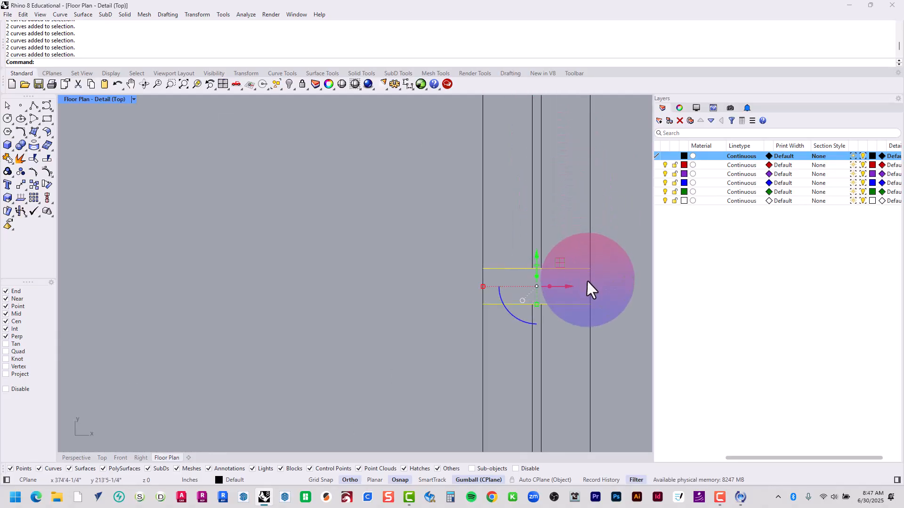
{"action": "right_click_drag", "start_coordinate": [582, 307], "coordinate": [385, 293]}
{"action": "left_click", "coordinate": [454, 346]}
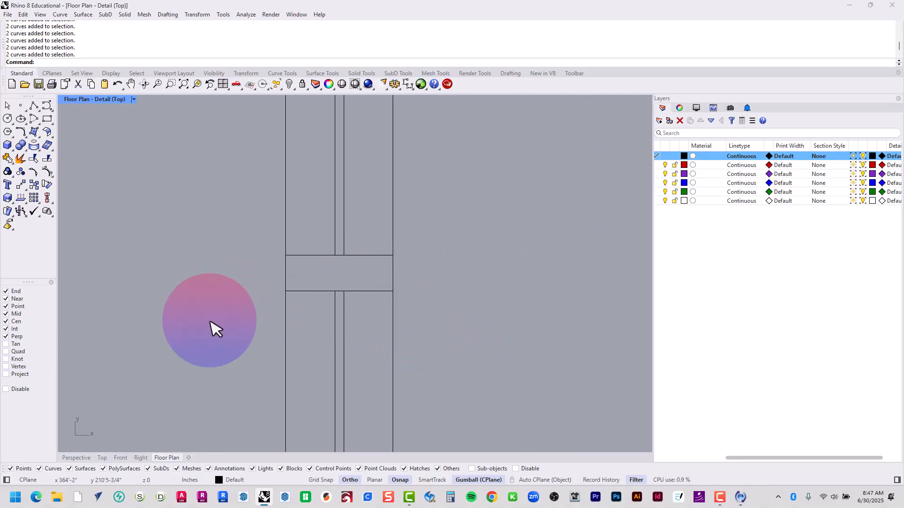
{"action": "mouse_move", "coordinate": [209, 337]}
{"action": "left_mouse_down"}
{"action": "mouse_move", "coordinate": [434, 189]}
{"action": "mouse_move", "coordinate": [446, 193]}
{"action": "left_mouse_up"}
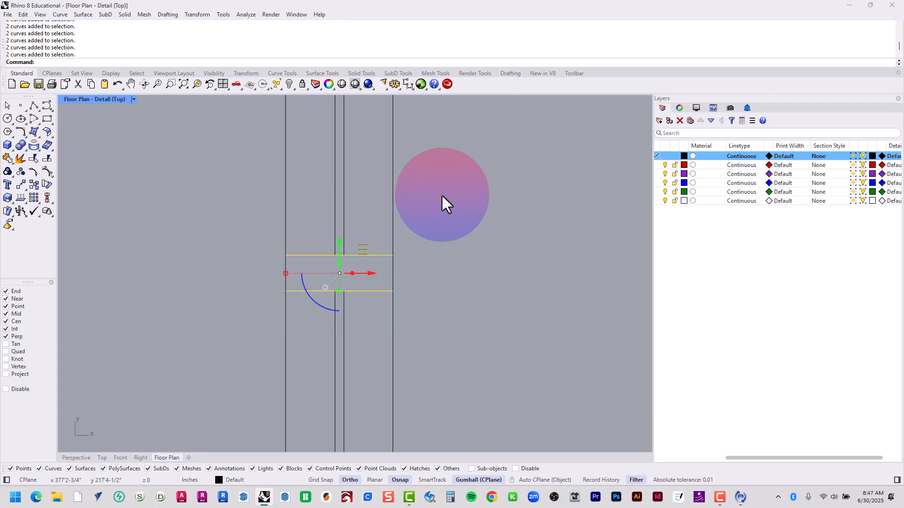
{"action": "left_click", "coordinate": [232, 348]}
{"action": "mouse_move", "coordinate": [189, 355]}
{"action": "left_mouse_down"}
{"action": "mouse_move", "coordinate": [302, 258]}
{"action": "mouse_move", "coordinate": [529, 140]}
{"action": "mouse_move", "coordinate": [468, 208]}
{"action": "mouse_move", "coordinate": [200, 357]}
{"action": "mouse_move", "coordinate": [174, 359]}
{"action": "left_mouse_up"}
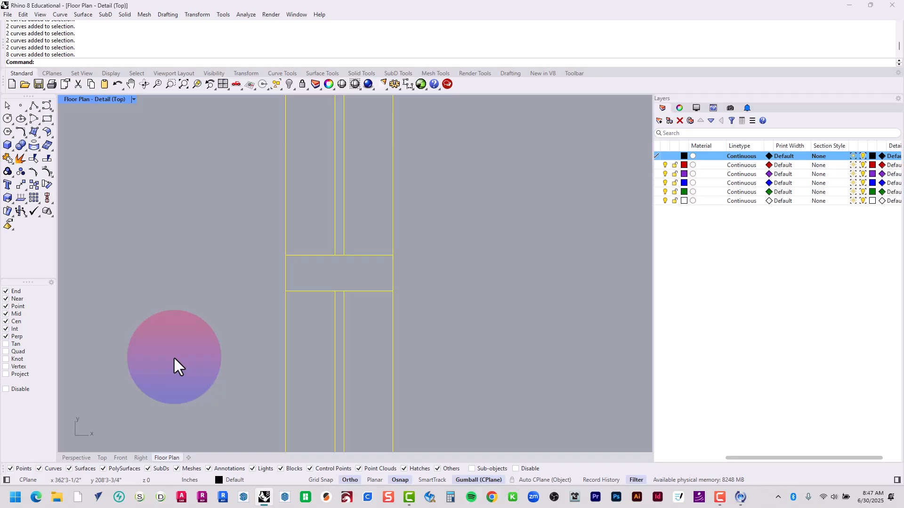
{"action": "key", "text": "Escape"}
Select the short jamb and mullion lines of the two windows above the double door, using window selection
{"action": "scroll", "coordinate": [221, 340], "scroll_direction": "down", "scroll_amount": 20}
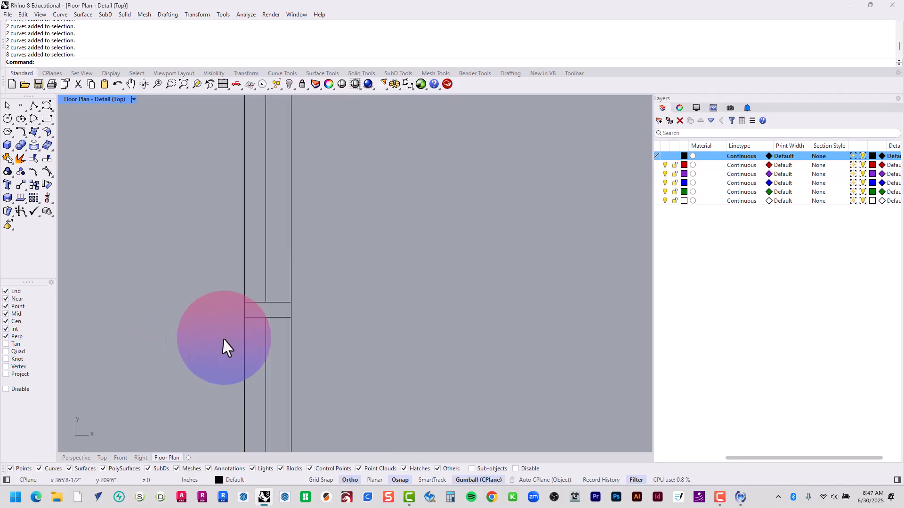
{"action": "right_click_drag", "start_coordinate": [191, 357], "coordinate": [302, 282]}
{"action": "scroll", "coordinate": [309, 269], "scroll_direction": "up", "scroll_amount": 5}
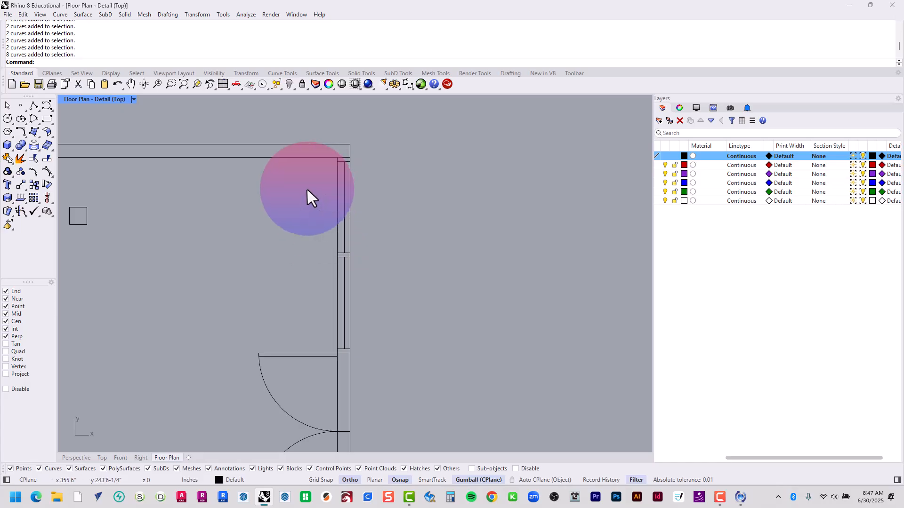
{"action": "left_click_drag", "start_coordinate": [305, 184], "coordinate": [414, 119]}
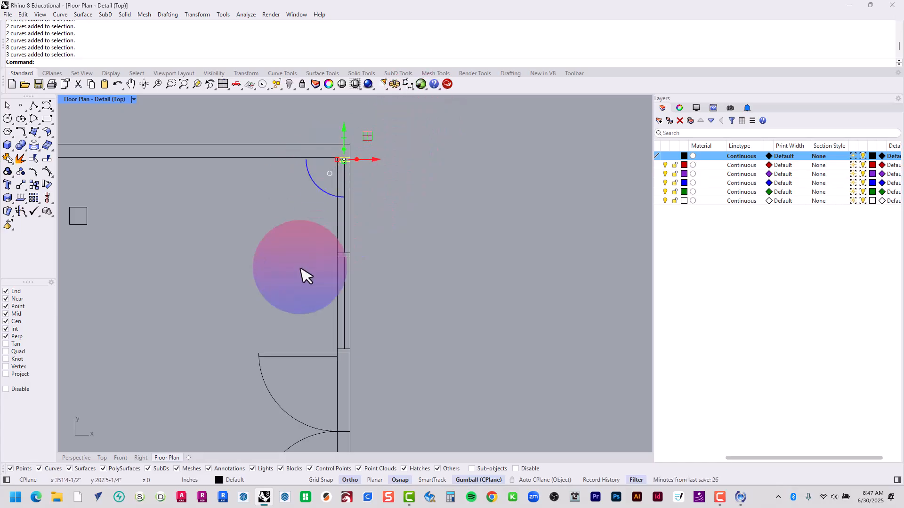
{"action": "left_click_drag", "start_coordinate": [293, 288], "coordinate": [404, 232], "text": "shift"}
{"action": "right_click_drag", "start_coordinate": [358, 344], "coordinate": [345, 204]}
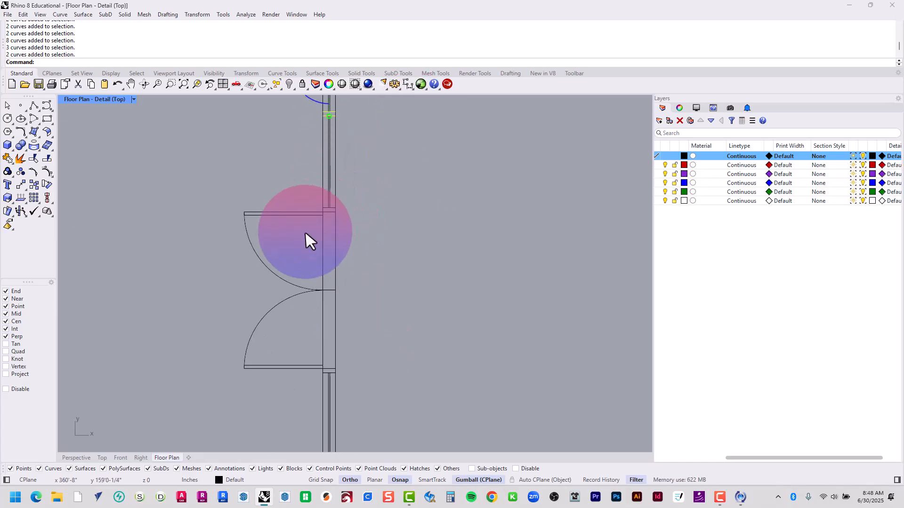
{"action": "left_click_drag", "start_coordinate": [305, 231], "coordinate": [370, 189], "text": "shift"}
Add the short jamb and mullion lines of the two windows below the double door to the selection
{"action": "right_click_drag", "start_coordinate": [332, 310], "coordinate": [346, 197]}
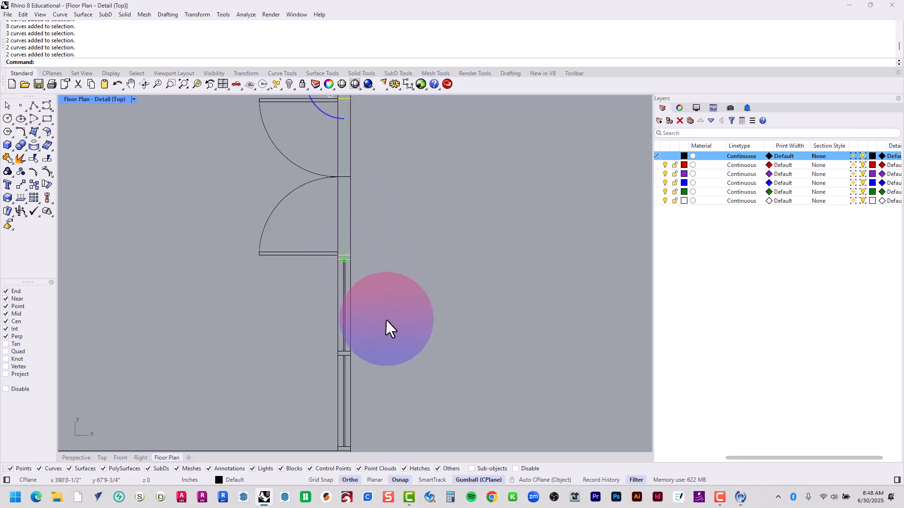
{"action": "right_click_drag", "start_coordinate": [385, 319], "coordinate": [379, 182]}
{"action": "left_click_drag", "start_coordinate": [306, 249], "coordinate": [401, 182], "text": "shift"}
{"action": "left_click_drag", "start_coordinate": [301, 283], "coordinate": [383, 359], "text": "shift"}
{"action": "scroll", "coordinate": [345, 332], "scroll_direction": "down", "scroll_amount": 5}
{"action": "right_click_drag", "start_coordinate": [299, 338], "coordinate": [383, 354]}
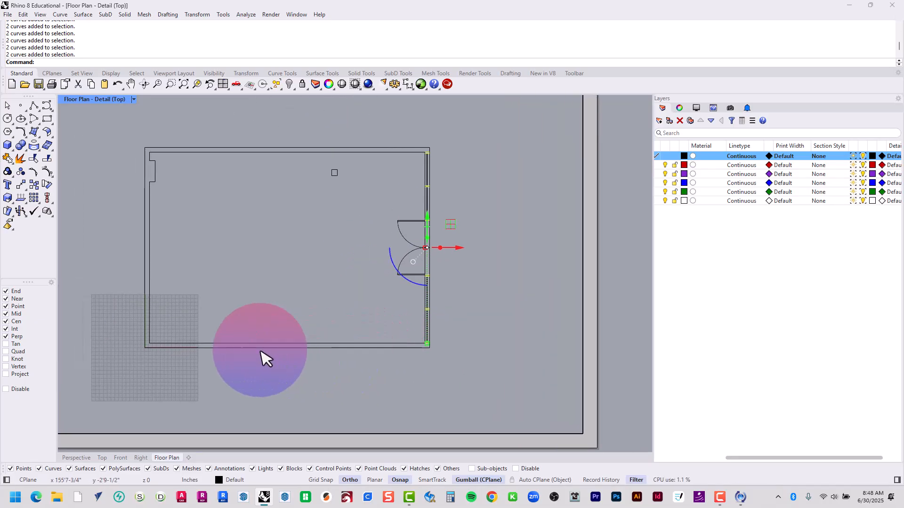
Add the wall outlines of the other three sides to the selection, leaving out the long outer line of the window wall
{"action": "left_click_drag", "start_coordinate": [225, 367], "coordinate": [112, 127], "text": "shift"}
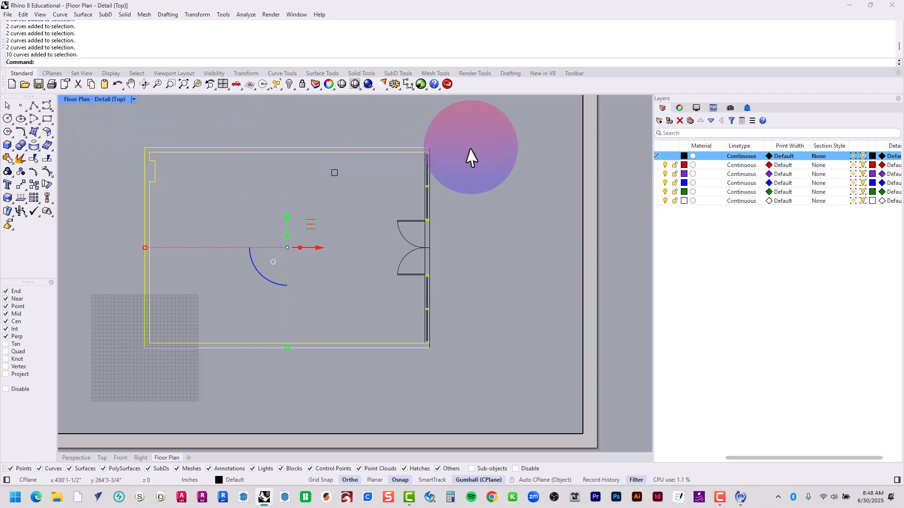
{"action": "scroll", "coordinate": [435, 157], "scroll_direction": "up", "scroll_amount": 5}
{"action": "left_click", "coordinate": [415, 137], "text": "shift"}
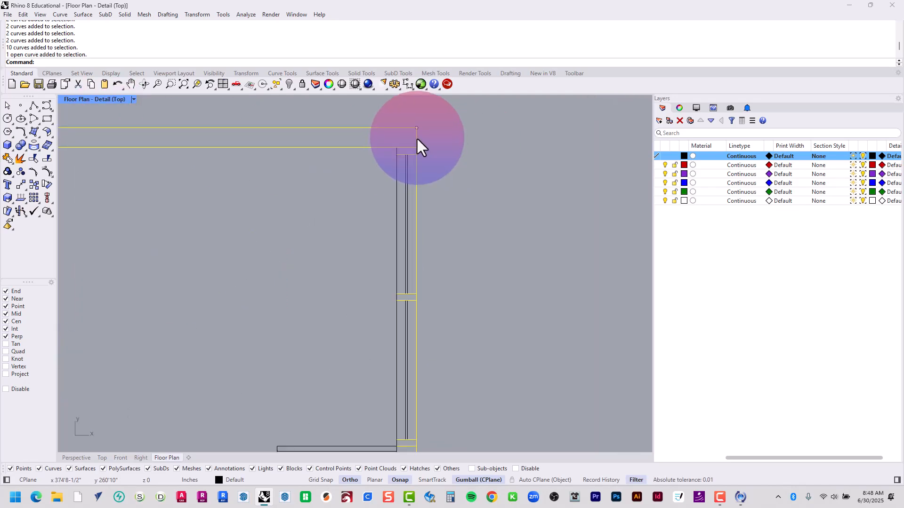
{"action": "left_click", "coordinate": [416, 137], "text": "ctrl"}
{"action": "scroll", "coordinate": [454, 140], "scroll_direction": "down", "scroll_amount": 5}
{"action": "right_click_drag", "start_coordinate": [462, 174], "coordinate": [588, 252]}
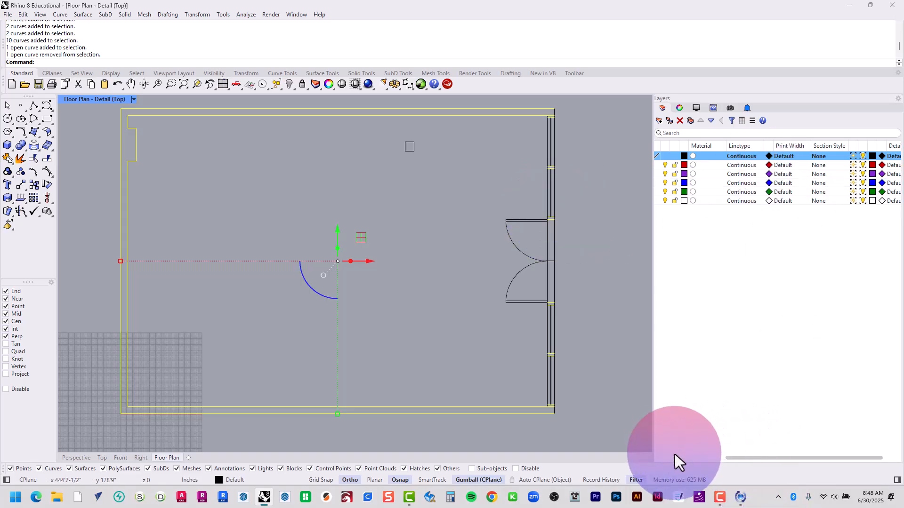
Move the selected wall outlines and window jamb and mullion lines to Layer 01
{"action": "left_click_drag", "start_coordinate": [737, 457], "coordinate": [657, 458]}
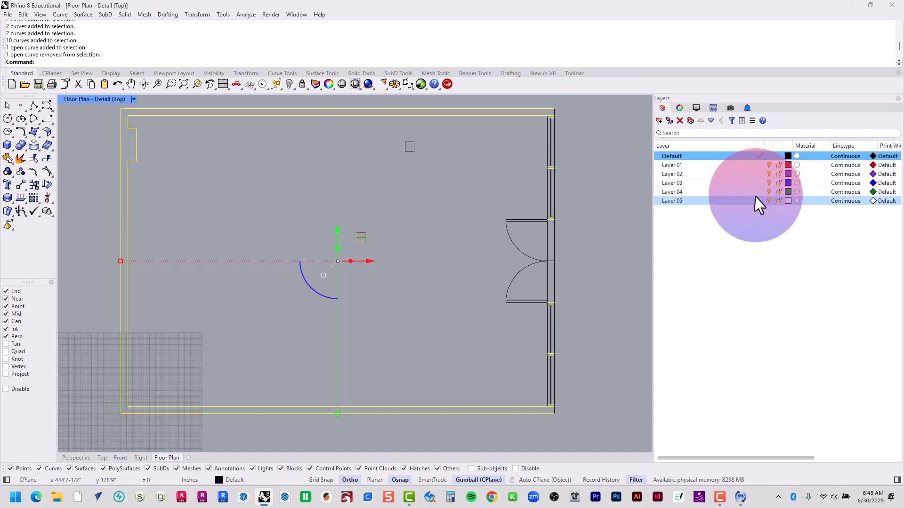
{"action": "right_click", "coordinate": [671, 166]}
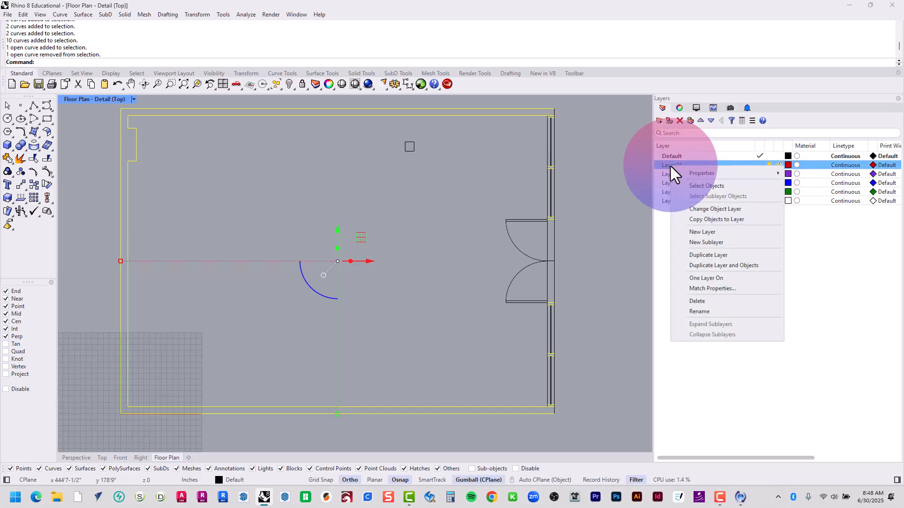
{"action": "left_click", "coordinate": [690, 209]}
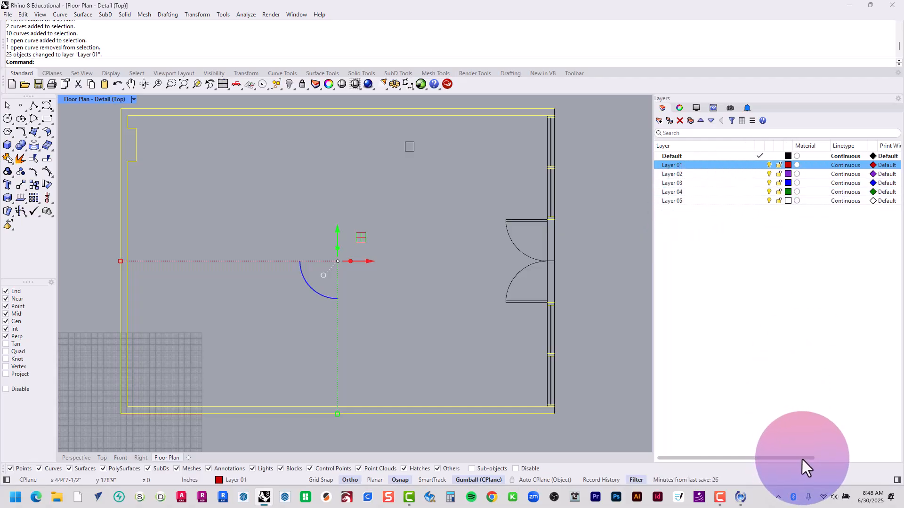
Set the print width of Layer 01 to 0.3 mm and leave the detail view for the layout sheet
{"action": "left_click_drag", "start_coordinate": [806, 459], "coordinate": [839, 457]}
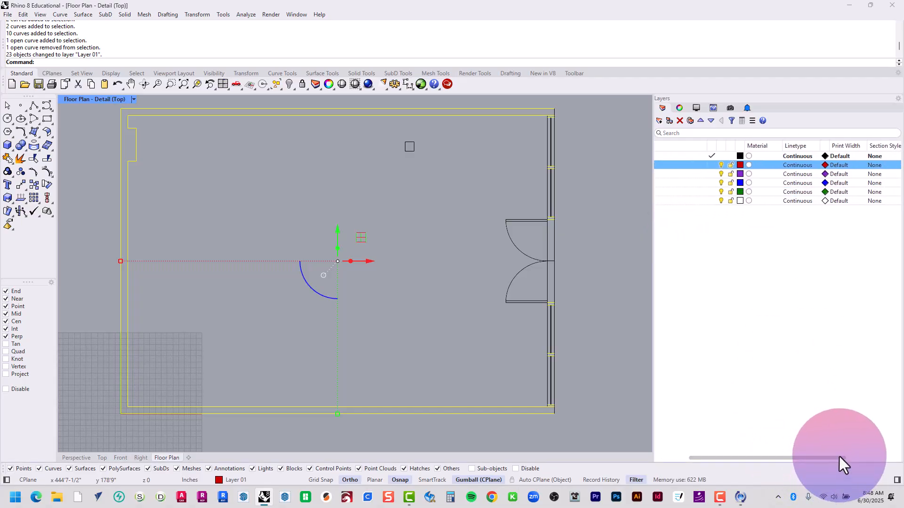
{"action": "left_click", "coordinate": [840, 166]}
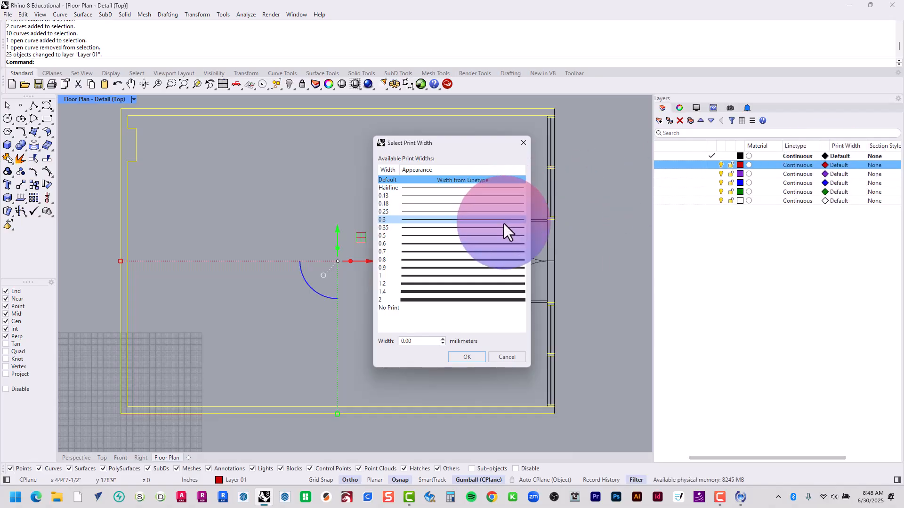
{"action": "left_click", "coordinate": [503, 220]}
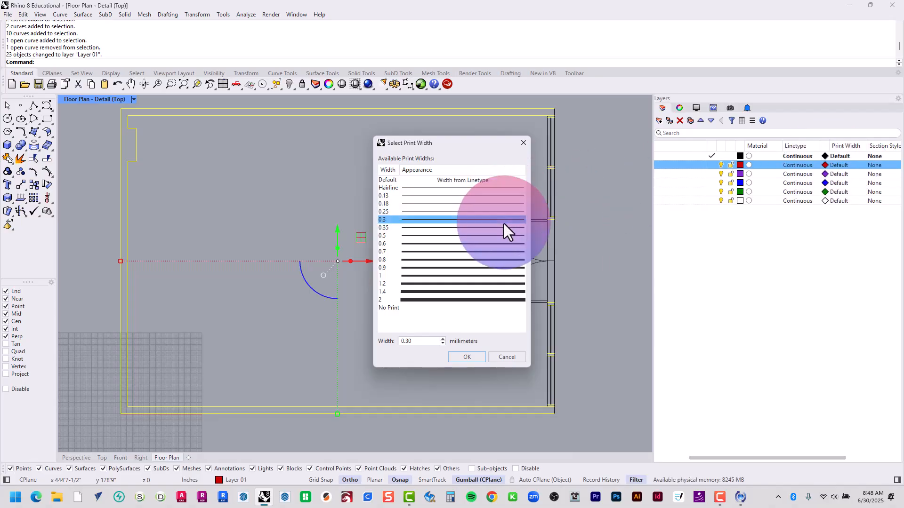
{"action": "left_click", "coordinate": [471, 360]}
{"action": "double_click", "coordinate": [467, 357]}
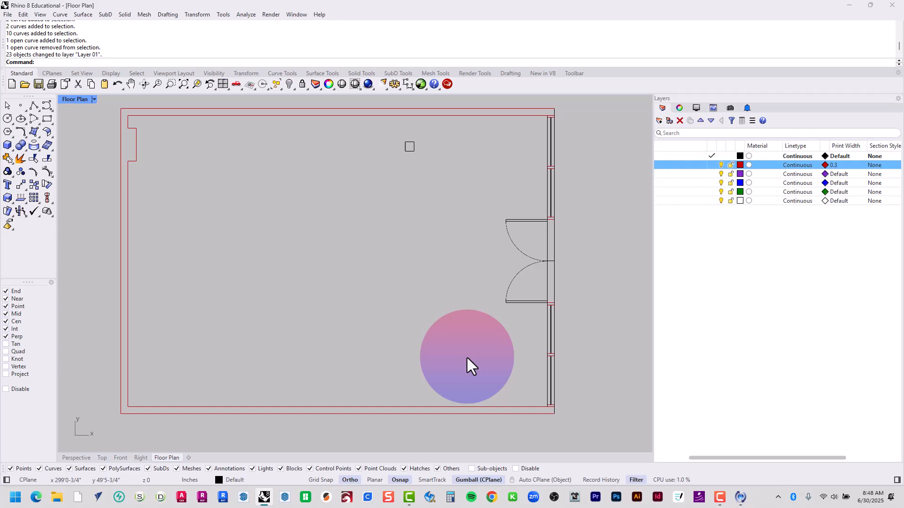
Examine the printed line thickness on the layout at the upper corner of the window wall
{"action": "scroll", "coordinate": [85, 117], "scroll_direction": "up", "scroll_amount": 7}
{"action": "scroll", "coordinate": [205, 118], "scroll_direction": "up", "scroll_amount": 6}
{"action": "right_click_drag", "start_coordinate": [445, 252], "coordinate": [209, 296]}
{"action": "scroll", "coordinate": [205, 290], "scroll_direction": "down", "scroll_amount": 12}
{"action": "right_click_drag", "start_coordinate": [385, 327], "coordinate": [201, 305]}
{"action": "right_click_drag", "start_coordinate": [393, 315], "coordinate": [137, 287]}
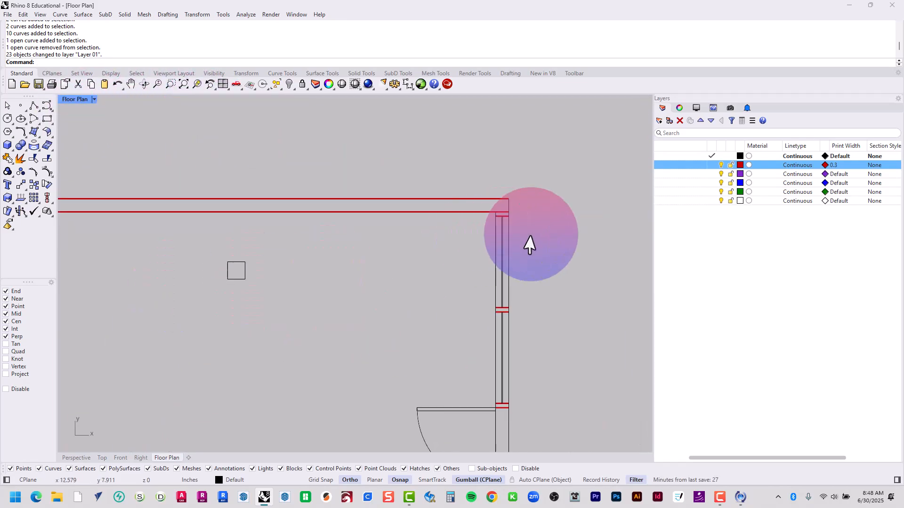
{"action": "scroll", "coordinate": [497, 212], "scroll_direction": "up", "scroll_amount": 10}
{"action": "scroll", "coordinate": [530, 206], "scroll_direction": "up", "scroll_amount": 7}
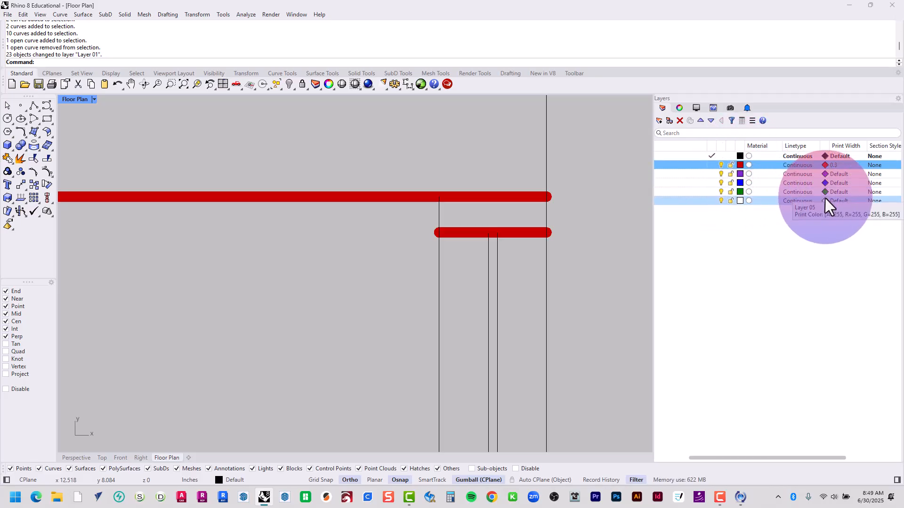
Set the print color of Layer 01 to Black
{"action": "left_click", "coordinate": [824, 164]}
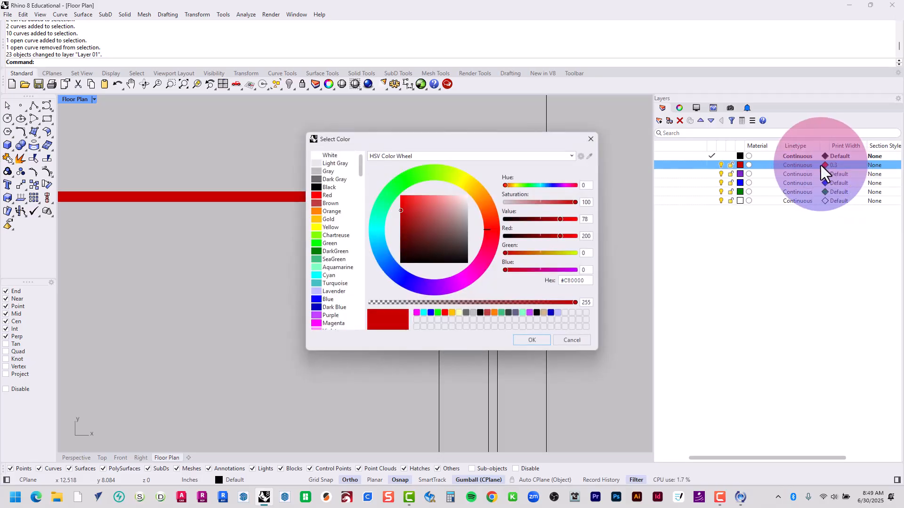
{"action": "double_click", "coordinate": [334, 188]}
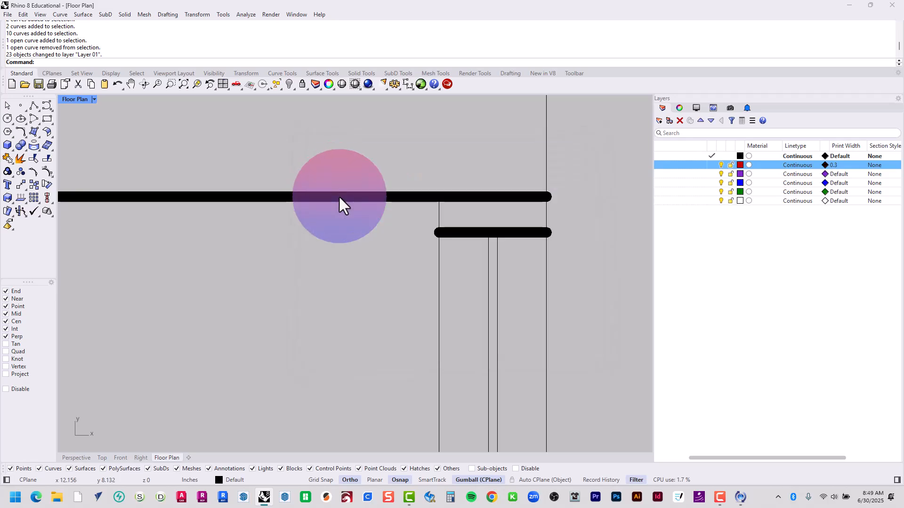
Inspect the line weights along the window wall, checking the corners, jambs and mullions against the thin long wall lines
{"action": "scroll", "coordinate": [576, 236], "scroll_direction": "down", "scroll_amount": 5}
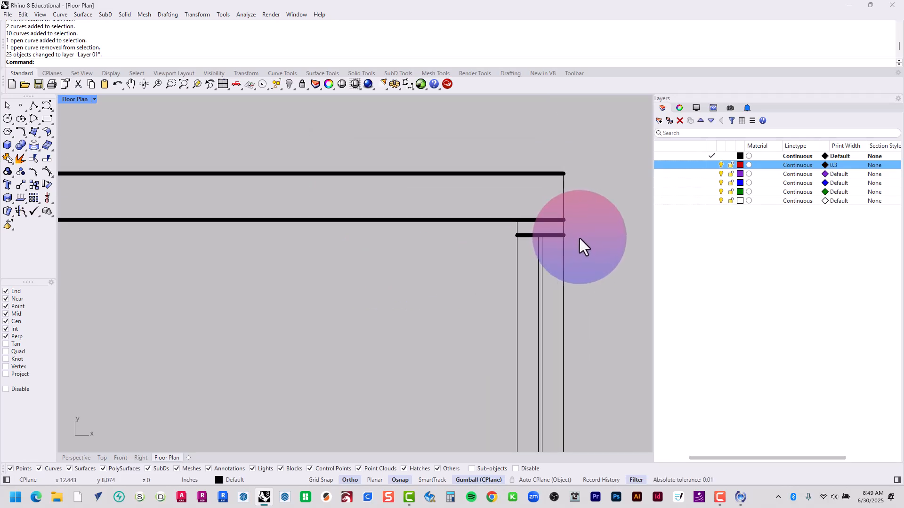
{"action": "scroll", "coordinate": [565, 190], "scroll_direction": "up", "scroll_amount": 9}
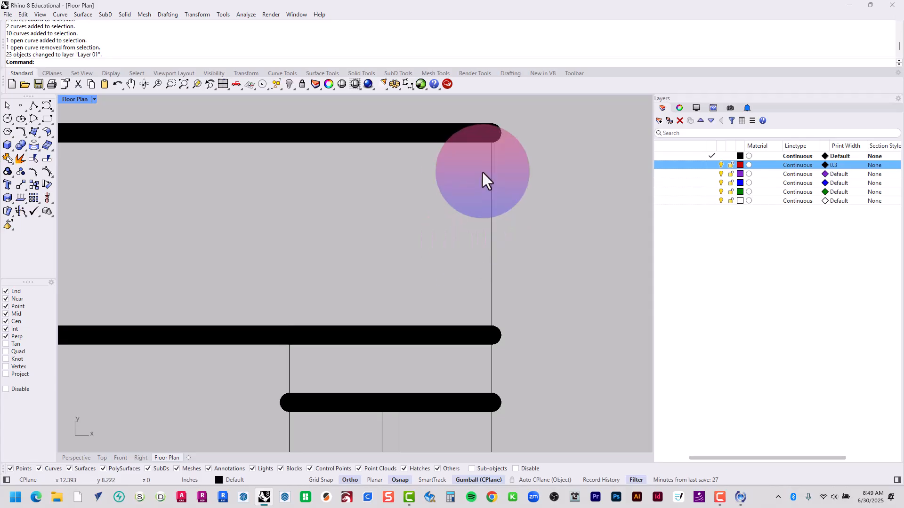
{"action": "scroll", "coordinate": [483, 175], "scroll_direction": "down", "scroll_amount": 8}
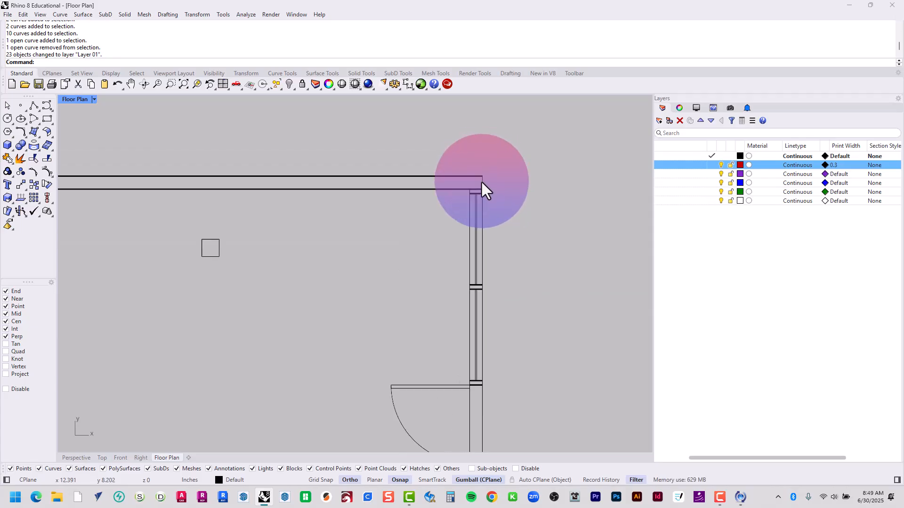
{"action": "scroll", "coordinate": [480, 278], "scroll_direction": "up", "scroll_amount": 12}
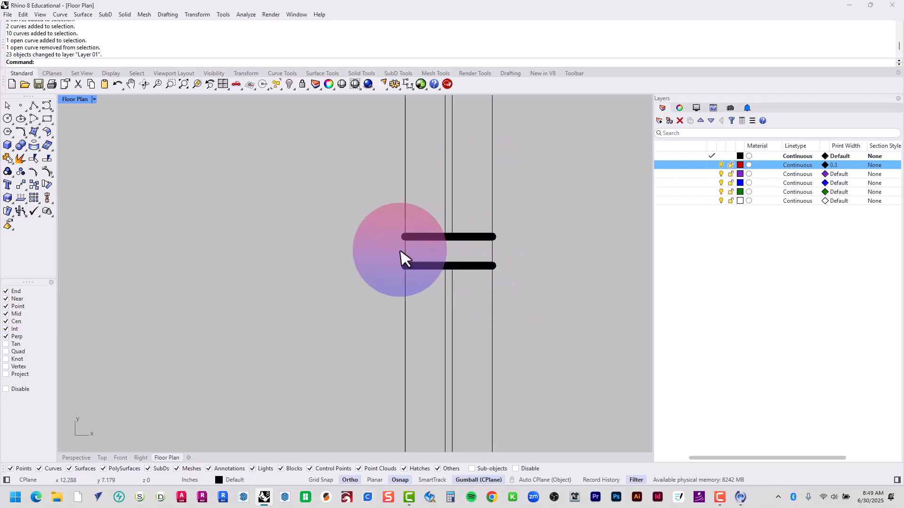
{"action": "scroll", "coordinate": [460, 221], "scroll_direction": "down", "scroll_amount": 8}
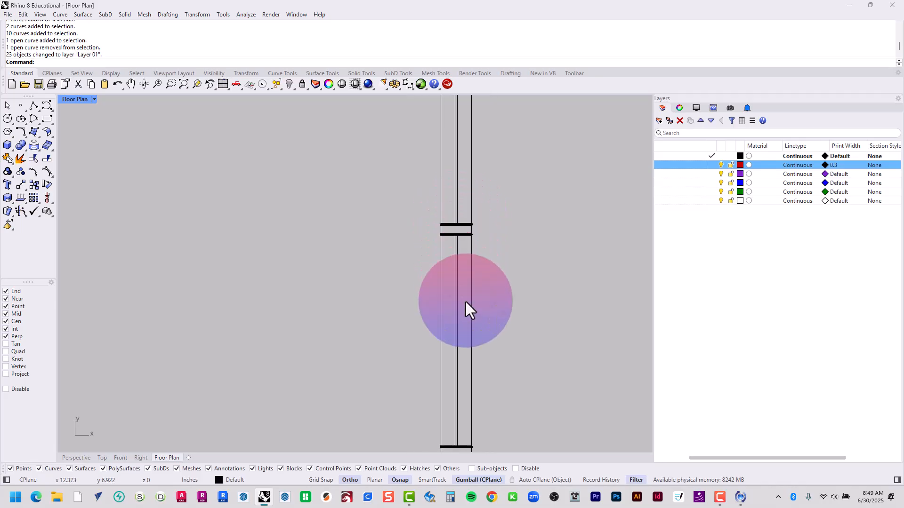
{"action": "right_click_drag", "start_coordinate": [448, 380], "coordinate": [377, 161]}
{"action": "scroll", "coordinate": [399, 351], "scroll_direction": "up", "scroll_amount": 16}
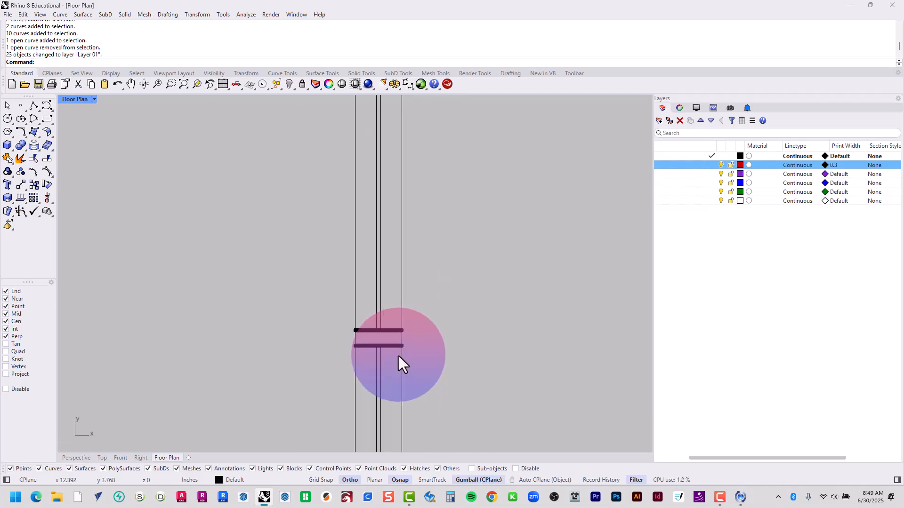
{"action": "right_click_drag", "start_coordinate": [400, 353], "coordinate": [418, 197]}
{"action": "scroll", "coordinate": [426, 204], "scroll_direction": "down", "scroll_amount": 12}
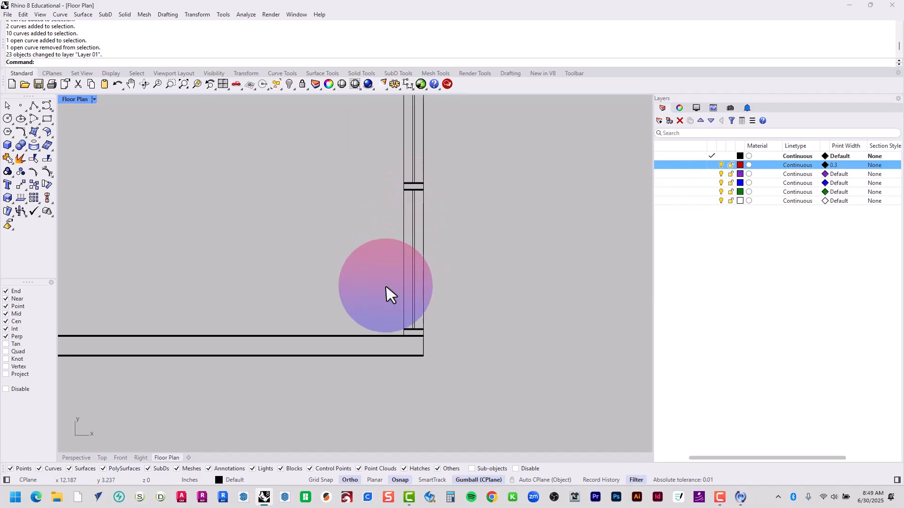
In the detail, start splitting the window wall's two long lines, picking the lower corner's inner wall line and jamb line as cutters
{"action": "double_click", "coordinate": [476, 250]}
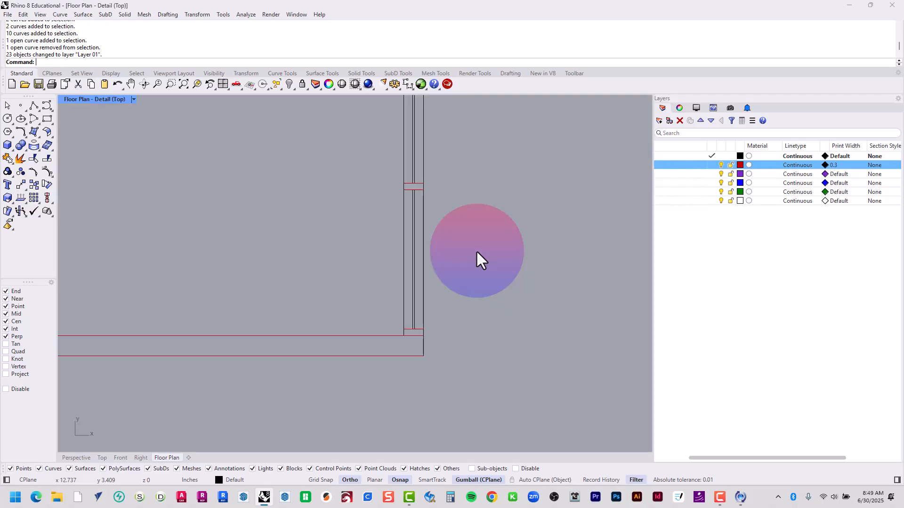
{"action": "left_click", "coordinate": [424, 298]}
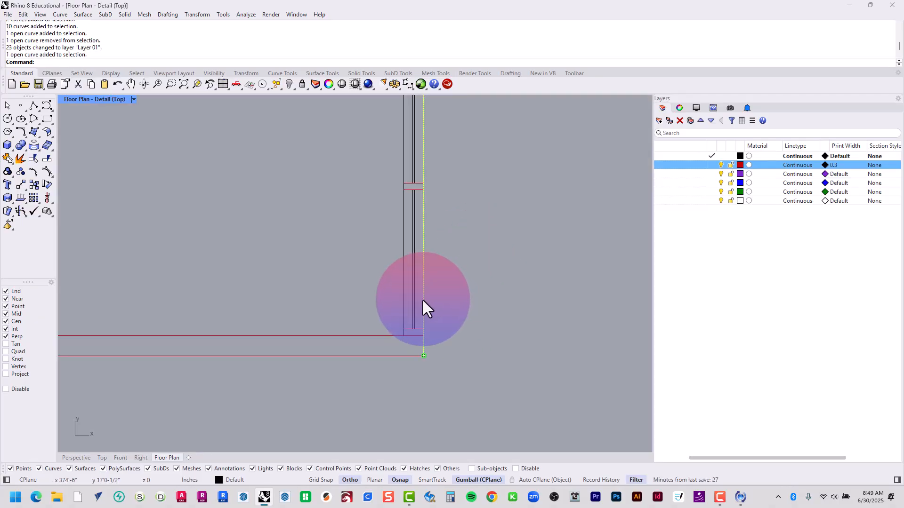
{"action": "left_click", "coordinate": [403, 285], "text": "shift"}
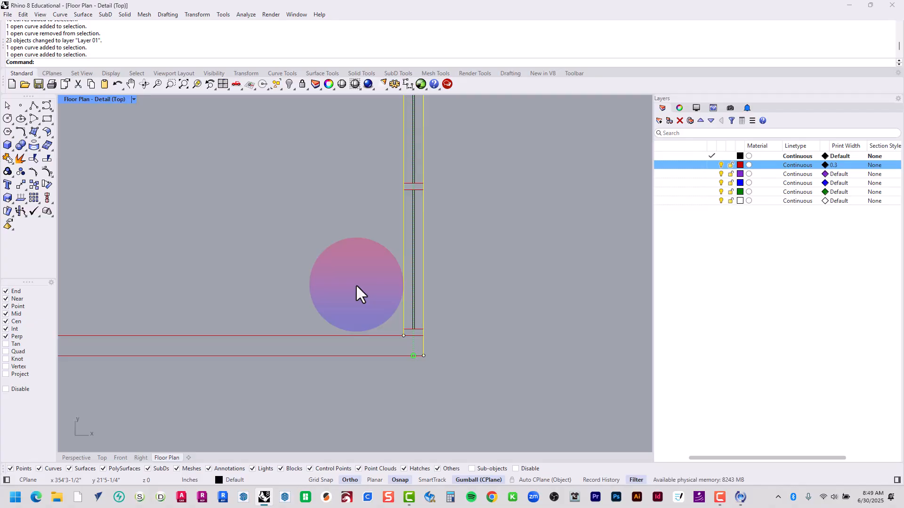
{"action": "type", "text": "Split"}
{"action": "key", "text": "Return"}
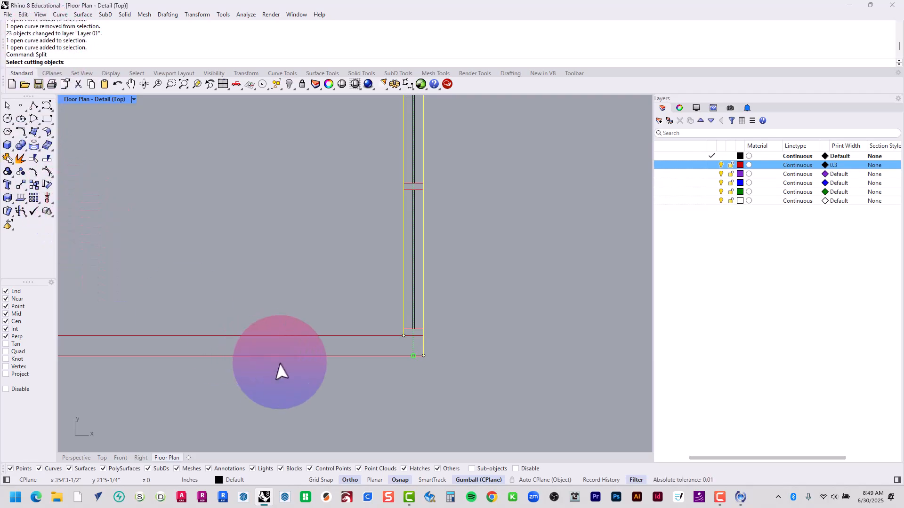
{"action": "scroll", "coordinate": [431, 344], "scroll_direction": "up", "scroll_amount": 10}
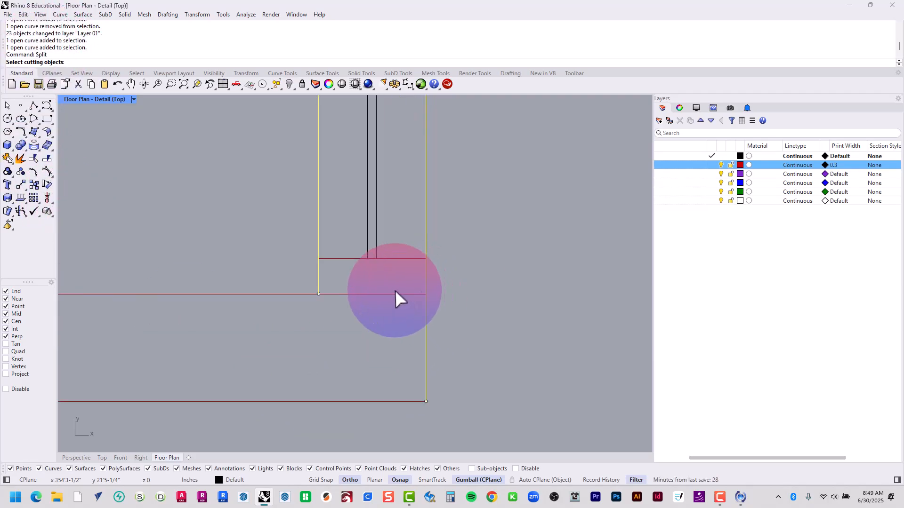
{"action": "left_click", "coordinate": [399, 294]}
{"action": "left_click", "coordinate": [402, 259]}
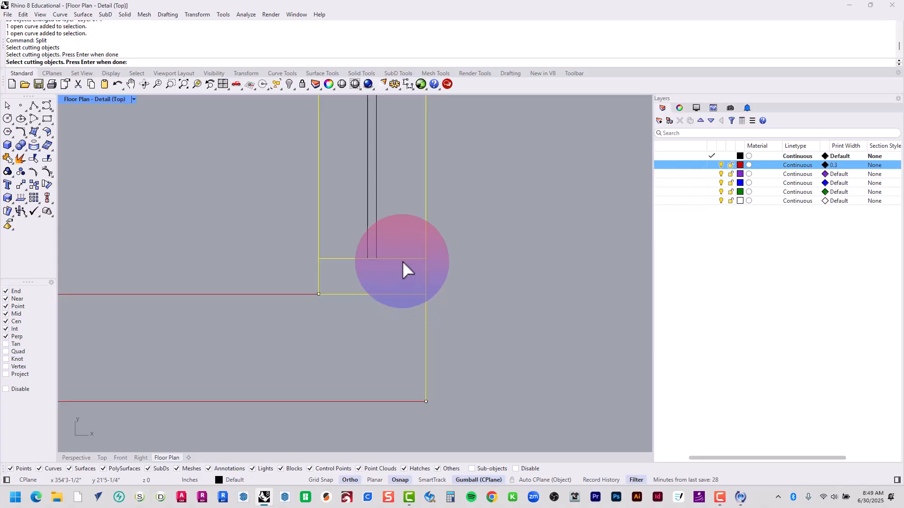
Add the mullion lines and the door-side jamb lines of the windows below the double door as cutting objects
{"action": "scroll", "coordinate": [396, 338], "scroll_direction": "down", "scroll_amount": 10}
{"action": "right_click_drag", "start_coordinate": [351, 124], "coordinate": [354, 325]}
{"action": "left_click_drag", "start_coordinate": [329, 285], "coordinate": [451, 238]}
{"action": "right_click_drag", "start_coordinate": [420, 202], "coordinate": [417, 414]}
{"action": "left_click_drag", "start_coordinate": [352, 204], "coordinate": [427, 174]}
Add the jamb and mullion lines above the double door and the upper wall's lines as cutting objects, and complete the split
{"action": "right_click_drag", "start_coordinate": [428, 122], "coordinate": [394, 317]}
{"action": "right_click_drag", "start_coordinate": [358, 155], "coordinate": [358, 264]}
{"action": "right_click_drag", "start_coordinate": [323, 161], "coordinate": [345, 315]}
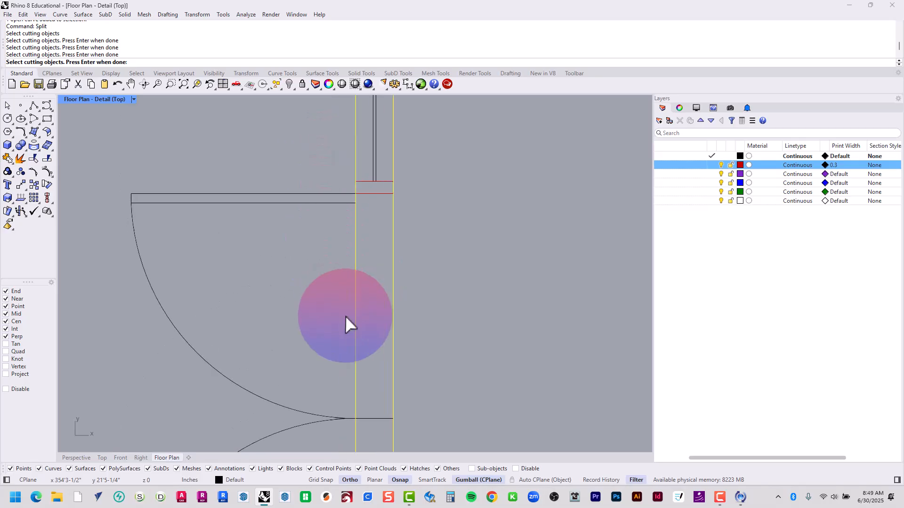
{"action": "right_click_drag", "start_coordinate": [336, 205], "coordinate": [311, 253]}
{"action": "left_click_drag", "start_coordinate": [295, 244], "coordinate": [377, 215]}
{"action": "right_click_drag", "start_coordinate": [376, 173], "coordinate": [346, 400]}
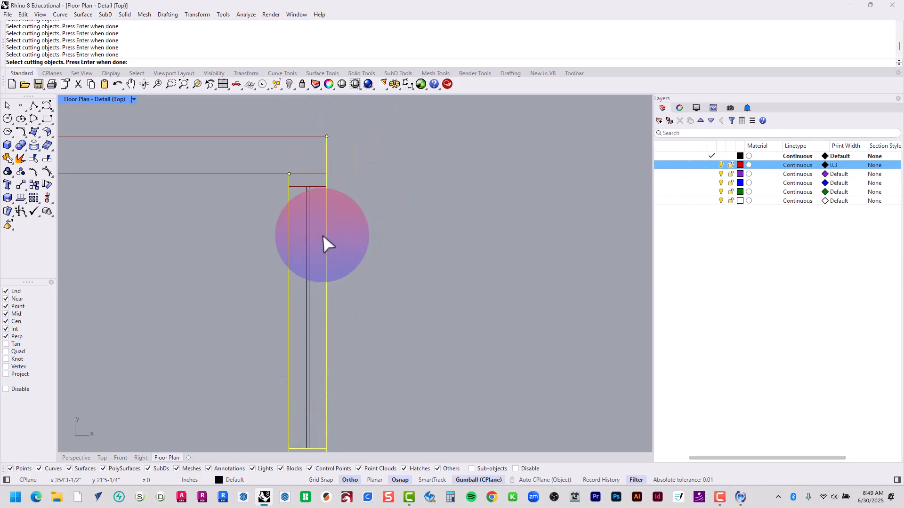
{"action": "left_click_drag", "start_coordinate": [264, 215], "coordinate": [338, 112]}
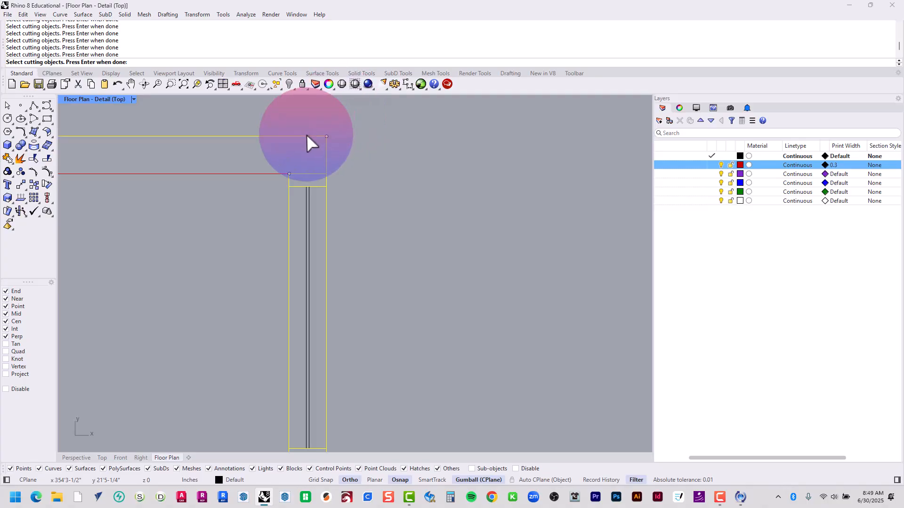
{"action": "left_click", "coordinate": [268, 175]}
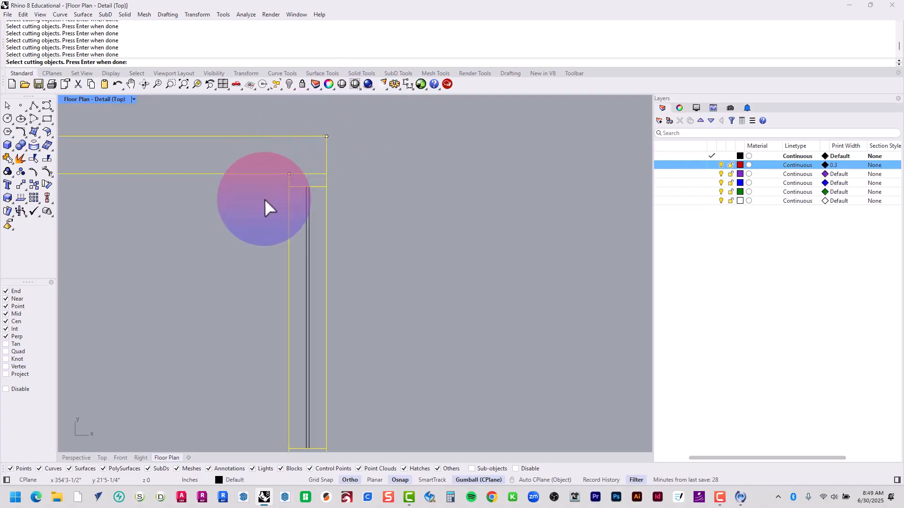
{"action": "key", "text": "Return"}
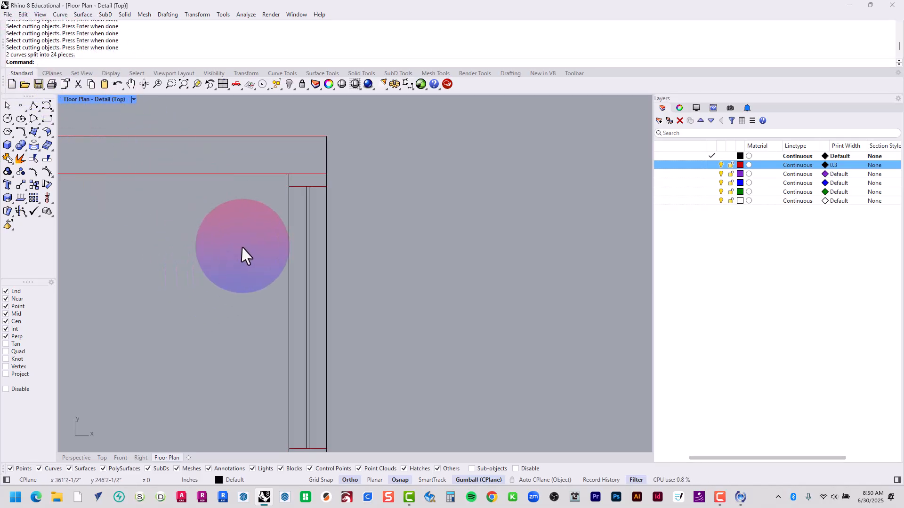
Move the short split wall pieces at the upper corner of the window wall to Layer 01 and clear the selection
{"action": "key", "text": "Escape"}
{"action": "scroll", "coordinate": [307, 127], "scroll_direction": "up", "scroll_amount": 5}
{"action": "mouse_move", "coordinate": [209, 114]}
{"action": "left_mouse_down"}
{"action": "mouse_move", "coordinate": [403, 315]}
{"action": "mouse_move", "coordinate": [429, 327]}
{"action": "mouse_move", "coordinate": [422, 319]}
{"action": "left_mouse_up"}
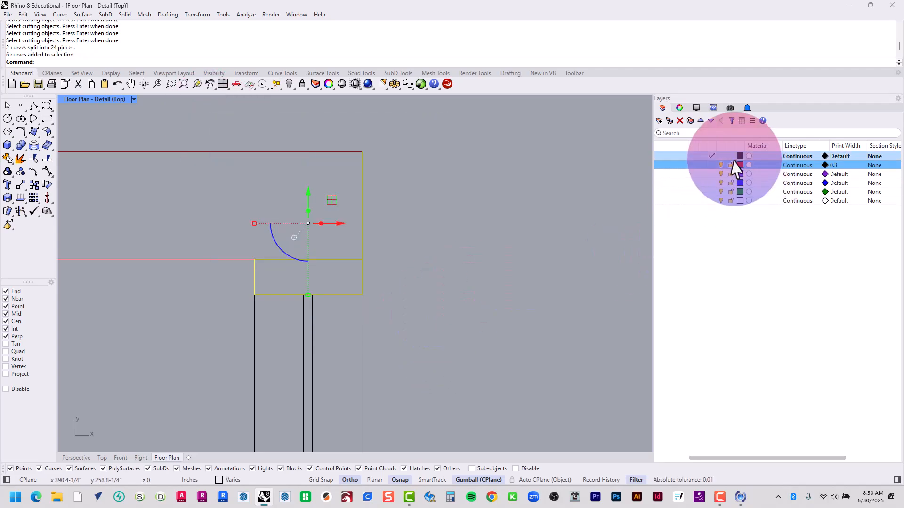
{"action": "right_click", "coordinate": [701, 166]}
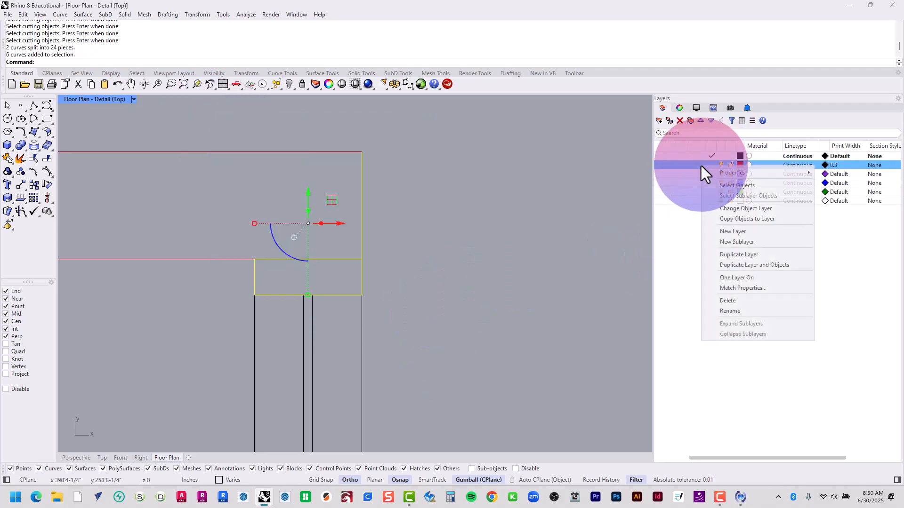
{"action": "left_click", "coordinate": [728, 209]}
{"action": "left_click_drag", "start_coordinate": [747, 457], "coordinate": [668, 459]}
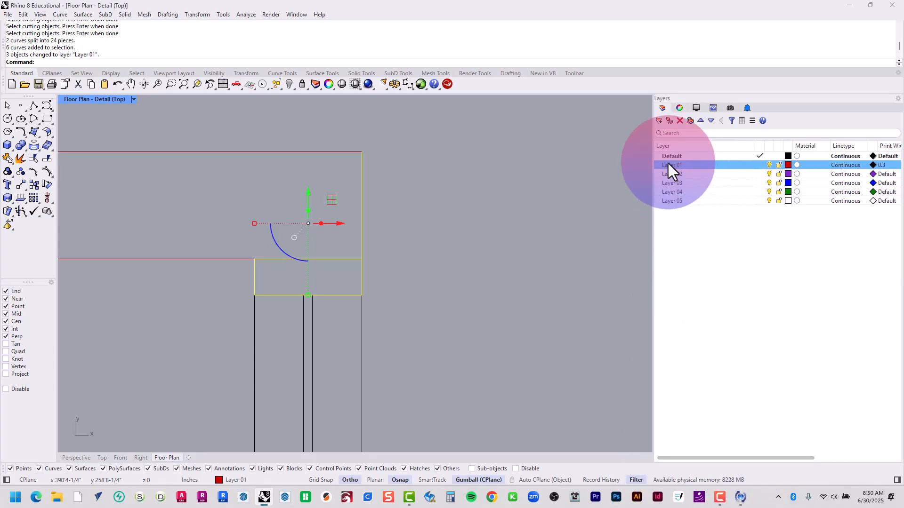
{"action": "left_click", "coordinate": [553, 278]}
Move the short split pieces and lines of the mullion between the windows above the double door to Layer 01
{"action": "right_click_drag", "start_coordinate": [462, 348], "coordinate": [444, 182]}
{"action": "scroll", "coordinate": [445, 183], "scroll_direction": "down", "scroll_amount": 11}
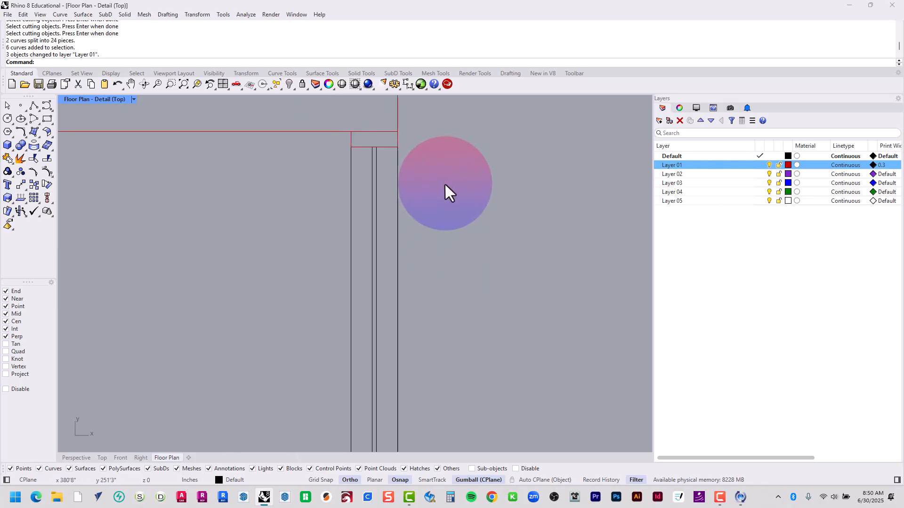
{"action": "right_click_drag", "start_coordinate": [423, 377], "coordinate": [407, 261]}
{"action": "scroll", "coordinate": [346, 299], "scroll_direction": "up", "scroll_amount": 2}
{"action": "left_click_drag", "start_coordinate": [345, 301], "coordinate": [456, 262]}
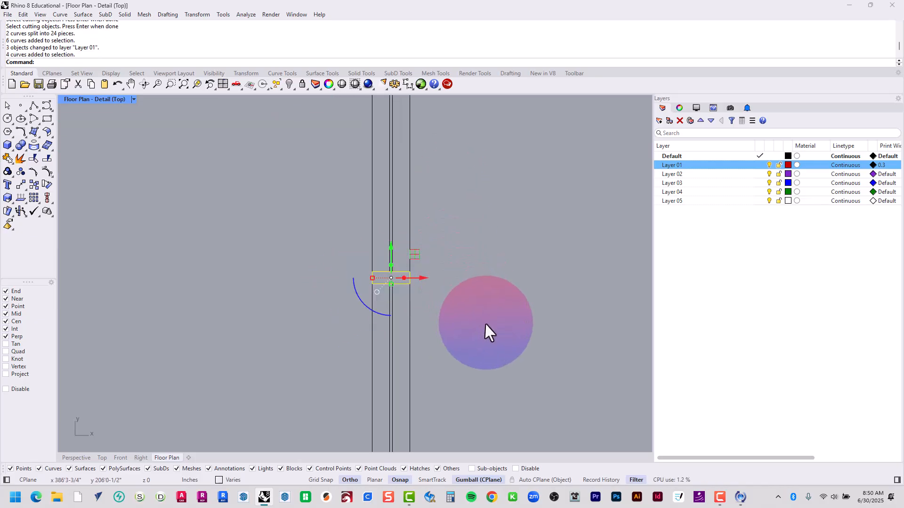
{"action": "right_click", "coordinate": [721, 169]}
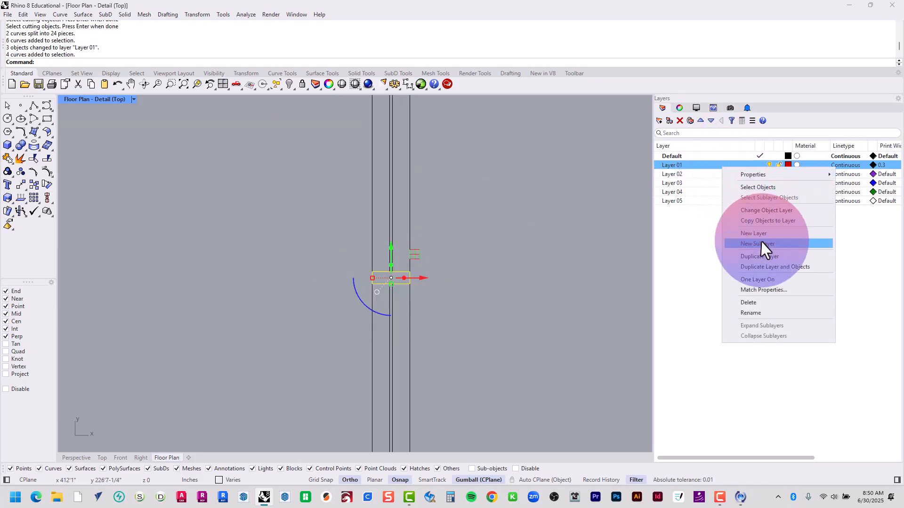
{"action": "left_click", "coordinate": [761, 210]}
Move the jamb pieces on both sides of the double door, the lower windows' mullion and the lower corner pieces to Layer 01
{"action": "mouse_move", "coordinate": [492, 382]}
{"action": "right_mouse_down"}
{"action": "mouse_move", "coordinate": [485, 233]}
{"action": "mouse_move", "coordinate": [468, 293]}
{"action": "mouse_move", "coordinate": [459, 141]}
{"action": "right_mouse_up"}
{"action": "scroll", "coordinate": [345, 121], "scroll_direction": "up", "scroll_amount": 10}
{"action": "left_click_drag", "start_coordinate": [347, 127], "coordinate": [536, 219]}
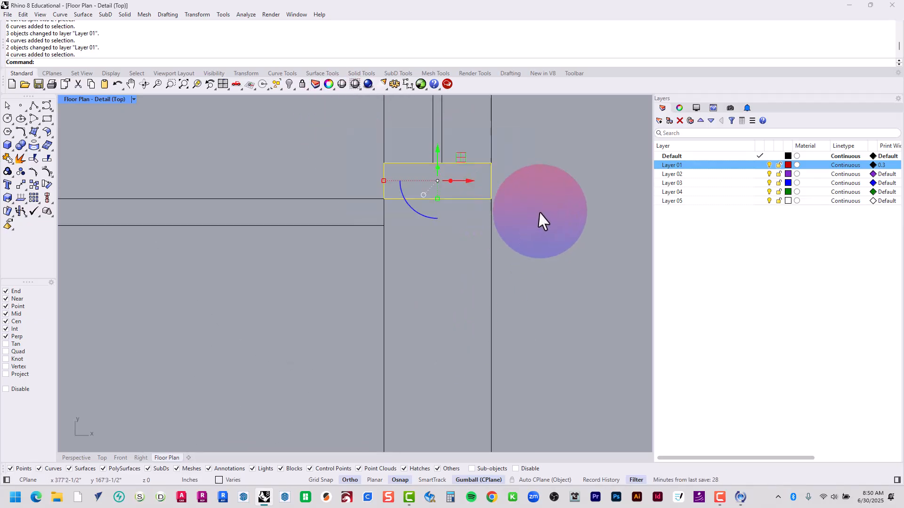
{"action": "scroll", "coordinate": [535, 212], "scroll_direction": "down", "scroll_amount": 12}
{"action": "right_click_drag", "start_coordinate": [536, 411], "coordinate": [450, 177]}
{"action": "right_click_drag", "start_coordinate": [454, 277], "coordinate": [419, 183]}
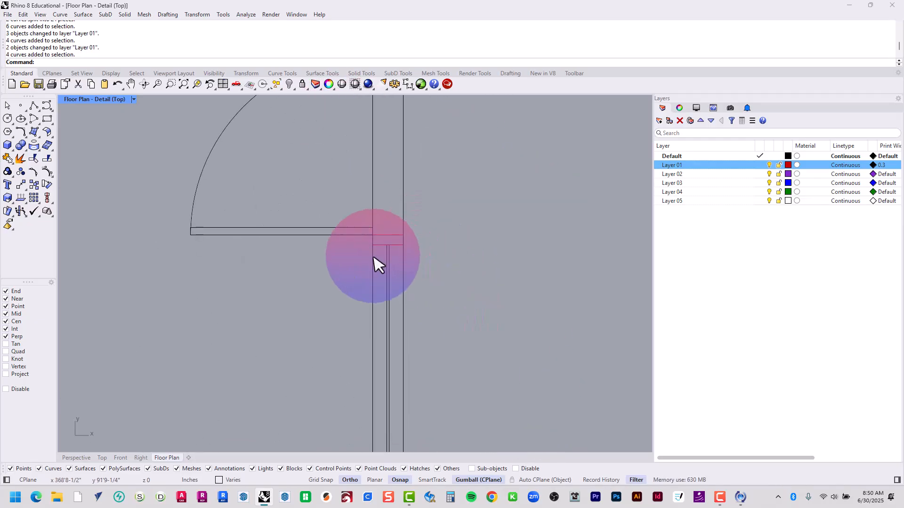
{"action": "scroll", "coordinate": [371, 257], "scroll_direction": "up", "scroll_amount": 10}
{"action": "left_click_drag", "start_coordinate": [352, 258], "coordinate": [514, 190]}
{"action": "scroll", "coordinate": [514, 190], "scroll_direction": "down", "scroll_amount": 13}
{"action": "right_click_drag", "start_coordinate": [505, 383], "coordinate": [467, 259]}
{"action": "left_click_drag", "start_coordinate": [418, 231], "coordinate": [518, 184], "text": "shift"}
{"action": "right_click_drag", "start_coordinate": [490, 343], "coordinate": [451, 252]}
{"action": "left_click_drag", "start_coordinate": [365, 240], "coordinate": [490, 356], "text": "shift"}
{"action": "right_click", "coordinate": [693, 167]}
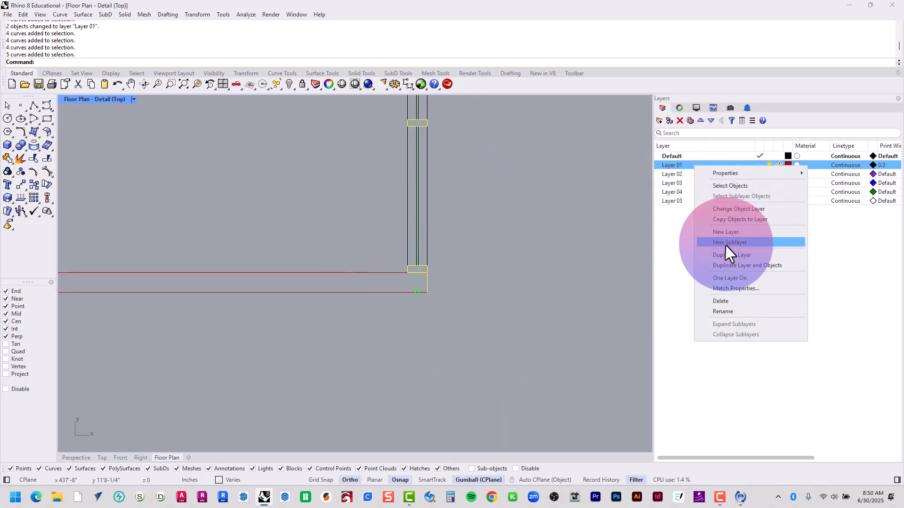
{"action": "left_click", "coordinate": [724, 208]}
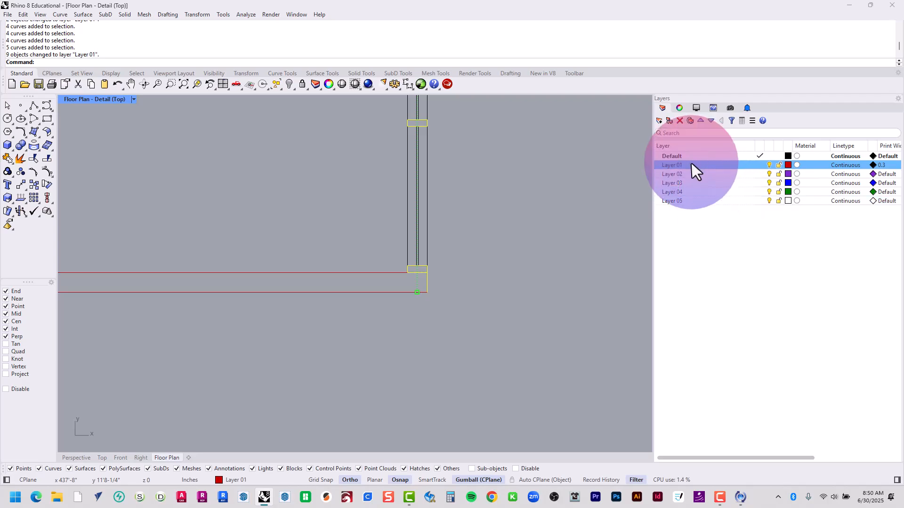
Rename Layer 01 to Heavy and Layer 02 to Medium
{"action": "left_click", "coordinate": [677, 162]}
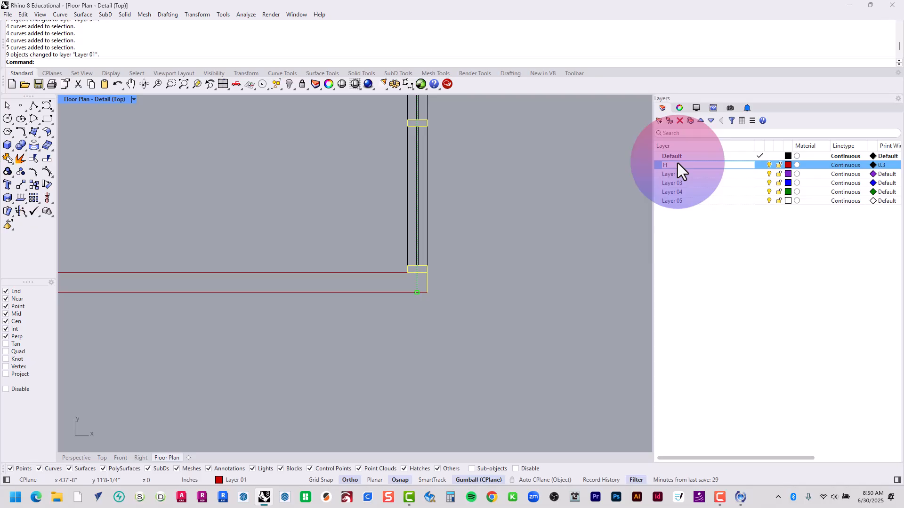
{"action": "type", "text": "Heavy"}
{"action": "key", "text": "Return"}
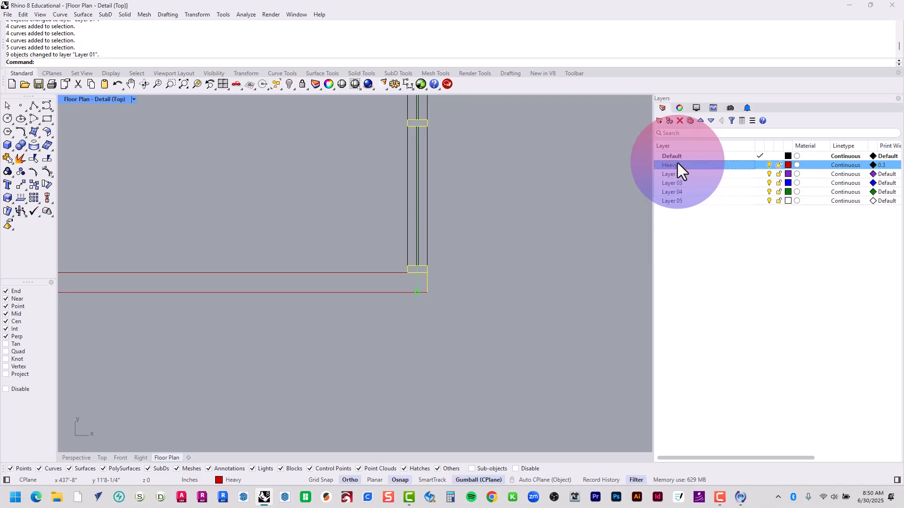
{"action": "left_click", "coordinate": [673, 178]}
{"action": "left_click", "coordinate": [676, 176]}
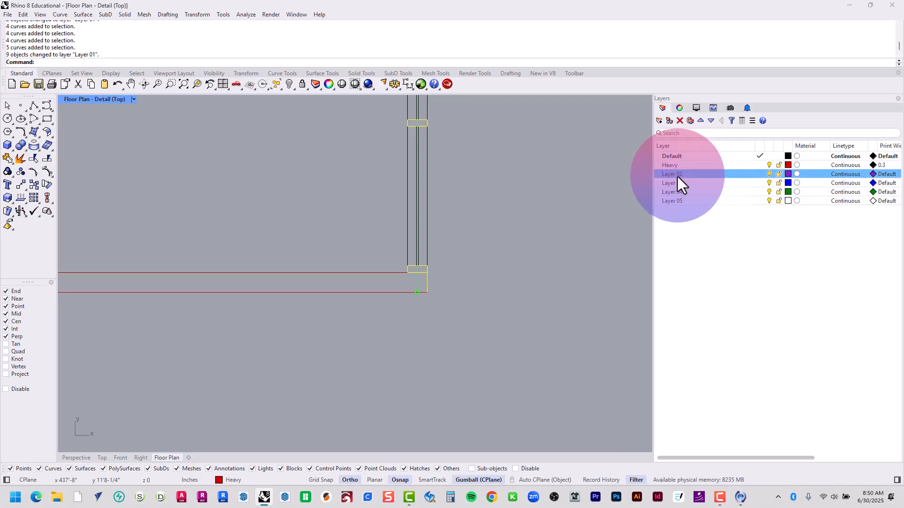
{"action": "type", "text": "Mediu"}
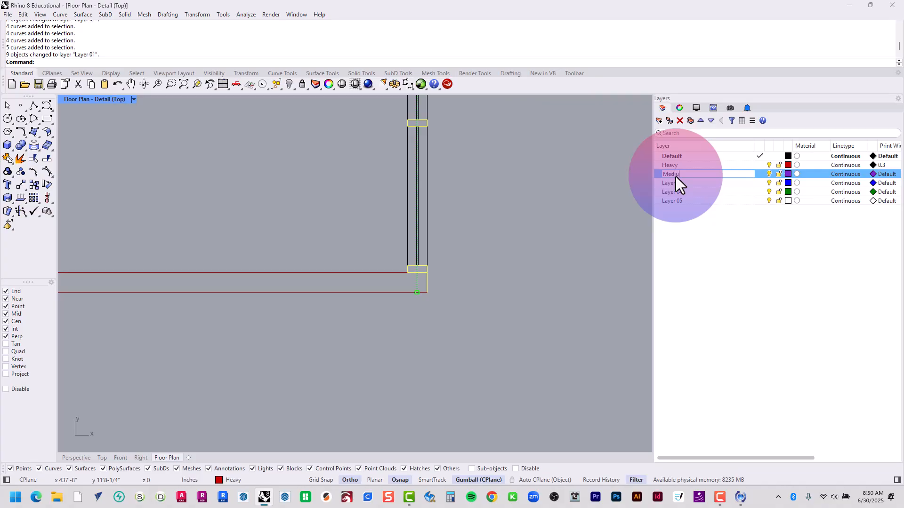
{"action": "type", "text": "m"}
{"action": "key", "text": "Return"}
Rename Layer 03 to Thin and Layer 04 to X-Thin
{"action": "left_click", "coordinate": [681, 184]}
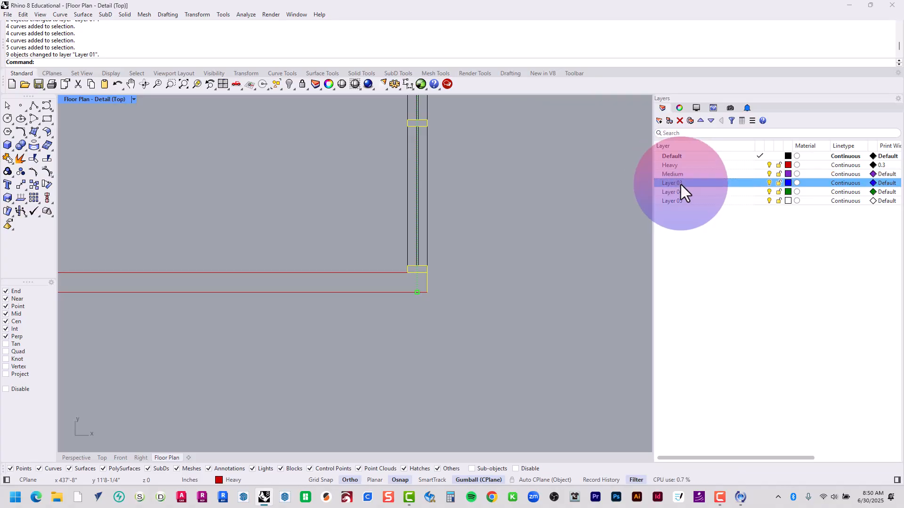
{"action": "left_click", "coordinate": [676, 184]}
{"action": "type", "text": "Thi"}
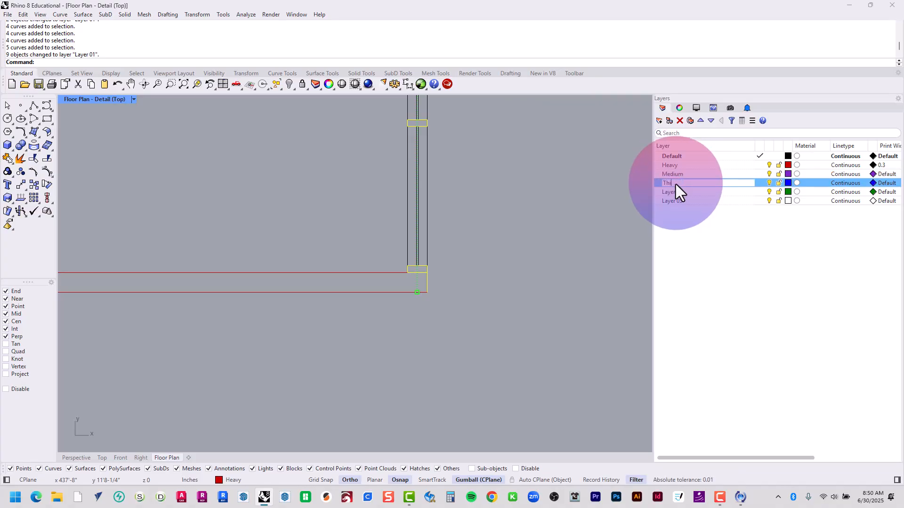
{"action": "type", "text": "n"}
{"action": "key", "text": "Return"}
{"action": "left_click", "coordinate": [676, 194]}
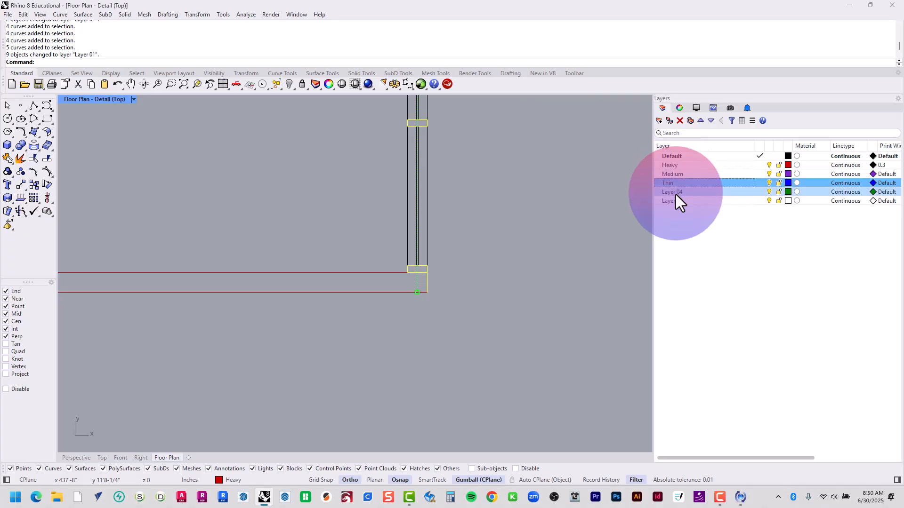
{"action": "left_click", "coordinate": [676, 193]}
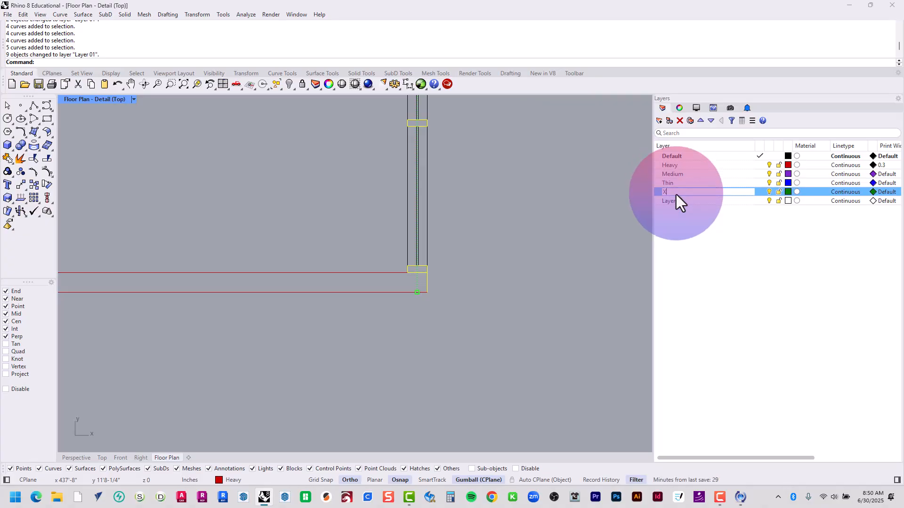
{"action": "type", "text": "X-Thin"}
{"action": "key", "text": "Return"}
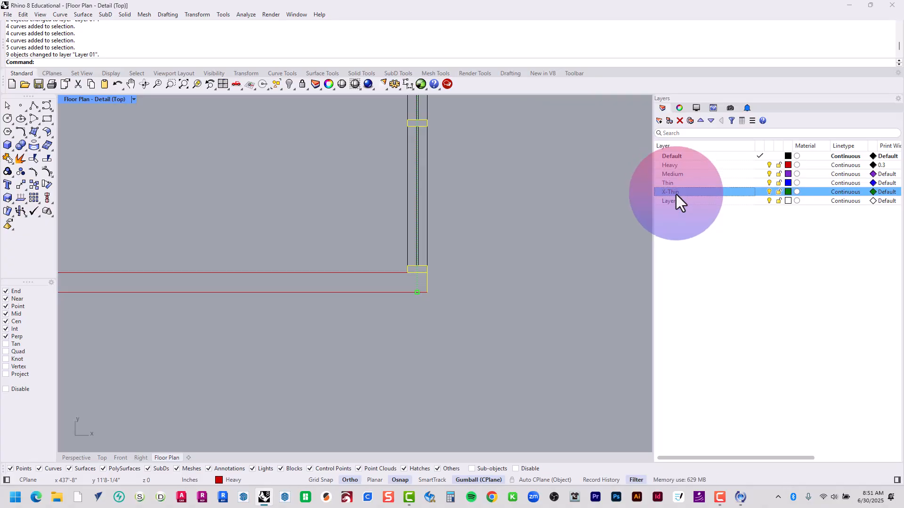
Rename Layer 05 to Annotations
{"action": "left_click", "coordinate": [678, 202]}
{"action": "left_click", "coordinate": [678, 202]}
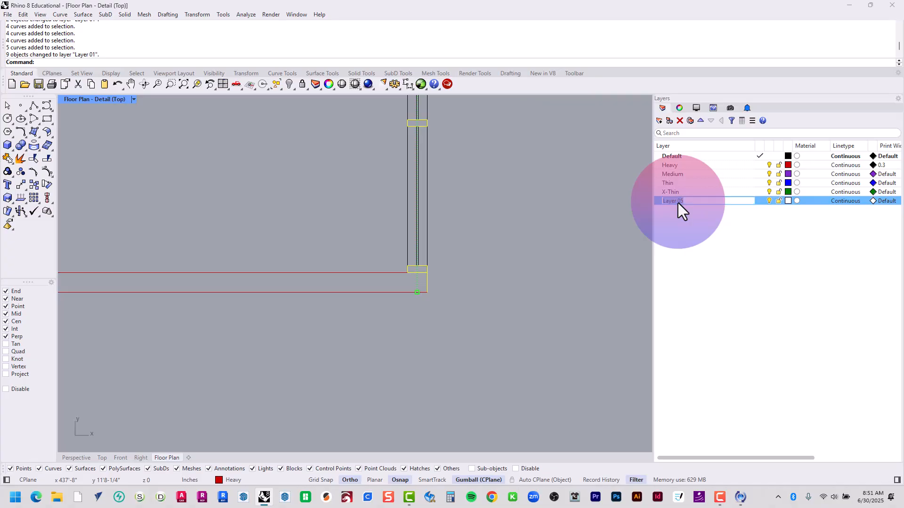
{"action": "type", "text": "Annotations"}
{"action": "key", "text": "Return"}
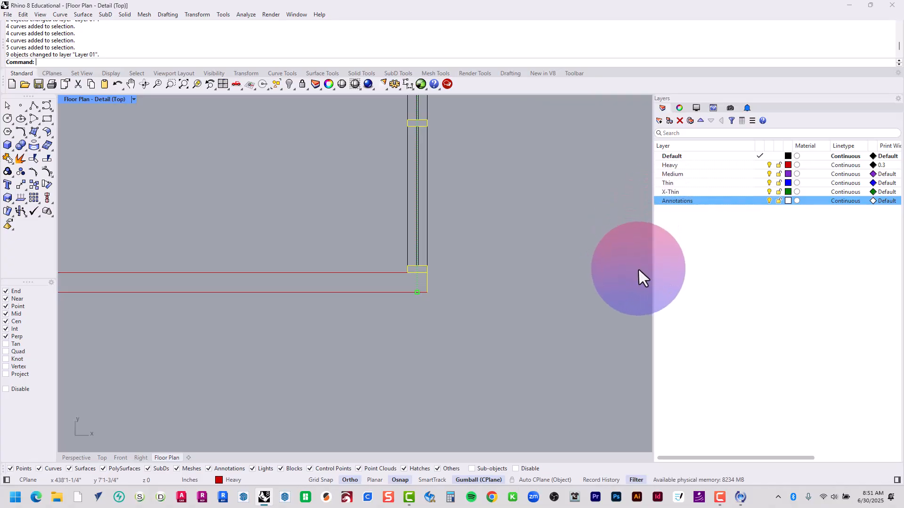
Reorder the layers so Thin comes first, followed by Medium and Heavy, and clear the curve selection
{"action": "left_click", "coordinate": [693, 185]}
{"action": "left_click", "coordinate": [701, 121]}
{"action": "left_click", "coordinate": [700, 121]}
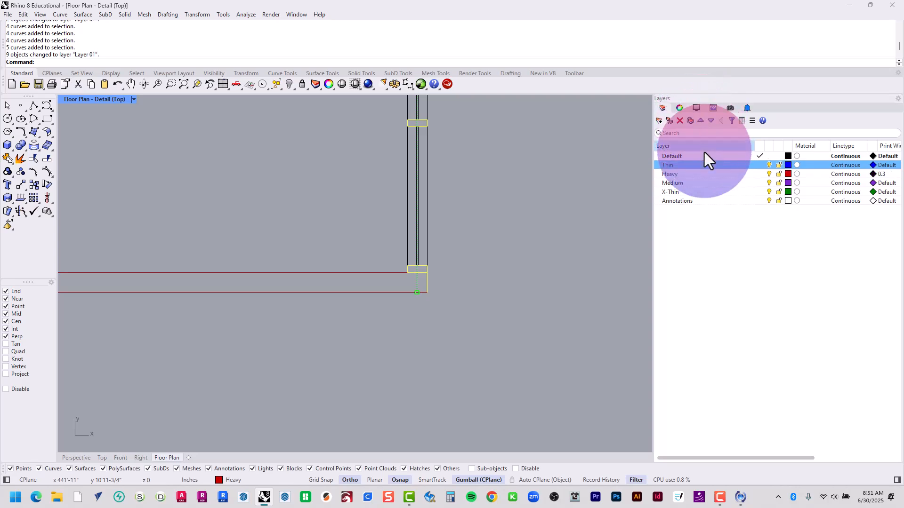
{"action": "left_click", "coordinate": [696, 183]}
{"action": "left_click", "coordinate": [701, 121]}
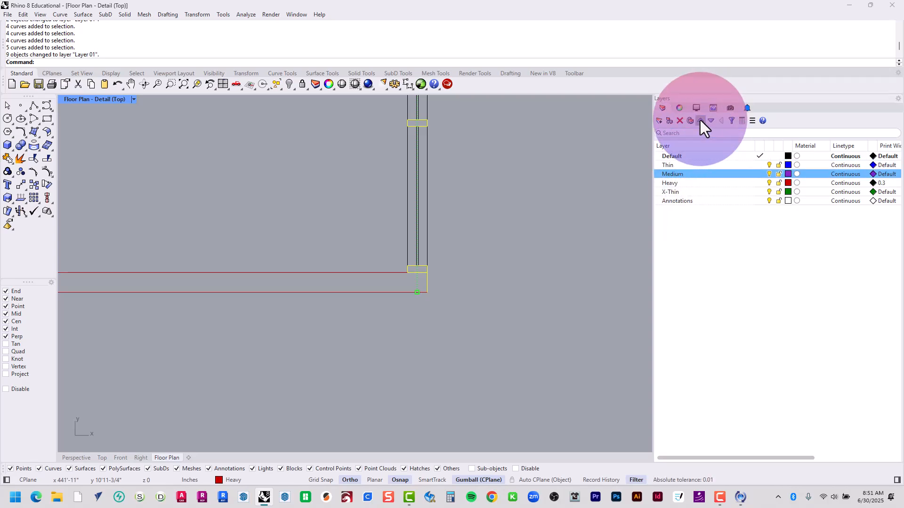
{"action": "left_click", "coordinate": [557, 282]}
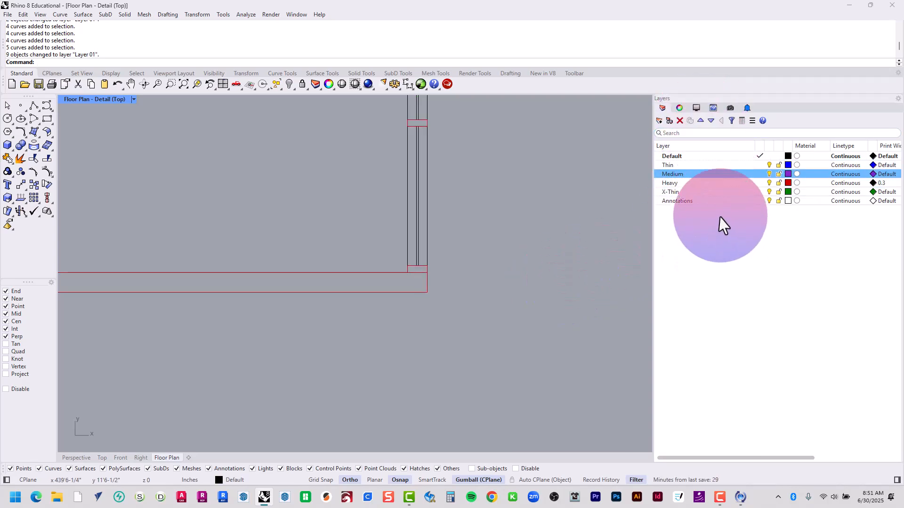
{"action": "left_click", "coordinate": [707, 183]}
Leave the detail and examine the printed line weights around the double door's jamb on the layout
{"action": "scroll", "coordinate": [432, 356], "scroll_direction": "down", "scroll_amount": 5}
{"action": "scroll", "coordinate": [432, 356], "scroll_direction": "up", "scroll_amount": 3}
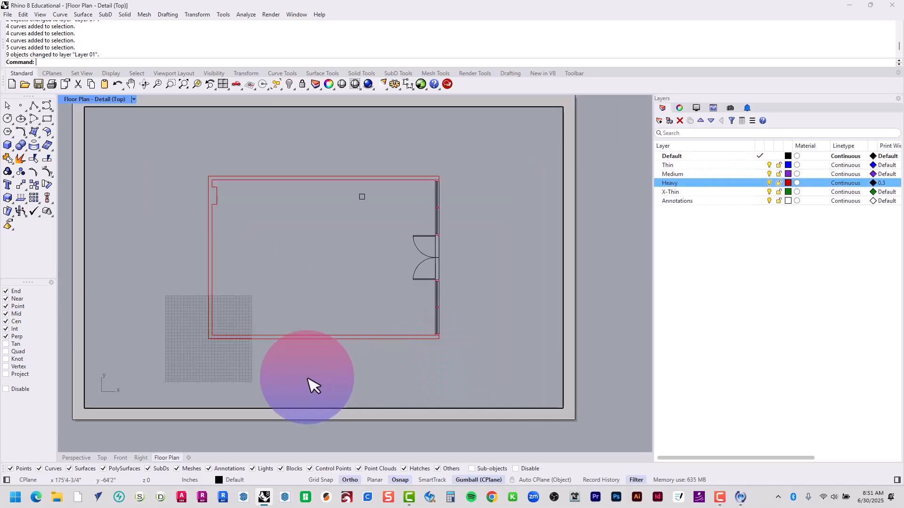
{"action": "double_click", "coordinate": [304, 372]}
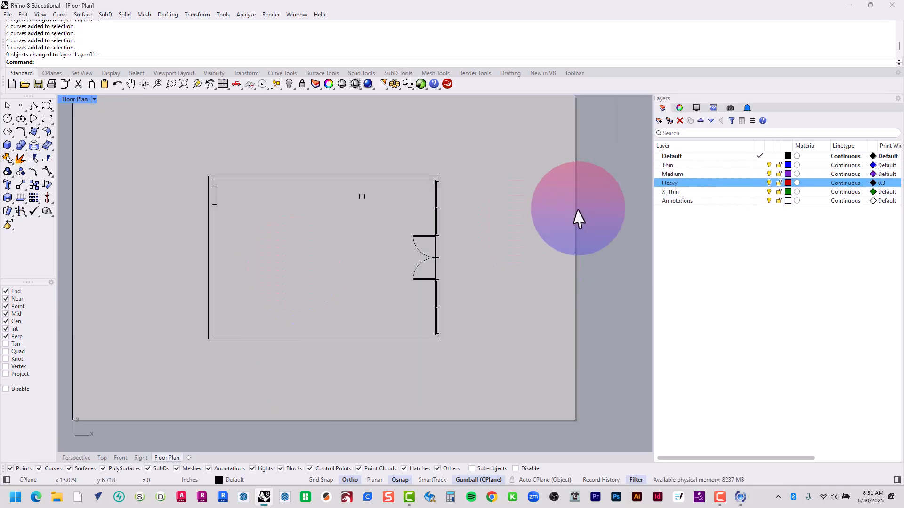
{"action": "scroll", "coordinate": [430, 245], "scroll_direction": "up", "scroll_amount": 7}
{"action": "scroll", "coordinate": [498, 208], "scroll_direction": "up", "scroll_amount": 5}
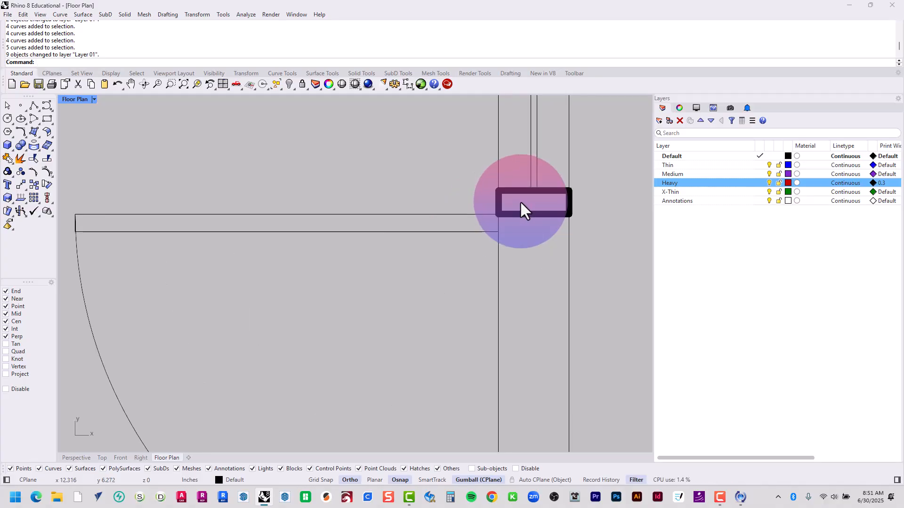
{"action": "scroll", "coordinate": [520, 201], "scroll_direction": "down", "scroll_amount": 3}
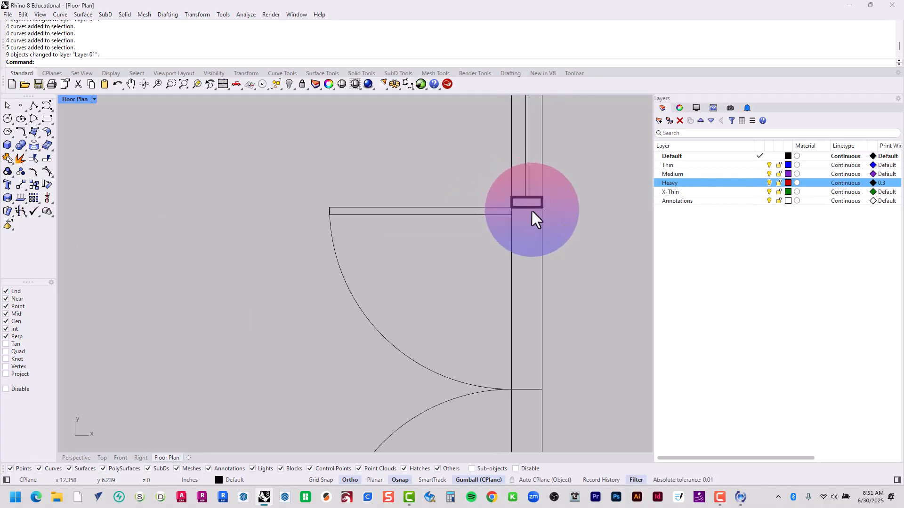
{"action": "scroll", "coordinate": [546, 217], "scroll_direction": "down", "scroll_amount": 9}
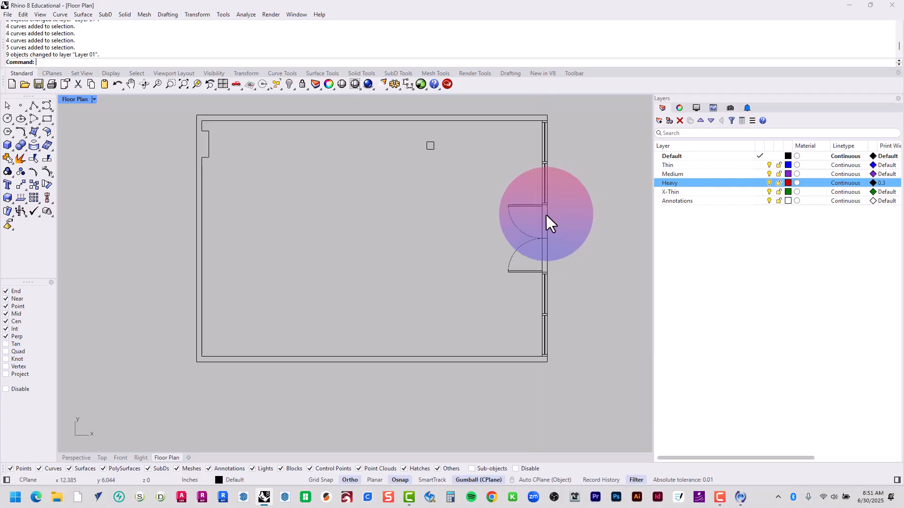
{"action": "right_click_drag", "start_coordinate": [469, 228], "coordinate": [460, 233]}
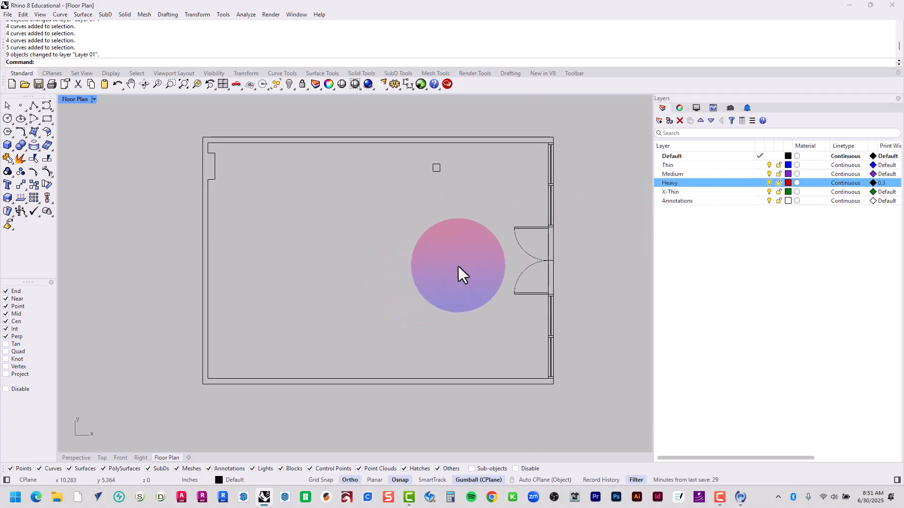
In the detail, move the four lines of the small square column to the Heavy layer and return to the layout
{"action": "scroll", "coordinate": [440, 161], "scroll_direction": "up", "scroll_amount": 12}
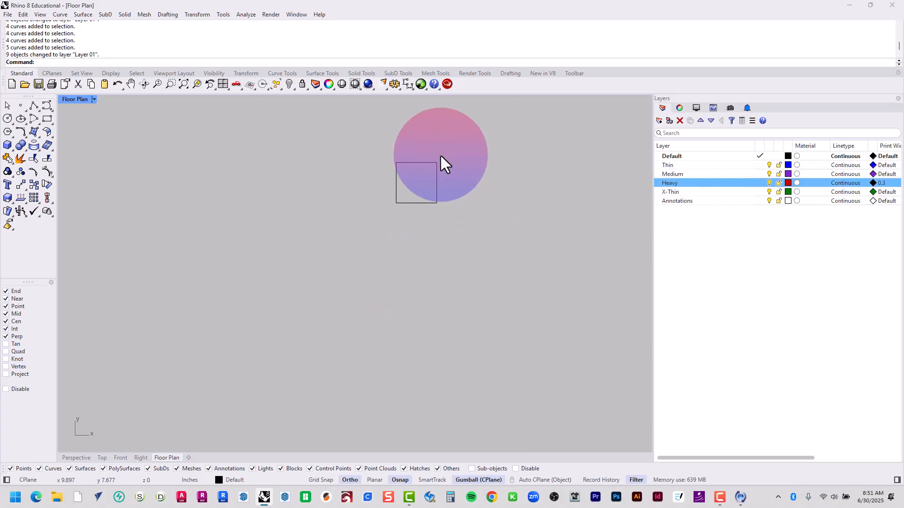
{"action": "double_click", "coordinate": [440, 154]}
{"action": "left_click_drag", "start_coordinate": [449, 148], "coordinate": [372, 222]}
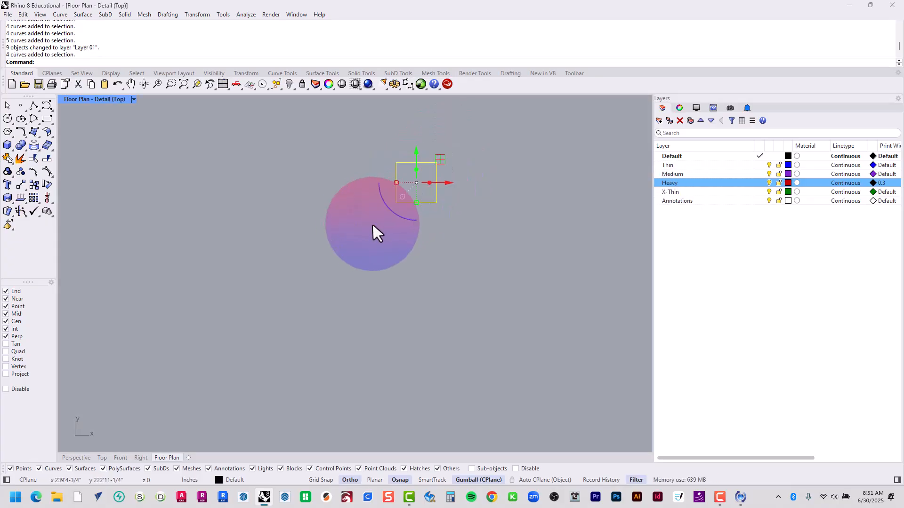
{"action": "right_click", "coordinate": [677, 184]}
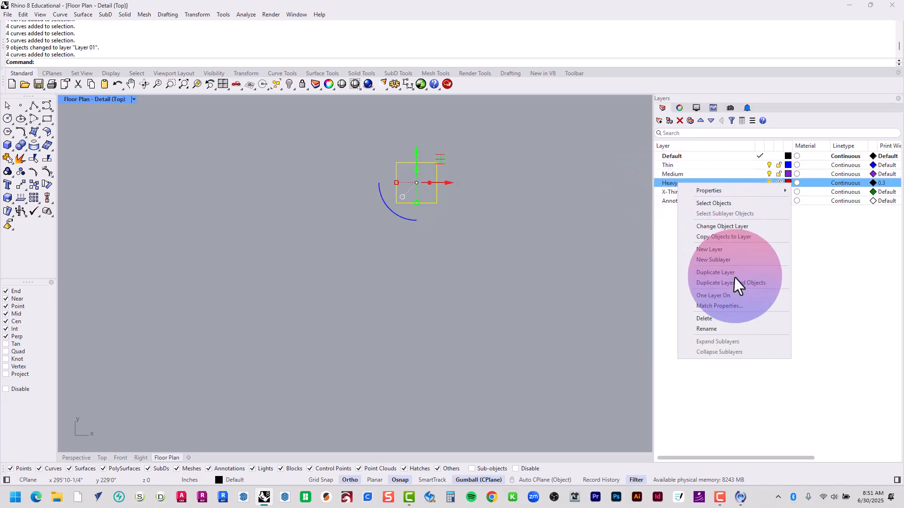
{"action": "left_click", "coordinate": [725, 229]}
{"action": "double_click", "coordinate": [500, 233]}
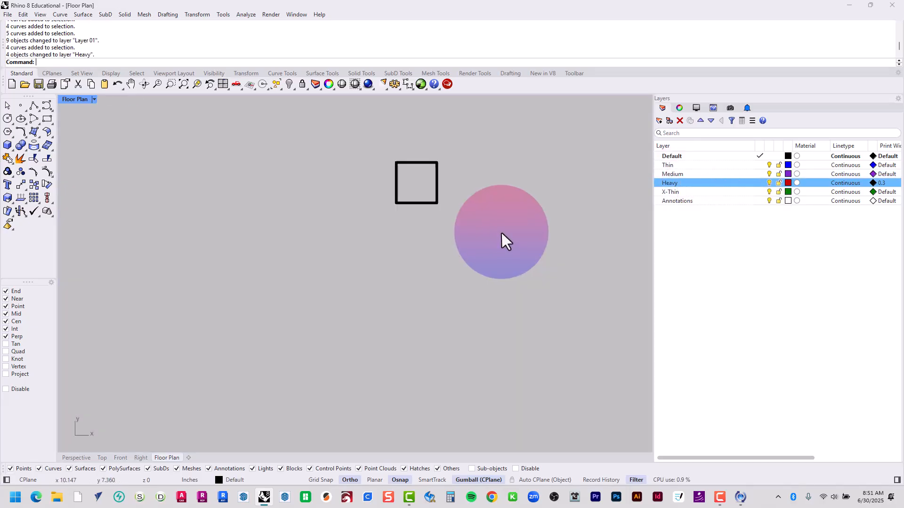
Reactivate the floor plan detail and add a new layer named Hatch below Annotations
{"action": "scroll", "coordinate": [501, 230], "scroll_direction": "down", "scroll_amount": 5}
{"action": "right_click_drag", "start_coordinate": [314, 241], "coordinate": [307, 184]}
{"action": "scroll", "coordinate": [249, 153], "scroll_direction": "down", "scroll_amount": 2}
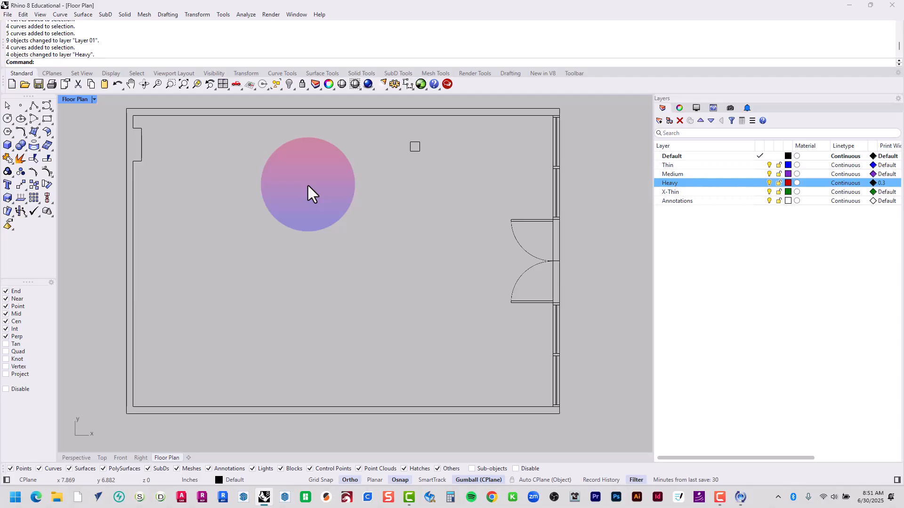
{"action": "double_click", "coordinate": [331, 183]}
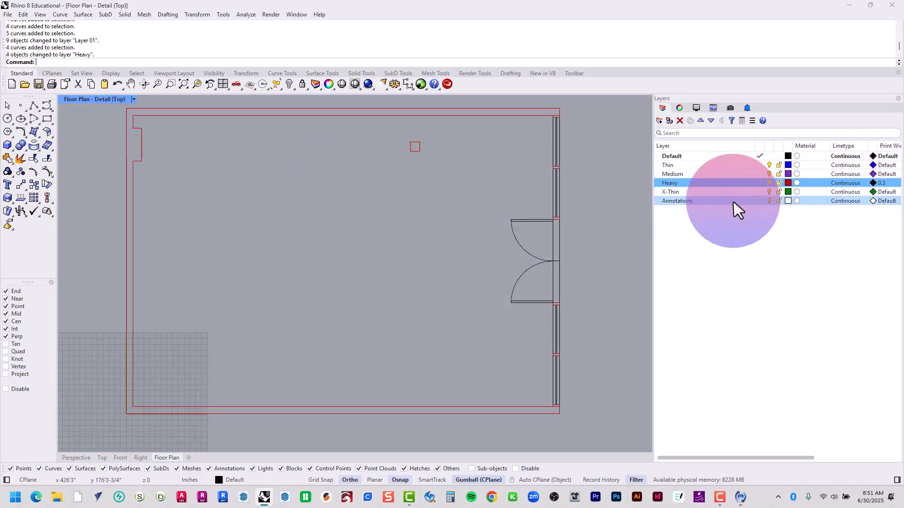
{"action": "left_click", "coordinate": [719, 201]}
{"action": "left_click", "coordinate": [659, 121]}
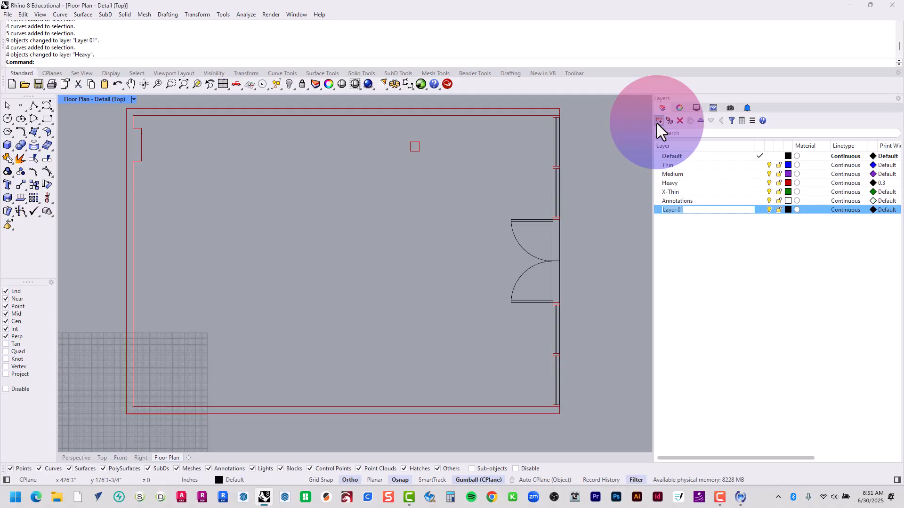
{"action": "type", "text": "Hatch"}
{"action": "key", "text": "Return"}
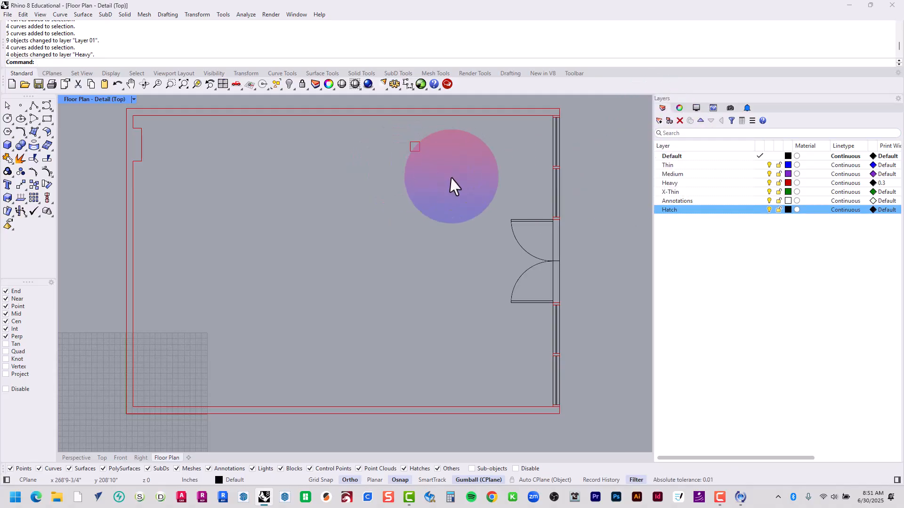
Make the Hatch layer current and start a Hatch on all the floor plan curves with the Boundary option enabled
{"action": "left_click", "coordinate": [759, 210]}
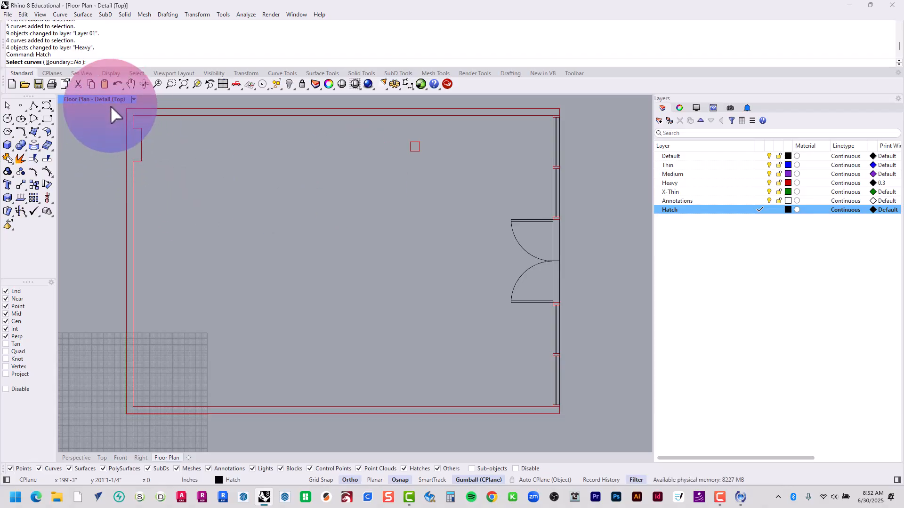
{"action": "mouse_move", "coordinate": [111, 105]}
{"action": "left_mouse_down"}
{"action": "mouse_move", "coordinate": [162, 131]}
{"action": "mouse_move", "coordinate": [583, 439]}
{"action": "mouse_move", "coordinate": [596, 433]}
{"action": "left_mouse_up"}
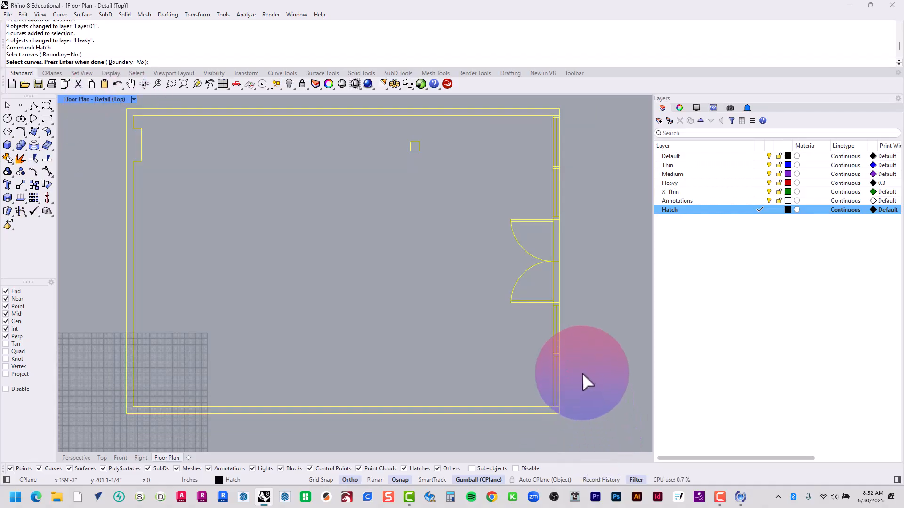
{"action": "key", "text": "Return"}
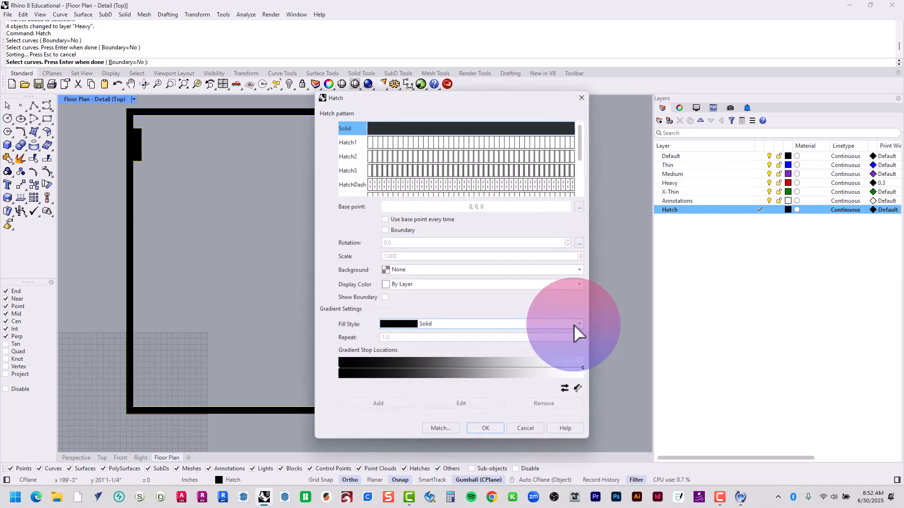
{"action": "left_click_drag", "start_coordinate": [494, 99], "coordinate": [828, 92]}
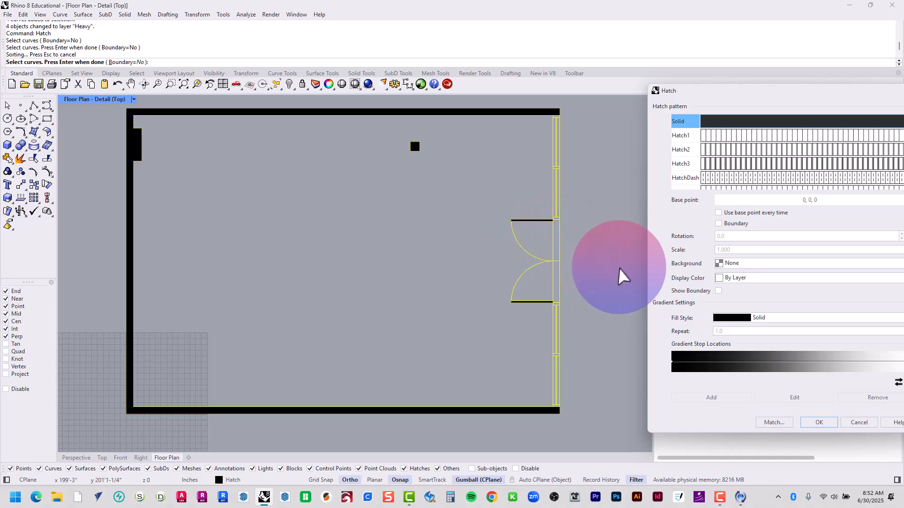
{"action": "left_click", "coordinate": [732, 225]}
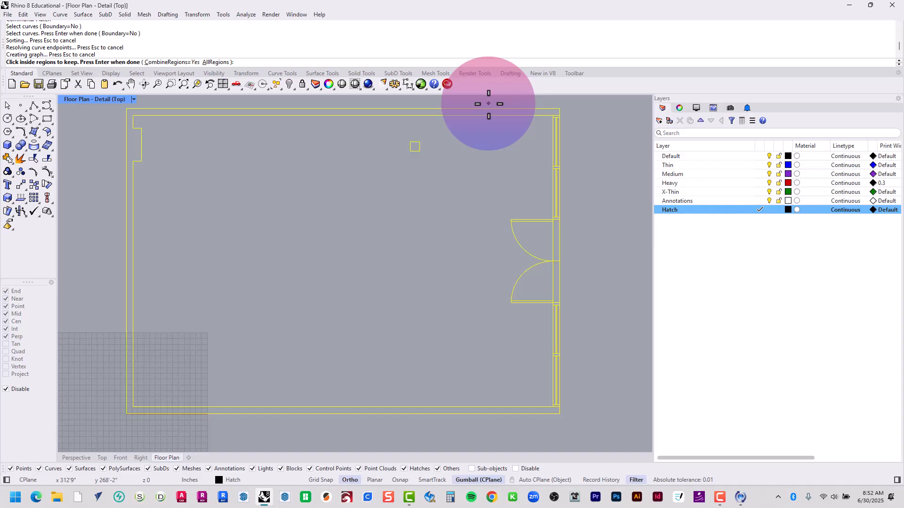
Choose the wall outline, the square column and the small frame regions above the double door as hatch regions
{"action": "left_click", "coordinate": [538, 113]}
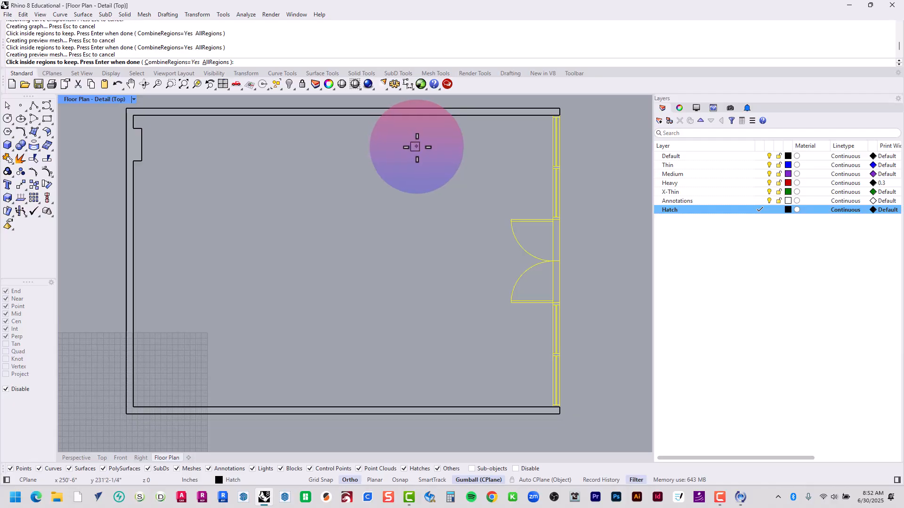
{"action": "scroll", "coordinate": [556, 105], "scroll_direction": "up", "scroll_amount": 5}
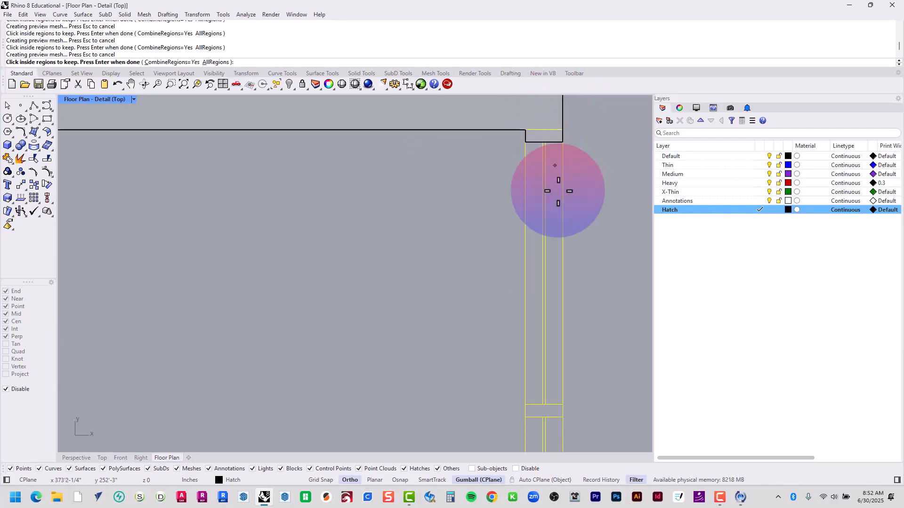
{"action": "right_click_drag", "start_coordinate": [565, 352], "coordinate": [555, 193]}
{"action": "left_click", "coordinate": [537, 262]}
{"action": "right_click_drag", "start_coordinate": [549, 384], "coordinate": [525, 145]}
{"action": "left_click", "coordinate": [521, 296]}
{"action": "right_click_drag", "start_coordinate": [518, 393], "coordinate": [518, 130]}
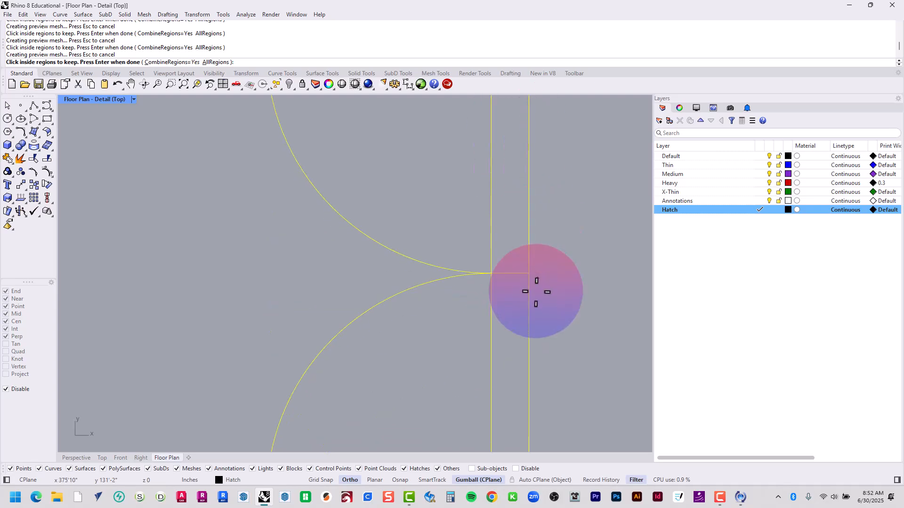
Add the small frame regions below the double door, down to the lower wall corner, to the hatch regions
{"action": "right_click_drag", "start_coordinate": [539, 376], "coordinate": [512, 145]}
{"action": "left_click", "coordinate": [485, 281]}
{"action": "right_click_drag", "start_coordinate": [502, 400], "coordinate": [518, 146]}
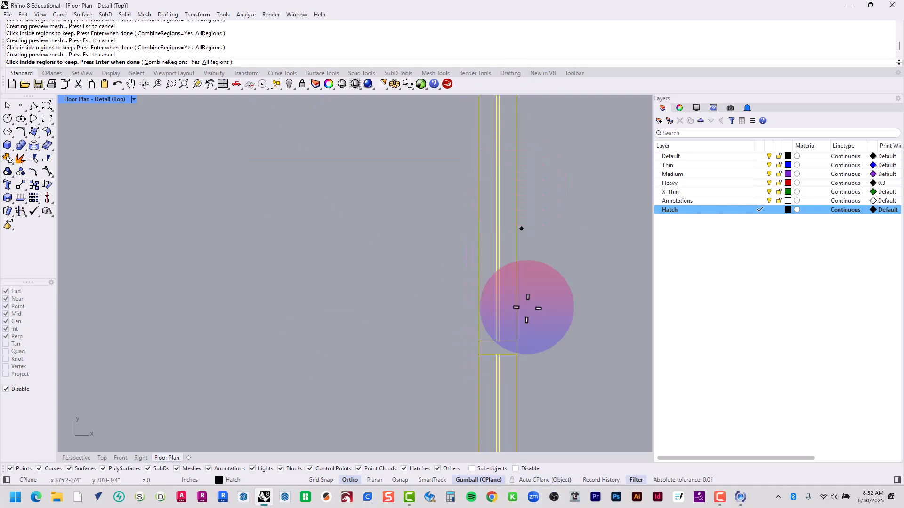
{"action": "right_click_drag", "start_coordinate": [517, 343], "coordinate": [518, 266]}
{"action": "left_click", "coordinate": [513, 265]}
{"action": "right_click_drag", "start_coordinate": [517, 321], "coordinate": [531, 134]}
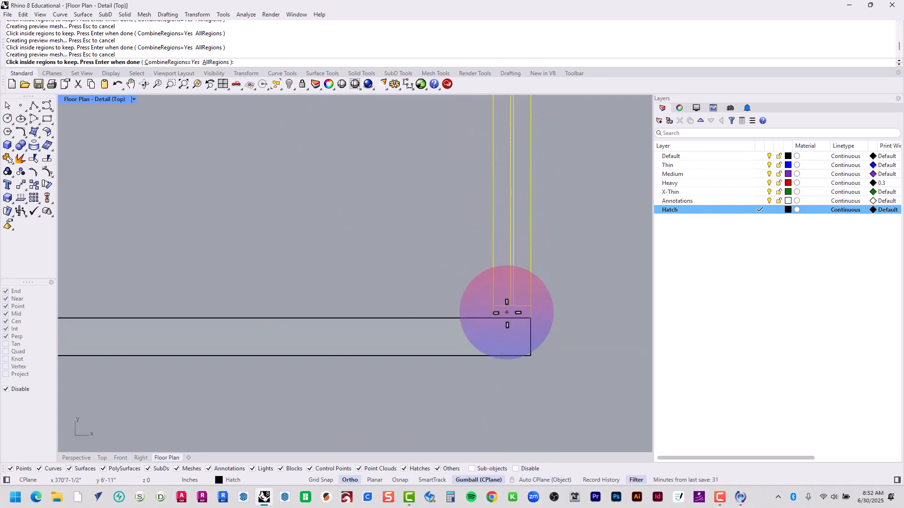
{"action": "scroll", "coordinate": [517, 313], "scroll_direction": "down", "scroll_amount": 10}
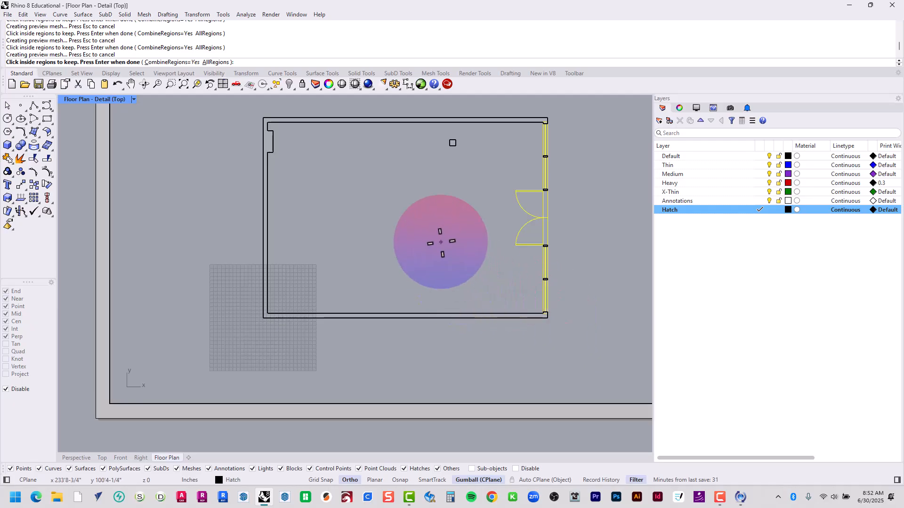
Fill the chosen wall, column and frame regions with the Solid hatch pattern
{"action": "right_click_drag", "start_coordinate": [440, 242], "coordinate": [433, 263]}
{"action": "scroll", "coordinate": [434, 244], "scroll_direction": "up", "scroll_amount": 4}
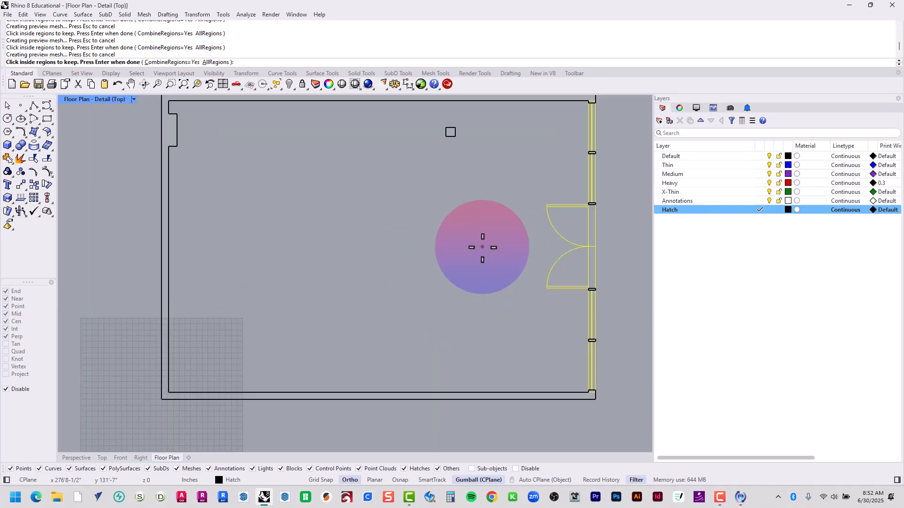
{"action": "right_click_drag", "start_coordinate": [482, 247], "coordinate": [411, 288]}
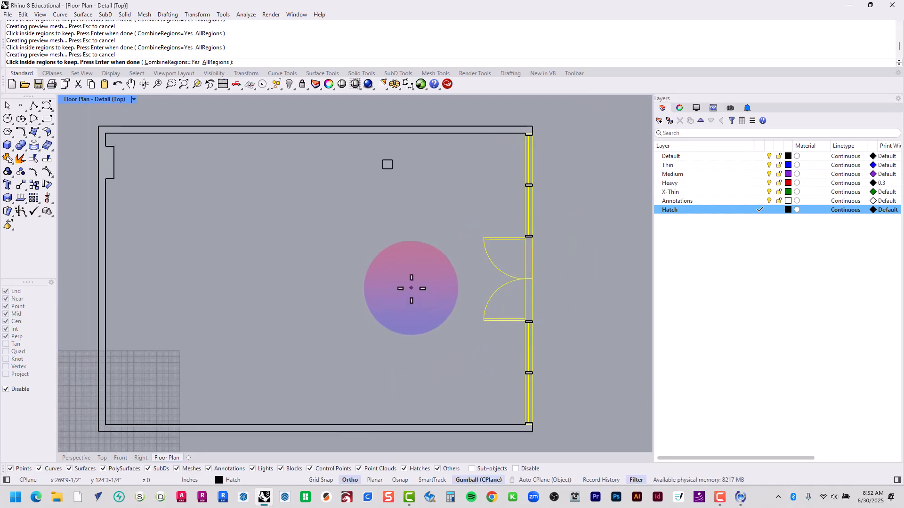
{"action": "key", "text": "Return"}
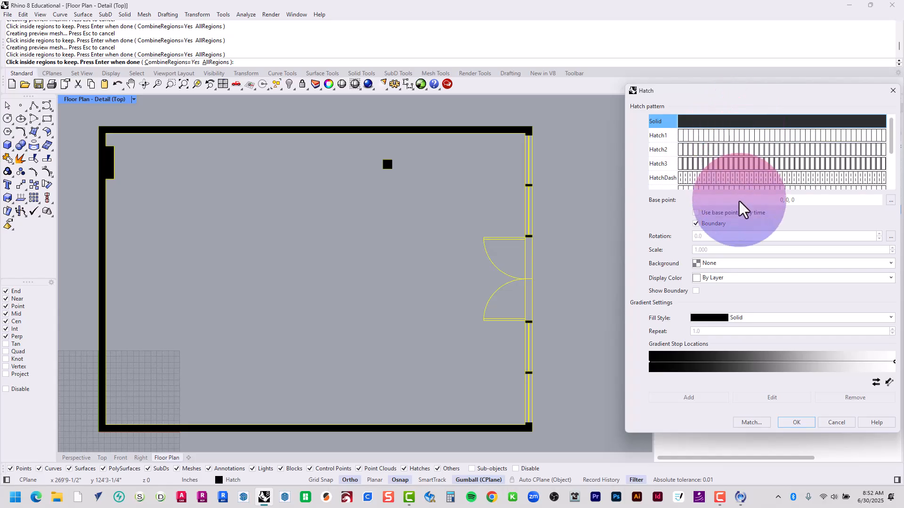
{"action": "left_click", "coordinate": [794, 423]}
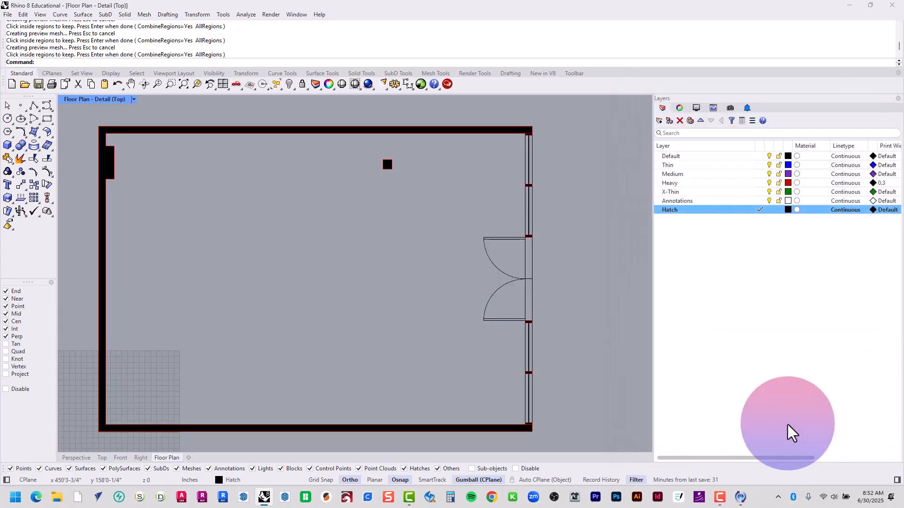
Leave the floor plan detail and set the Hatch layer's print color to dark gray
{"action": "double_click", "coordinate": [577, 280]}
{"action": "scroll", "coordinate": [568, 267], "scroll_direction": "down", "scroll_amount": 8}
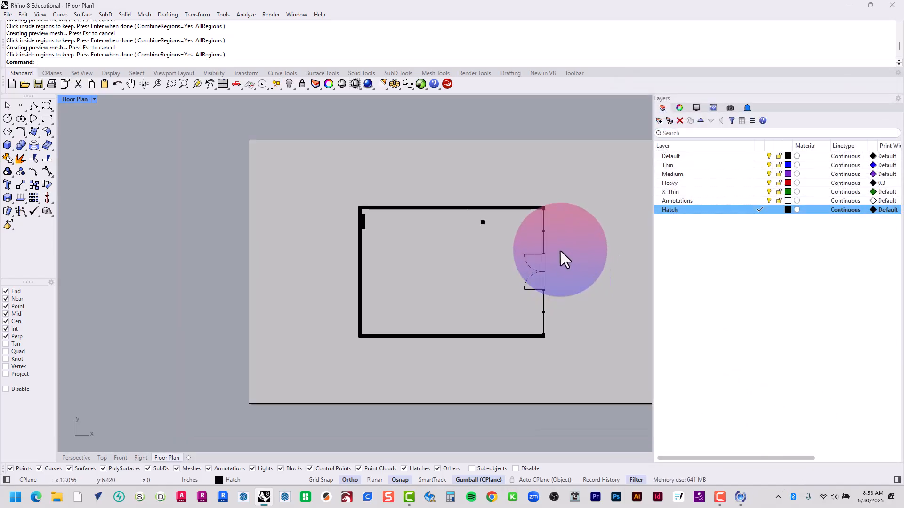
{"action": "right_click_drag", "start_coordinate": [549, 263], "coordinate": [442, 243]}
{"action": "scroll", "coordinate": [441, 242], "scroll_direction": "down", "scroll_amount": 2}
{"action": "scroll", "coordinate": [365, 256], "scroll_direction": "up", "scroll_amount": 4}
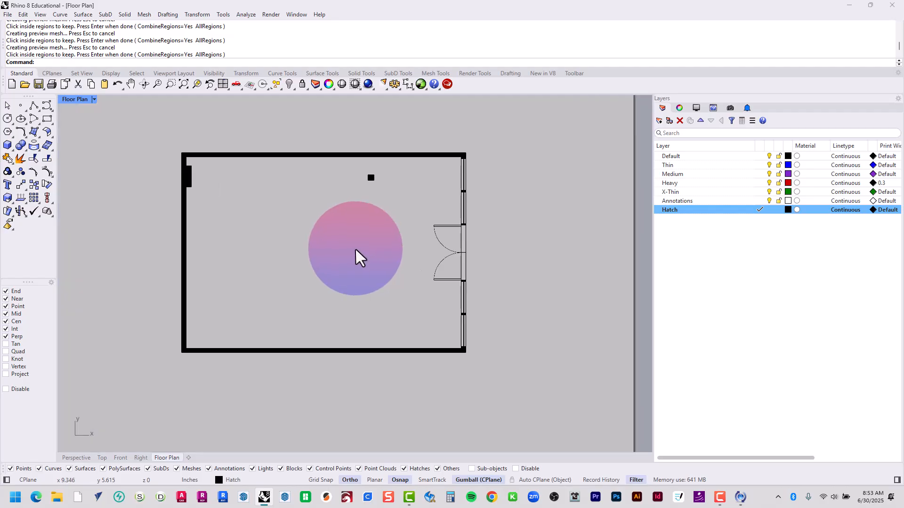
{"action": "right_click_drag", "start_coordinate": [357, 256], "coordinate": [394, 272]}
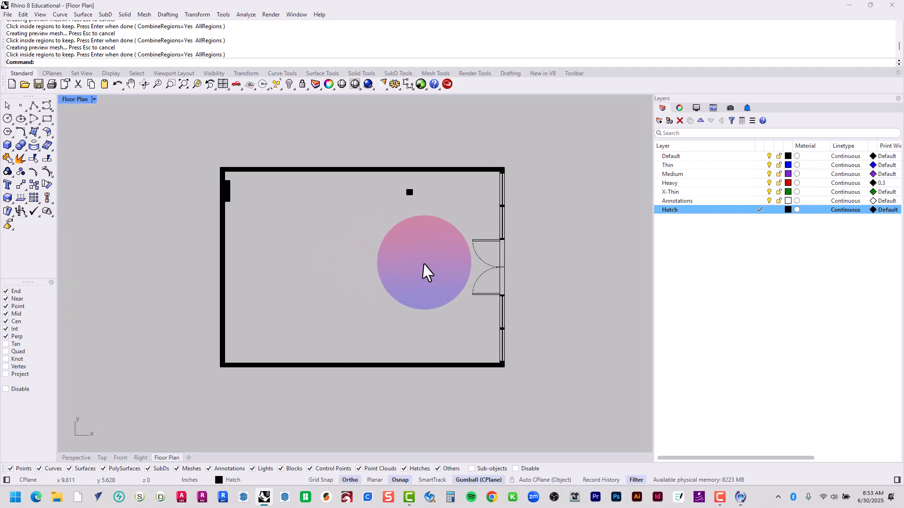
{"action": "left_click", "coordinate": [874, 211]}
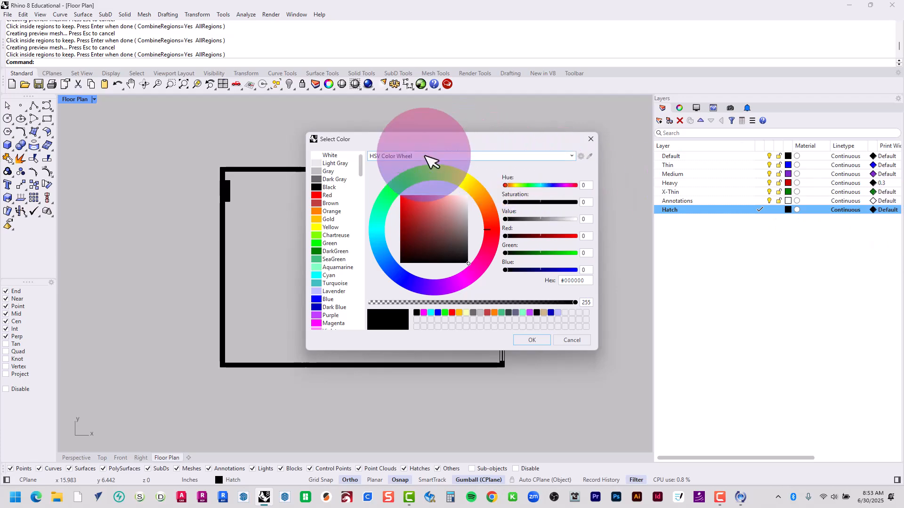
{"action": "key", "text": "Escape"}
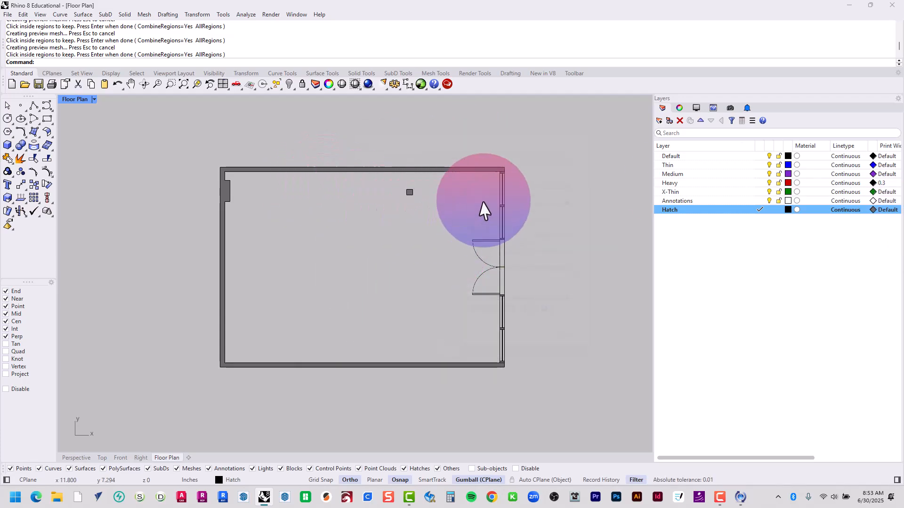
Make the Annotations layer current and change its color to red
{"action": "scroll", "coordinate": [586, 282], "scroll_direction": "down", "scroll_amount": 1}
{"action": "scroll", "coordinate": [586, 284], "scroll_direction": "down", "scroll_amount": 1}
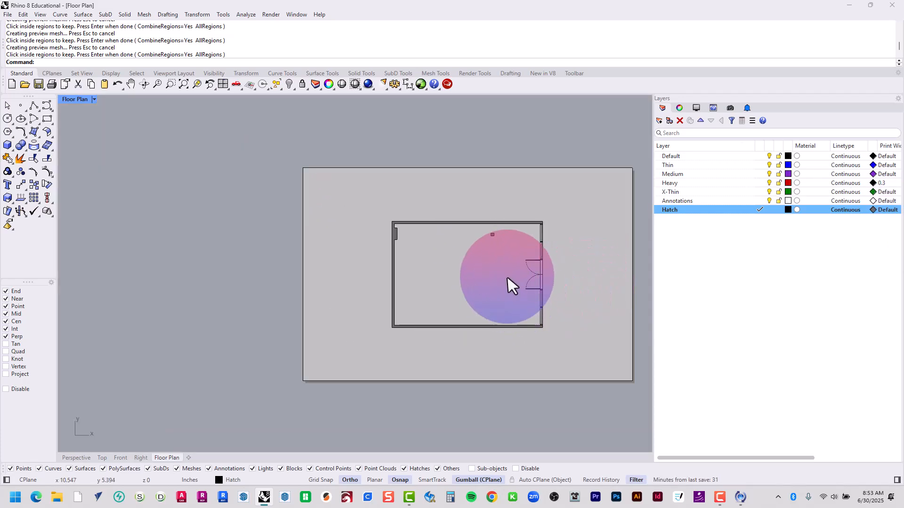
{"action": "scroll", "coordinate": [509, 283], "scroll_direction": "up", "scroll_amount": 2}
{"action": "right_click_drag", "start_coordinate": [624, 297], "coordinate": [587, 296]}
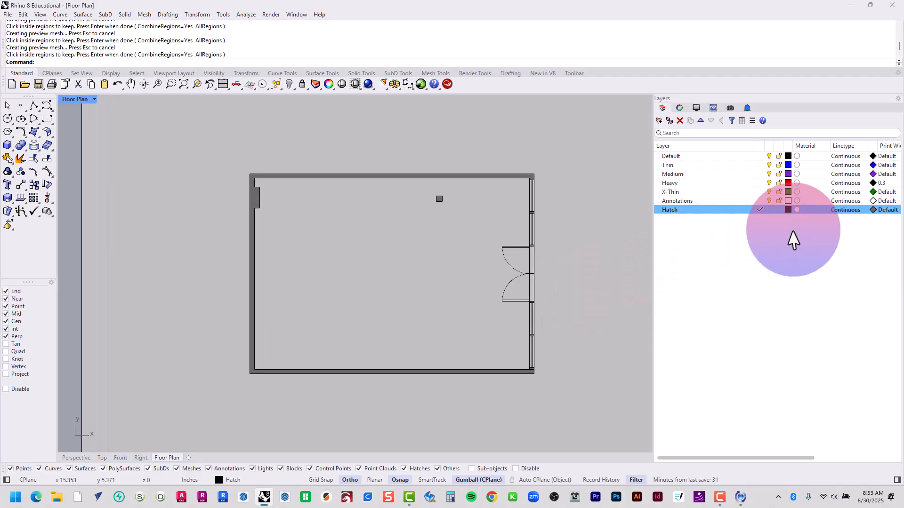
{"action": "left_click", "coordinate": [759, 201]}
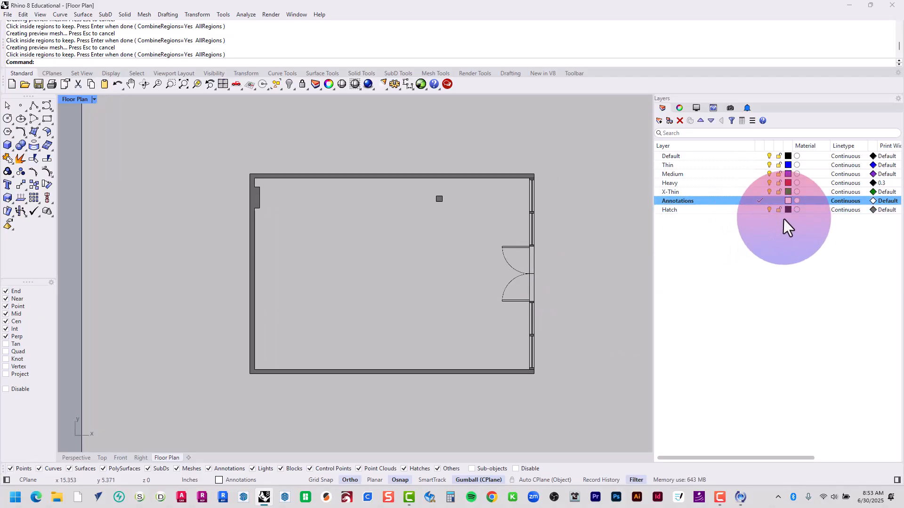
{"action": "left_click", "coordinate": [788, 200]}
{"action": "double_click", "coordinate": [335, 197]}
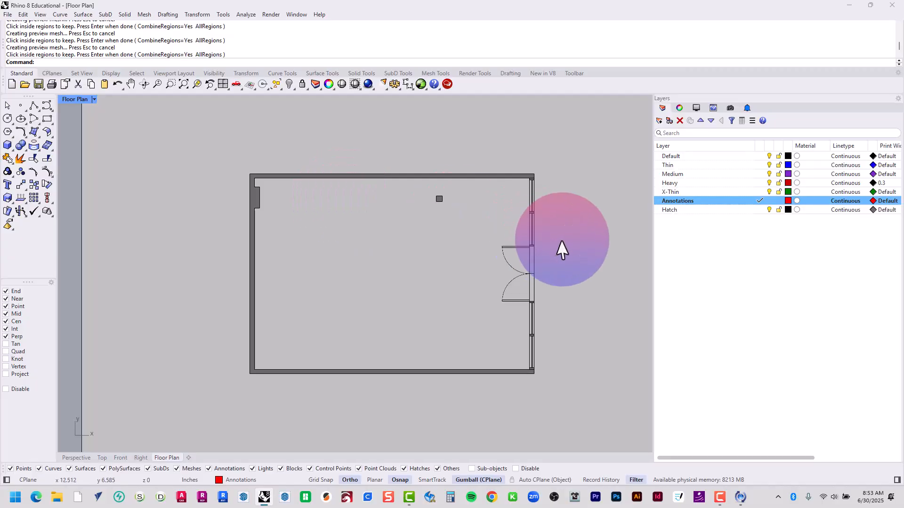
Dimension the room's interior length between the inner corners of the upper wall, placing the dimension line above the plan
{"action": "right_click_drag", "start_coordinate": [595, 247], "coordinate": [542, 222]}
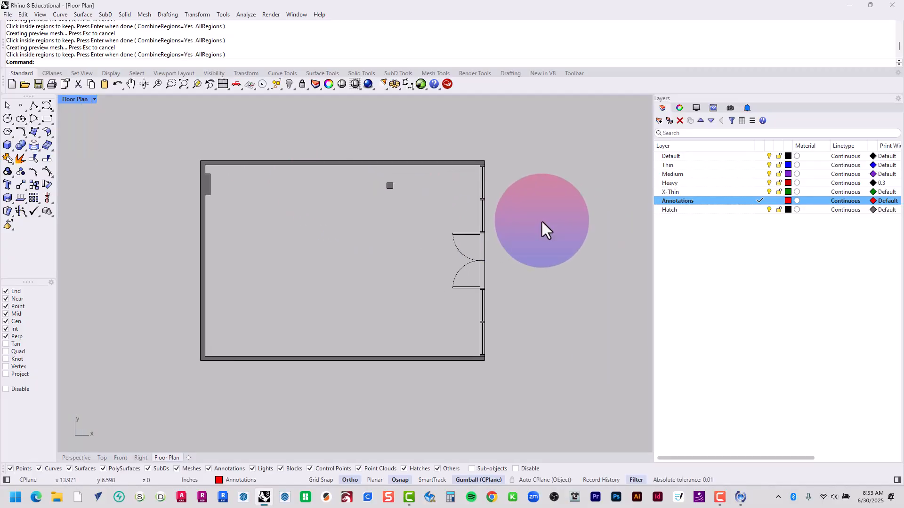
{"action": "key", "text": "Return"}
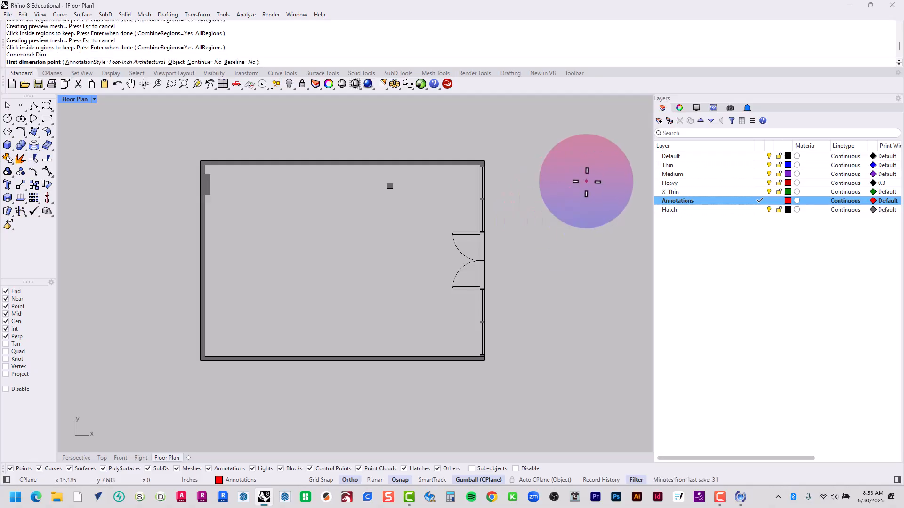
{"action": "left_click", "coordinate": [205, 164]}
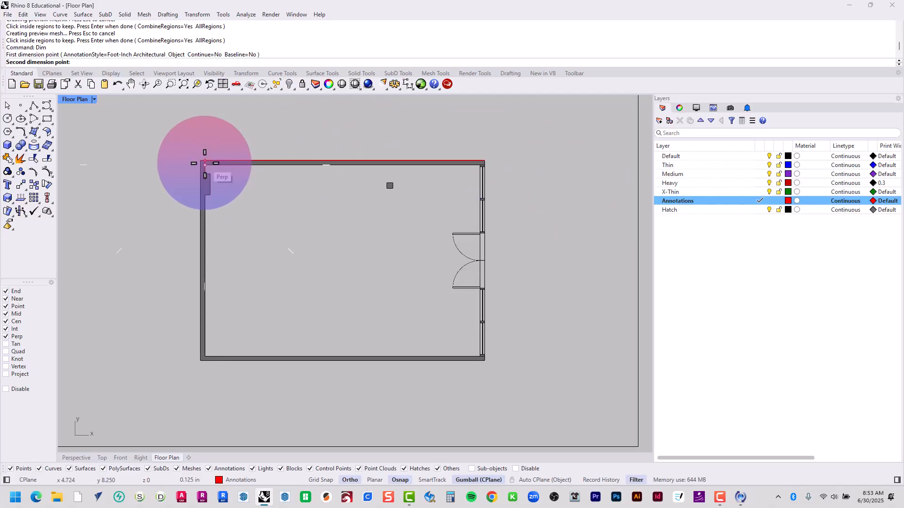
{"action": "scroll", "coordinate": [479, 164], "scroll_direction": "up", "scroll_amount": 5}
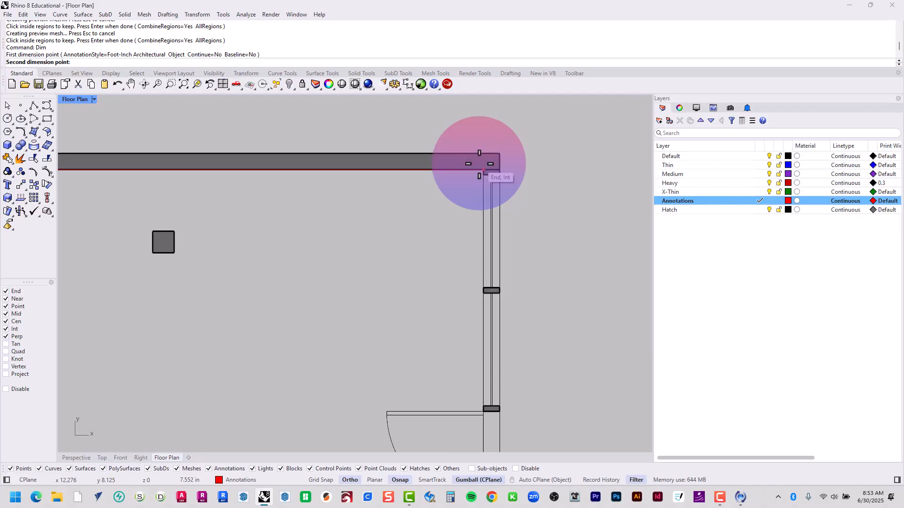
{"action": "left_click", "coordinate": [495, 186]}
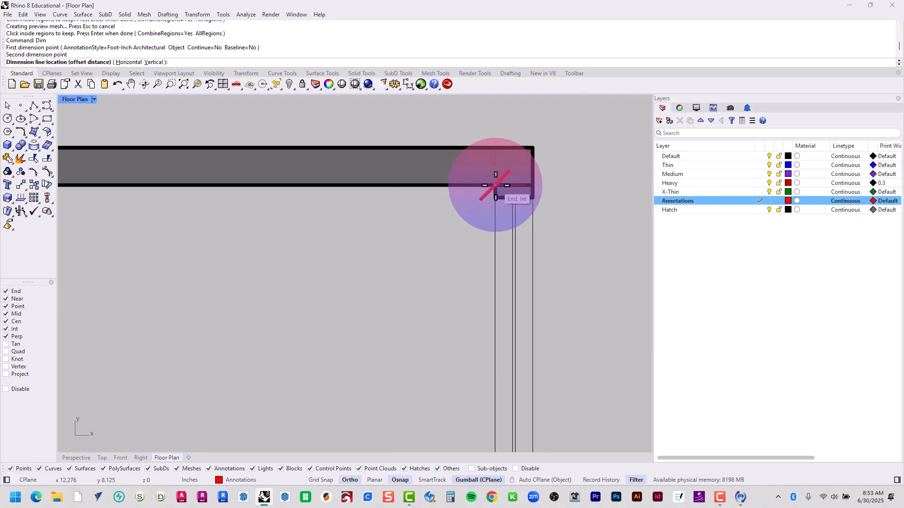
{"action": "scroll", "coordinate": [480, 170], "scroll_direction": "down", "scroll_amount": 4}
{"action": "right_click_drag", "start_coordinate": [311, 151], "coordinate": [408, 167]}
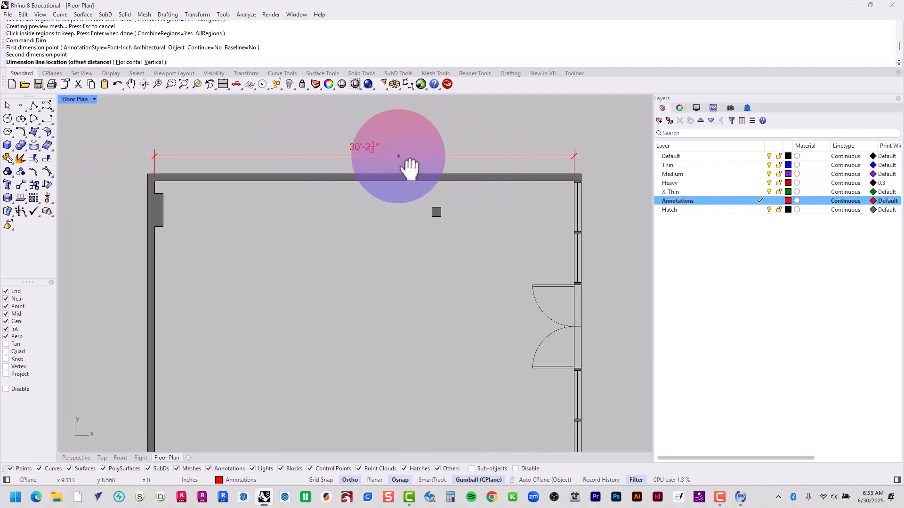
{"action": "left_click", "coordinate": [397, 154]}
Dimension the room's interior depth between the inner corners of the left wall, placing the dimension line outside that wall
{"action": "right_click_drag", "start_coordinate": [315, 278], "coordinate": [349, 232]}
{"action": "key", "text": "Return"}
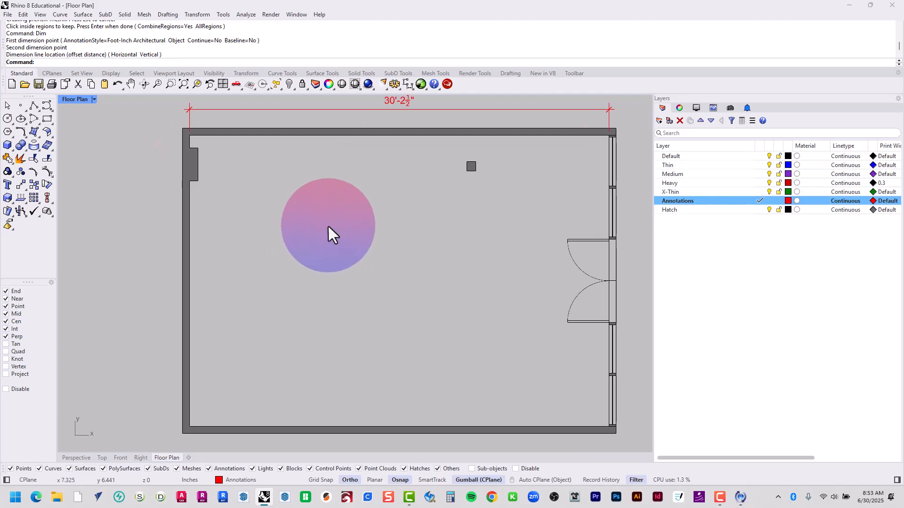
{"action": "left_click", "coordinate": [190, 136]}
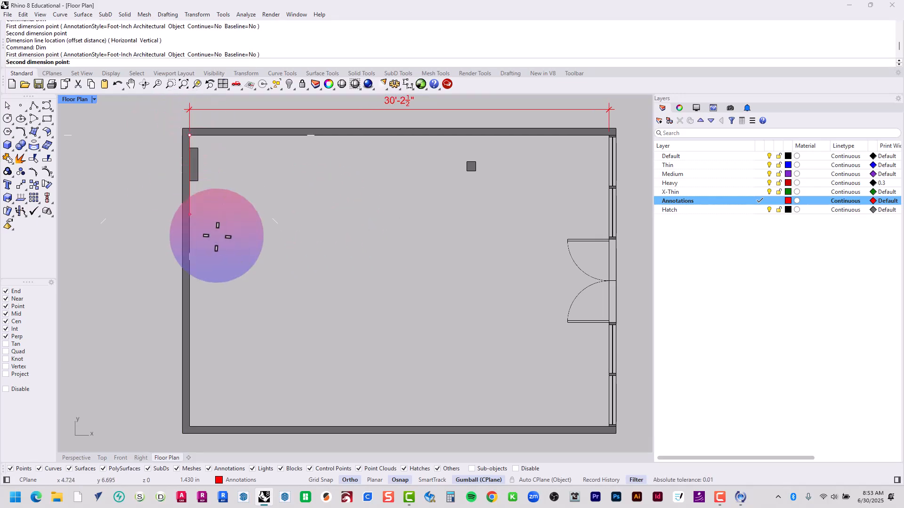
{"action": "left_click", "coordinate": [190, 426]}
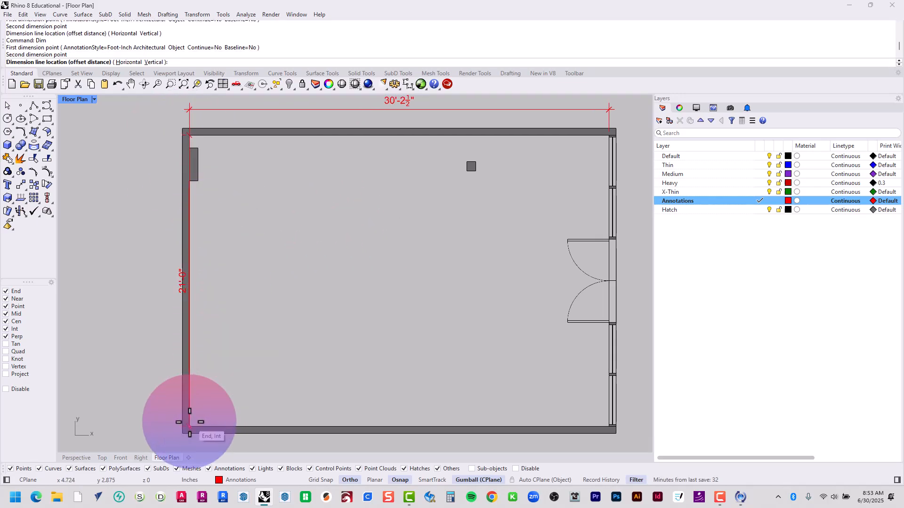
{"action": "left_click", "coordinate": [165, 411]}
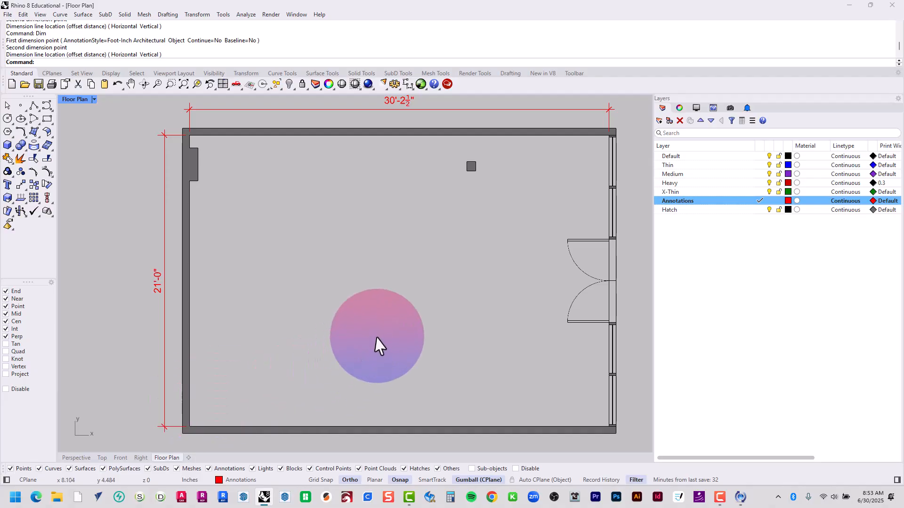
{"action": "right_click_drag", "start_coordinate": [379, 342], "coordinate": [340, 323]}
{"action": "scroll", "coordinate": [155, 113], "scroll_direction": "up", "scroll_amount": 14}
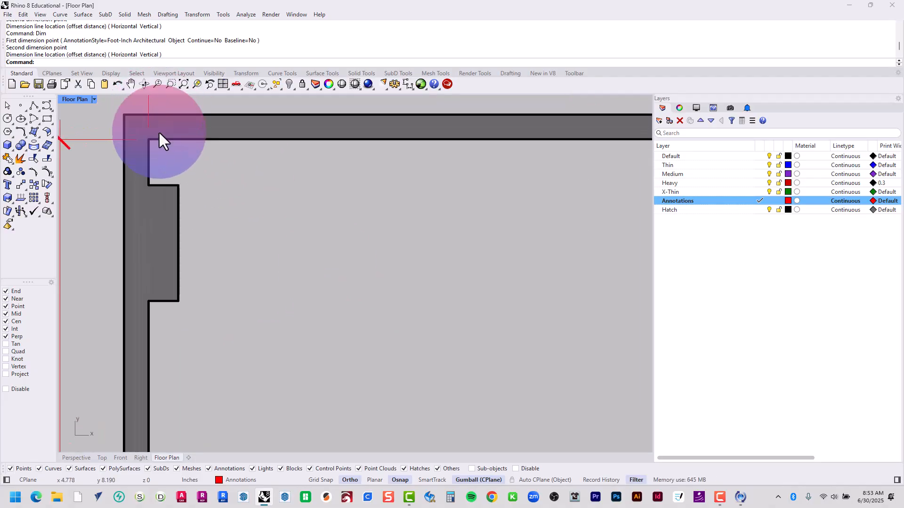
Dimension the gap between the room's upper-left inner corner and the upper edge of the left wall's projection, placing the dimension inside the room
{"action": "right_click", "coordinate": [158, 148]}
{"action": "left_click", "coordinate": [140, 141]}
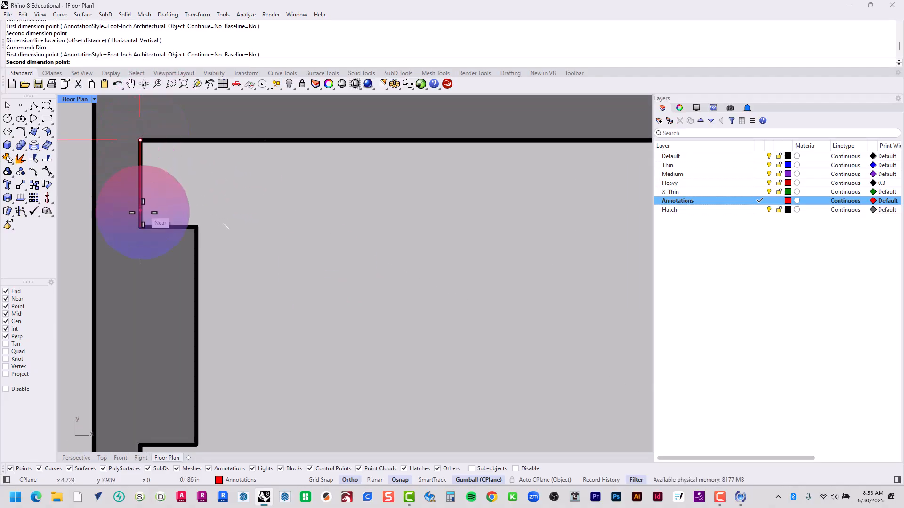
{"action": "left_click", "coordinate": [140, 227]}
{"action": "scroll", "coordinate": [217, 208], "scroll_direction": "down", "scroll_amount": 6}
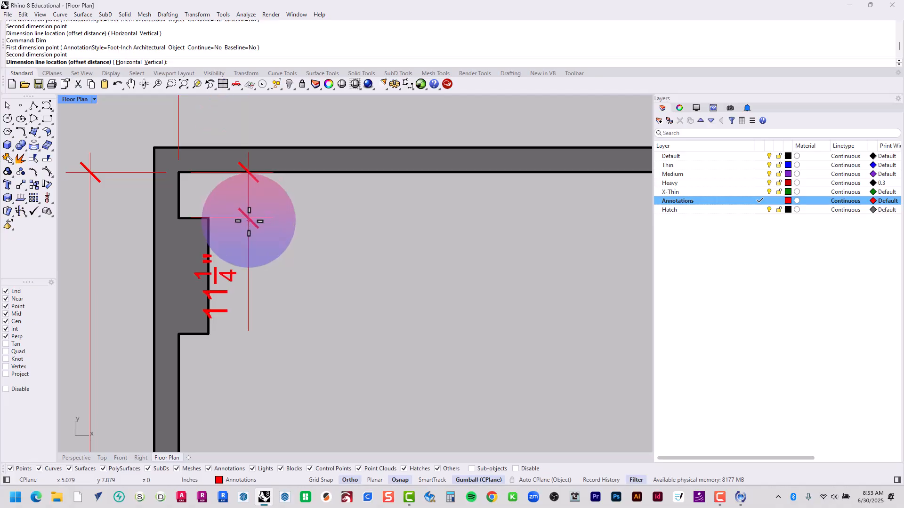
{"action": "scroll", "coordinate": [248, 212], "scroll_direction": "down", "scroll_amount": 2}
{"action": "left_click", "coordinate": [363, 237]}
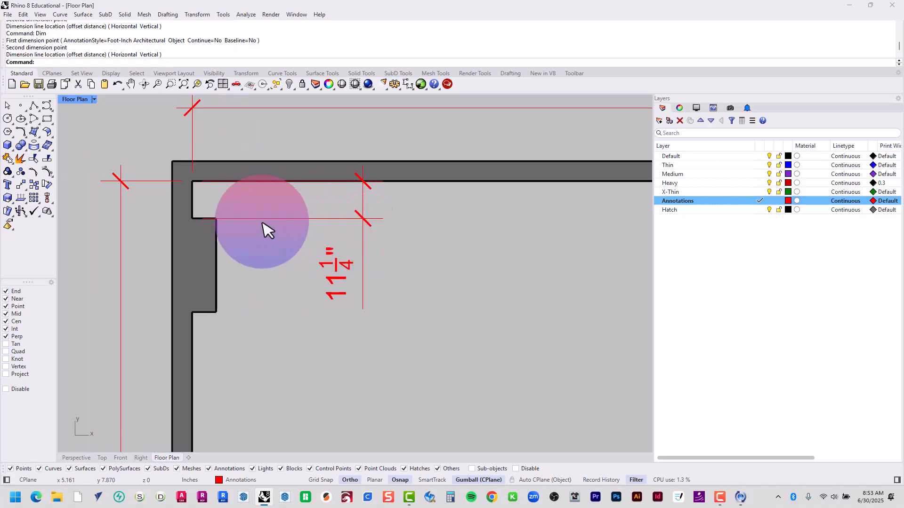
Dimension the length of the left wall's projection along its inner face, placing the dimension line inside the room
{"action": "right_click", "coordinate": [238, 229]}
{"action": "left_click", "coordinate": [216, 218]}
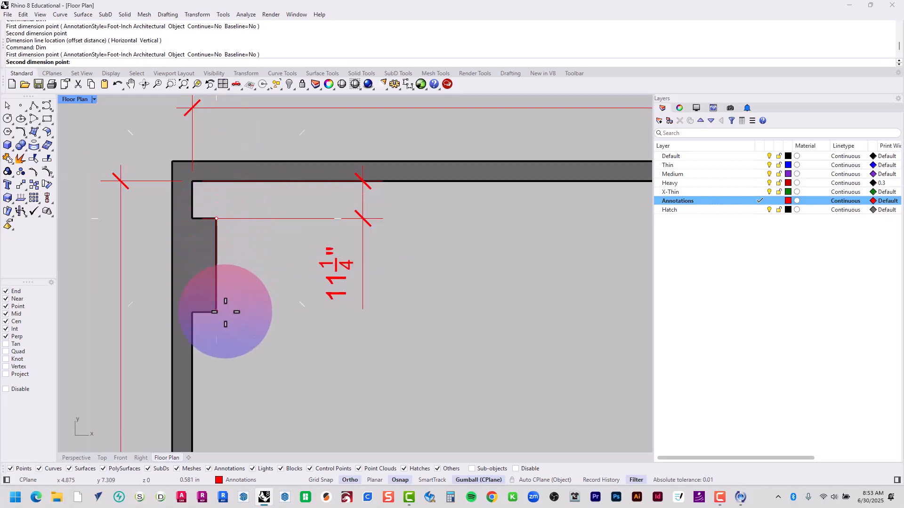
{"action": "left_click", "coordinate": [216, 312]}
{"action": "left_click", "coordinate": [275, 312]}
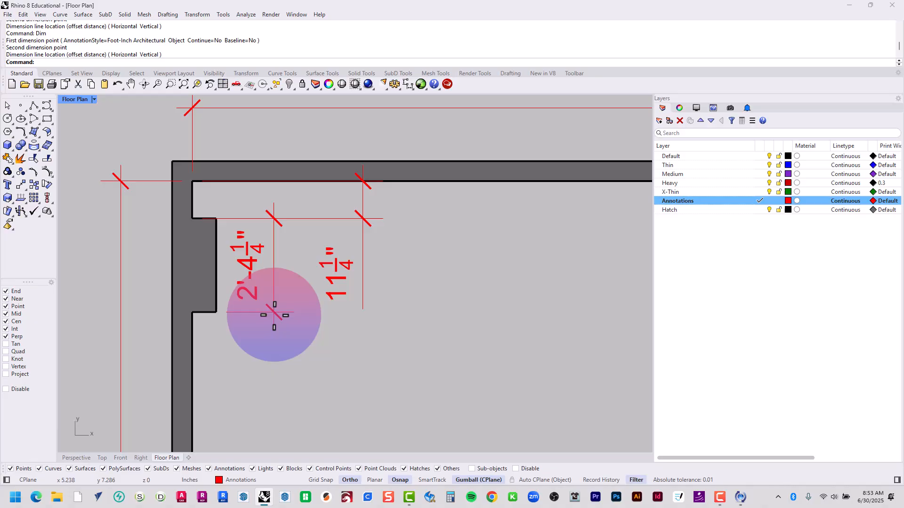
Dimension how far the projection protrudes from the left wall, placing the dimension line below it
{"action": "right_click", "coordinate": [193, 315]}
{"action": "left_click", "coordinate": [193, 312]}
{"action": "left_click", "coordinate": [216, 313]}
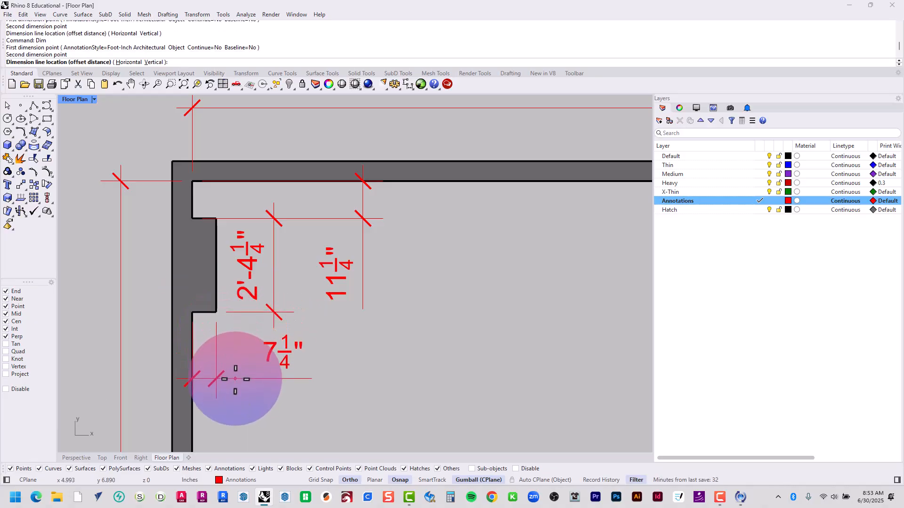
{"action": "left_click", "coordinate": [236, 403]}
Dimension the vertical side of the small square column, placing the dimension line to its right
{"action": "scroll", "coordinate": [337, 323], "scroll_direction": "down", "scroll_amount": 5}
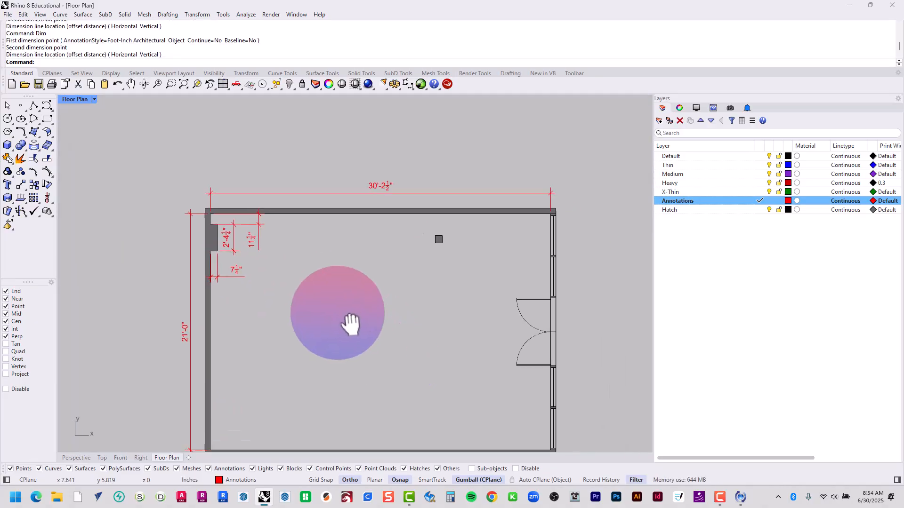
{"action": "scroll", "coordinate": [406, 210], "scroll_direction": "up", "scroll_amount": 10}
{"action": "right_click", "coordinate": [399, 210]}
{"action": "left_click", "coordinate": [395, 210]}
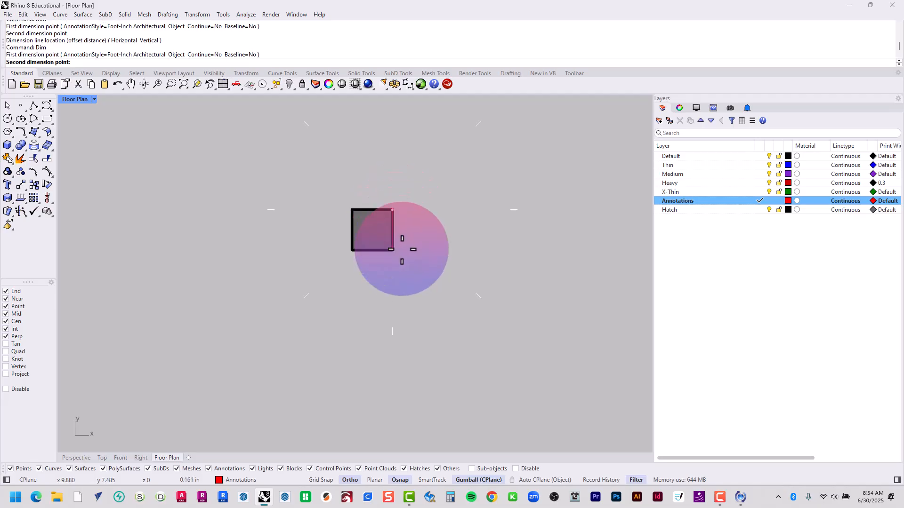
{"action": "left_click", "coordinate": [398, 253]}
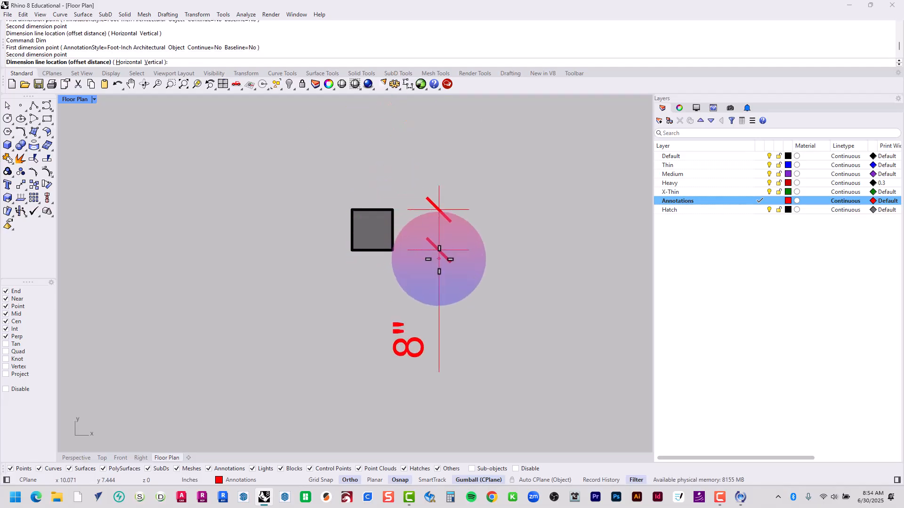
{"action": "left_click", "coordinate": [438, 262]}
Dimension the square column's width above it, with the dimension text to the left of the column
{"action": "right_click", "coordinate": [438, 261]}
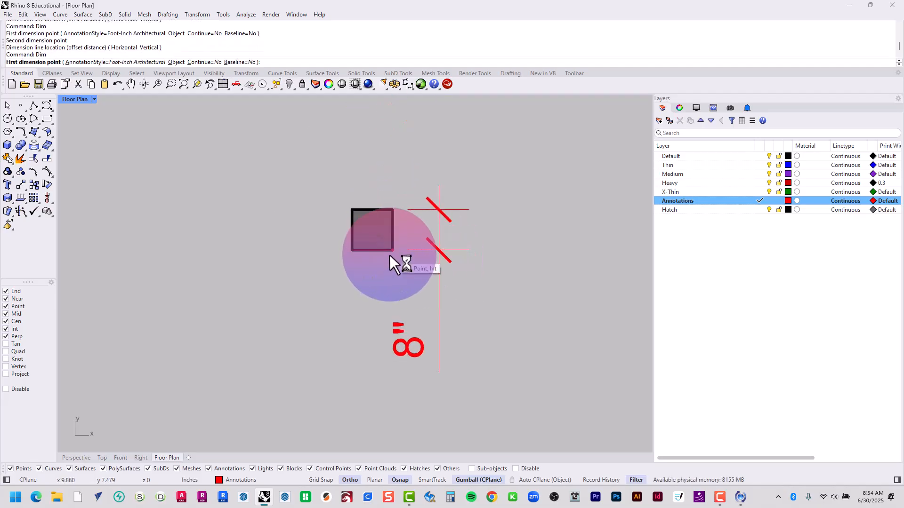
{"action": "left_click", "coordinate": [392, 209]}
{"action": "left_click", "coordinate": [352, 209]}
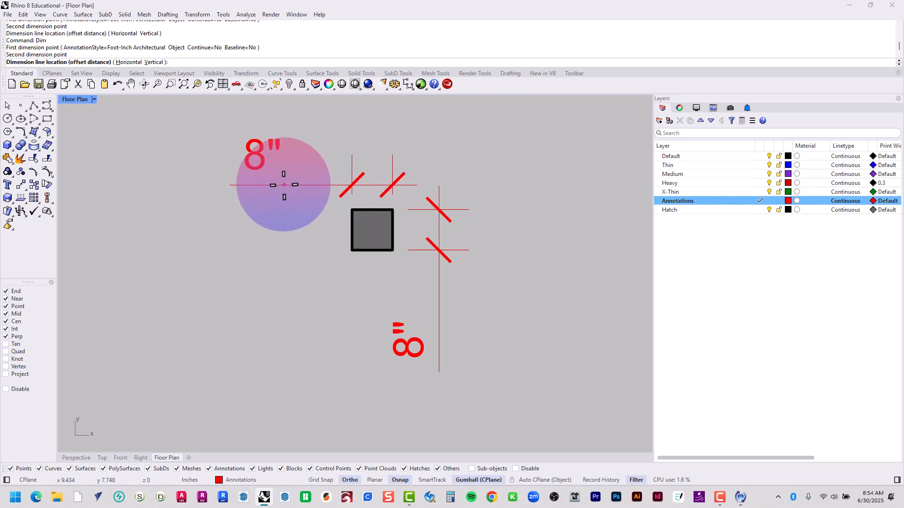
{"action": "left_click", "coordinate": [281, 171]}
Dimension the double door opening in the right wall between its two jambs, placing the dimension line outside the wall
{"action": "scroll", "coordinate": [466, 193], "scroll_direction": "down", "scroll_amount": 5}
{"action": "scroll", "coordinate": [460, 236], "scroll_direction": "down", "scroll_amount": 4}
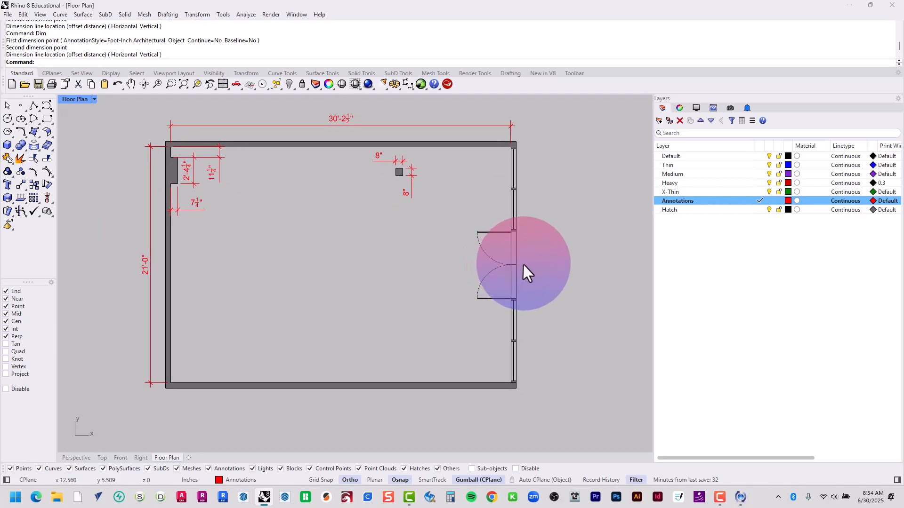
{"action": "scroll", "coordinate": [528, 273], "scroll_direction": "up", "scroll_amount": 5}
{"action": "key", "text": "Return"}
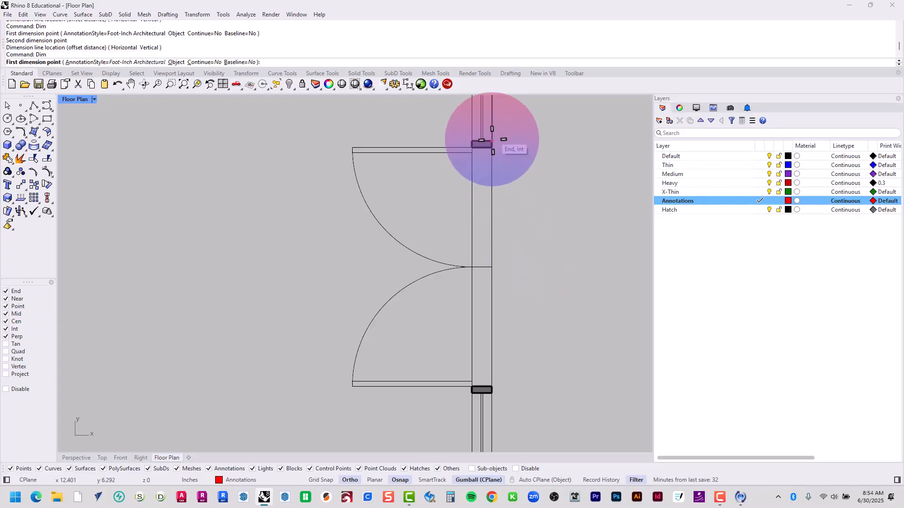
{"action": "left_click", "coordinate": [493, 148]}
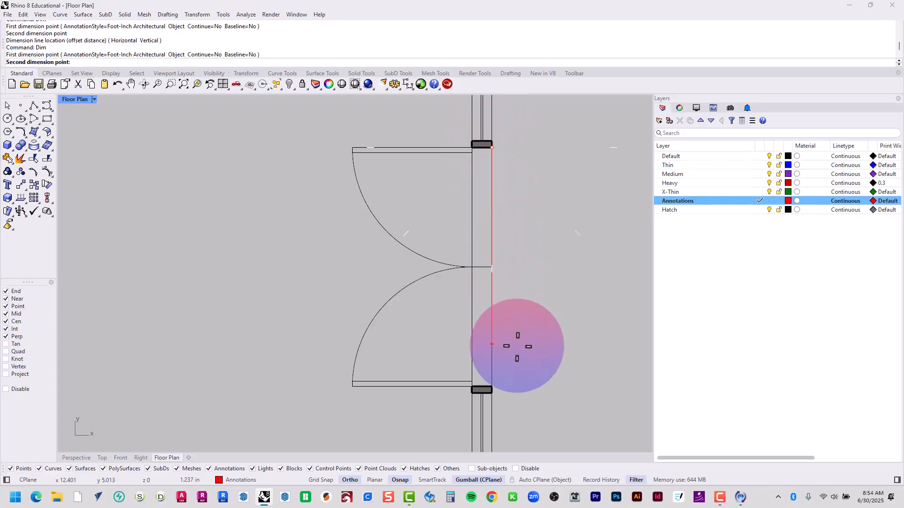
{"action": "left_click", "coordinate": [491, 387]}
{"action": "left_click", "coordinate": [538, 367]}
{"action": "scroll", "coordinate": [531, 353], "scroll_direction": "down", "scroll_amount": 5}
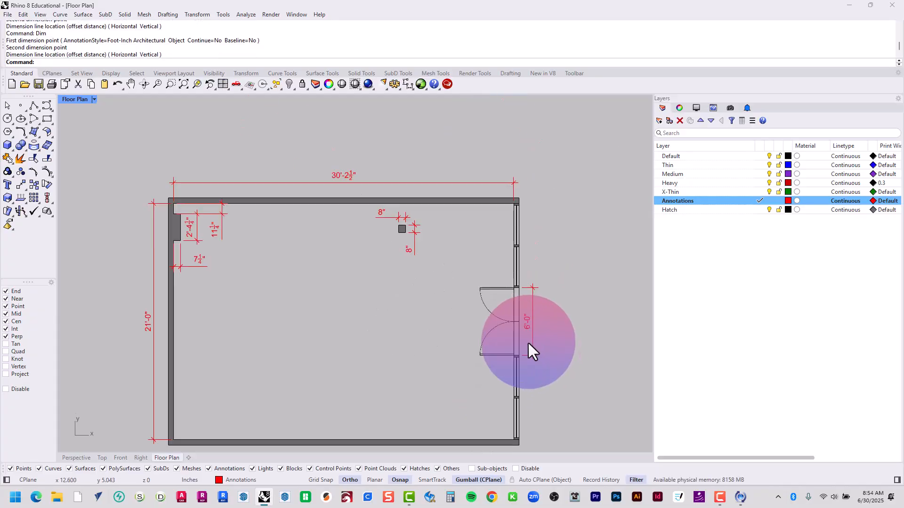
Add the text "COAST COLLECTIVE FLOOR PLAN" at the outer lower-left corner of the plan
{"action": "right_click_drag", "start_coordinate": [432, 364], "coordinate": [460, 330]}
{"action": "scroll", "coordinate": [435, 351], "scroll_direction": "down", "scroll_amount": 3}
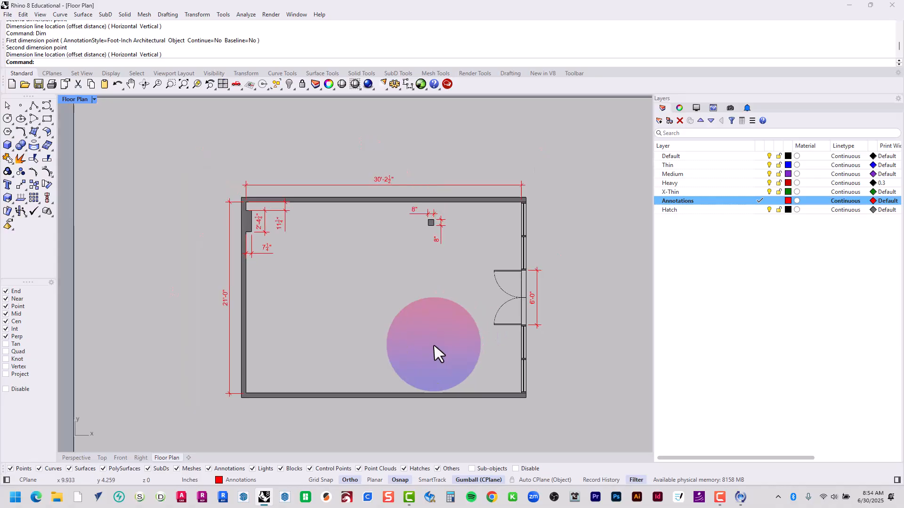
{"action": "right_click_drag", "start_coordinate": [439, 361], "coordinate": [385, 283]}
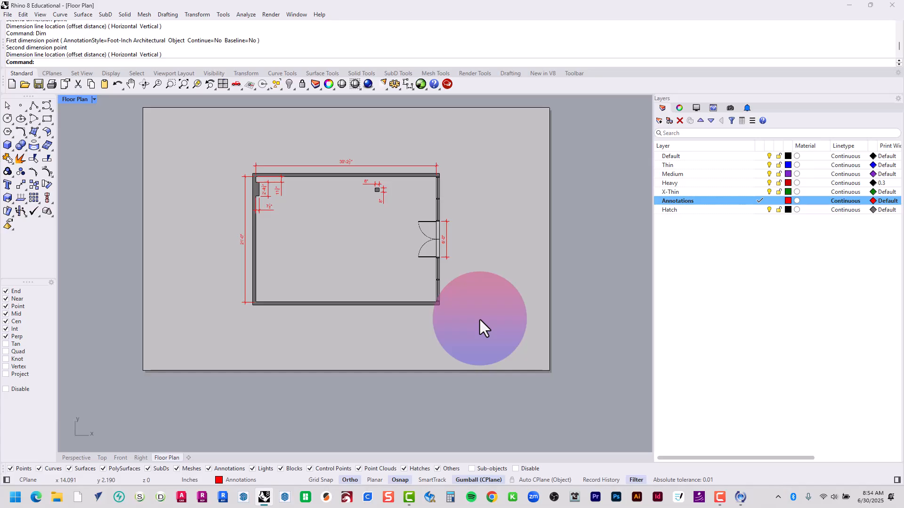
{"action": "key", "text": "Return"}
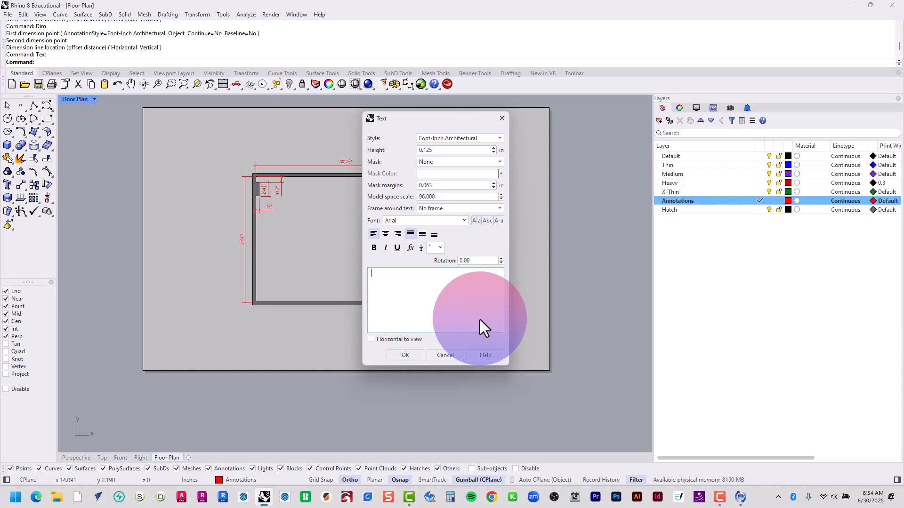
{"action": "key", "text": "Caps_Lock"}
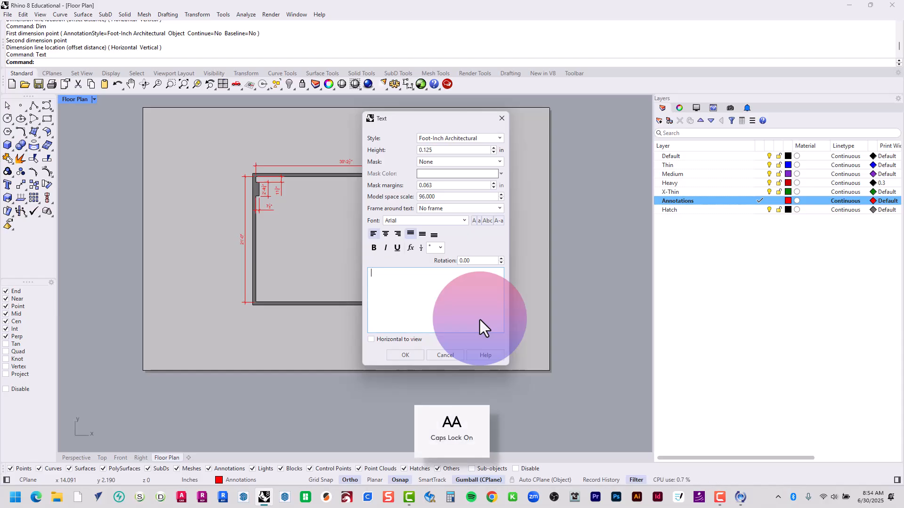
{"action": "type", "text": "COAST COL"}
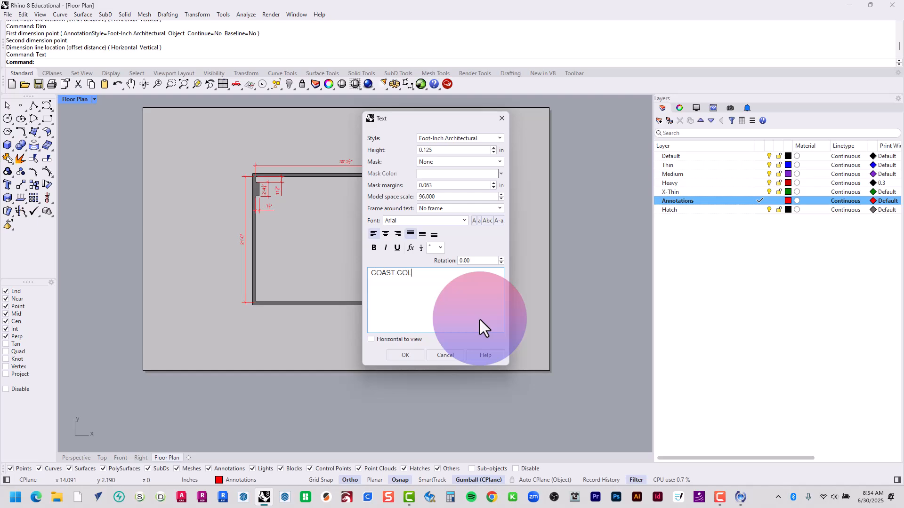
{"action": "type", "text": "LECTIVE FLOOR PLAN"}
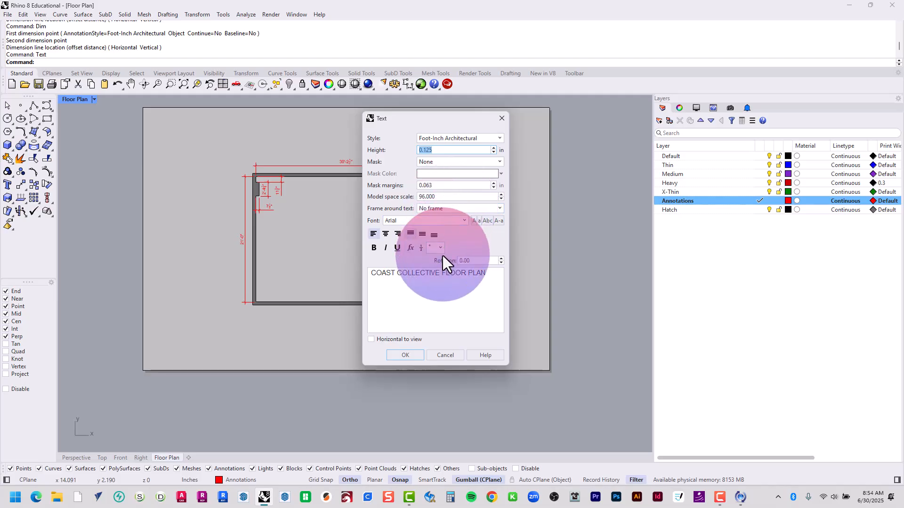
{"action": "left_click", "coordinate": [411, 355]}
{"action": "scroll", "coordinate": [232, 343], "scroll_direction": "up", "scroll_amount": 4}
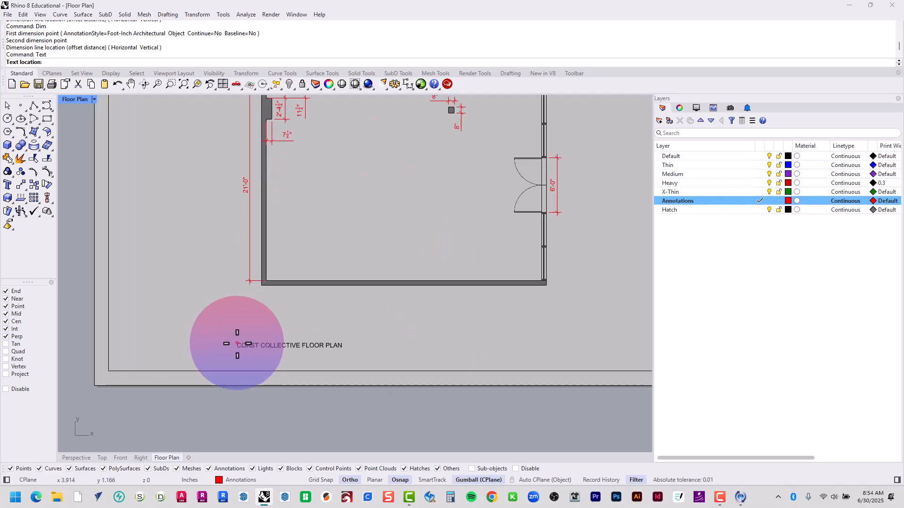
{"action": "scroll", "coordinate": [260, 332], "scroll_direction": "up", "scroll_amount": 3}
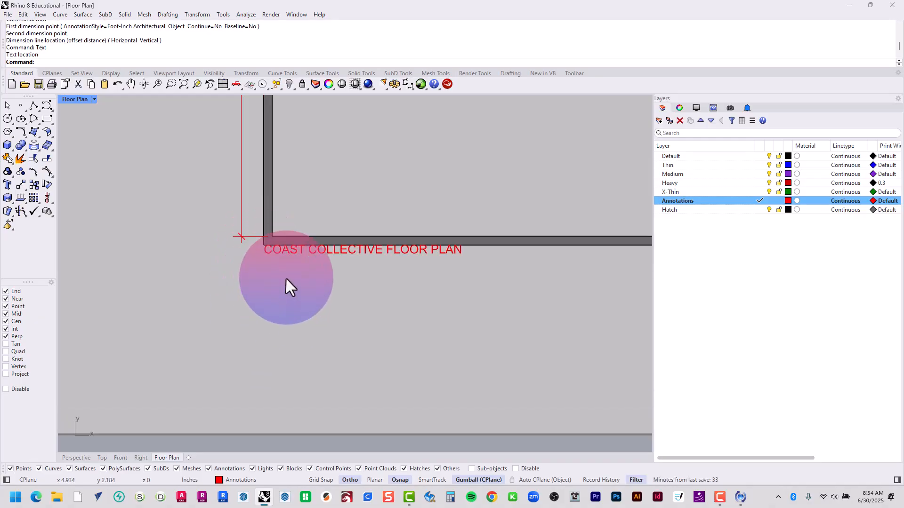
Move the title text straight down so it sits clear of the plan's lower wall
{"action": "left_click", "coordinate": [276, 257]}
{"action": "left_click_drag", "start_coordinate": [363, 220], "coordinate": [376, 304]}
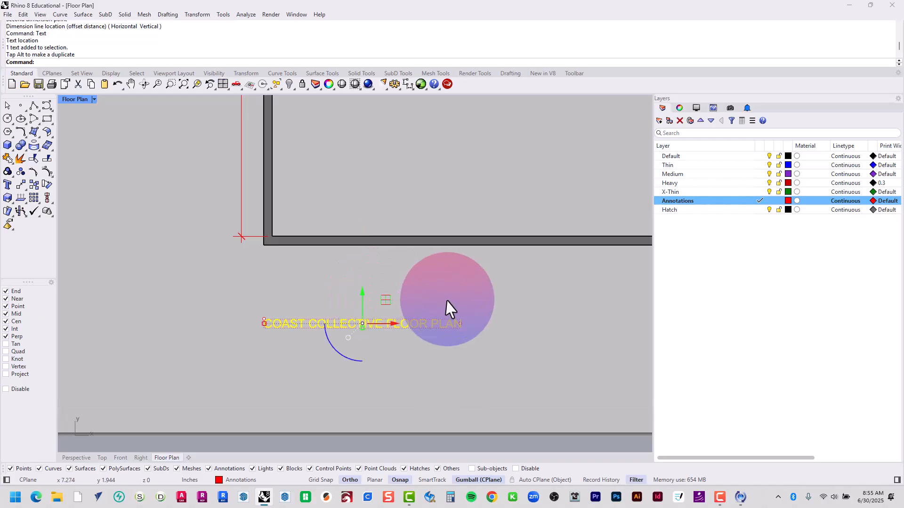
{"action": "left_click", "coordinate": [451, 312]}
{"action": "scroll", "coordinate": [498, 337], "scroll_direction": "down", "scroll_amount": 3}
{"action": "scroll", "coordinate": [434, 359], "scroll_direction": "down", "scroll_amount": 3}
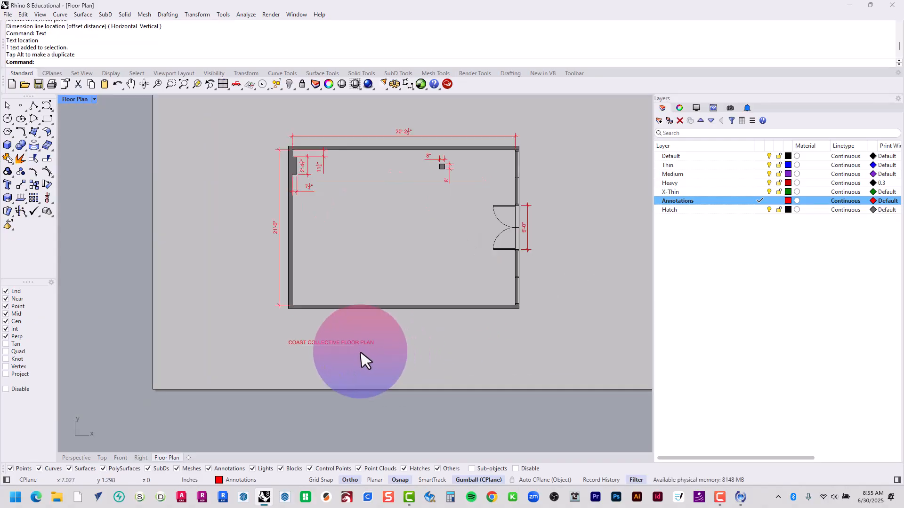
Make the title text "COAST COLLECTIVE FLOOR PLAN" bold and underlined
{"action": "scroll", "coordinate": [365, 359], "scroll_direction": "up", "scroll_amount": 5}
{"action": "left_click", "coordinate": [356, 339]}
{"action": "scroll", "coordinate": [356, 338], "scroll_direction": "up", "scroll_amount": 2}
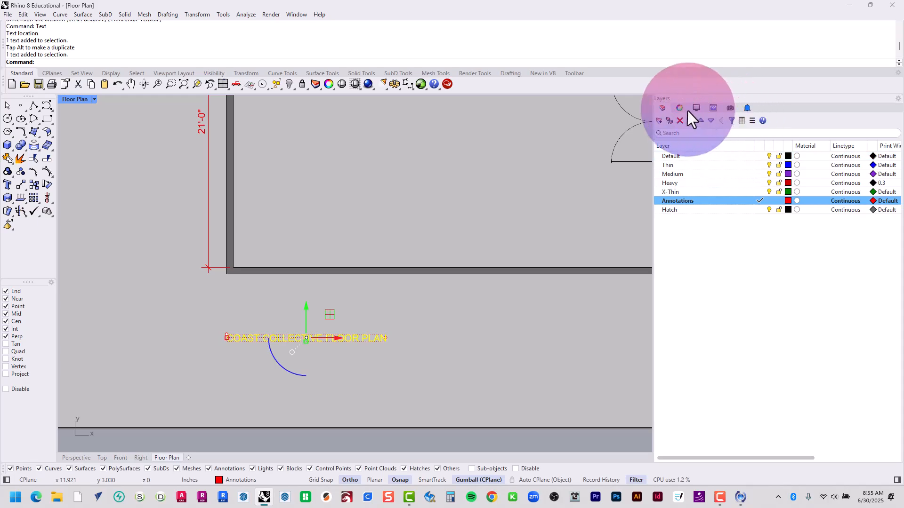
{"action": "left_click", "coordinate": [674, 111]}
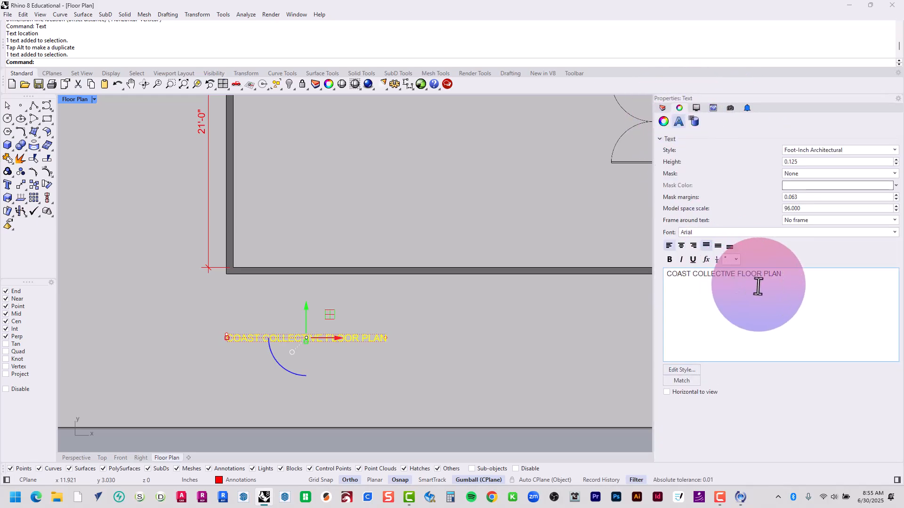
{"action": "left_click_drag", "start_coordinate": [757, 276], "coordinate": [605, 272]}
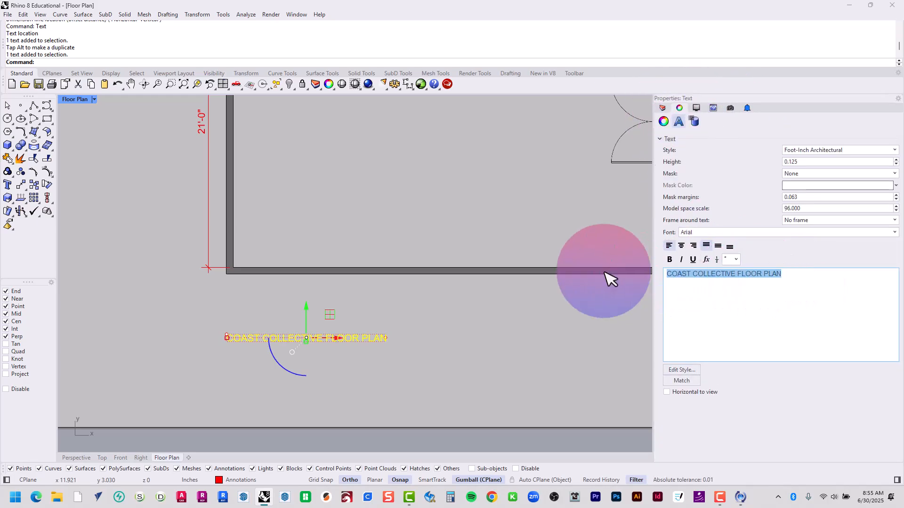
{"action": "left_click", "coordinate": [668, 259]}
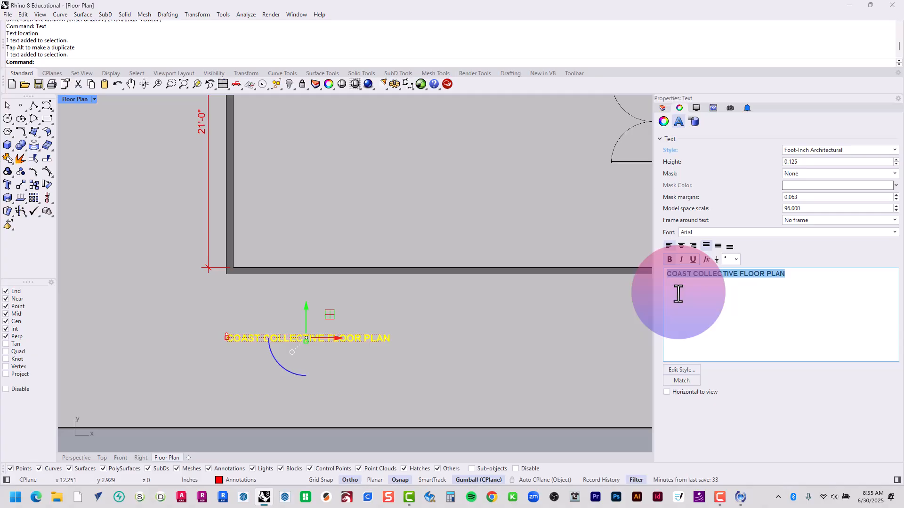
{"action": "left_click", "coordinate": [691, 261]}
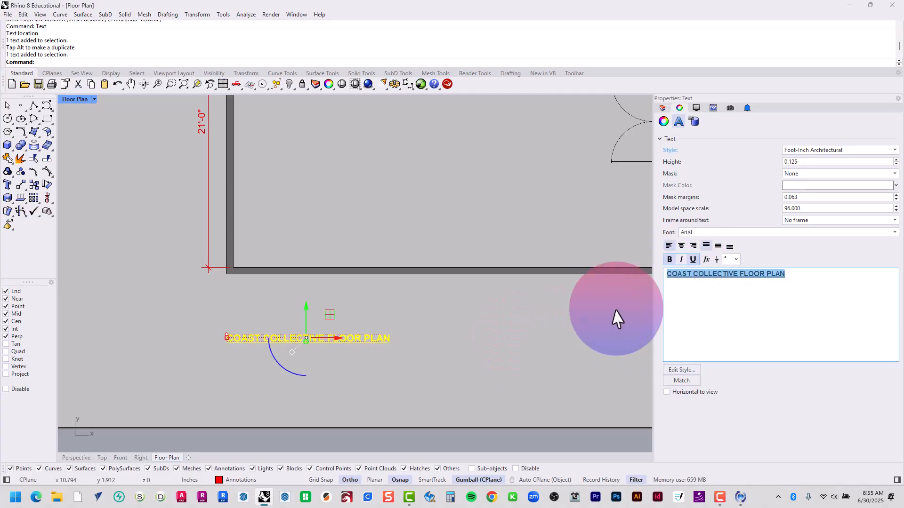
{"action": "left_click", "coordinate": [524, 331]}
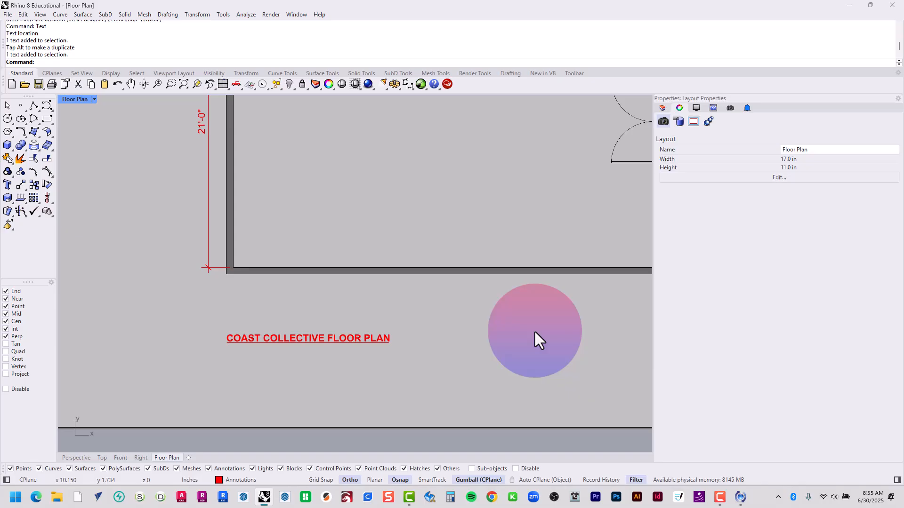
Copy the title text straight down by about 0.23 in to form a second line beneath it
{"action": "type", "text": "Copy"}
{"action": "key", "text": "Return"}
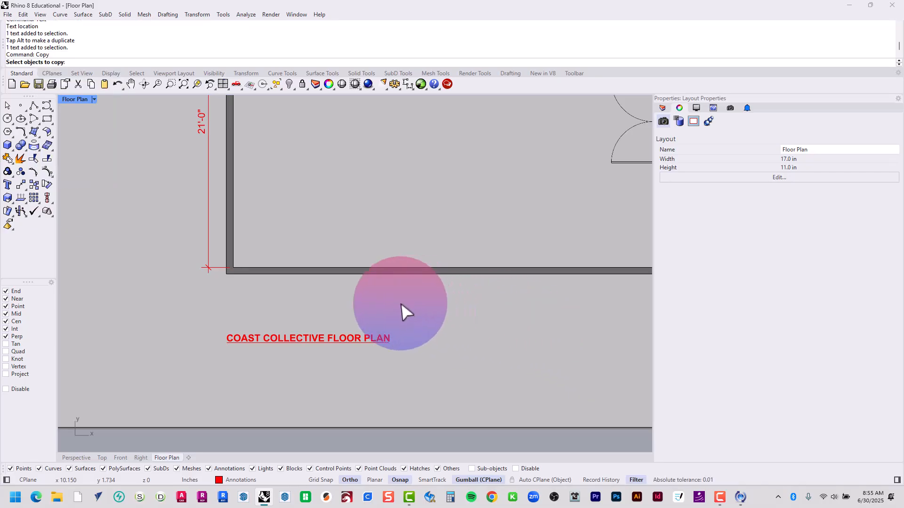
{"action": "left_click", "coordinate": [298, 335]}
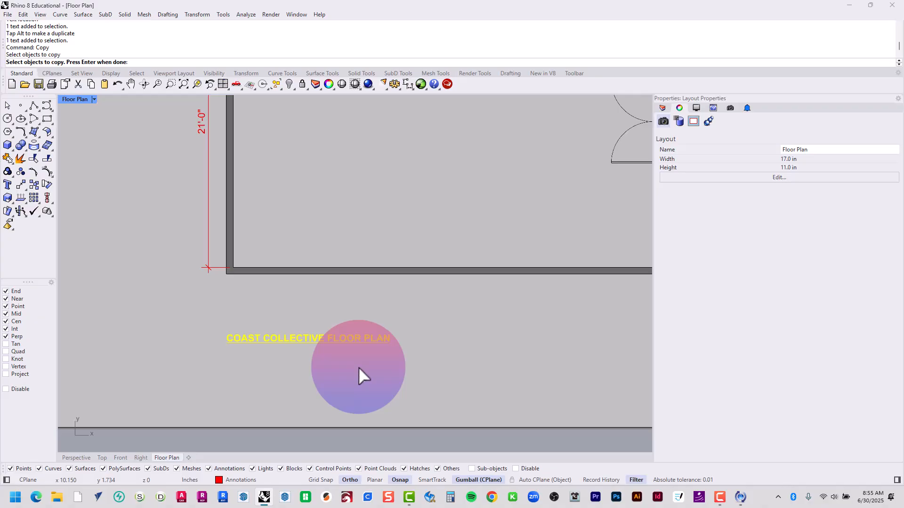
{"action": "key", "text": "Return"}
{"action": "scroll", "coordinate": [242, 383], "scroll_direction": "up", "scroll_amount": 6}
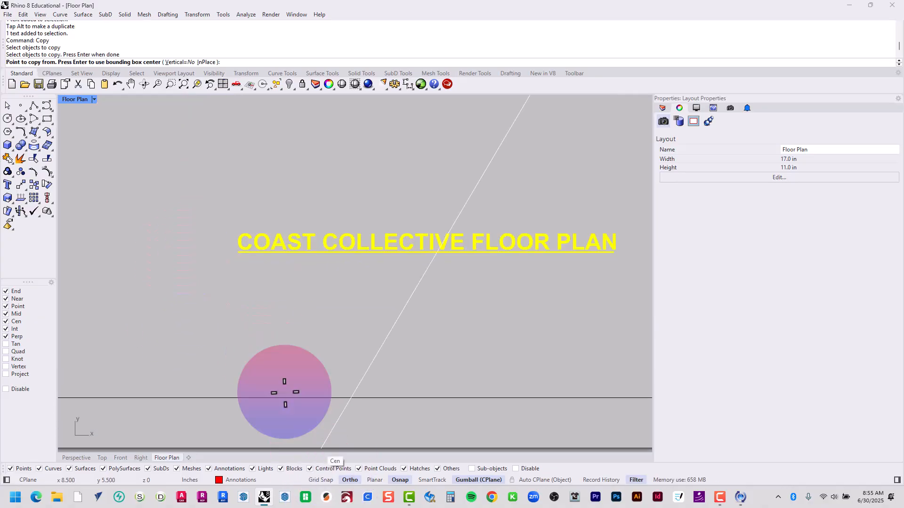
{"action": "left_click", "coordinate": [194, 247]}
{"action": "left_click", "coordinate": [195, 277]}
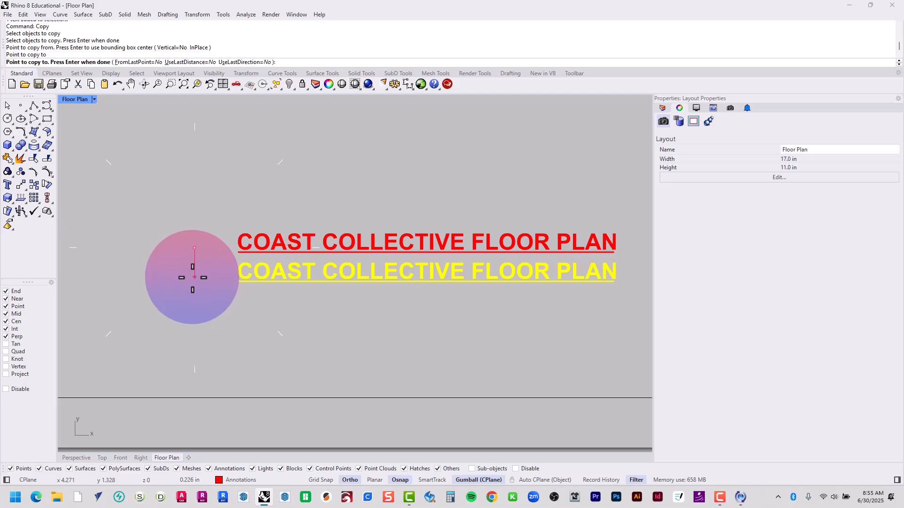
Remove the underline and bold from the copied lower title line and change its text to "SCALE: 1/4" = 1' - 0""
{"action": "key", "text": "Return"}
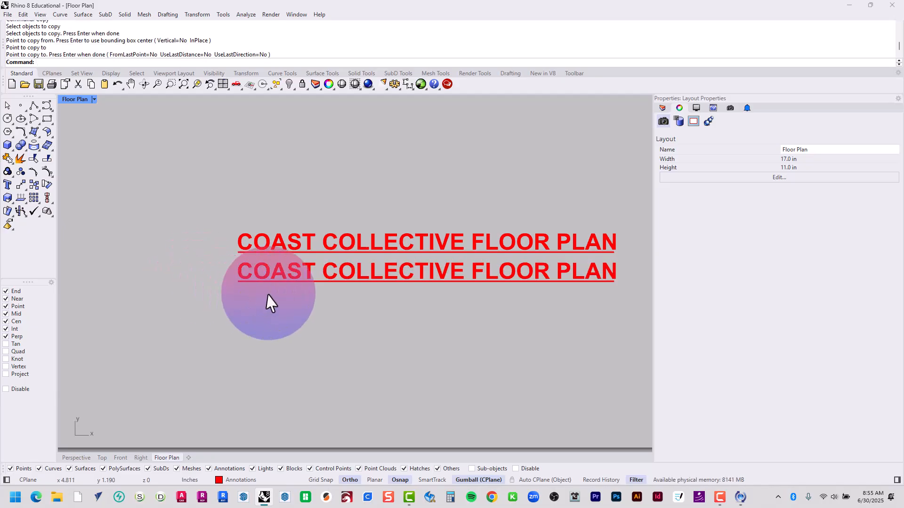
{"action": "left_click", "coordinate": [321, 267]}
{"action": "left_click_drag", "start_coordinate": [774, 332], "coordinate": [607, 282]}
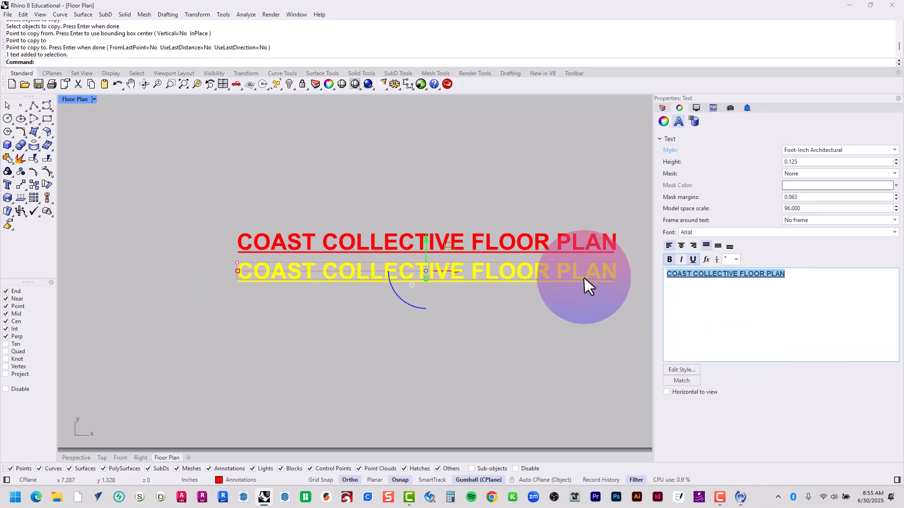
{"action": "left_click", "coordinate": [691, 259]}
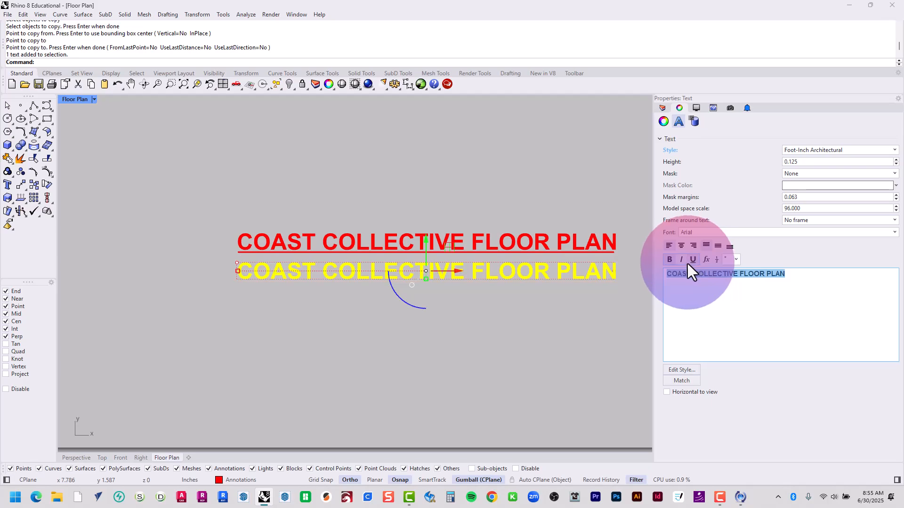
{"action": "left_click", "coordinate": [670, 259]}
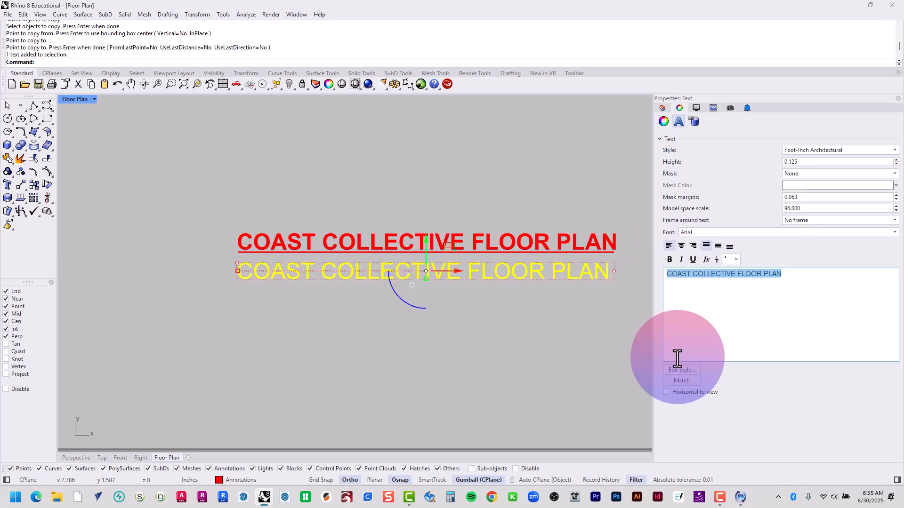
{"action": "type", "text": "SCALE: 1/4\" = 1' - 0"}
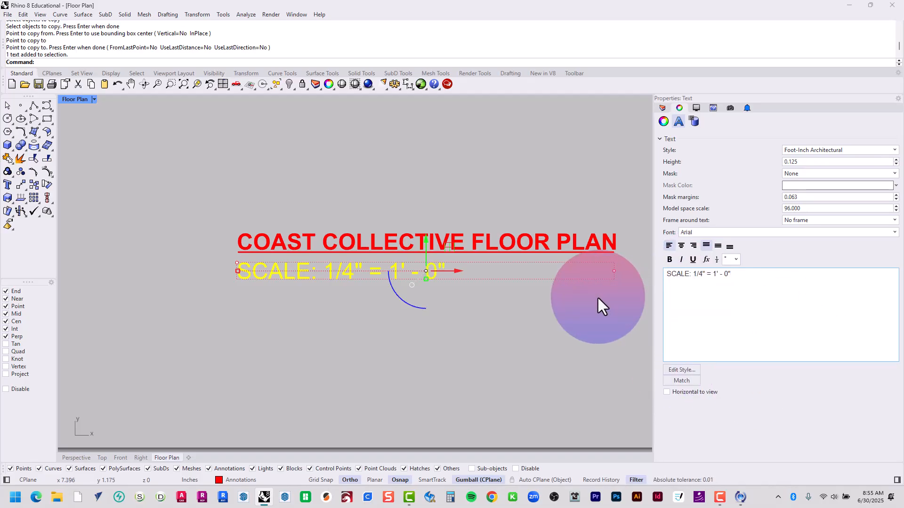
{"action": "left_click", "coordinate": [593, 301]}
Measure the plan's overall outer width along the upper wall and its outer height along the left wall on the layout
{"action": "scroll", "coordinate": [391, 320], "scroll_direction": "down", "scroll_amount": 5}
{"action": "scroll", "coordinate": [459, 323], "scroll_direction": "down", "scroll_amount": 5}
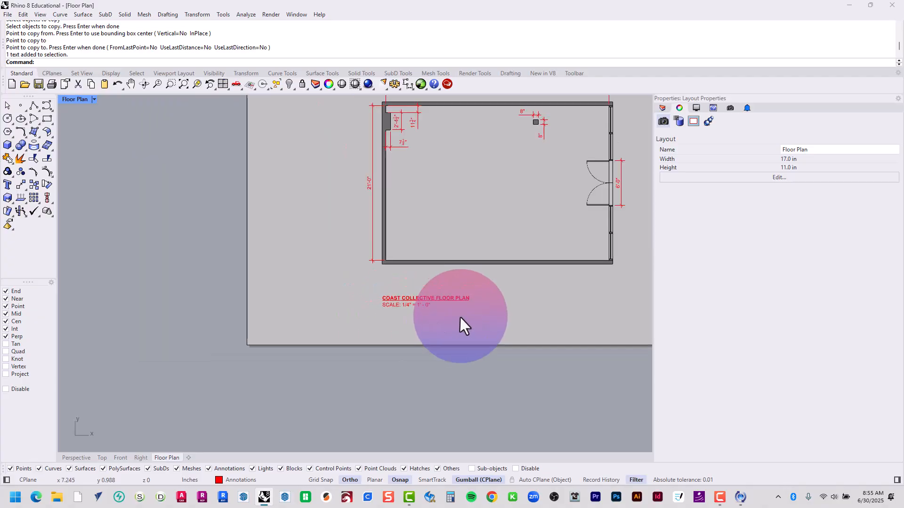
{"action": "right_click_drag", "start_coordinate": [502, 337], "coordinate": [382, 367]}
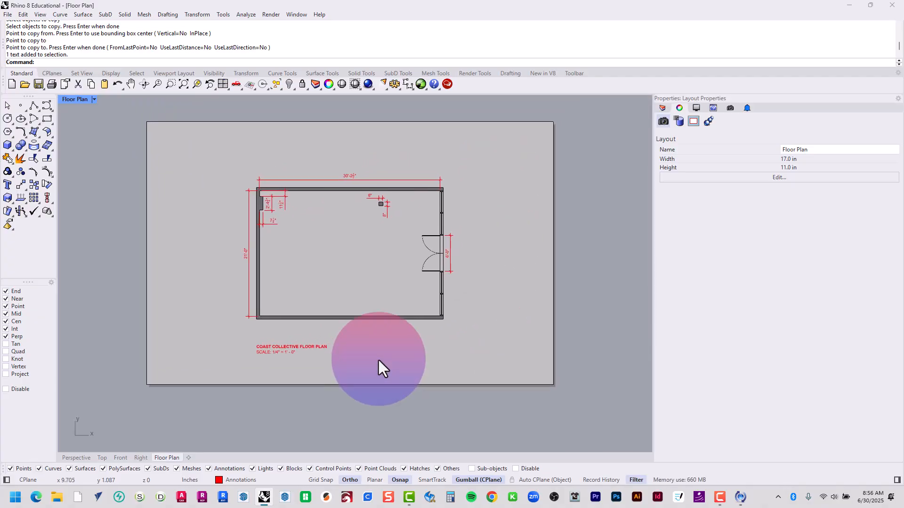
{"action": "left_click_drag", "start_coordinate": [468, 136], "coordinate": [545, 351]}
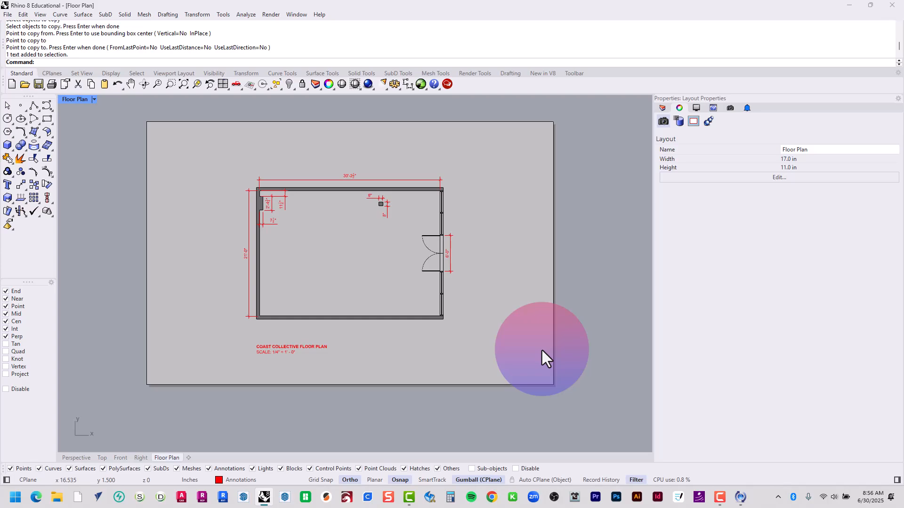
{"action": "scroll", "coordinate": [368, 208], "scroll_direction": "up", "scroll_amount": 3}
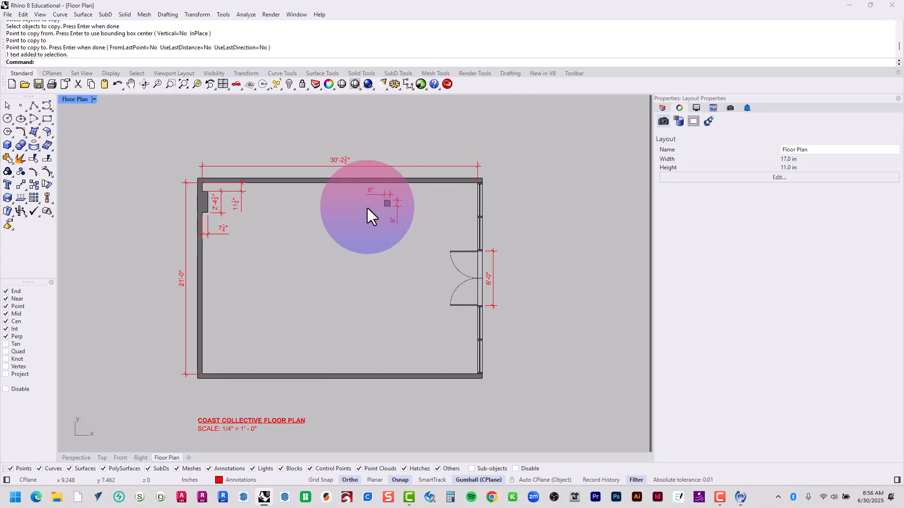
{"action": "type", "text": "D"}
{"action": "key", "text": "Return"}
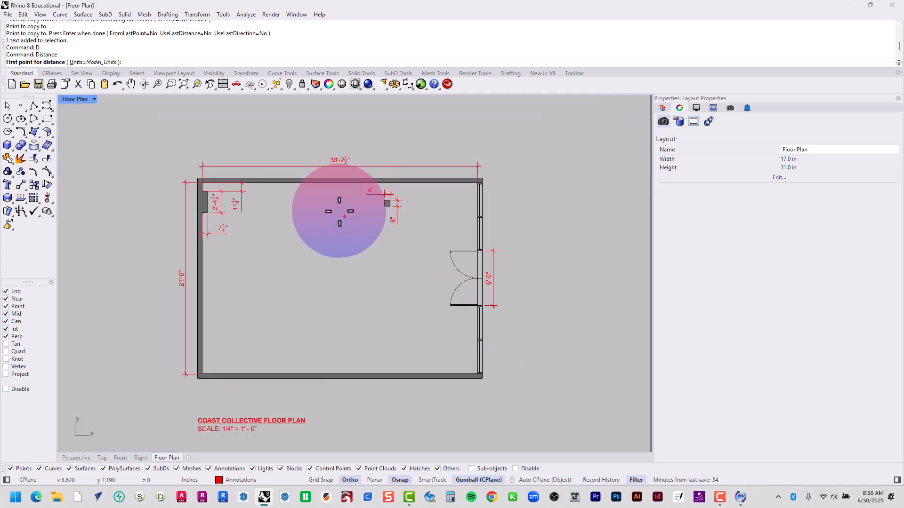
{"action": "left_click", "coordinate": [197, 179]}
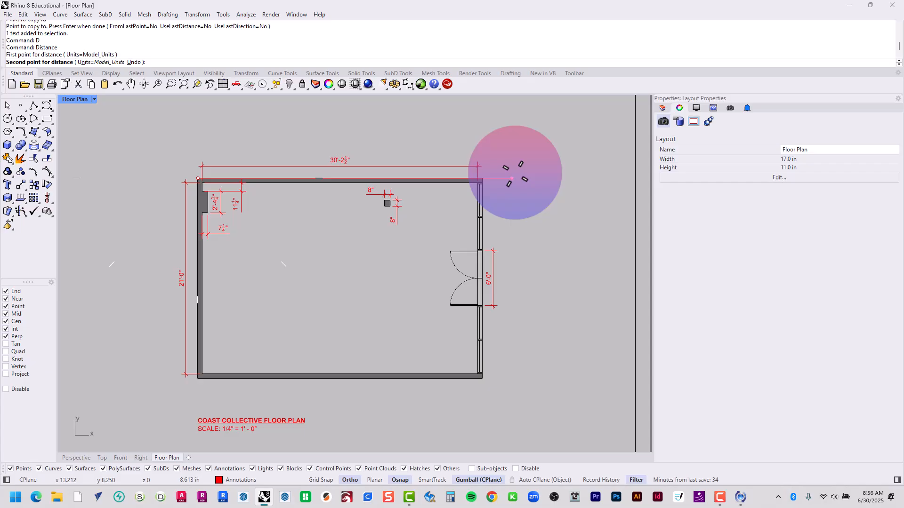
{"action": "left_click", "coordinate": [481, 178]}
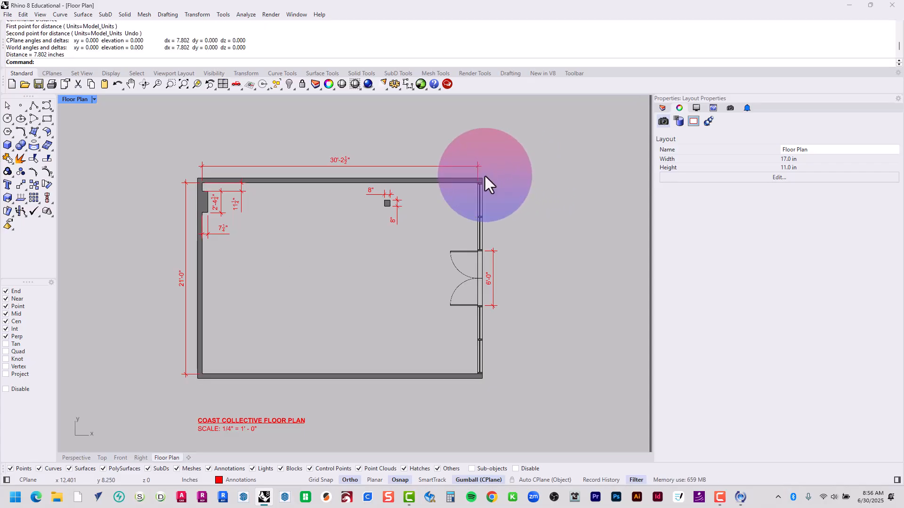
{"action": "type", "text": "D"}
{"action": "key", "text": "Return"}
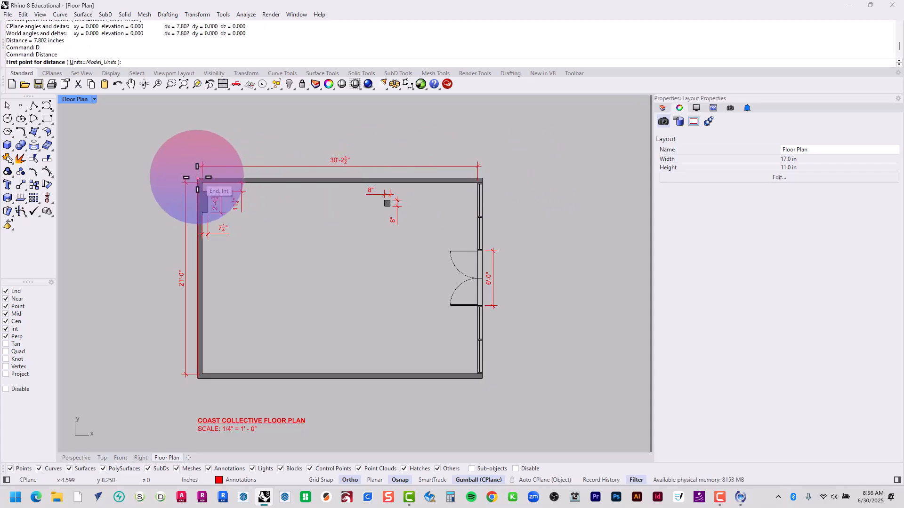
{"action": "left_click", "coordinate": [199, 178]}
{"action": "left_click", "coordinate": [198, 376]}
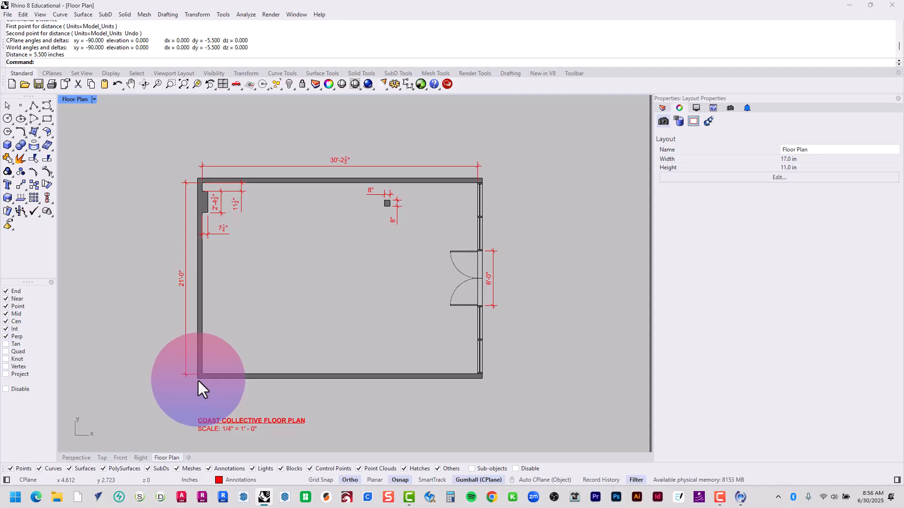
Change the Floor Plan layout's paper size to Letter, landscape, 11 by 8.5 inches
{"action": "scroll", "coordinate": [201, 369], "scroll_direction": "down", "scroll_amount": 5}
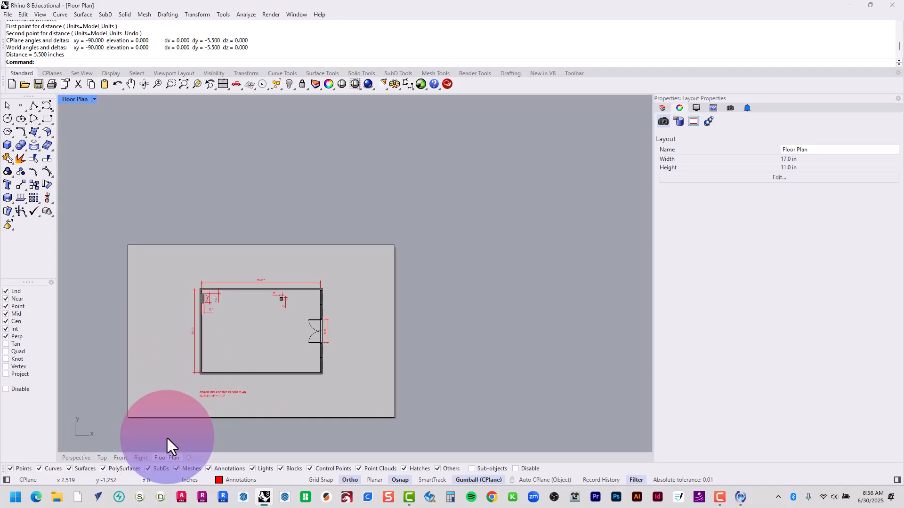
{"action": "right_click", "coordinate": [173, 459]}
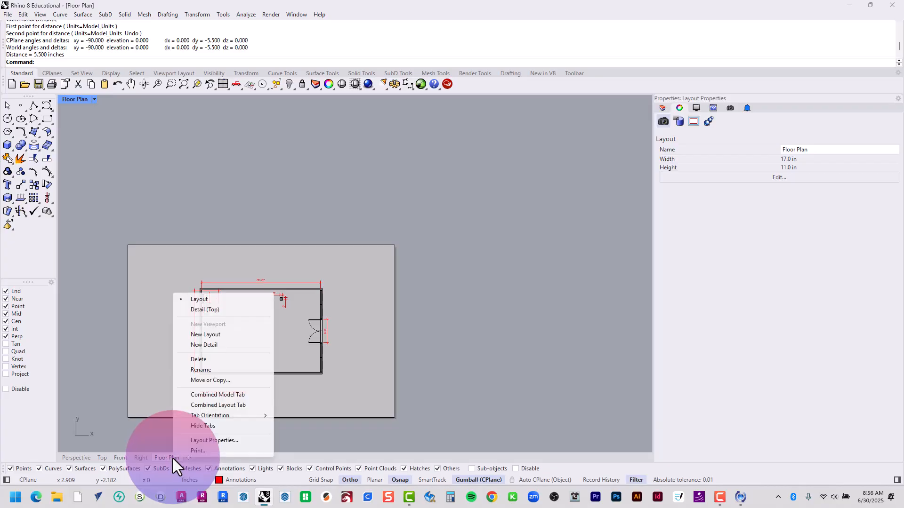
{"action": "left_click", "coordinate": [203, 440]}
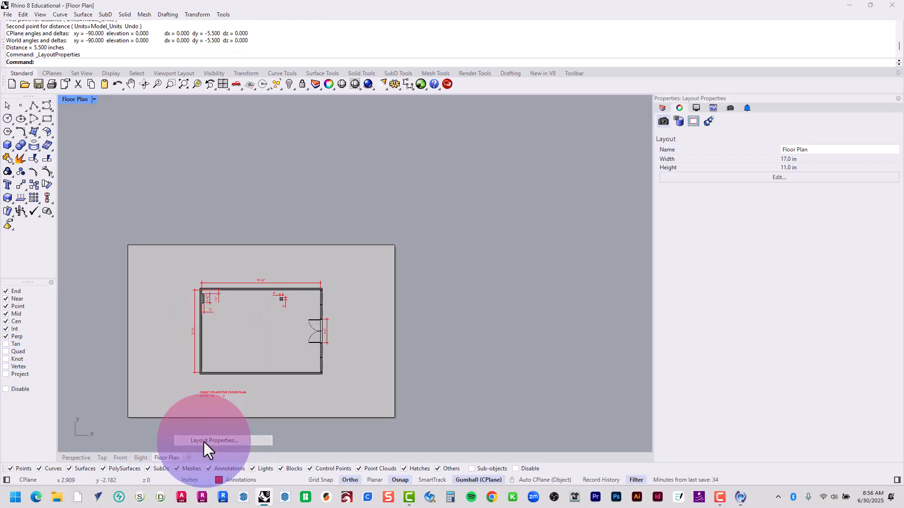
{"action": "left_click", "coordinate": [439, 222]}
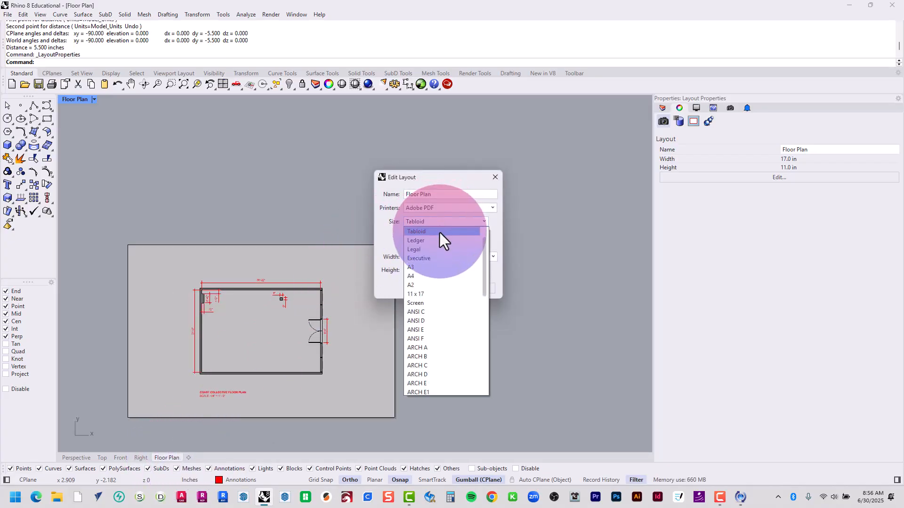
{"action": "left_click", "coordinate": [445, 241]}
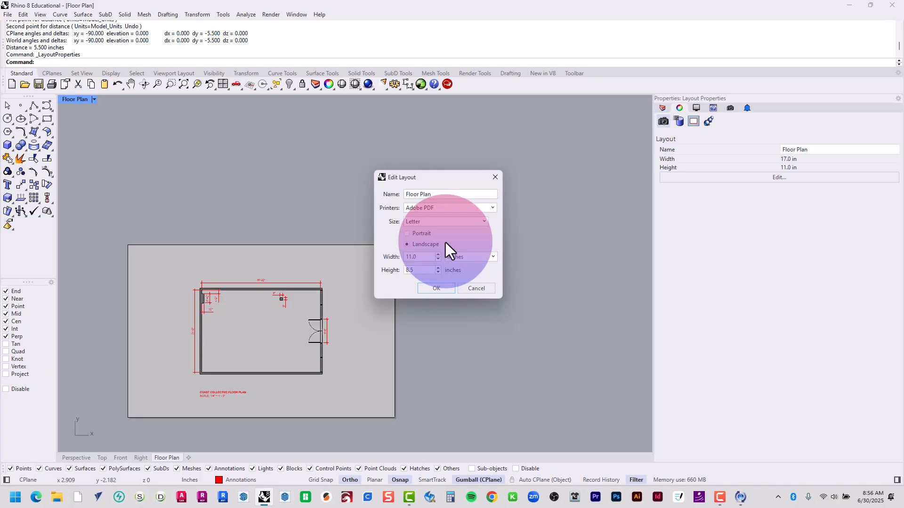
{"action": "left_click", "coordinate": [444, 289]}
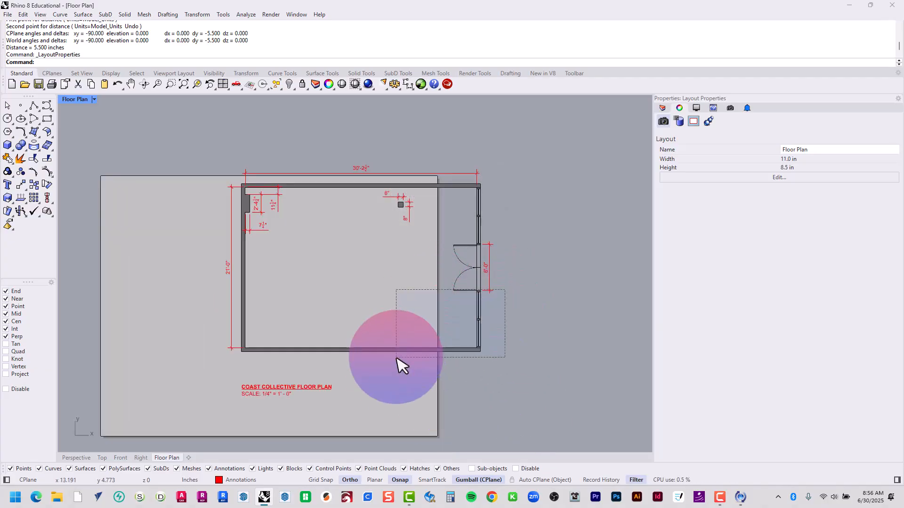
Move the detail view with all its dimensions and title texts straight left by about 2.8 in onto the Letter sheet
{"action": "left_click", "coordinate": [498, 232]}
{"action": "left_click", "coordinate": [515, 194]}
{"action": "scroll", "coordinate": [320, 280], "scroll_direction": "down", "scroll_amount": 4}
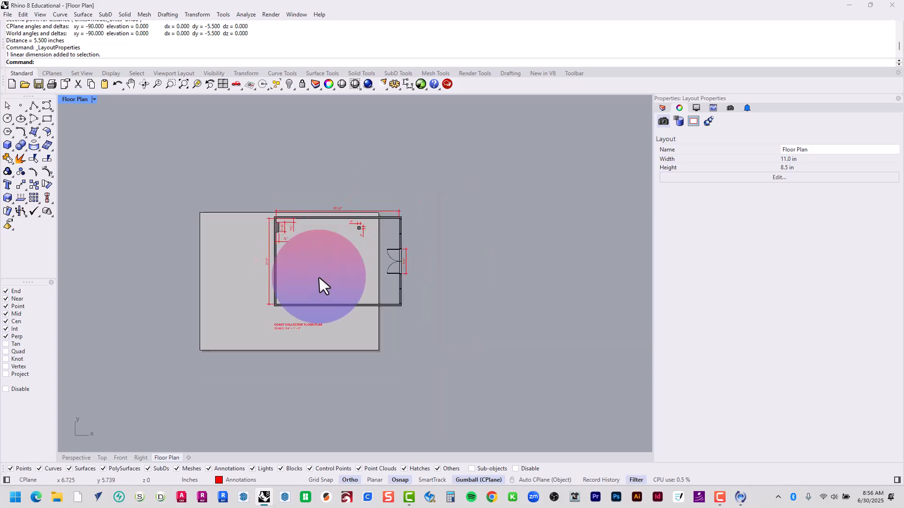
{"action": "left_click_drag", "start_coordinate": [533, 379], "coordinate": [203, 157]}
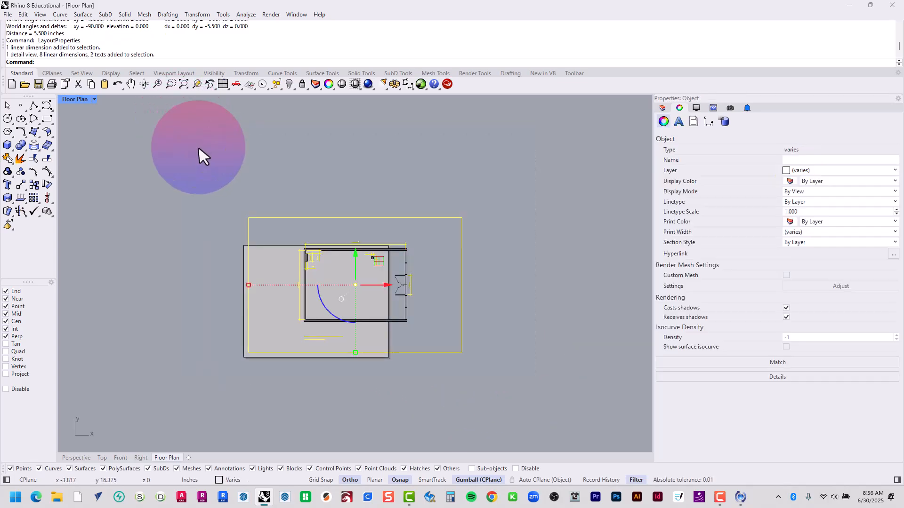
{"action": "scroll", "coordinate": [279, 329], "scroll_direction": "up", "scroll_amount": 2}
{"action": "scroll", "coordinate": [279, 329], "scroll_direction": "up", "scroll_amount": 1}
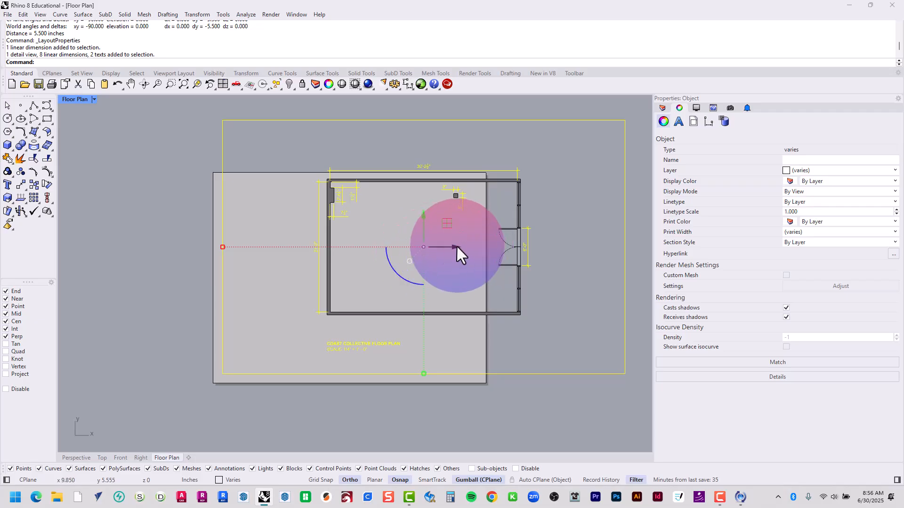
{"action": "type", "text": "M"}
{"action": "key", "text": "Return"}
{"action": "left_click", "coordinate": [499, 412]}
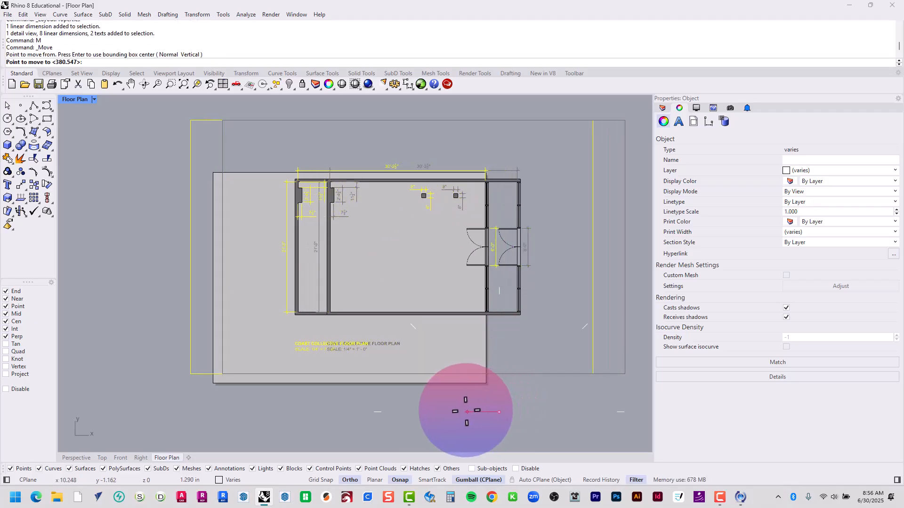
{"action": "left_click", "coordinate": [438, 412]}
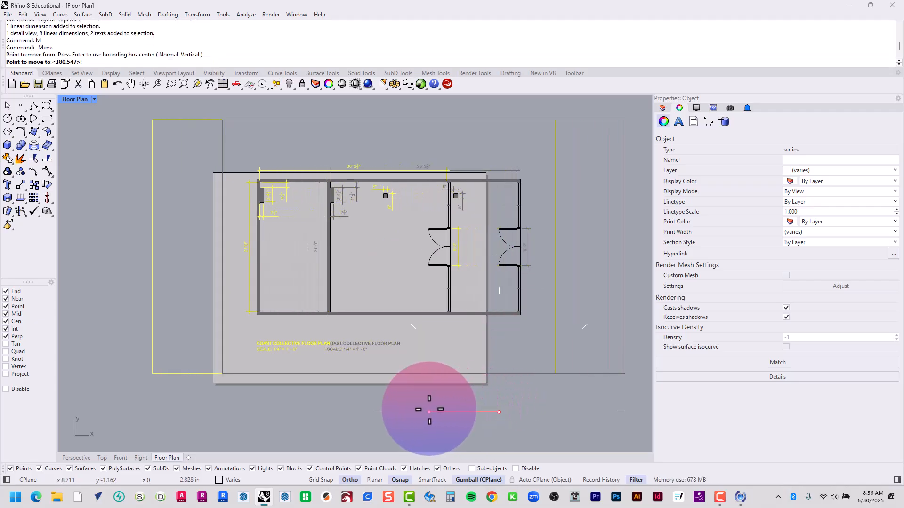
{"action": "left_click", "coordinate": [453, 314]}
Move the detail view, dimensions and title texts straight down by about 1.1 in to center them vertically on the sheet
{"action": "type", "text": "m"}
{"action": "key", "text": "Return"}
{"action": "left_click", "coordinate": [528, 165]}
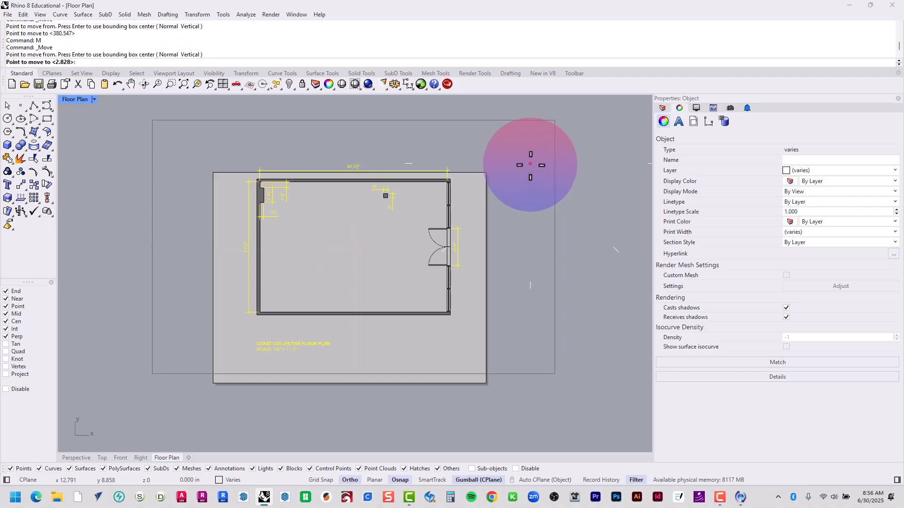
{"action": "left_click", "coordinate": [527, 193]}
Move the three upper points of the detail view's frame straight down onto the sheet's top edge
{"action": "left_click", "coordinate": [525, 191]}
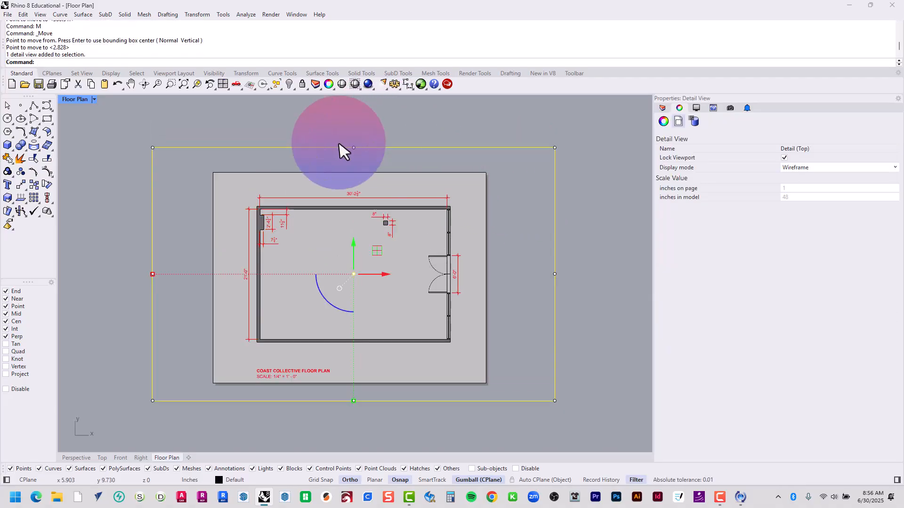
{"action": "left_click_drag", "start_coordinate": [106, 125], "coordinate": [603, 167]}
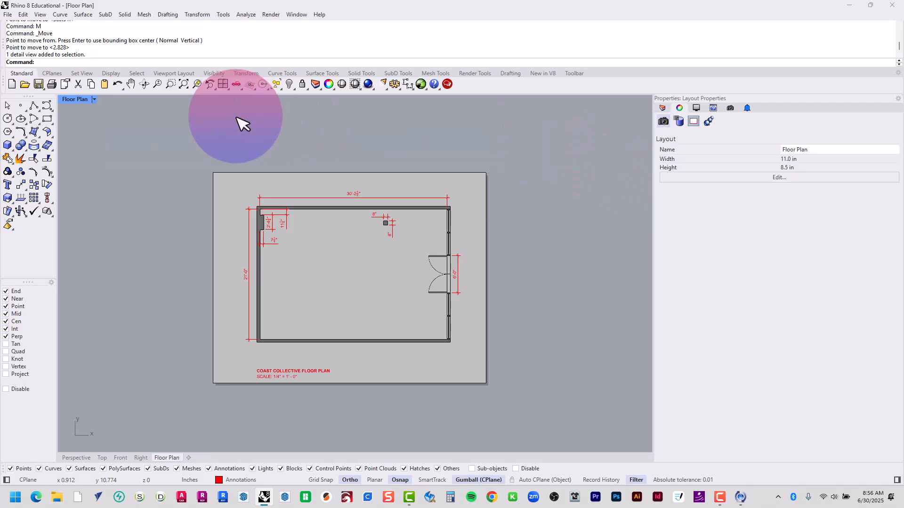
{"action": "left_click_drag", "start_coordinate": [316, 188], "coordinate": [119, 112]}
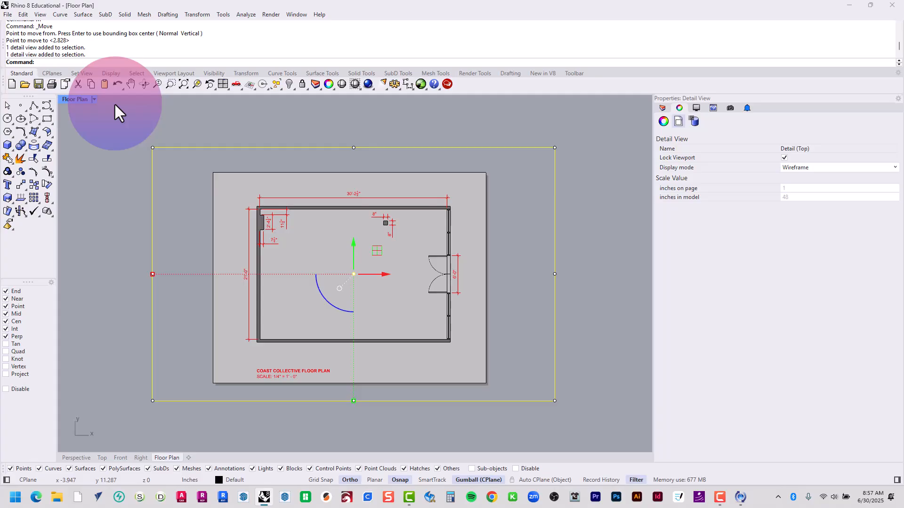
{"action": "left_click_drag", "start_coordinate": [264, 120], "coordinate": [140, 275]}
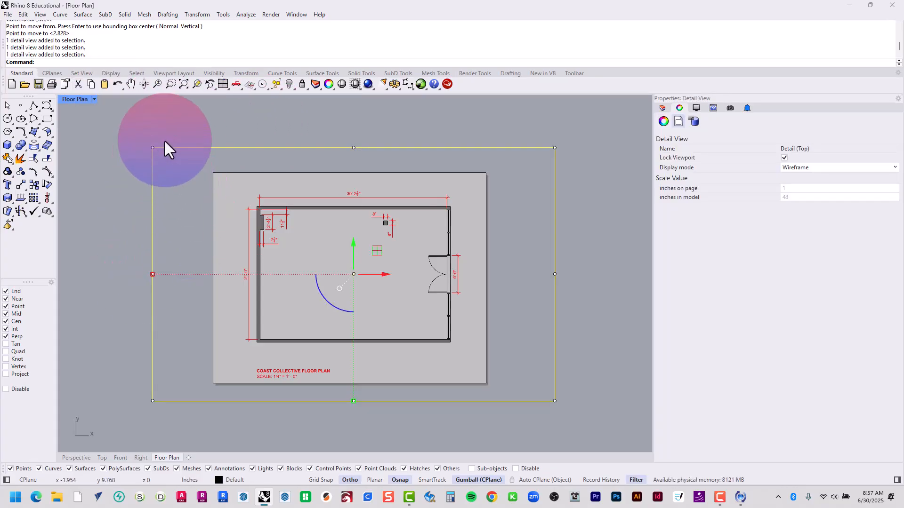
{"action": "left_click_drag", "start_coordinate": [129, 133], "coordinate": [578, 158]}
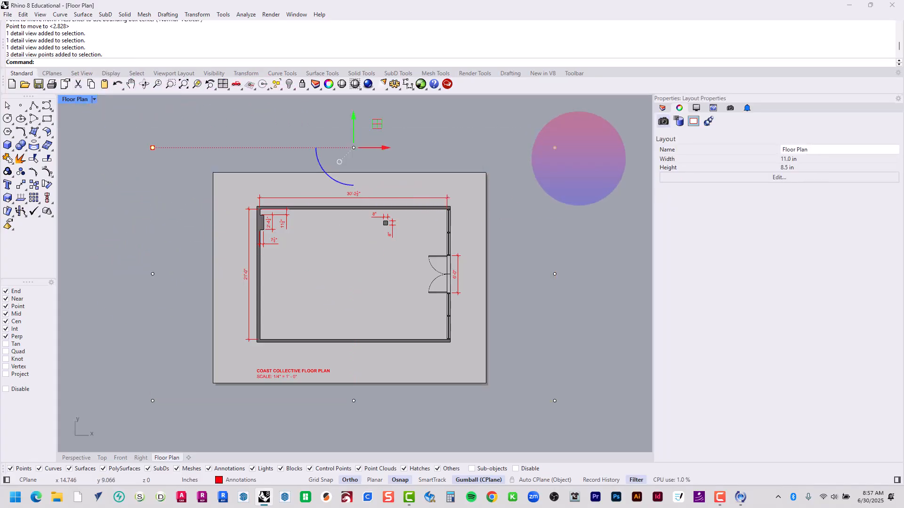
{"action": "type", "text": "m"}
{"action": "key", "text": "Return"}
{"action": "left_click", "coordinate": [354, 147]}
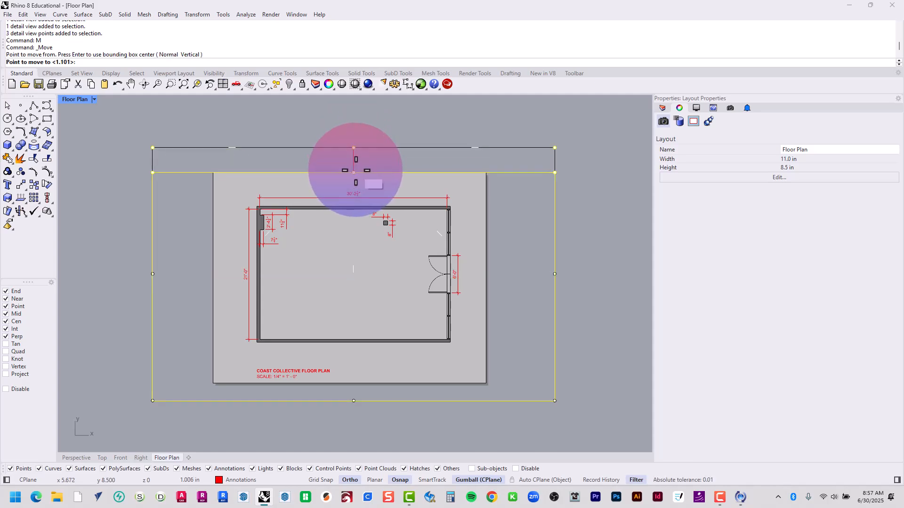
{"action": "left_click", "coordinate": [353, 173]}
Move the three left points of the detail view's frame horizontally onto the sheet's left edge
{"action": "left_click_drag", "start_coordinate": [111, 152], "coordinate": [159, 416]}
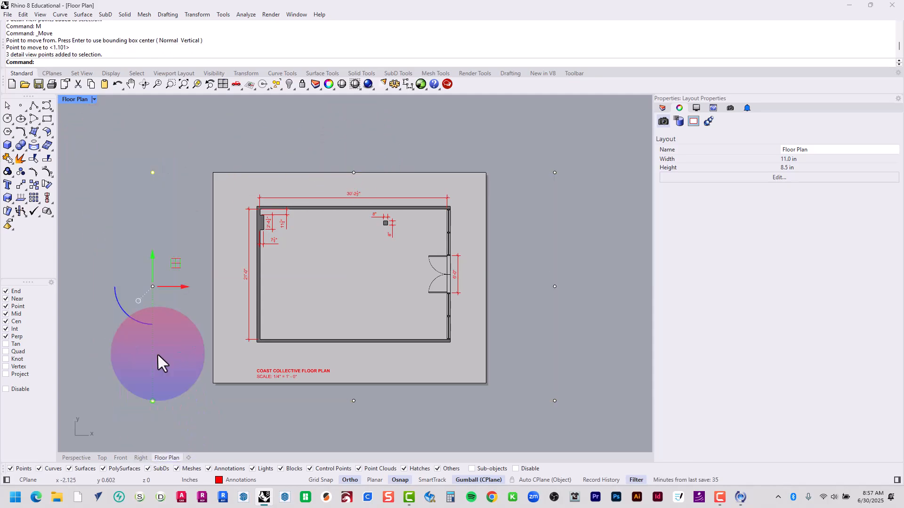
{"action": "type", "text": "m"}
{"action": "key", "text": "Return"}
{"action": "left_click", "coordinate": [152, 286]}
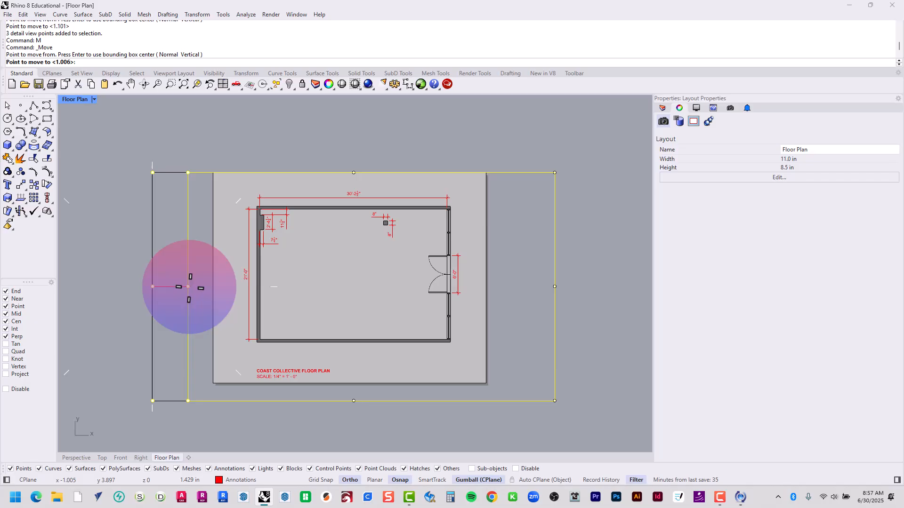
{"action": "left_click", "coordinate": [212, 286]}
Move the three right-hand points of the detail view's frame onto the sheet's right edge
{"action": "left_click_drag", "start_coordinate": [528, 149], "coordinate": [647, 421]}
{"action": "type", "text": "m"}
{"action": "key", "text": "Return"}
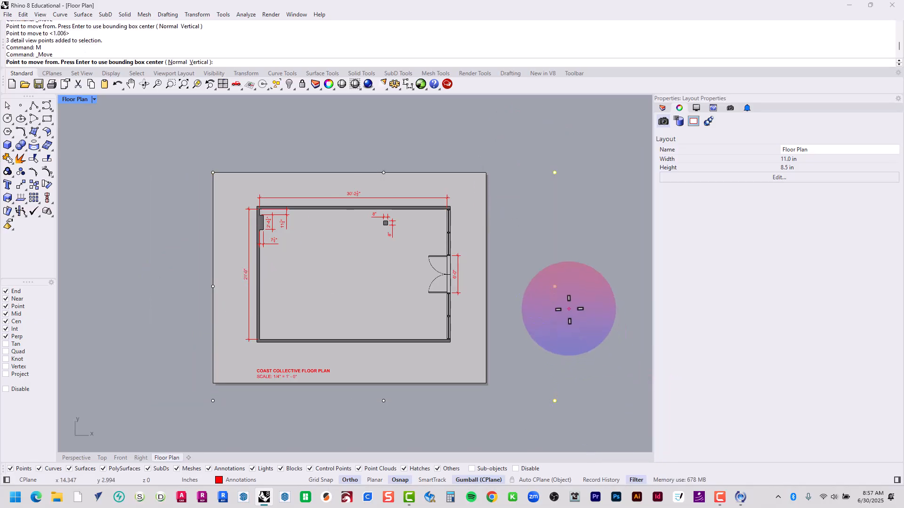
{"action": "left_click", "coordinate": [554, 286]}
{"action": "left_click", "coordinate": [486, 278]}
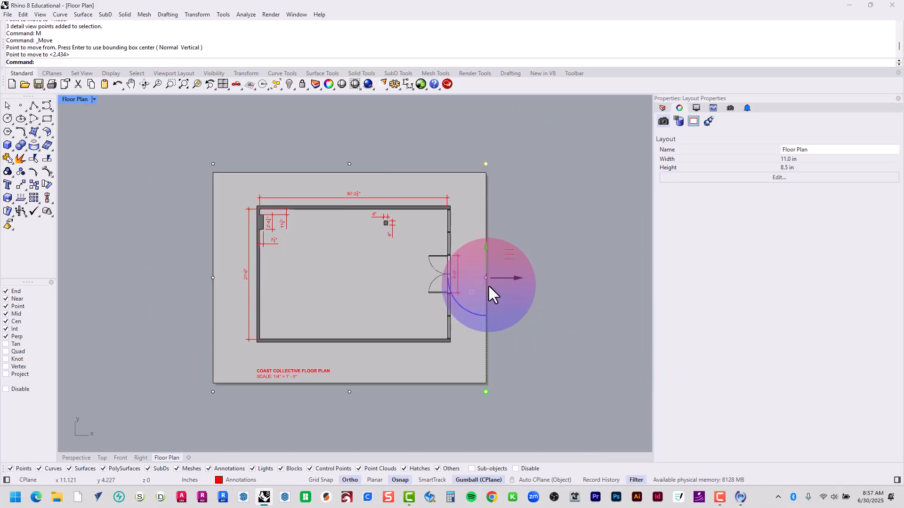
Move the three lower points of the detail view's frame up onto the sheet's bottom edge
{"action": "left_click_drag", "start_coordinate": [173, 416], "coordinate": [527, 386]}
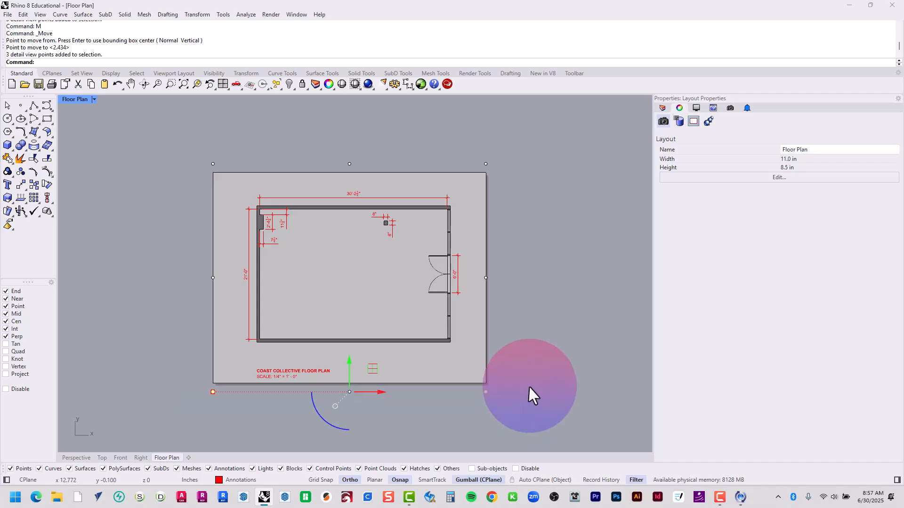
{"action": "type", "text": "m"}
{"action": "key", "text": "Return"}
{"action": "left_click", "coordinate": [485, 392]}
{"action": "left_click", "coordinate": [486, 383]}
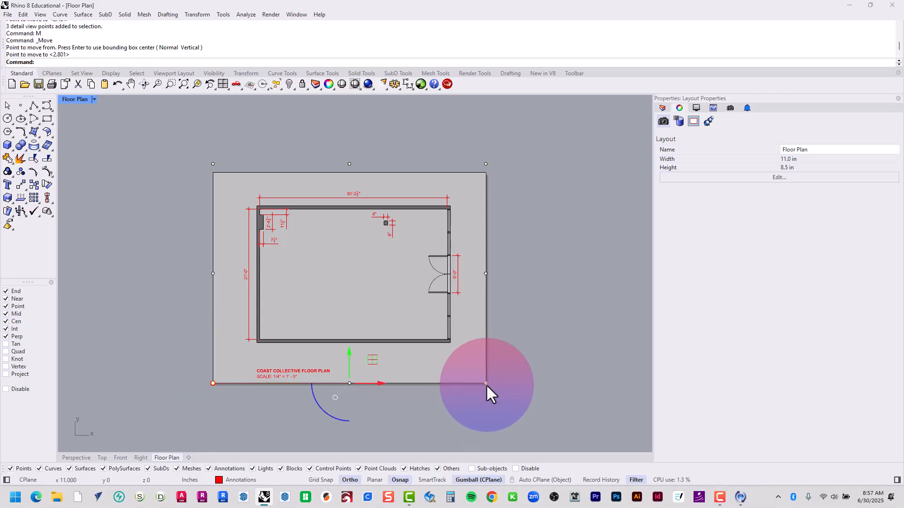
Move the three upper points of the detail view's frame down again onto the sheet's top edge
{"action": "left_click_drag", "start_coordinate": [187, 132], "coordinate": [490, 168]}
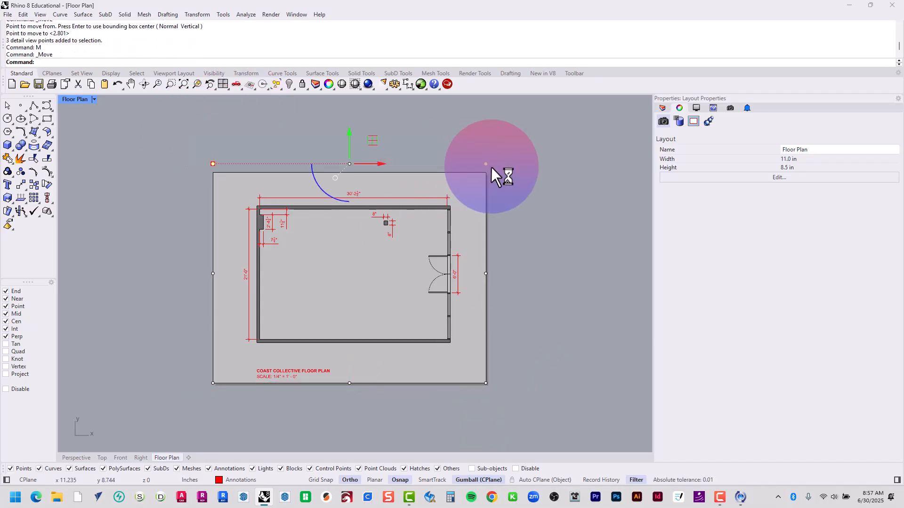
{"action": "type", "text": "m"}
{"action": "key", "text": "Return"}
{"action": "left_click", "coordinate": [486, 164]}
{"action": "left_click", "coordinate": [485, 172]}
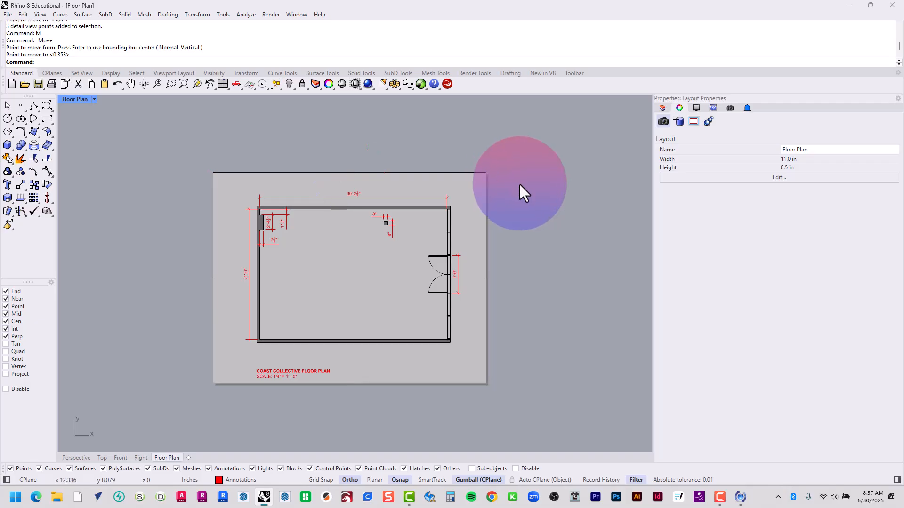
Activate and unlock the Top detail, then center the plan in it by zooming to all selected hatches and curves
{"action": "double_click", "coordinate": [463, 193]}
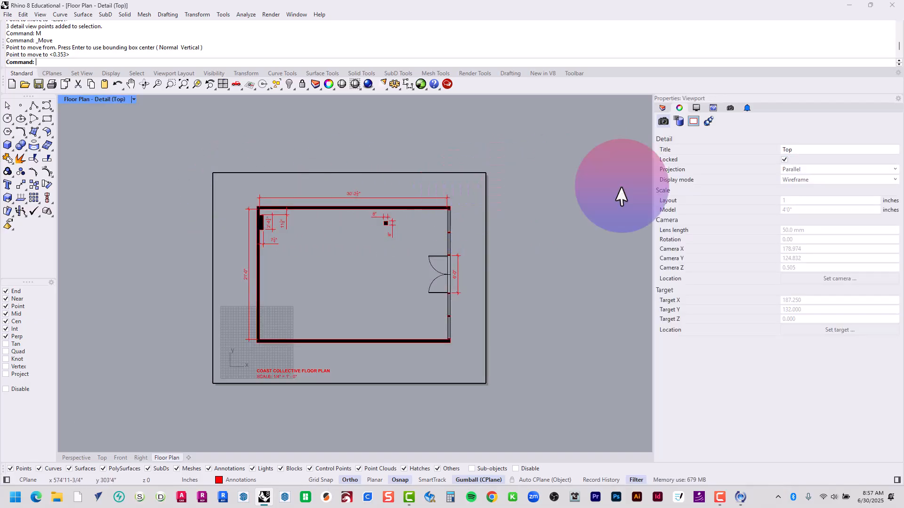
{"action": "left_click", "coordinate": [784, 159]}
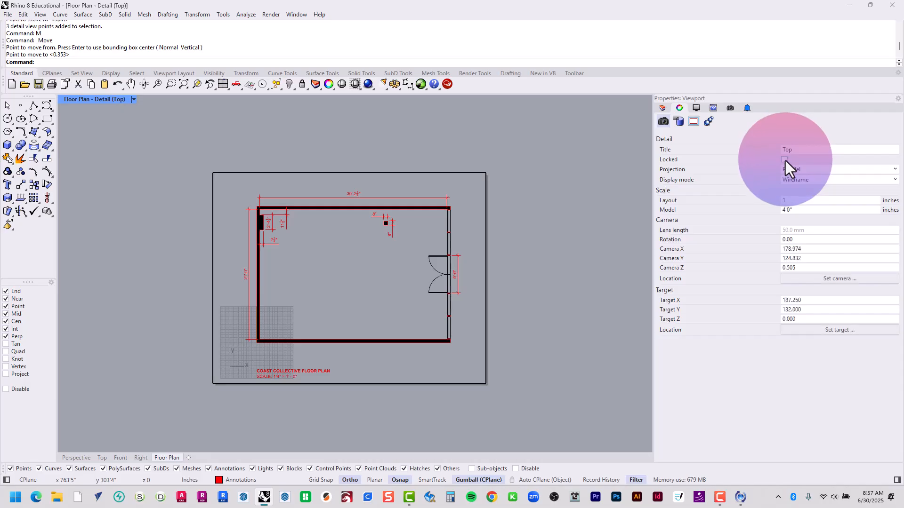
{"action": "mouse_move", "coordinate": [224, 183]}
{"action": "left_mouse_down"}
{"action": "mouse_move", "coordinate": [406, 339]}
{"action": "mouse_move", "coordinate": [483, 368]}
{"action": "mouse_move", "coordinate": [474, 358]}
{"action": "left_mouse_up"}
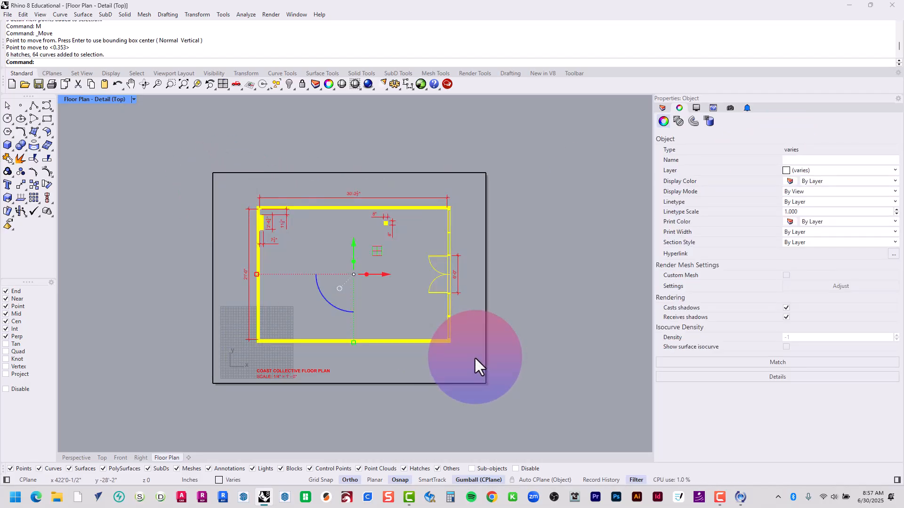
{"action": "key", "text": "Return"}
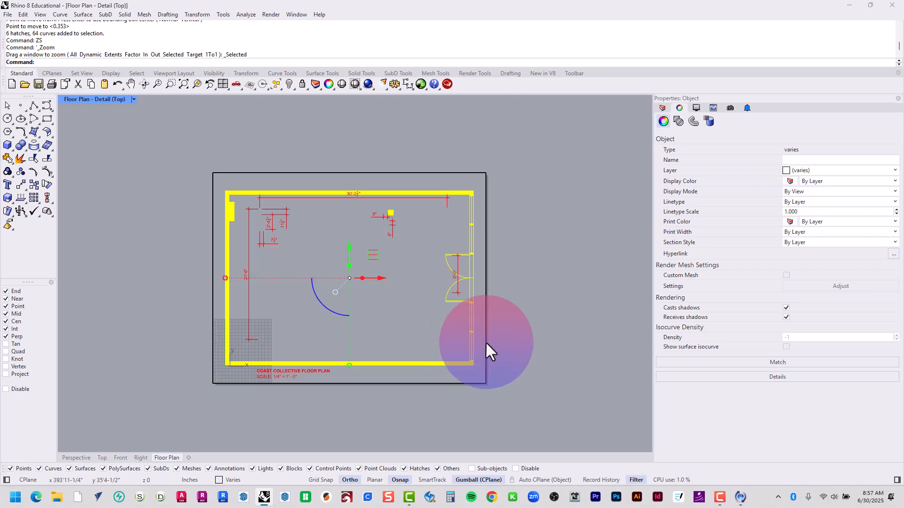
Set the detail's scale to 0.25 in on the layout for 12 in in the model, and return to the layout
{"action": "left_click", "coordinate": [542, 246]}
{"action": "double_click", "coordinate": [814, 201]}
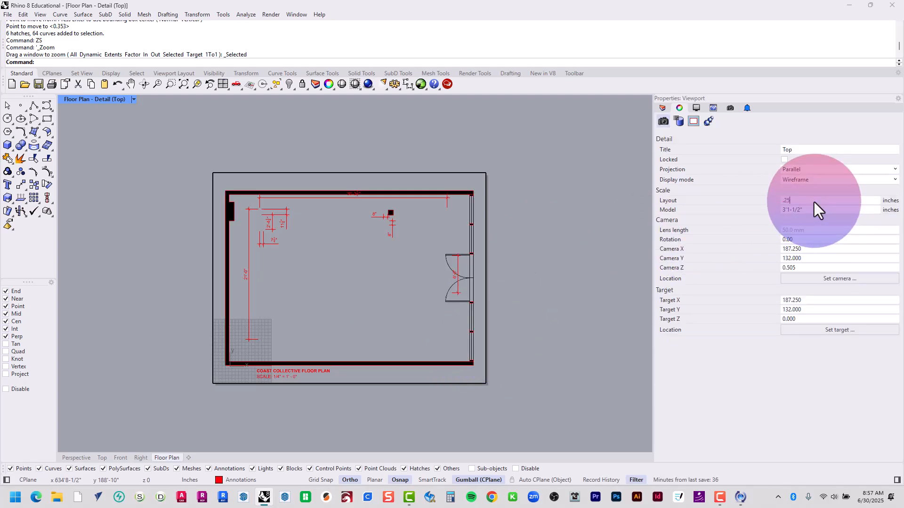
{"action": "key", "text": "Tab"}
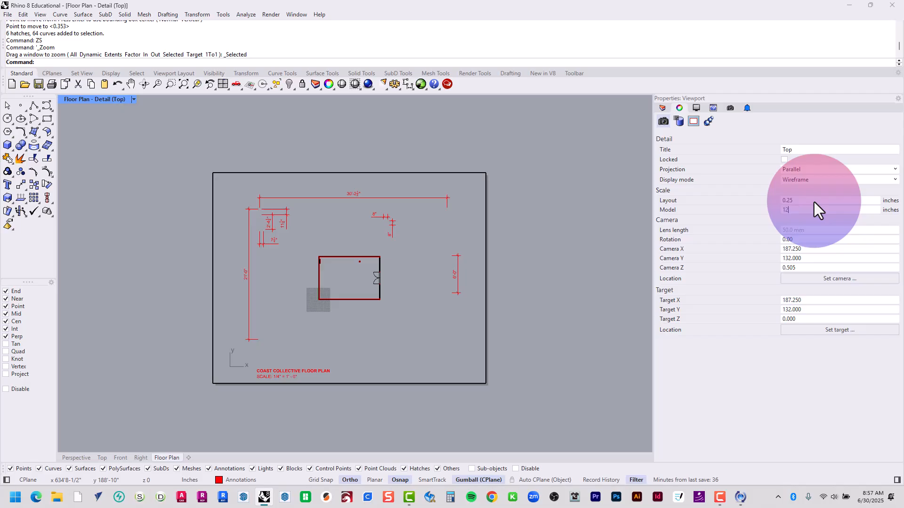
{"action": "type", "text": "12"}
{"action": "key", "text": "Return"}
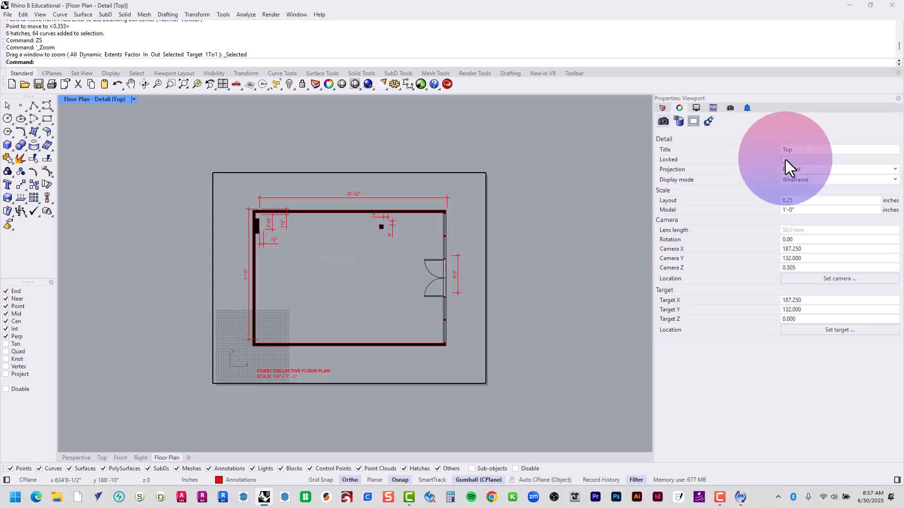
{"action": "double_click", "coordinate": [544, 224]}
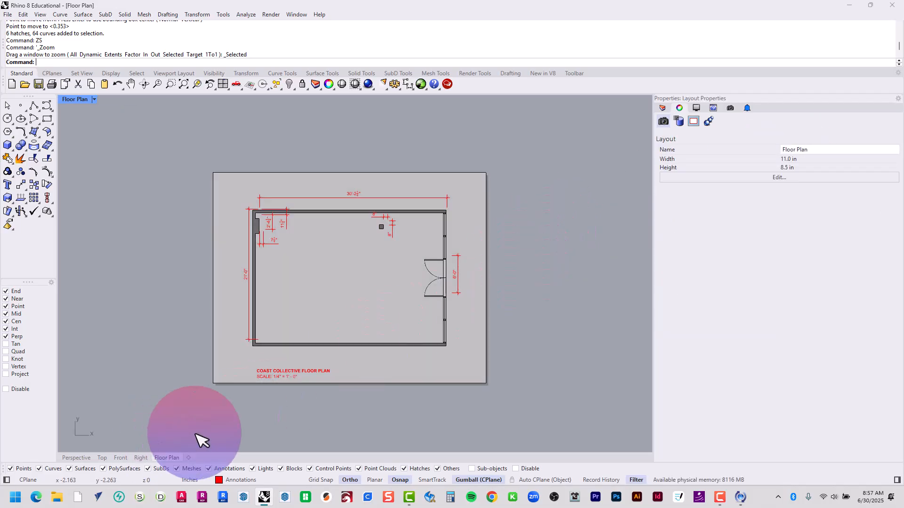
Move the floor plan title and scale texts straight up by about 0.45 in, closer to the plan
{"action": "scroll", "coordinate": [270, 396], "scroll_direction": "up", "scroll_amount": 5}
{"action": "left_click_drag", "start_coordinate": [297, 420], "coordinate": [235, 395]}
{"action": "left_click_drag", "start_coordinate": [257, 363], "coordinate": [260, 346]}
{"action": "left_click", "coordinate": [295, 300]}
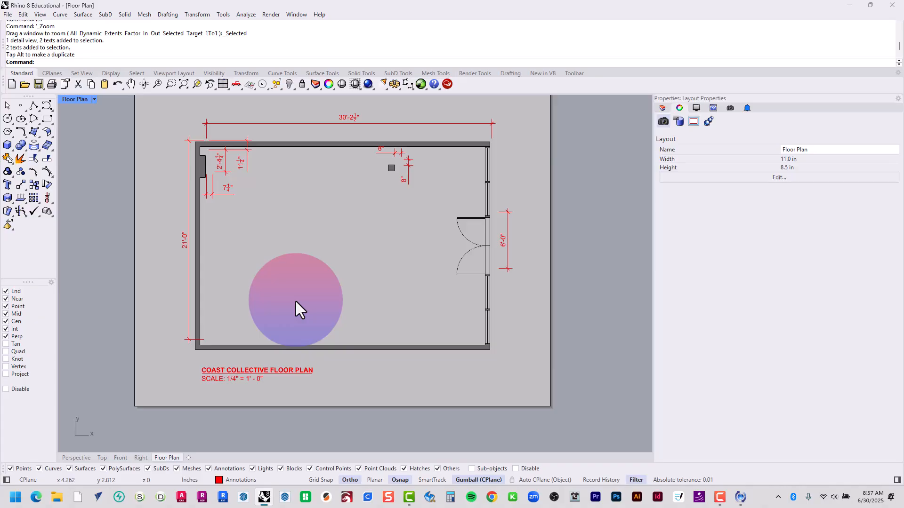
{"action": "scroll", "coordinate": [283, 304], "scroll_direction": "down", "scroll_amount": 3}
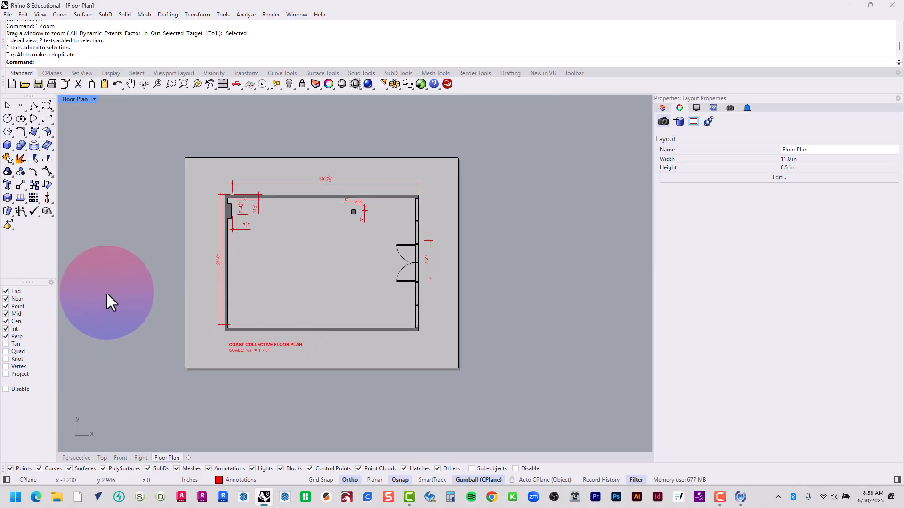
Save the model as a new file in ARCH A201's 2 - Assignments folder, starting its file name with 25063
{"action": "left_click", "coordinate": [81, 98]}
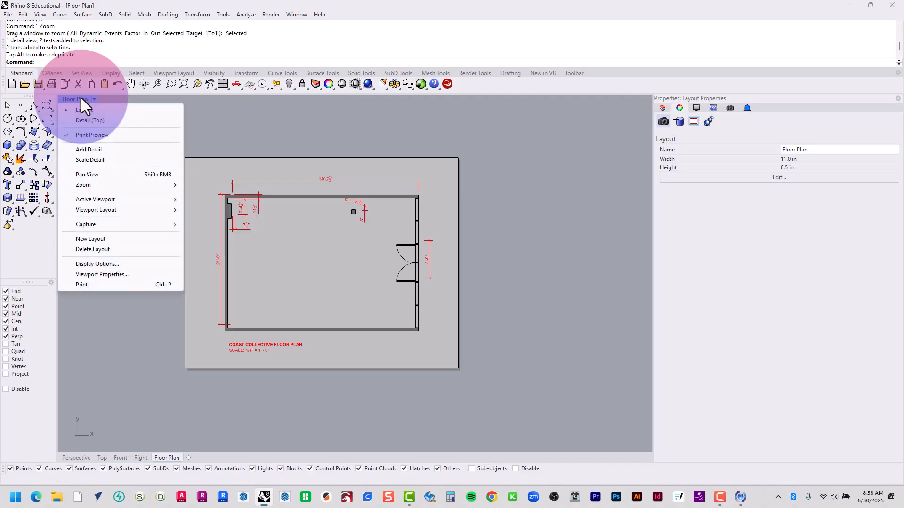
{"action": "left_click", "coordinate": [81, 100]}
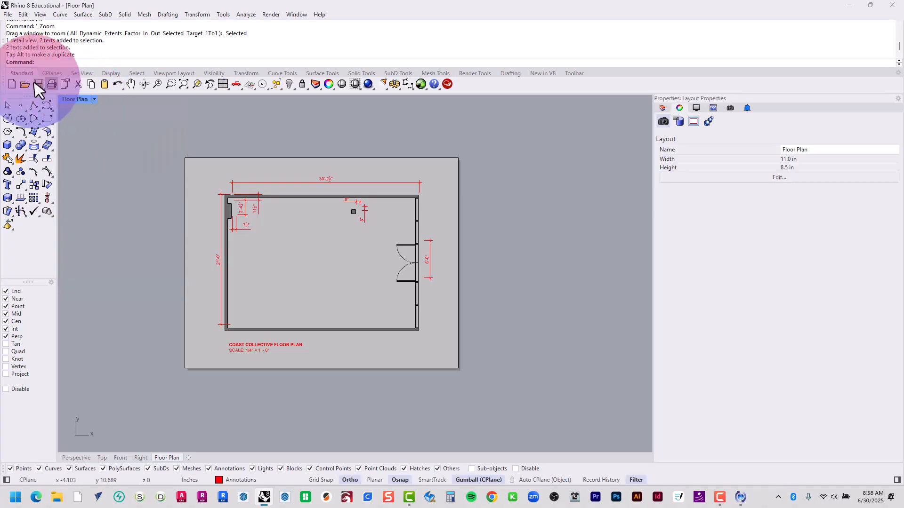
{"action": "left_click", "coordinate": [8, 15]}
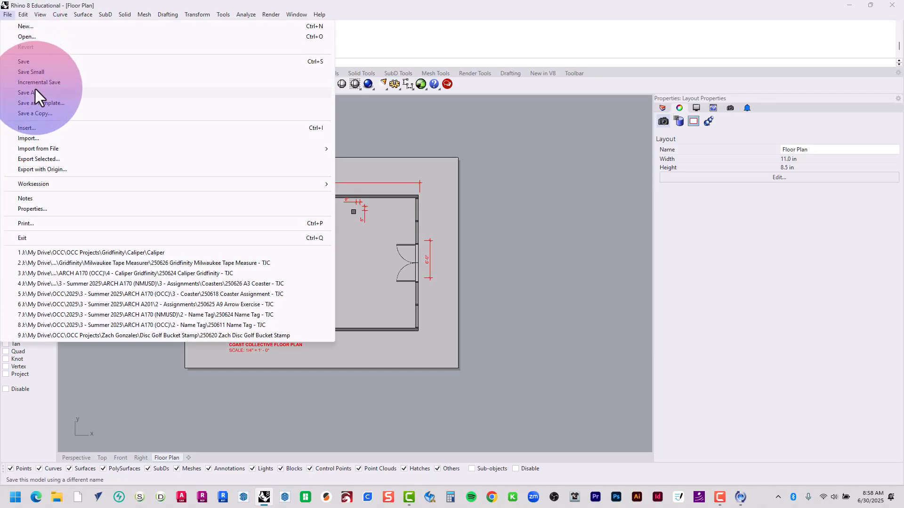
{"action": "left_click", "coordinate": [35, 92]}
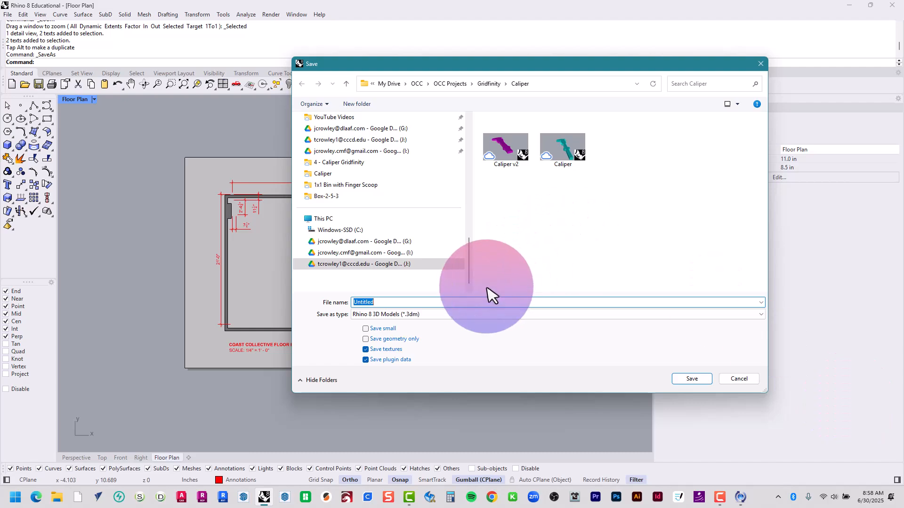
{"action": "scroll", "coordinate": [411, 247], "scroll_direction": "up", "scroll_amount": 10}
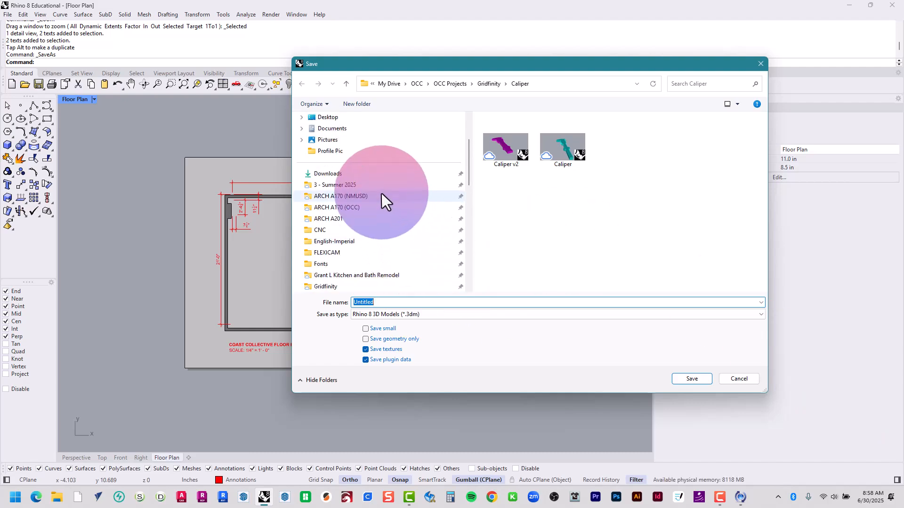
{"action": "left_click", "coordinate": [351, 218]}
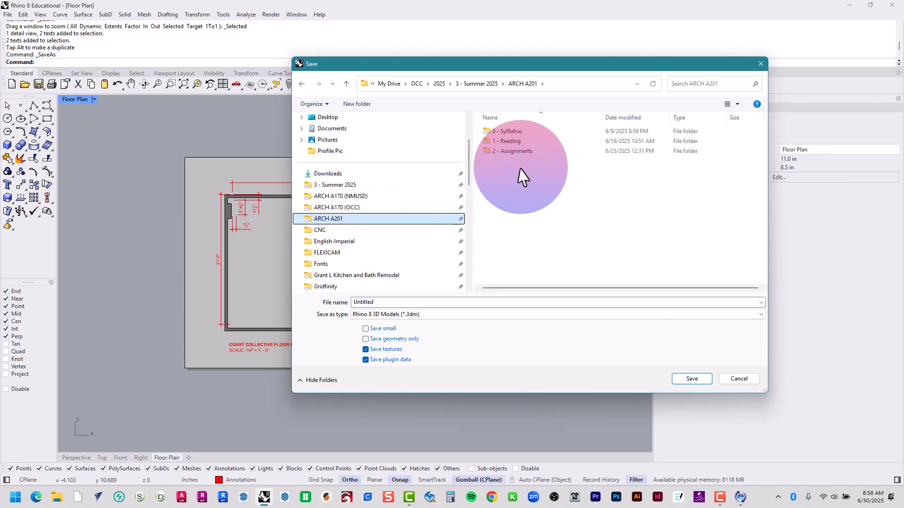
{"action": "double_click", "coordinate": [514, 150]}
{"action": "double_click", "coordinate": [481, 304]}
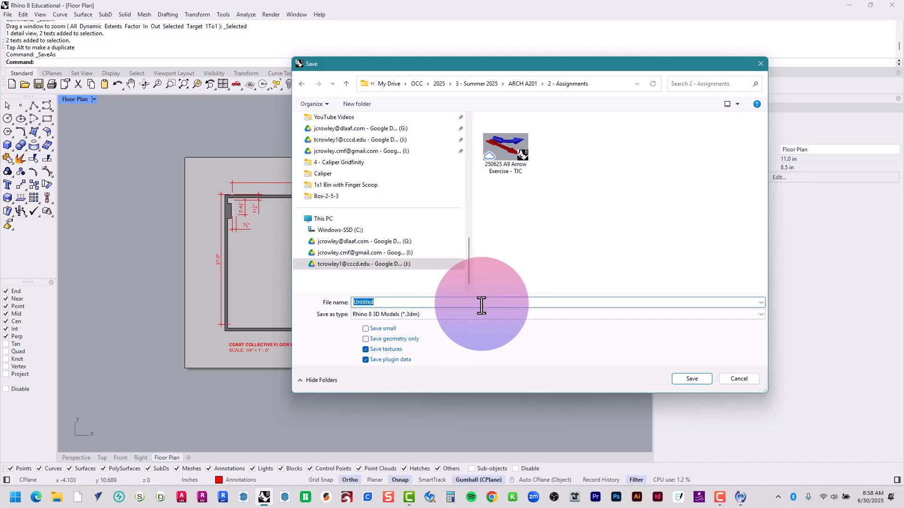
{"action": "type", "text": "250630 A11"}
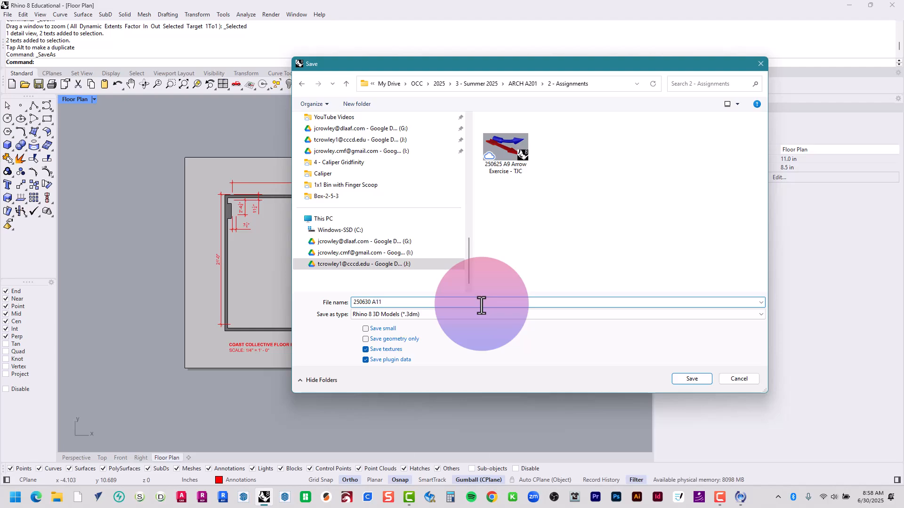
Complete the file name as 250630 A11 Coast Collective Floor Plan - TJC and save the model
{"action": "key", "text": "Caps_Lock"}
{"action": "type", "text": "Coast C"}
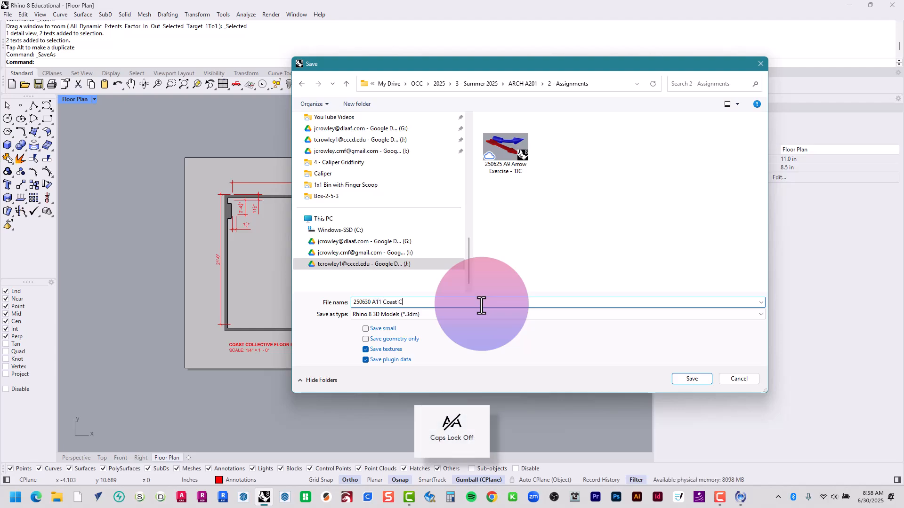
{"action": "type", "text": "ollective Floor Plan - TJC"}
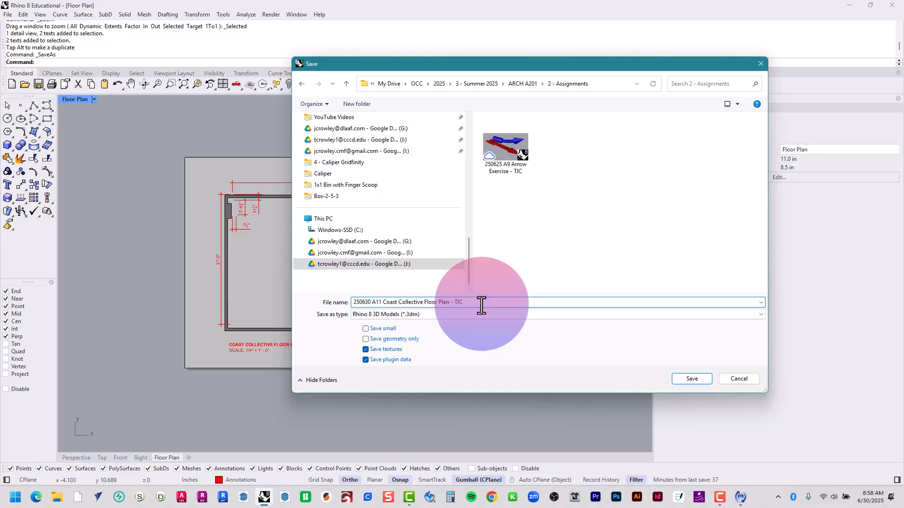
{"action": "left_click", "coordinate": [675, 380]}
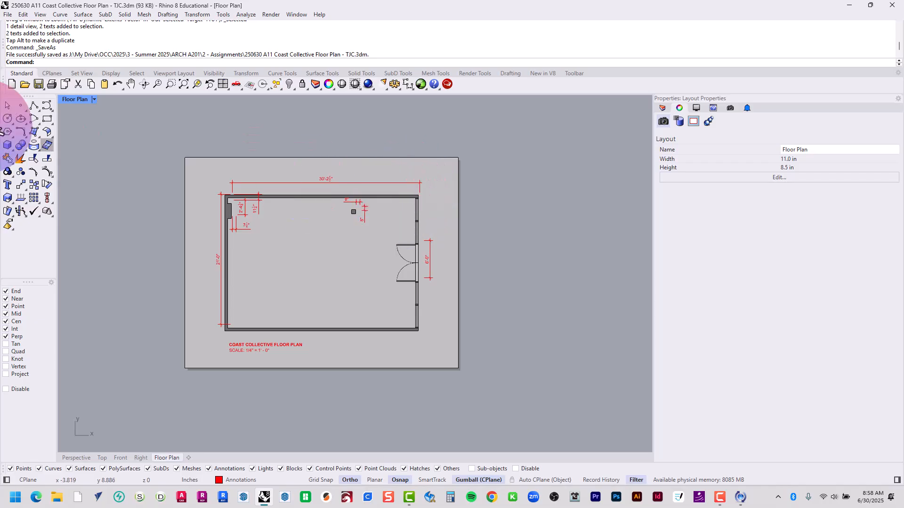
Start printing the Floor Plan layout with Adobe PDF as the destination and Letter as the paper size
{"action": "left_click", "coordinate": [11, 15]}
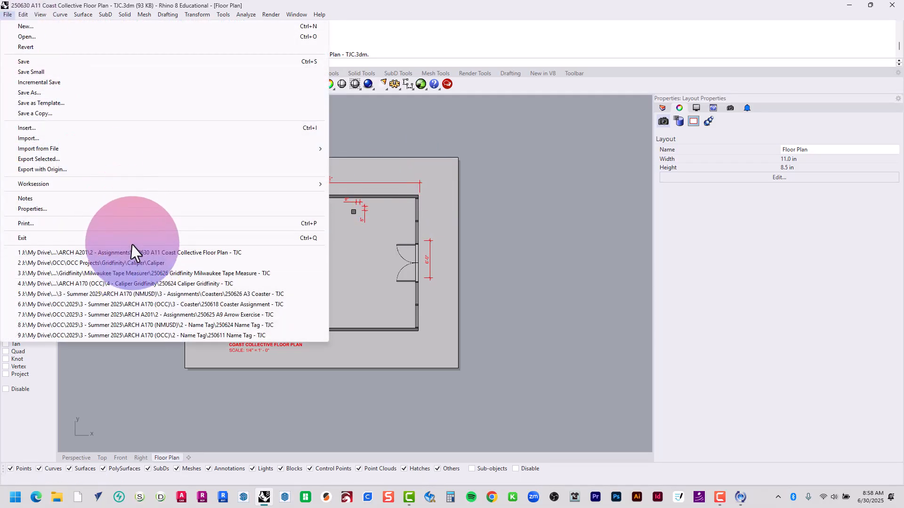
{"action": "left_click", "coordinate": [127, 224]}
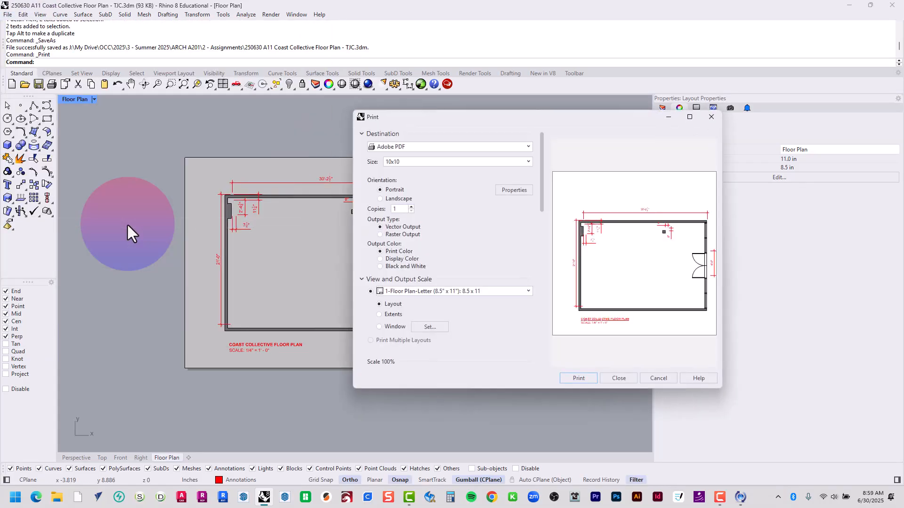
{"action": "left_click", "coordinate": [414, 164]}
{"action": "left_click", "coordinate": [405, 147]}
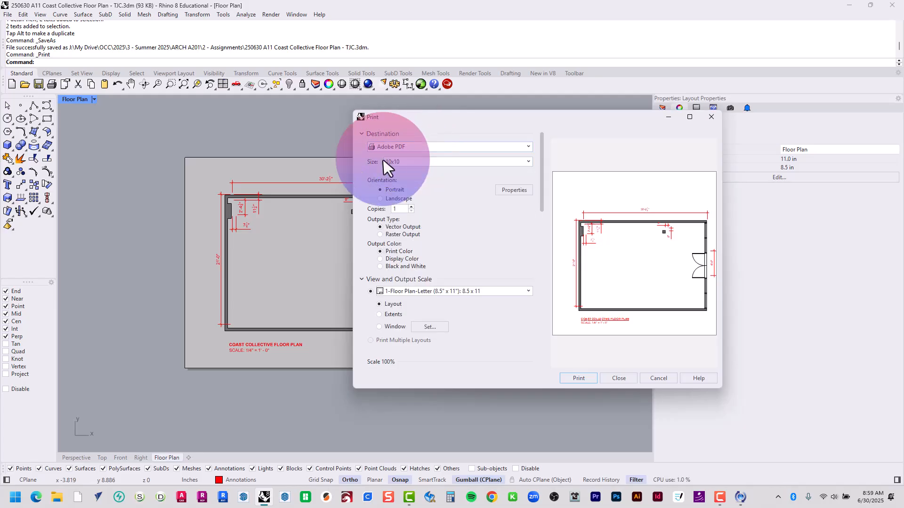
{"action": "left_click", "coordinate": [405, 163]}
{"action": "scroll", "coordinate": [410, 174], "scroll_direction": "up", "scroll_amount": 3}
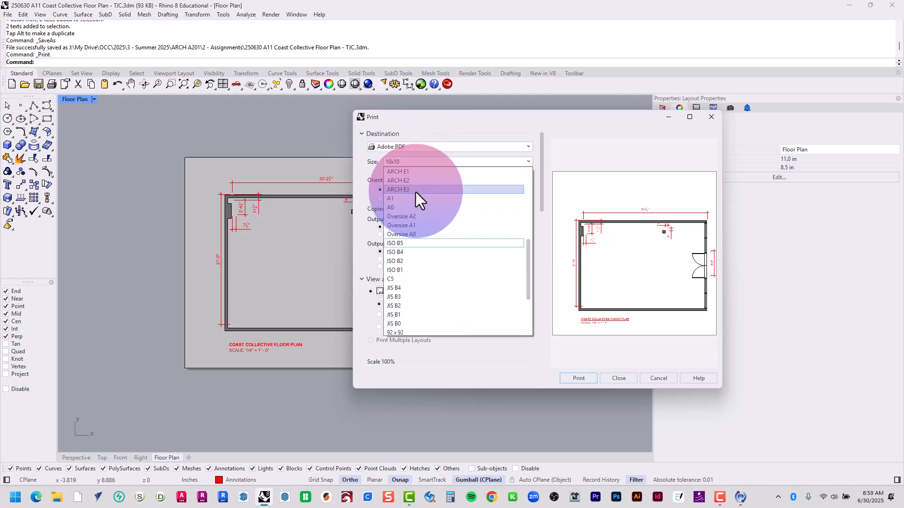
{"action": "scroll", "coordinate": [414, 197], "scroll_direction": "up", "scroll_amount": 5}
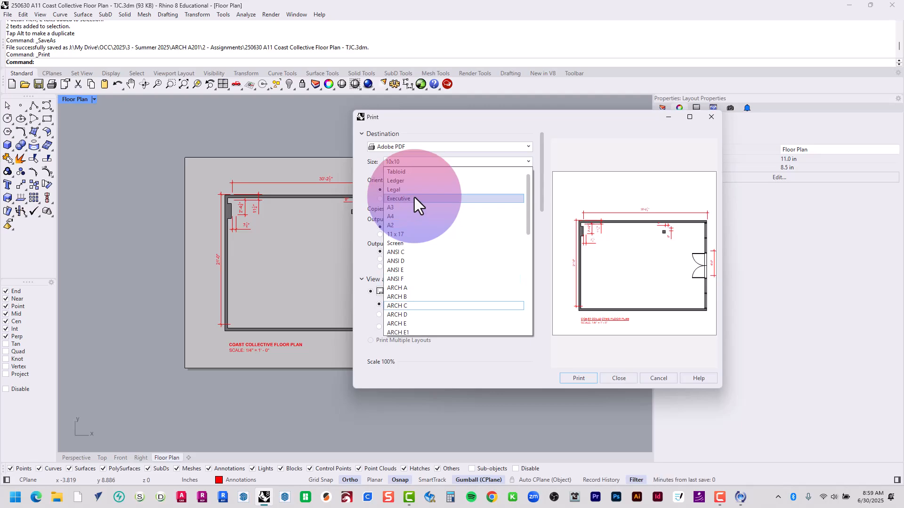
{"action": "left_click", "coordinate": [409, 173]}
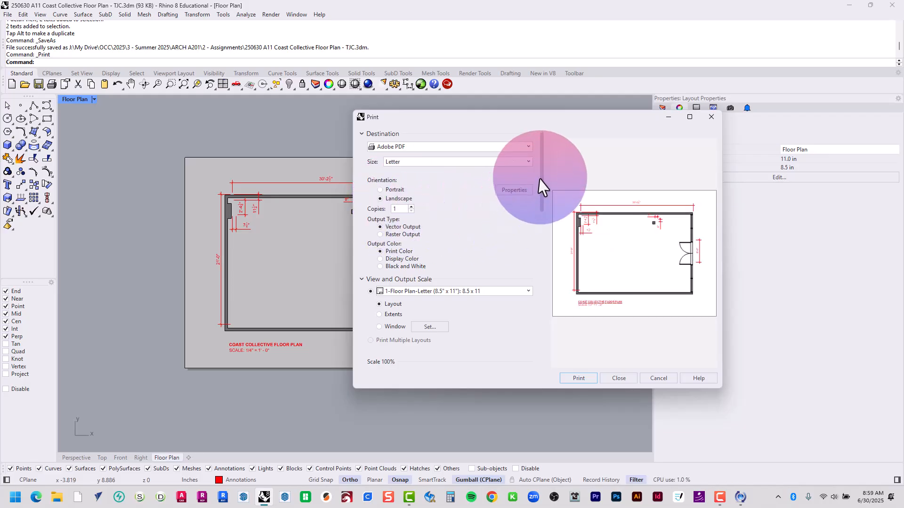
Check the print scale and margins, keep the scale at 1:1, and print the layout
{"action": "left_click_drag", "start_coordinate": [543, 180], "coordinate": [492, 232]}
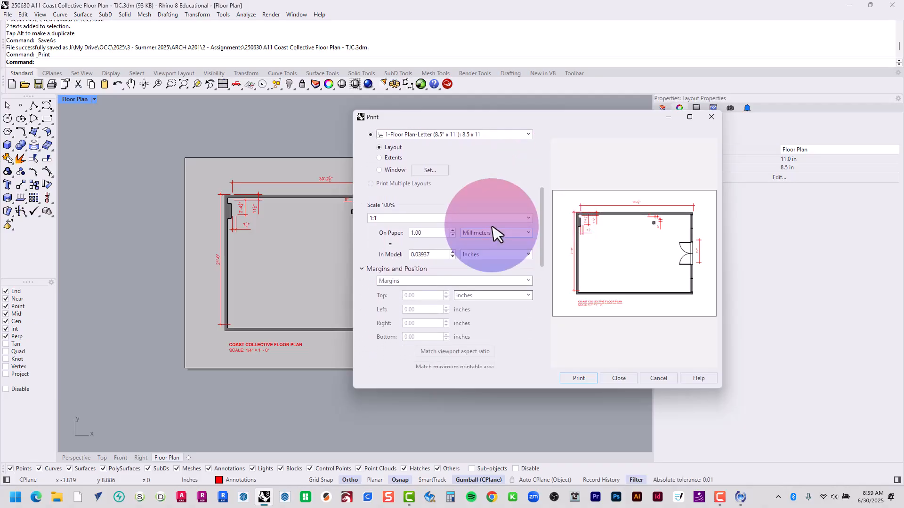
{"action": "left_click", "coordinate": [424, 218]}
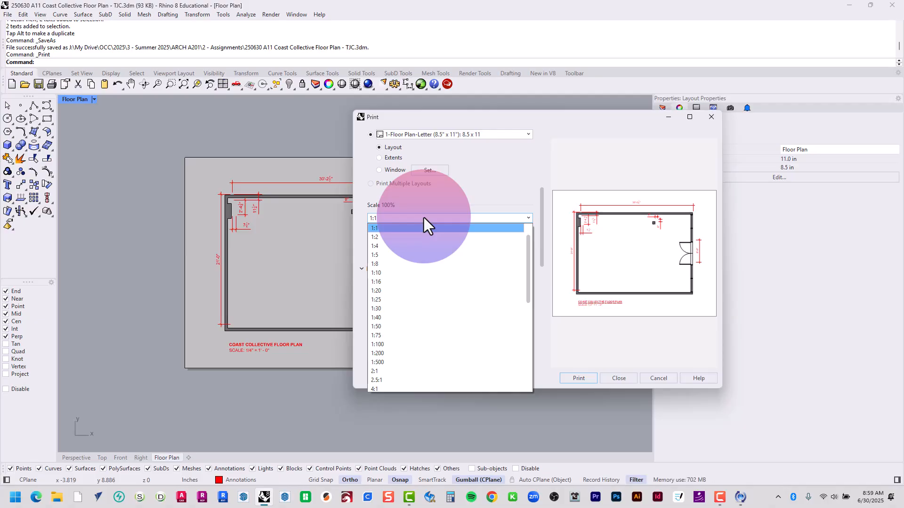
{"action": "left_click", "coordinate": [424, 218]}
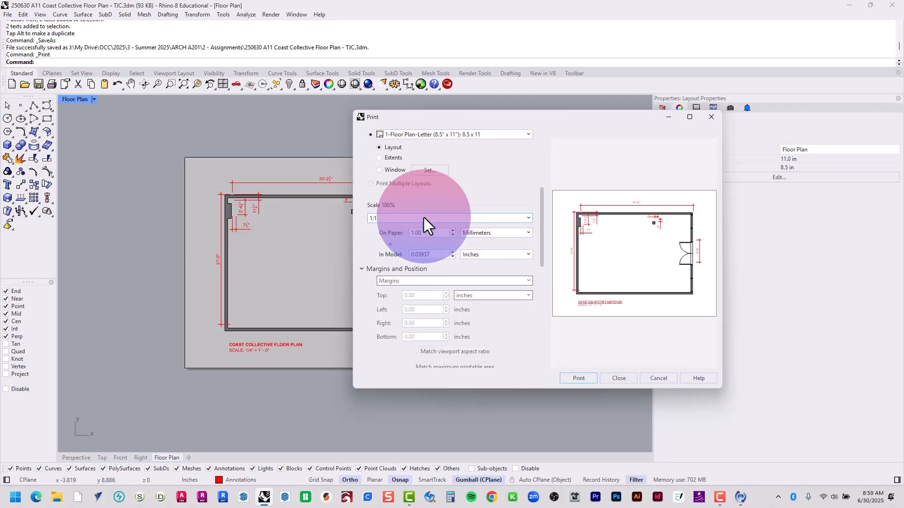
{"action": "left_click_drag", "start_coordinate": [542, 199], "coordinate": [546, 210]}
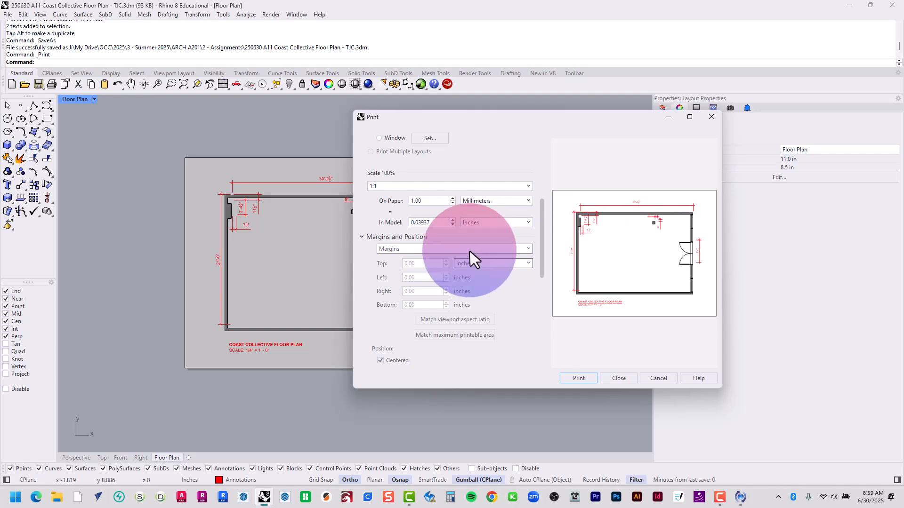
{"action": "left_click_drag", "start_coordinate": [541, 205], "coordinate": [532, 137]}
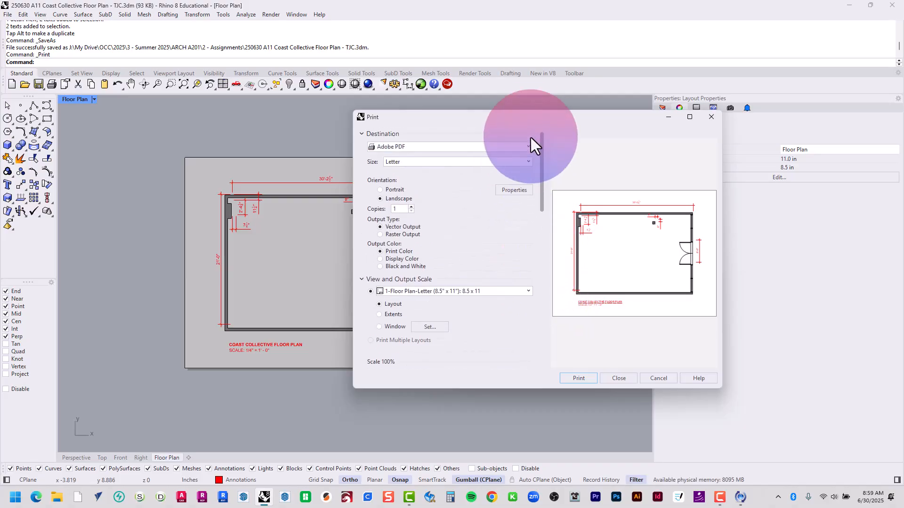
{"action": "left_click", "coordinate": [579, 378]}
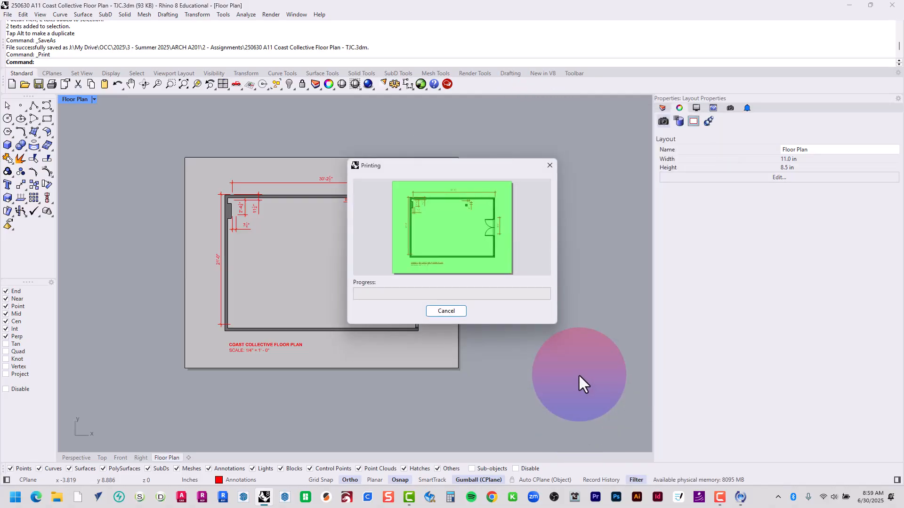
Save the PDF in ARCH A201's 2 - Assignments folder as 250630 A11 Coast Collective Floor Plan - TJC
{"action": "scroll", "coordinate": [416, 237], "scroll_direction": "up", "scroll_amount": 5}
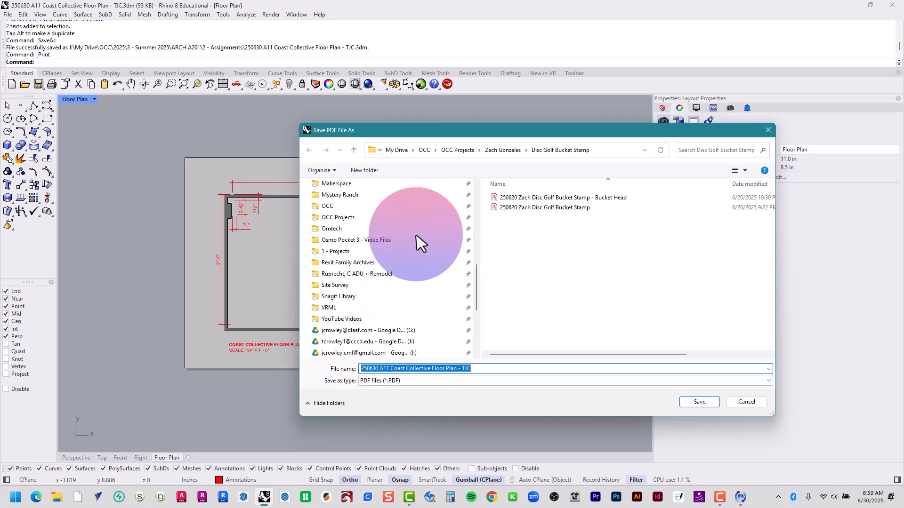
{"action": "scroll", "coordinate": [394, 292], "scroll_direction": "up", "scroll_amount": 5}
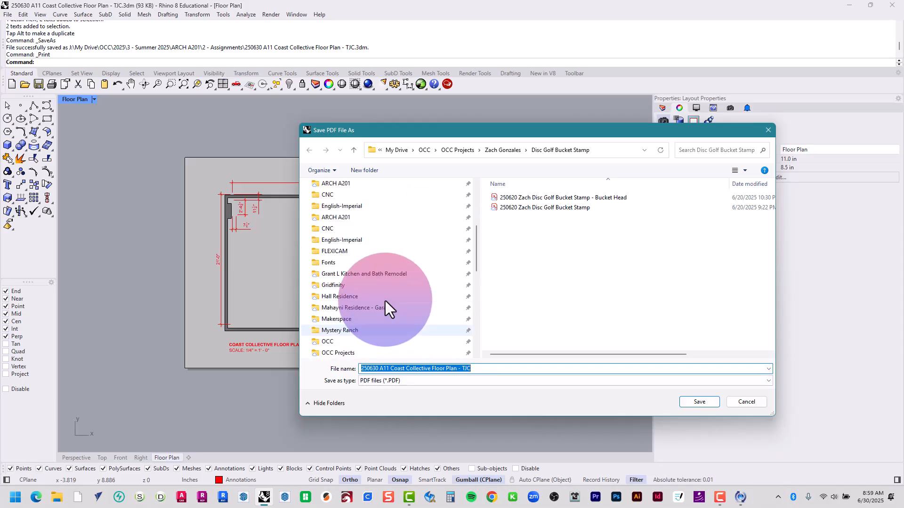
{"action": "left_click", "coordinate": [369, 287]}
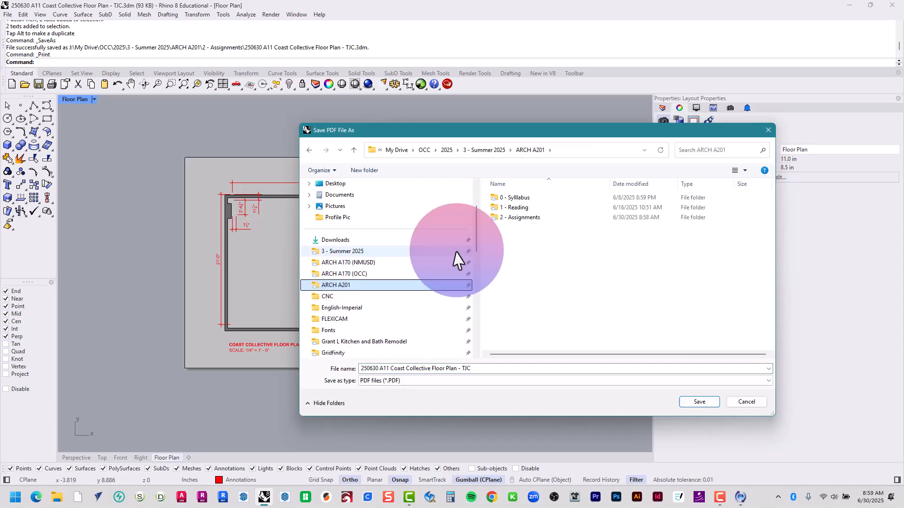
{"action": "double_click", "coordinate": [529, 227]}
{"action": "triple_click", "coordinate": [441, 369]}
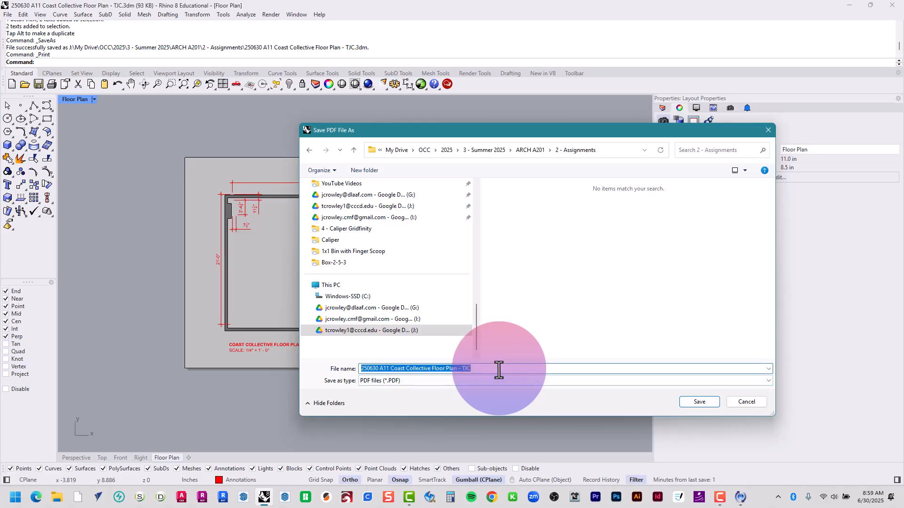
{"action": "left_click", "coordinate": [695, 403]}
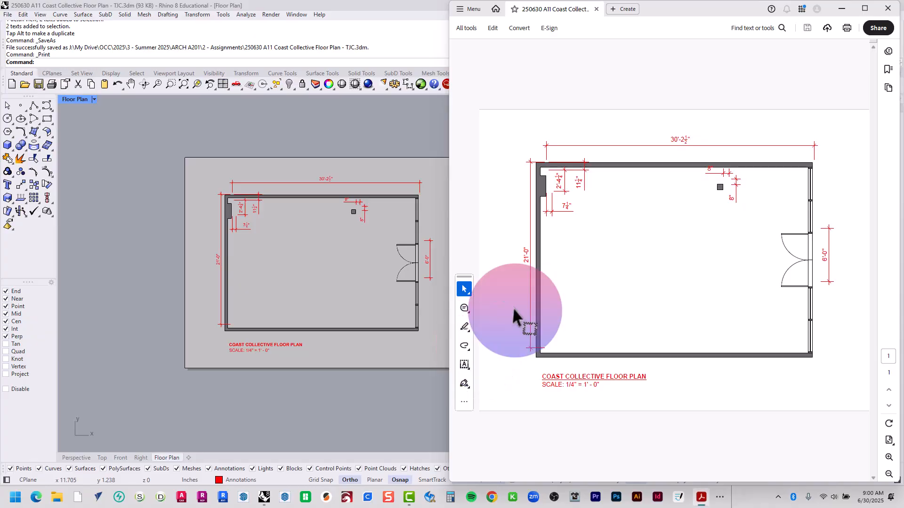
Enlarge the PDF in Acrobat, dismiss the add-in message, and print the plan to 151 PRINTER at actual size
{"action": "left_click", "coordinate": [866, 8]}
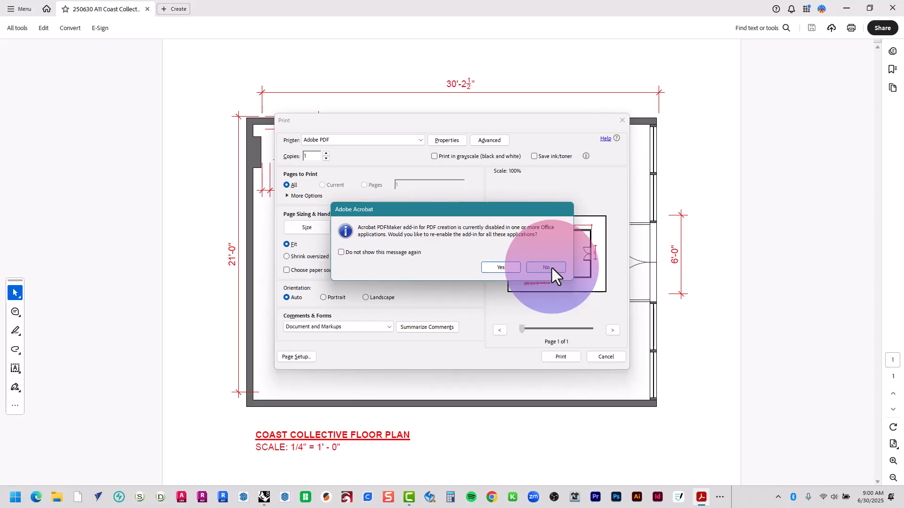
{"action": "left_click", "coordinate": [509, 266]}
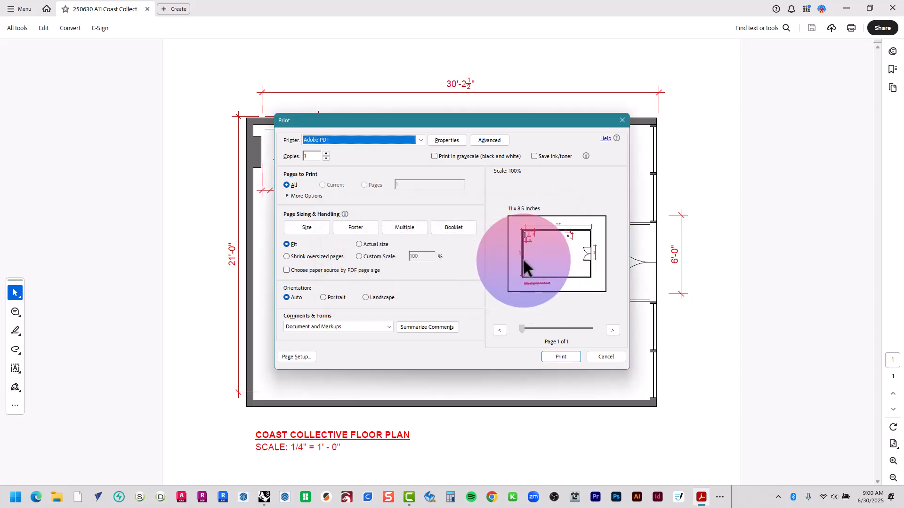
{"action": "left_click", "coordinate": [408, 142]}
{"action": "left_click", "coordinate": [405, 152]}
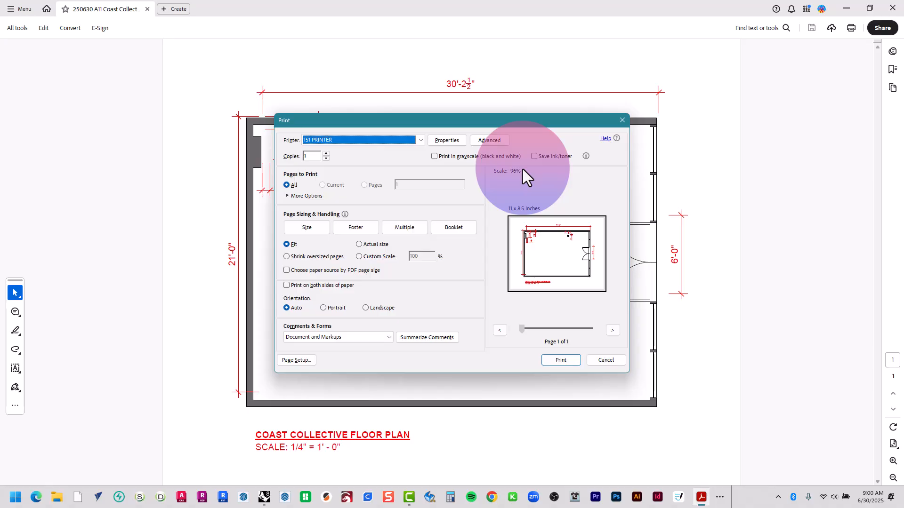
{"action": "left_click", "coordinate": [364, 246]}
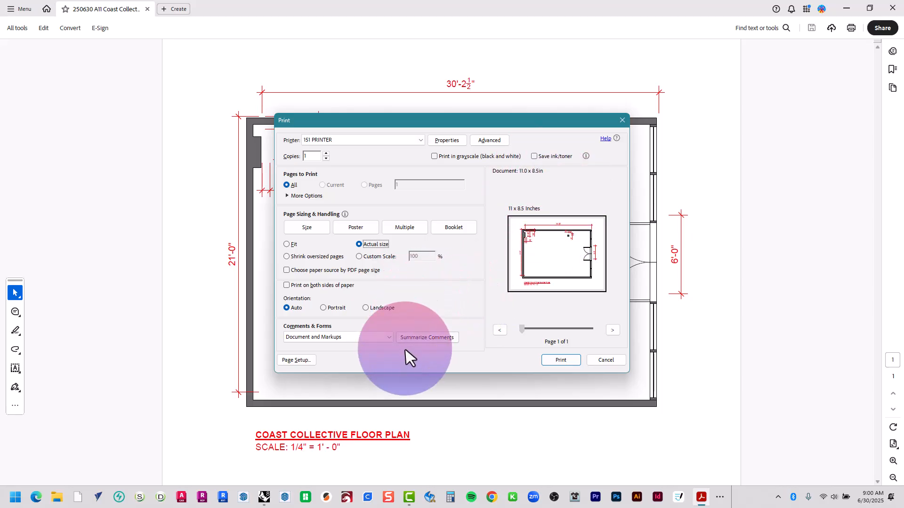
{"action": "left_click", "coordinate": [557, 364]}
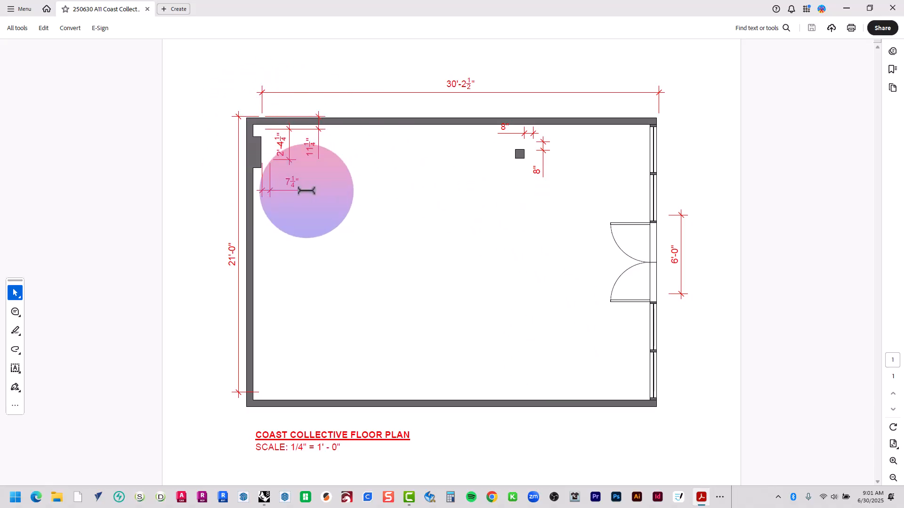
Switch back to Rhino and examine how the overall width and height dimensions line up with the plan's upper-left wall corner
{"action": "key", "text": "alt+Tab"}
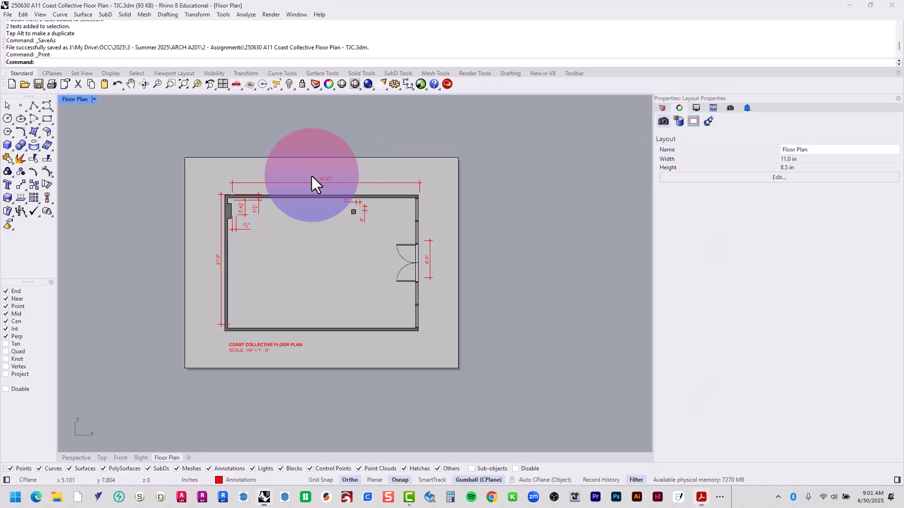
{"action": "scroll", "coordinate": [197, 229], "scroll_direction": "up", "scroll_amount": 3}
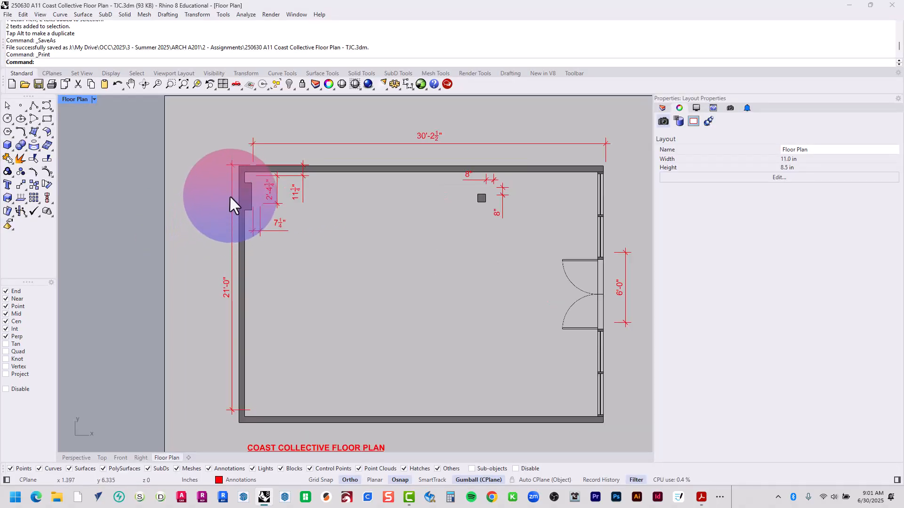
{"action": "left_click", "coordinate": [232, 190]}
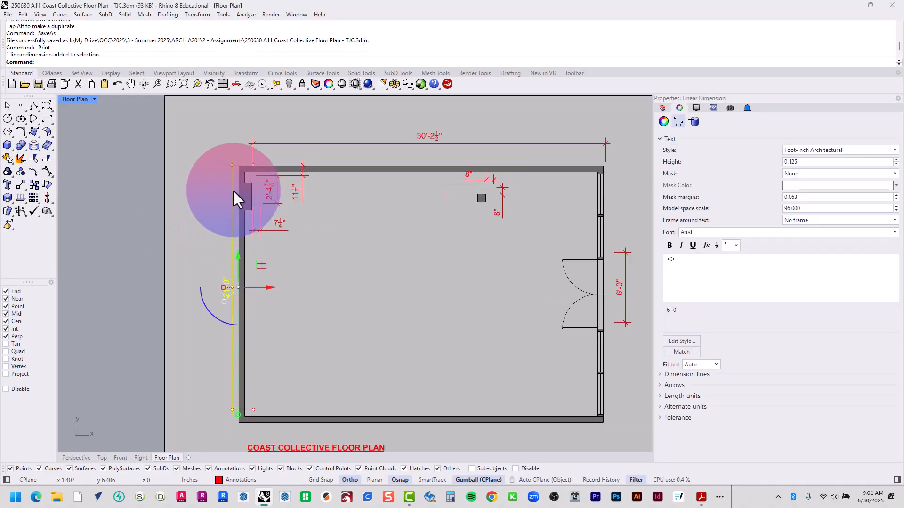
{"action": "left_click", "coordinate": [316, 139], "text": "shift"}
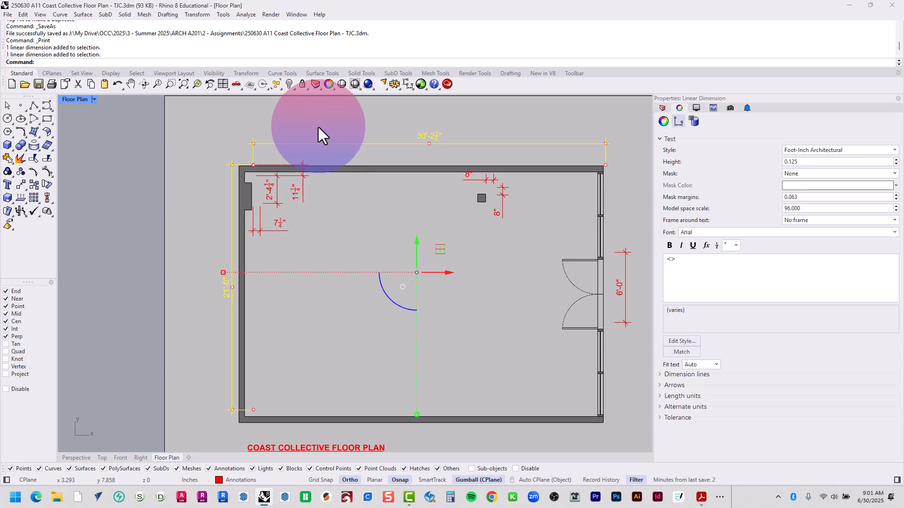
{"action": "scroll", "coordinate": [247, 173], "scroll_direction": "up", "scroll_amount": 6}
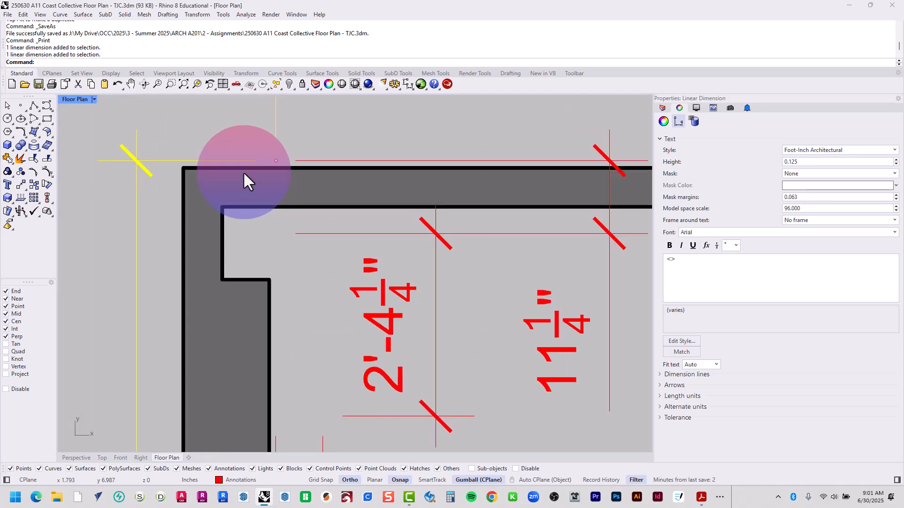
{"action": "scroll", "coordinate": [243, 172], "scroll_direction": "down", "scroll_amount": 7}
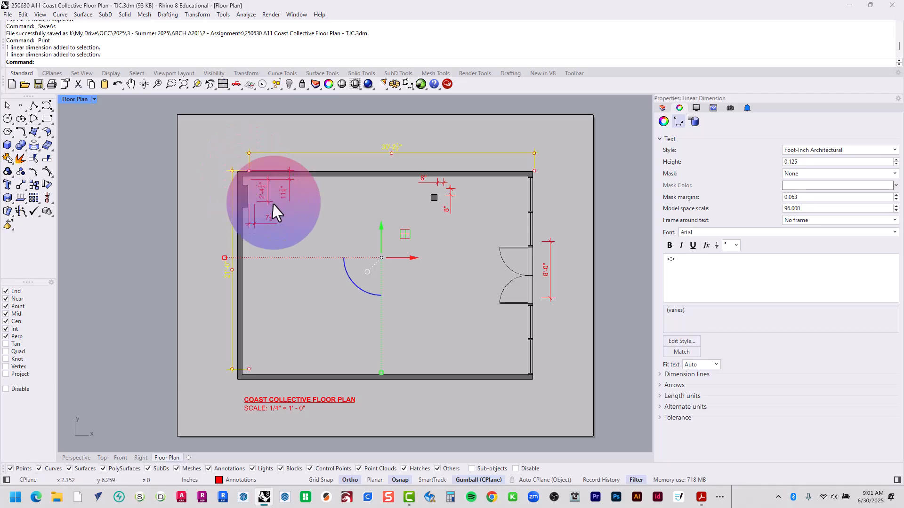
{"action": "scroll", "coordinate": [242, 175], "scroll_direction": "up", "scroll_amount": 6}
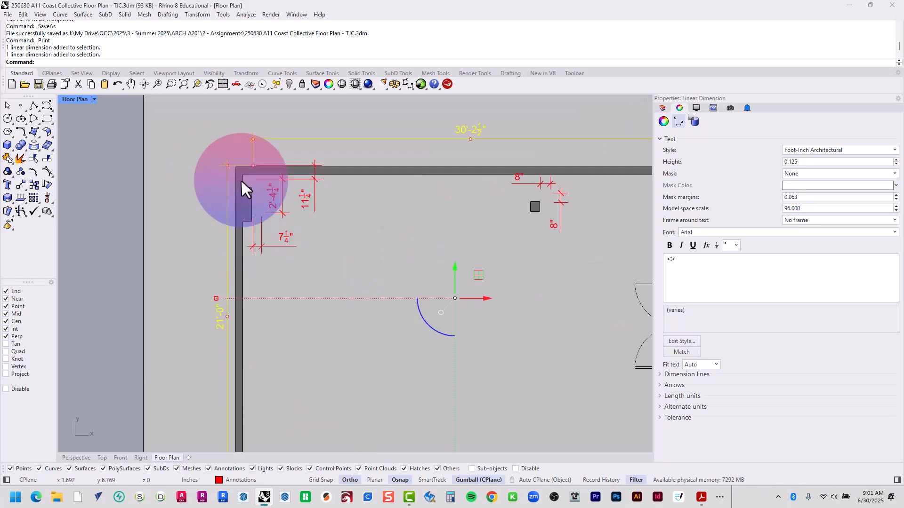
{"action": "scroll", "coordinate": [244, 170], "scroll_direction": "down", "scroll_amount": 8}
{"action": "scroll", "coordinate": [244, 168], "scroll_direction": "up", "scroll_amount": 2}
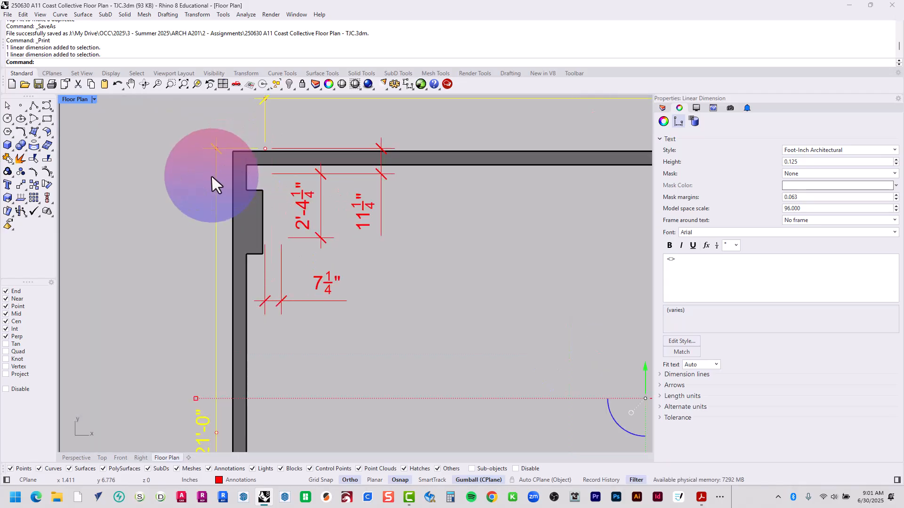
{"action": "key", "text": "Escape"}
{"action": "left_click", "coordinate": [215, 172]}
{"action": "scroll", "coordinate": [215, 180], "scroll_direction": "down", "scroll_amount": 5}
{"action": "scroll", "coordinate": [259, 279], "scroll_direction": "down", "scroll_amount": 2}
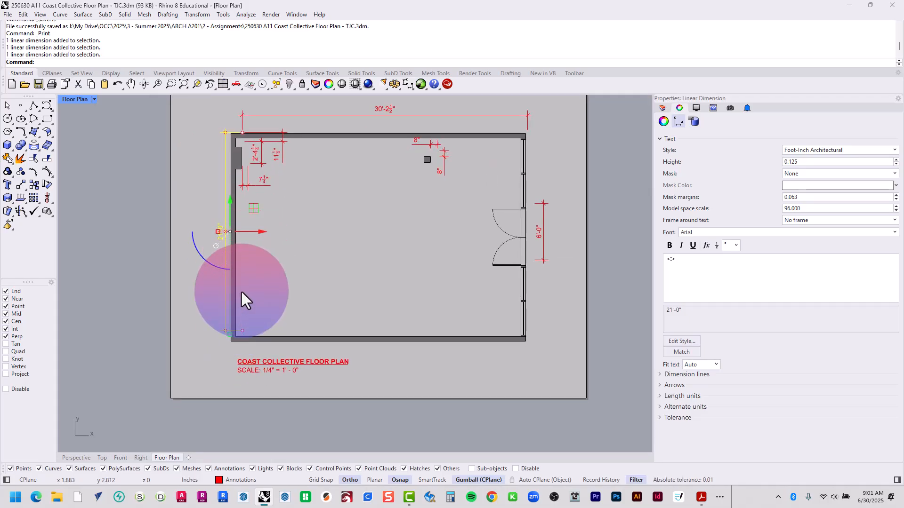
Select all the plan's linear dimensions and move them so the overall dimensions line up with the inner upper-left wall corner
{"action": "key", "text": "Escape"}
{"action": "scroll", "coordinate": [241, 290], "scroll_direction": "down", "scroll_amount": 4}
{"action": "left_click_drag", "start_coordinate": [204, 324], "coordinate": [496, 149]}
{"action": "scroll", "coordinate": [236, 188], "scroll_direction": "up", "scroll_amount": 6}
{"action": "scroll", "coordinate": [249, 255], "scroll_direction": "up", "scroll_amount": 5}
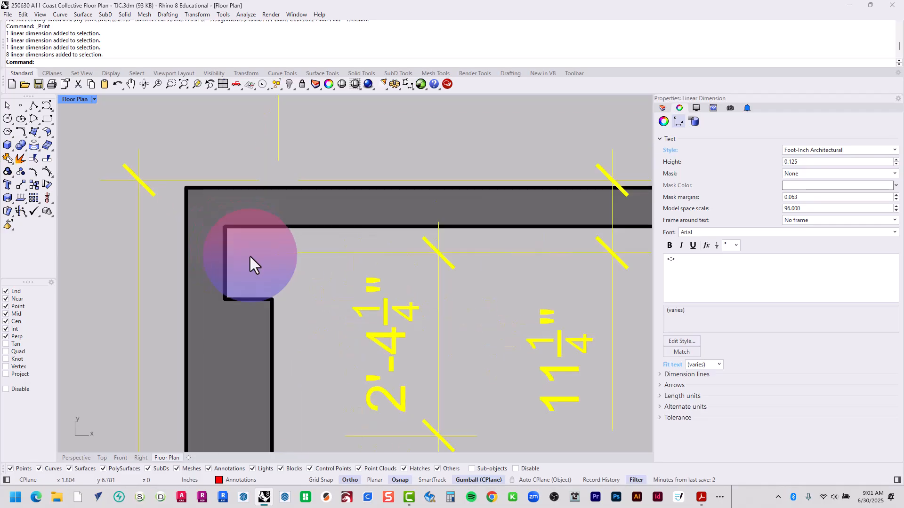
{"action": "type", "text": "M"}
{"action": "key", "text": "Return"}
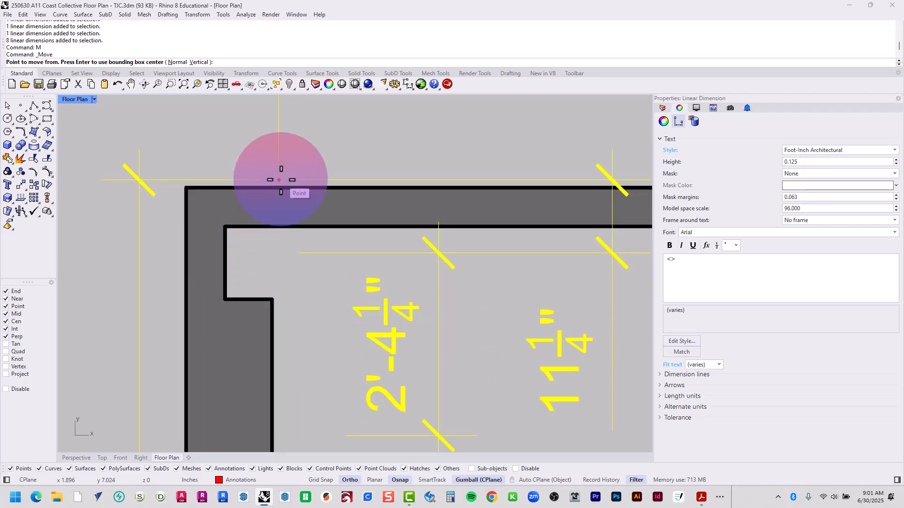
{"action": "left_click", "coordinate": [279, 180]}
{"action": "left_click", "coordinate": [248, 222]}
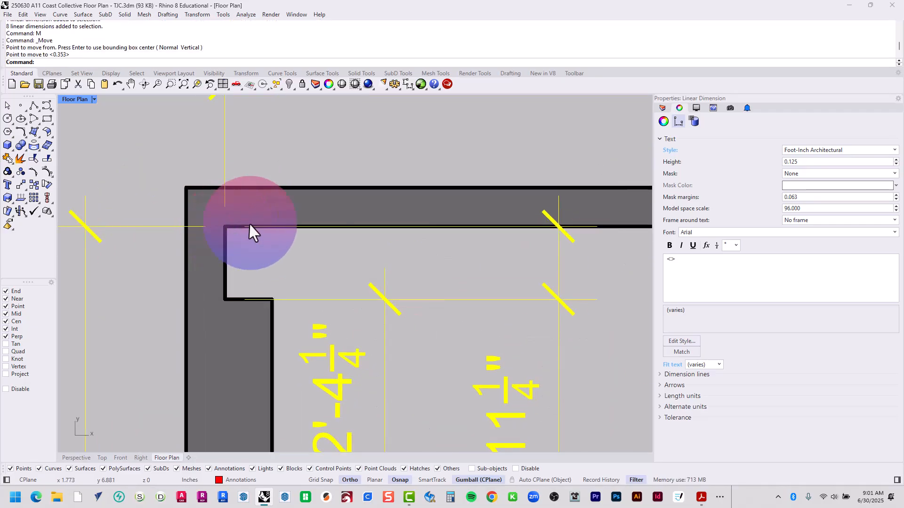
Check the moved dimensions against the lower-left wall corner and the full sheet, and clear the selection
{"action": "scroll", "coordinate": [268, 222], "scroll_direction": "down", "scroll_amount": 3}
{"action": "scroll", "coordinate": [267, 220], "scroll_direction": "down", "scroll_amount": 6}
{"action": "right_click_drag", "start_coordinate": [278, 313], "coordinate": [248, 135]}
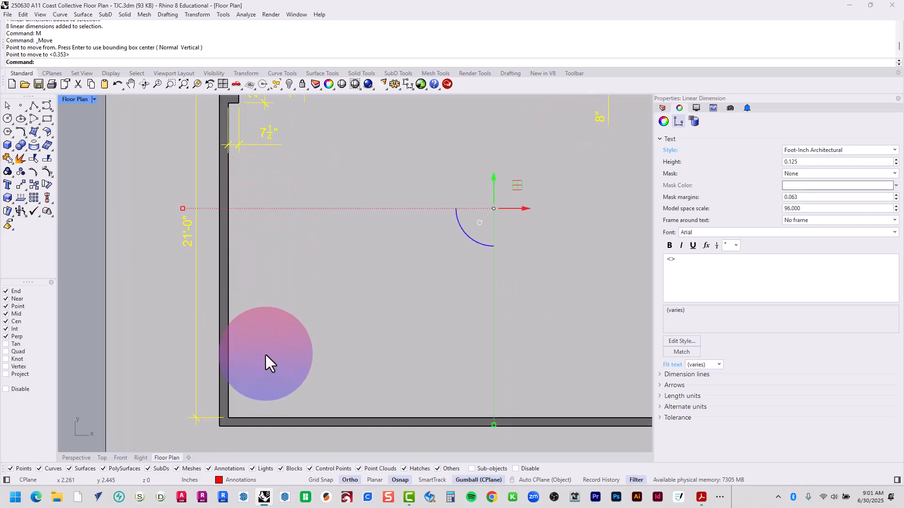
{"action": "right_click_drag", "start_coordinate": [264, 353], "coordinate": [249, 273]}
{"action": "scroll", "coordinate": [233, 338], "scroll_direction": "down", "scroll_amount": 3}
{"action": "left_click", "coordinate": [310, 312]}
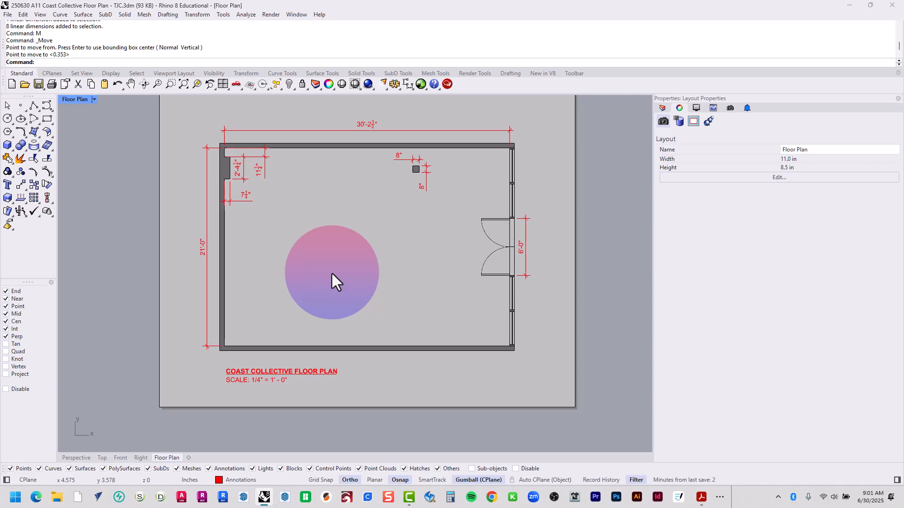
Print the layout to Adobe PDF again, closing the open PDF and replacing 250630 A11 Coast Collective Floor Plan - TJC
{"action": "key", "text": "ctrl+p"}
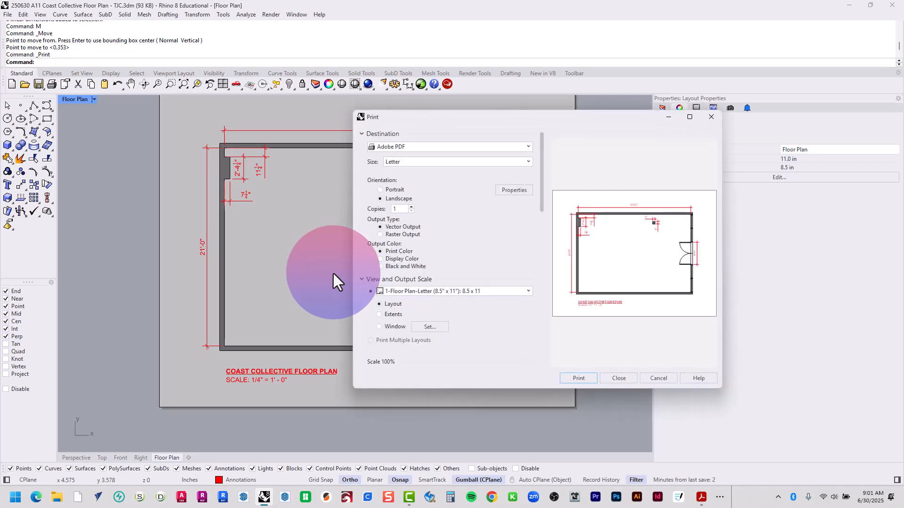
{"action": "left_click", "coordinate": [583, 378]}
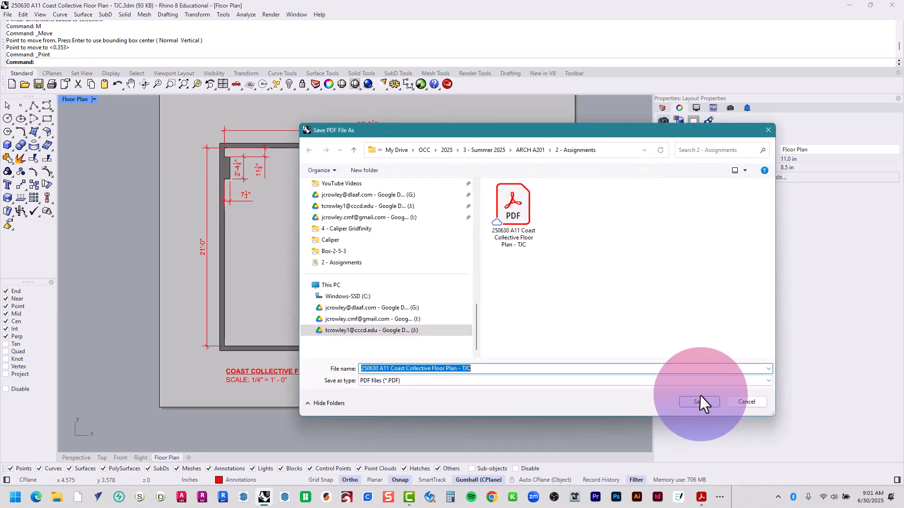
{"action": "left_click", "coordinate": [699, 402]}
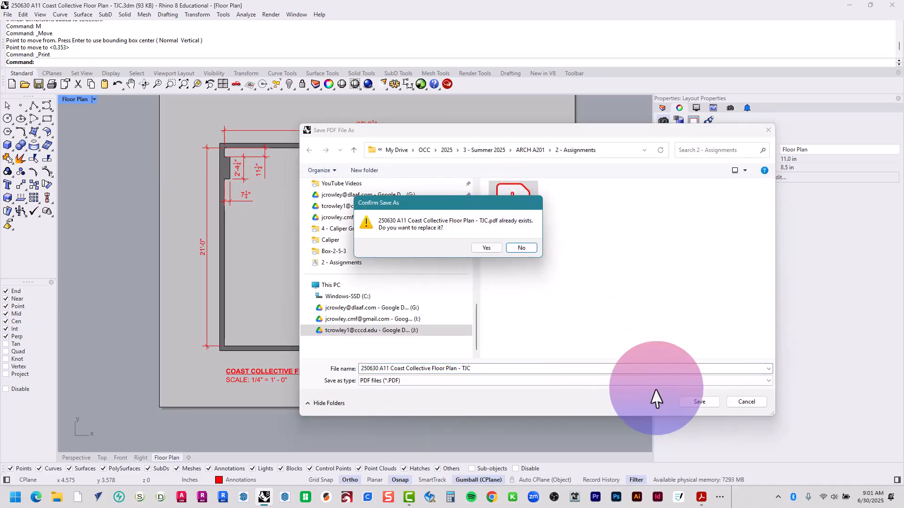
{"action": "mouse_move", "coordinate": [705, 499]}
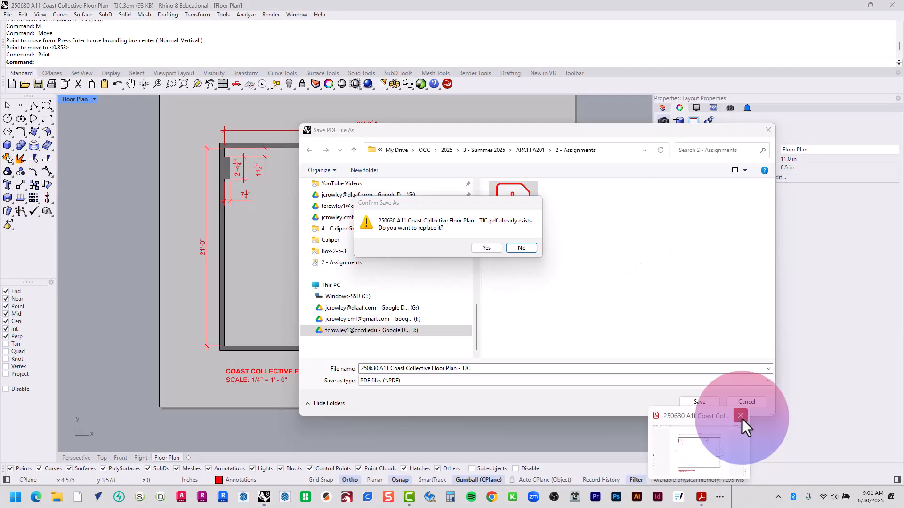
{"action": "left_click", "coordinate": [741, 419]}
{"action": "left_click", "coordinate": [485, 248]}
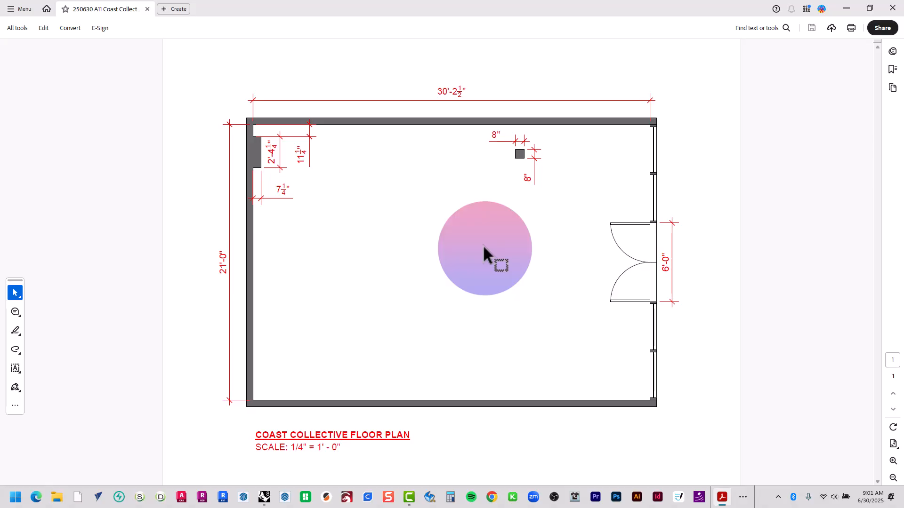
Print three copies of the updated PDF to 151 PRINTER at actual size
{"action": "key", "text": "ctrl+p"}
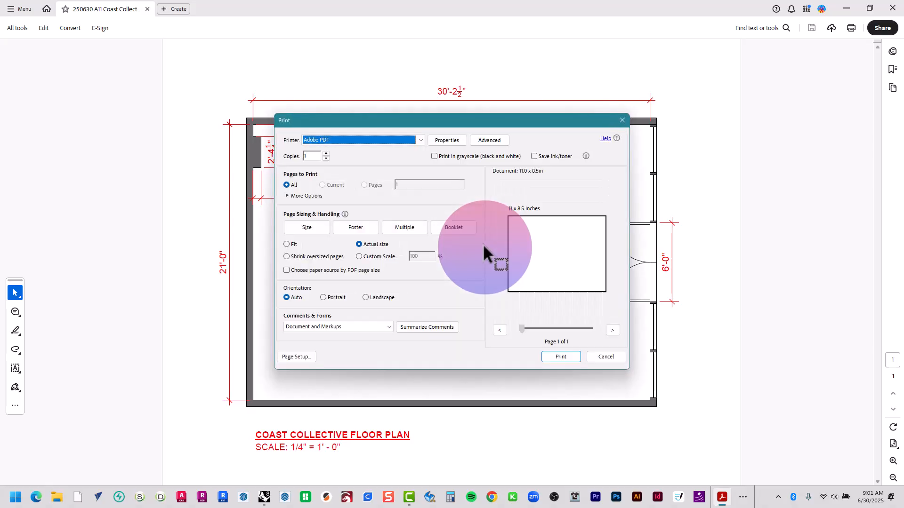
{"action": "left_click", "coordinate": [323, 141]}
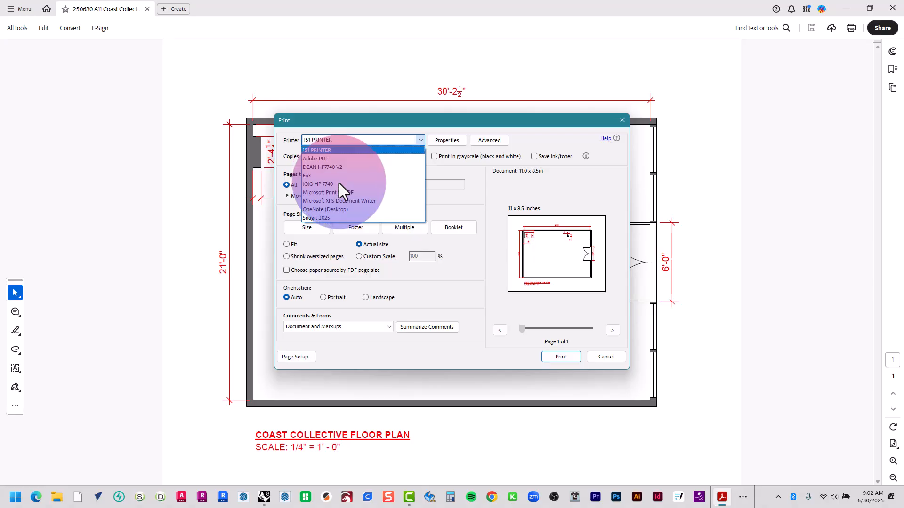
{"action": "key", "text": "Escape"}
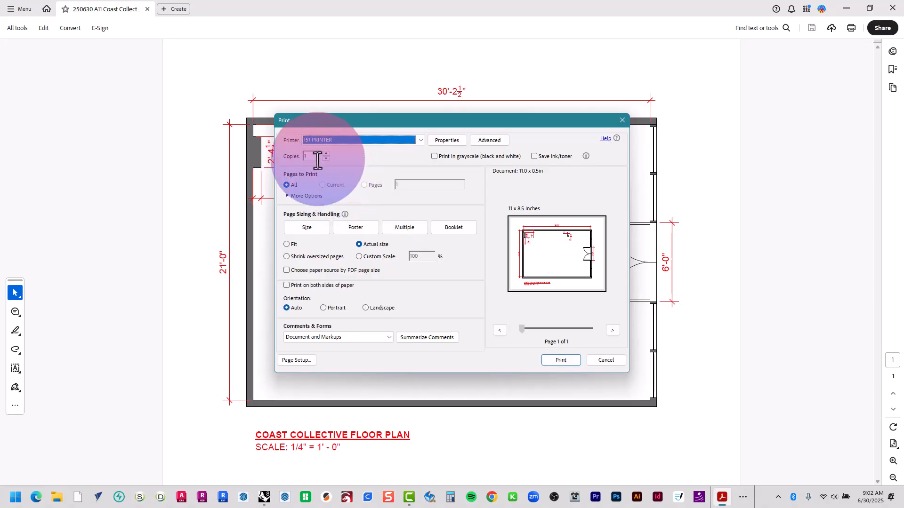
{"action": "left_click_drag", "start_coordinate": [315, 155], "coordinate": [271, 154]}
{"action": "type", "text": "3"}
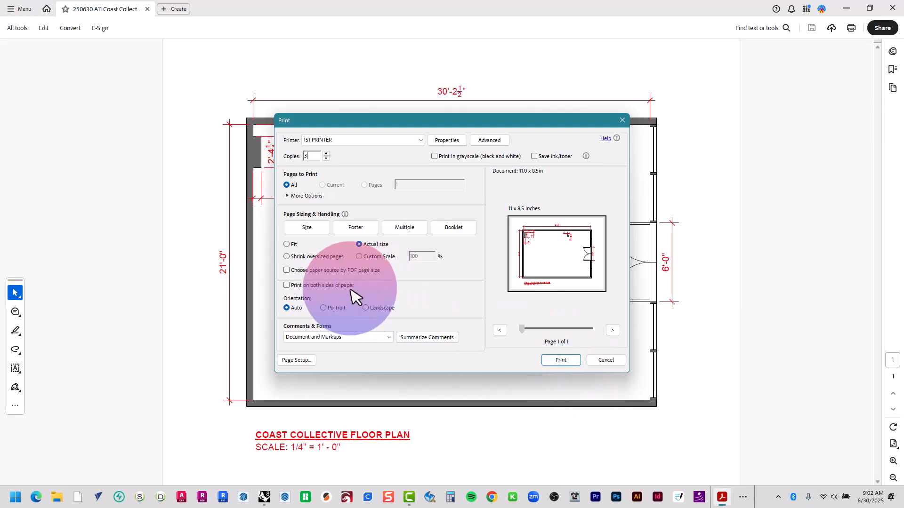
{"action": "left_click", "coordinate": [564, 363]}
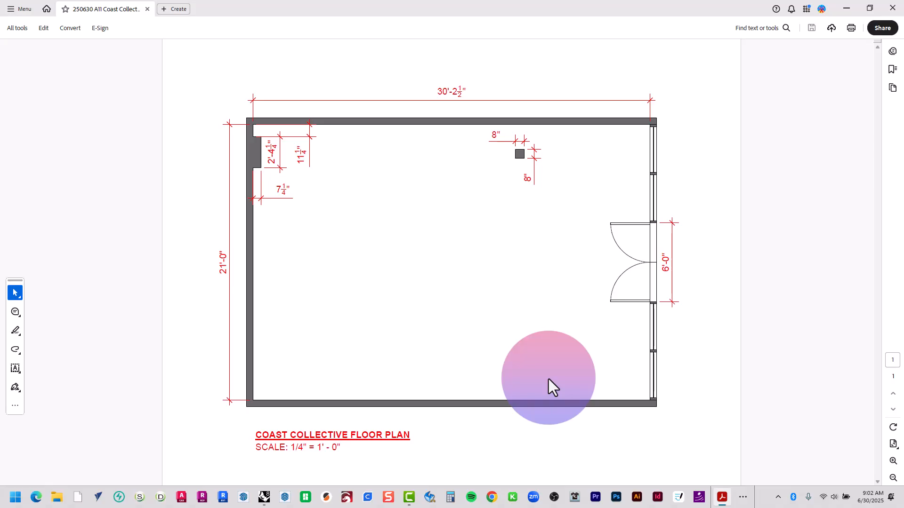
Switch back to Rhino and set the print color of the Thin, Medium, Heavy and X-Thin layers to Black
{"action": "key", "text": "alt+Tab"}
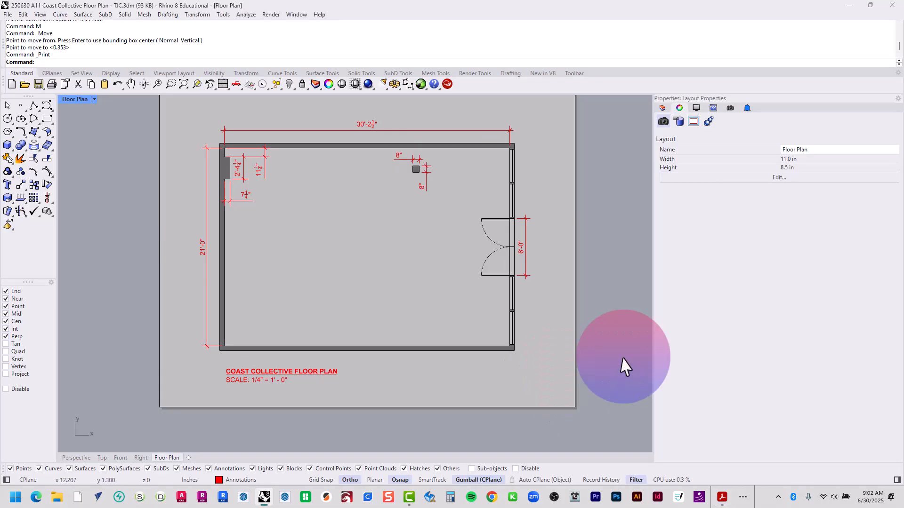
{"action": "left_click", "coordinate": [662, 102]}
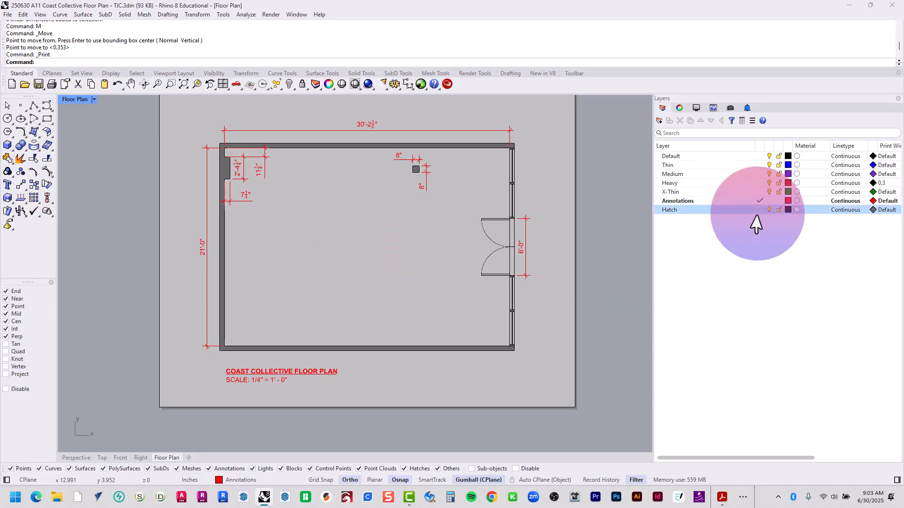
{"action": "left_click", "coordinate": [745, 202]}
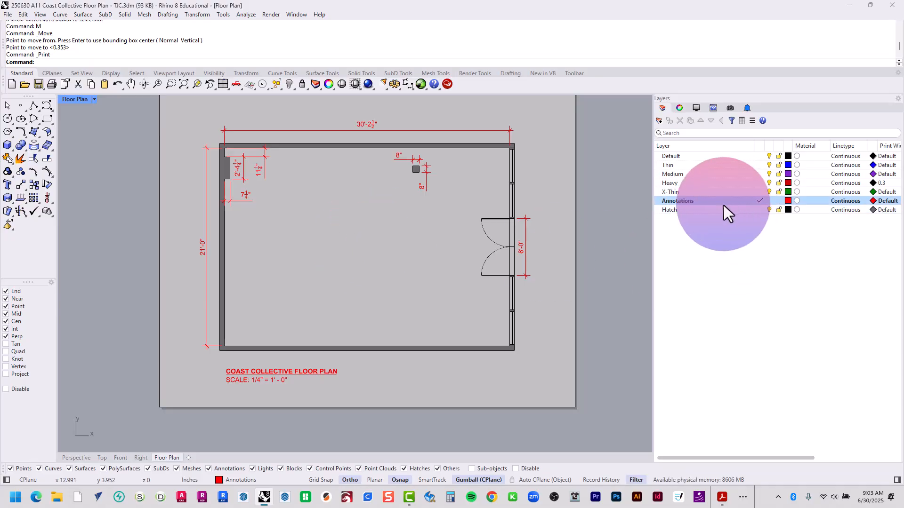
{"action": "left_click", "coordinate": [713, 166]}
{"action": "left_click", "coordinate": [715, 174], "text": "shift"}
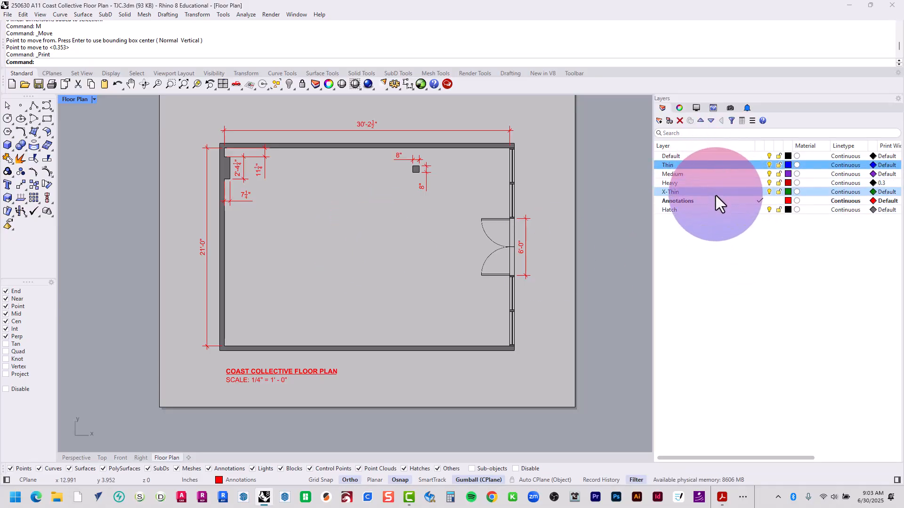
{"action": "left_click", "coordinate": [717, 194], "text": "shift"}
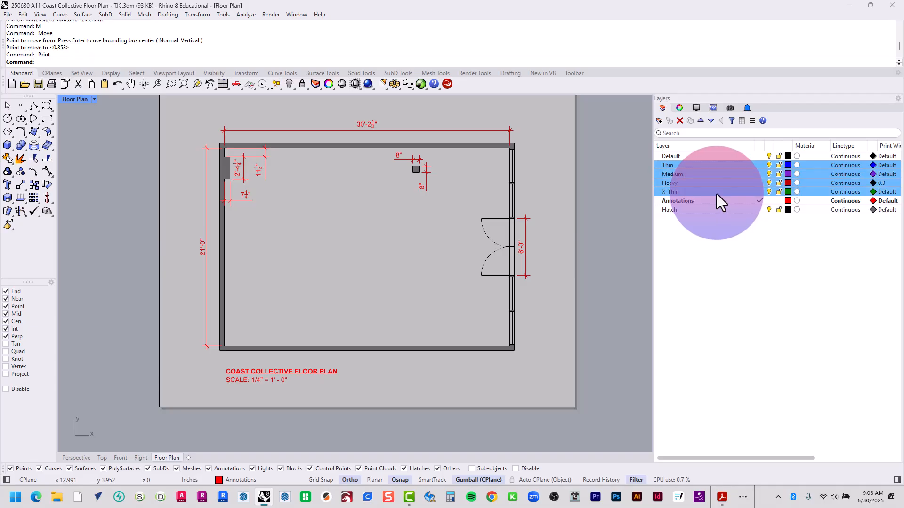
{"action": "left_click", "coordinate": [873, 165]}
{"action": "double_click", "coordinate": [342, 189]}
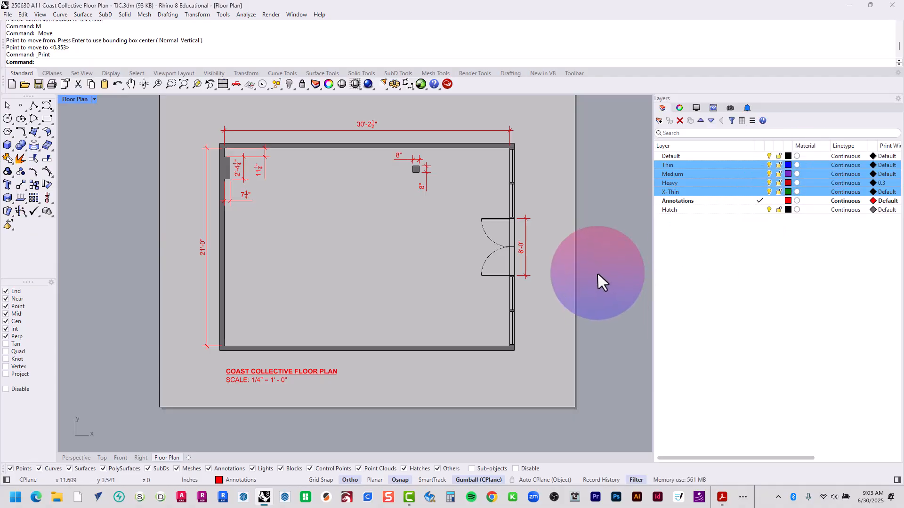
{"action": "left_click", "coordinate": [767, 290]}
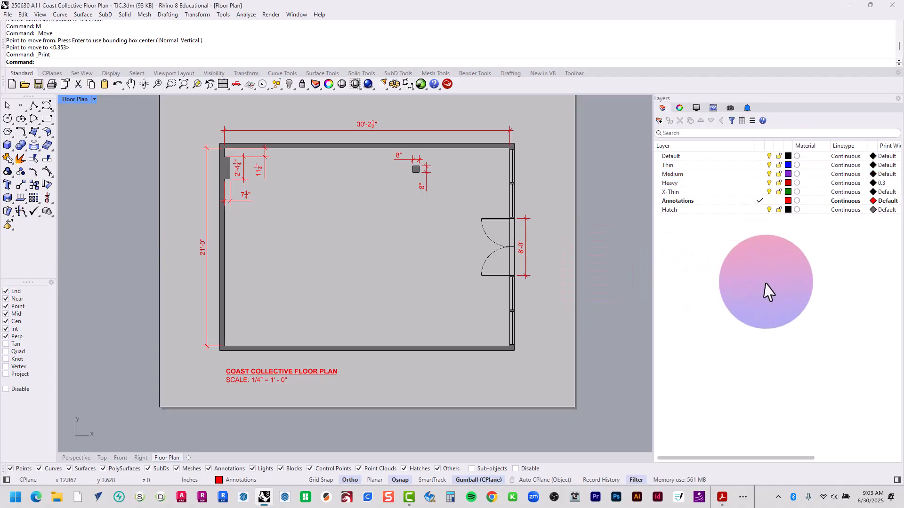
In the Top view, set the Thin layer's print width to 0.13 mm and the Medium layer's to 0.25 mm
{"action": "left_click", "coordinate": [99, 458]}
{"action": "right_click_drag", "start_coordinate": [428, 329], "coordinate": [226, 299]}
{"action": "scroll", "coordinate": [228, 290], "scroll_direction": "up", "scroll_amount": 4}
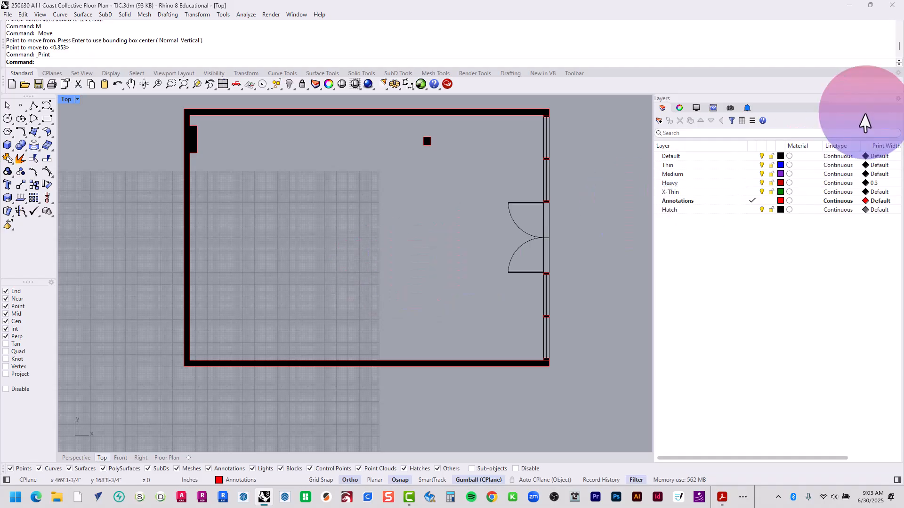
{"action": "left_click", "coordinate": [727, 165]}
{"action": "left_click", "coordinate": [727, 164]}
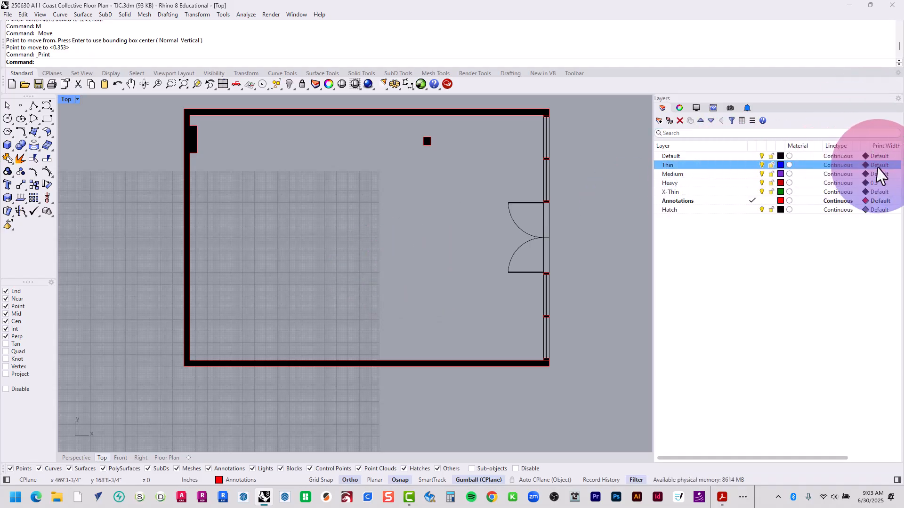
{"action": "left_click", "coordinate": [879, 167]}
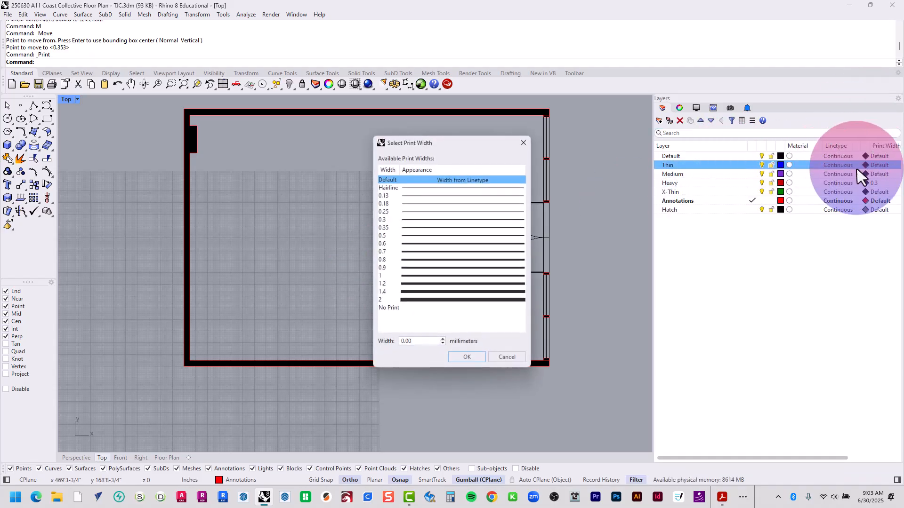
{"action": "left_click", "coordinate": [422, 196]}
{"action": "double_click", "coordinate": [422, 195]}
{"action": "left_click", "coordinate": [706, 174]}
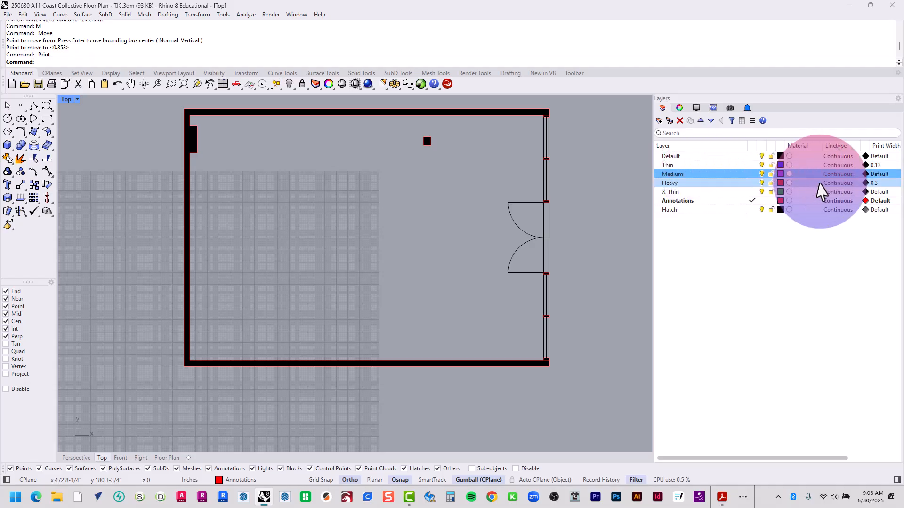
{"action": "left_click", "coordinate": [878, 174]}
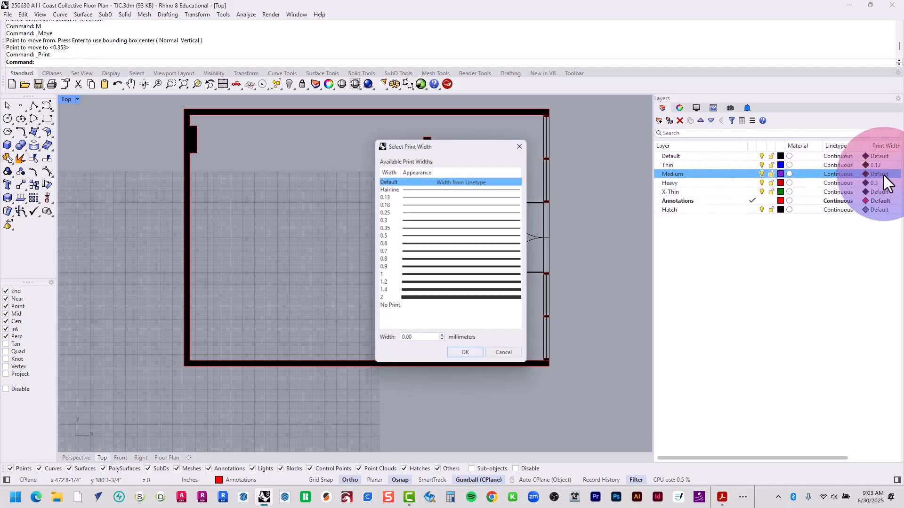
{"action": "double_click", "coordinate": [428, 212]}
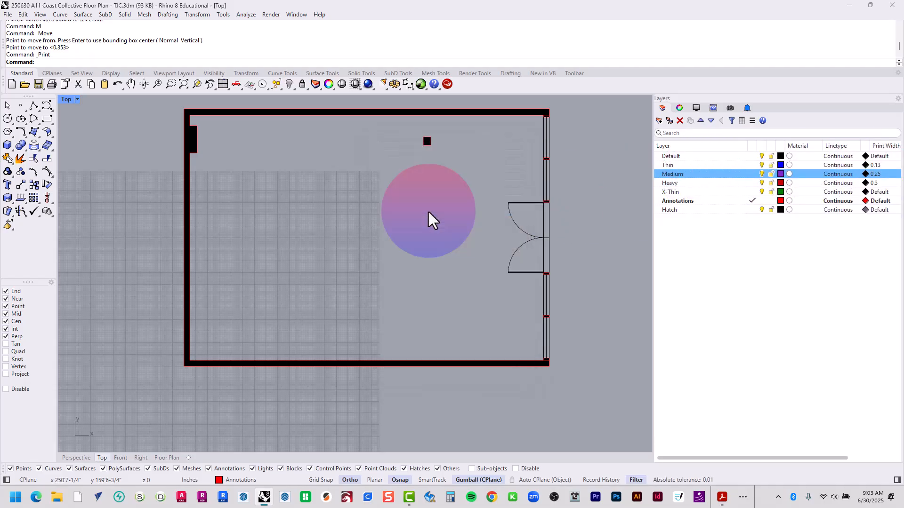
Reorder the layers so that X-Thin sits directly above Thin
{"action": "left_click", "coordinate": [722, 192]}
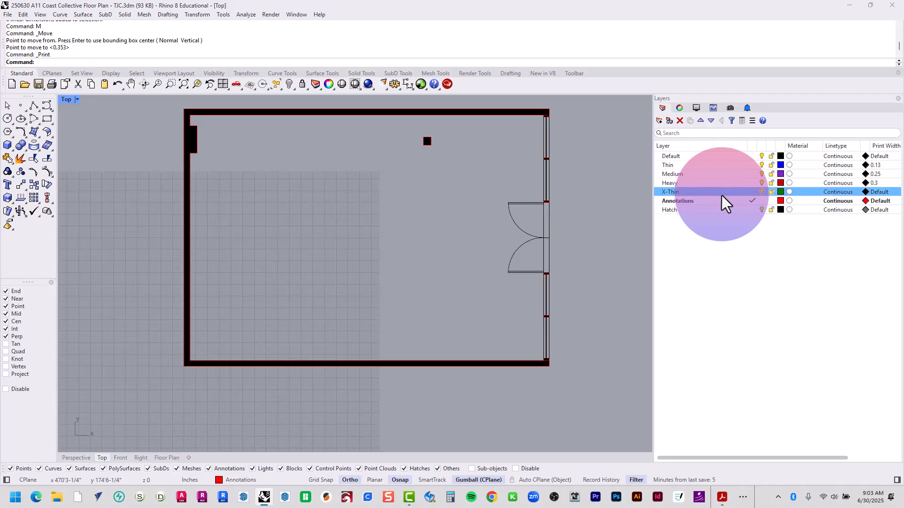
{"action": "left_click", "coordinate": [700, 121]}
{"action": "left_click", "coordinate": [701, 121]}
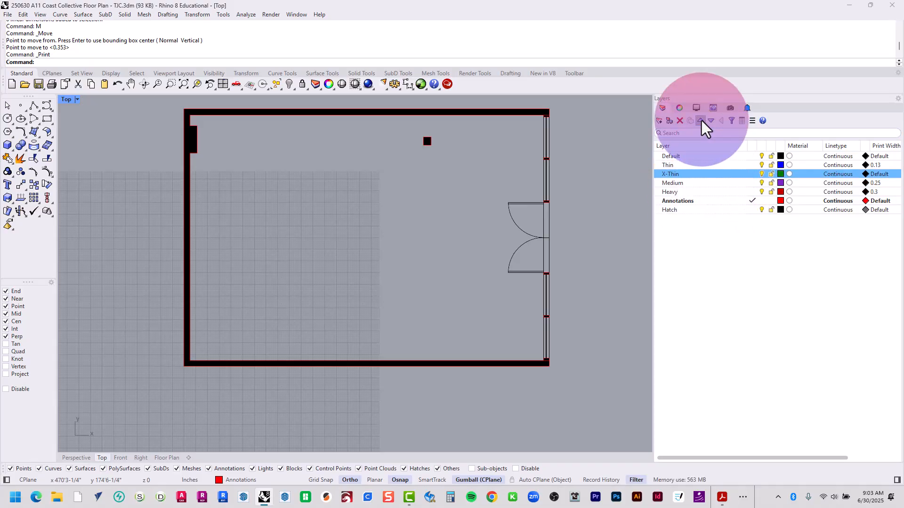
{"action": "left_click", "coordinate": [701, 122]}
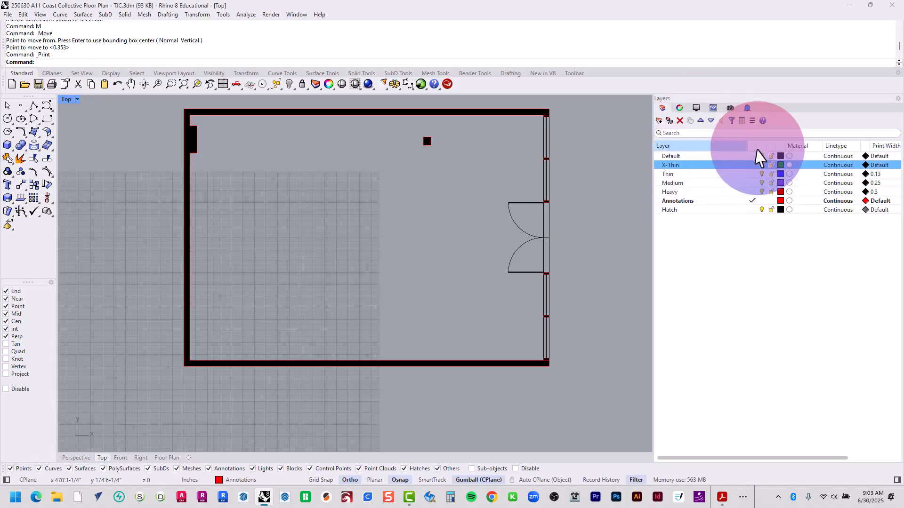
Set the X-Thin layer's print width to Hairline and its print color to Dark Gray
{"action": "left_click", "coordinate": [878, 165]}
{"action": "left_click", "coordinate": [447, 189]}
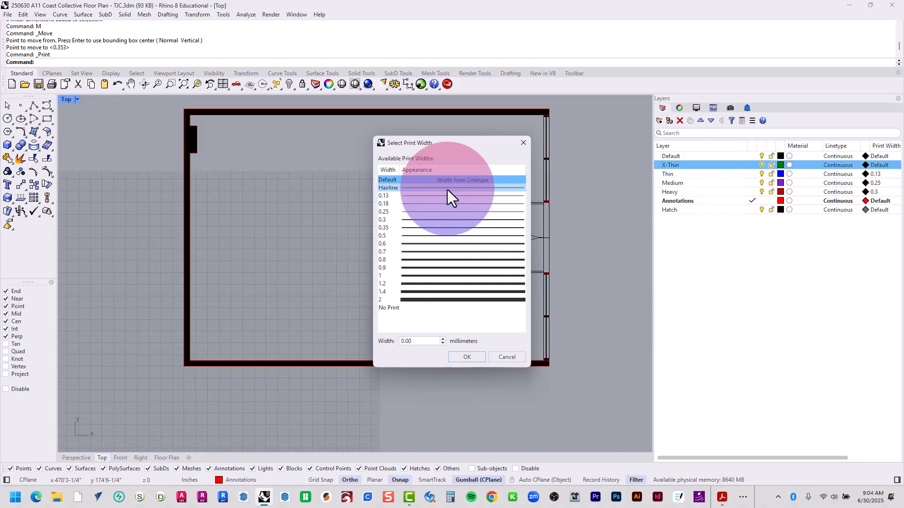
{"action": "double_click", "coordinate": [447, 190]}
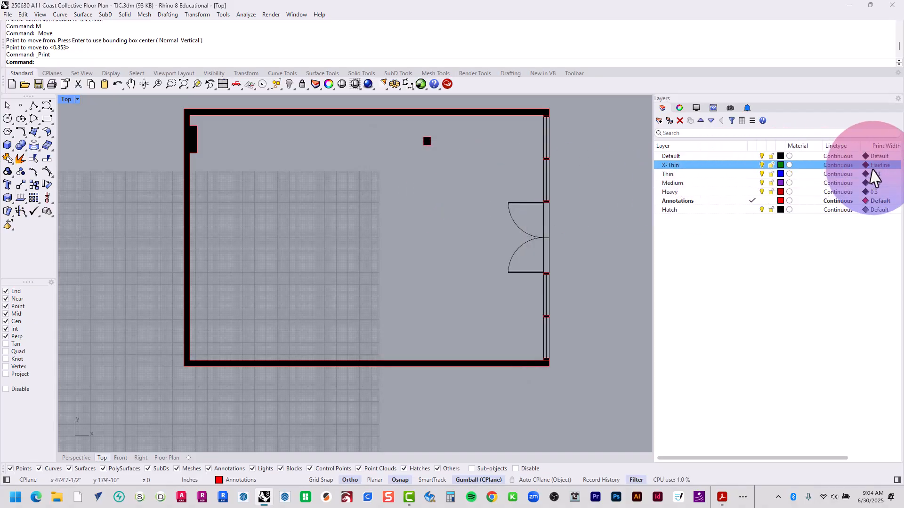
{"action": "left_click", "coordinate": [864, 168]}
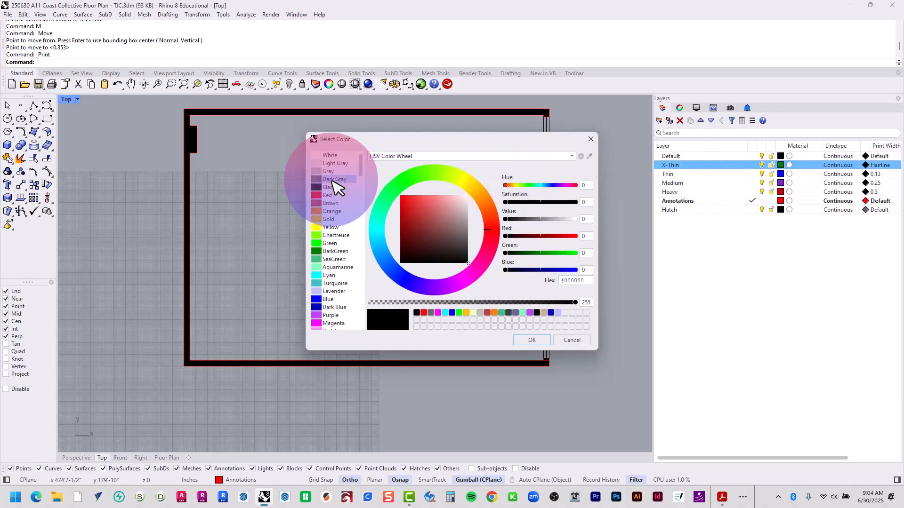
{"action": "left_click", "coordinate": [335, 180]}
{"action": "left_click", "coordinate": [530, 342]}
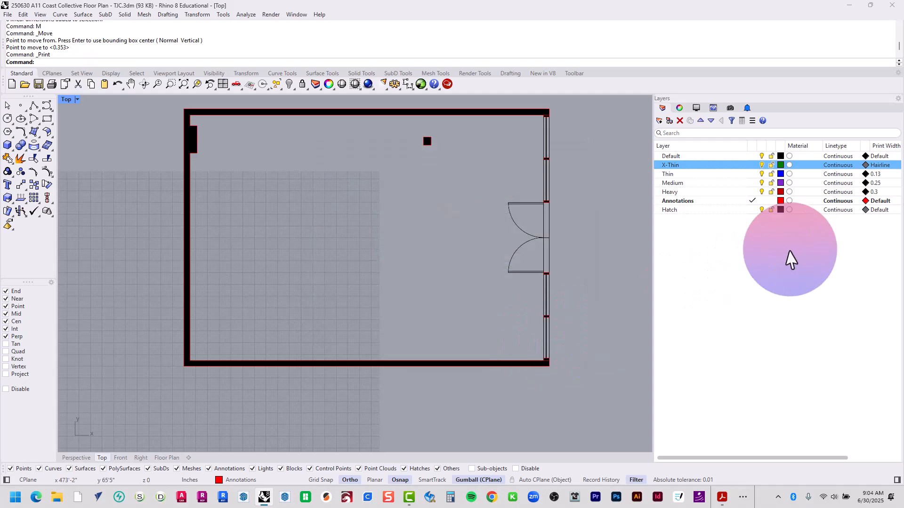
Set the Hatch layer's display color to Red after trying Orange
{"action": "left_click", "coordinate": [692, 206]}
{"action": "left_click", "coordinate": [880, 202]}
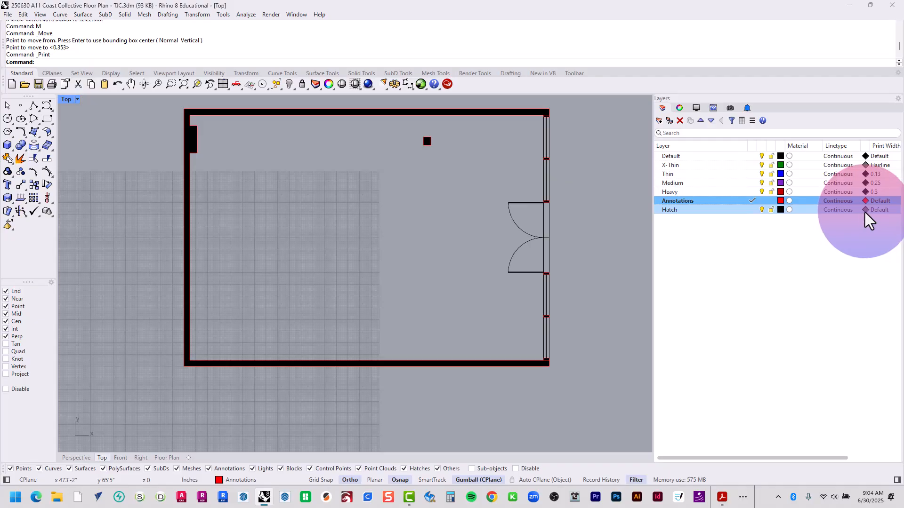
{"action": "left_click", "coordinate": [780, 210]}
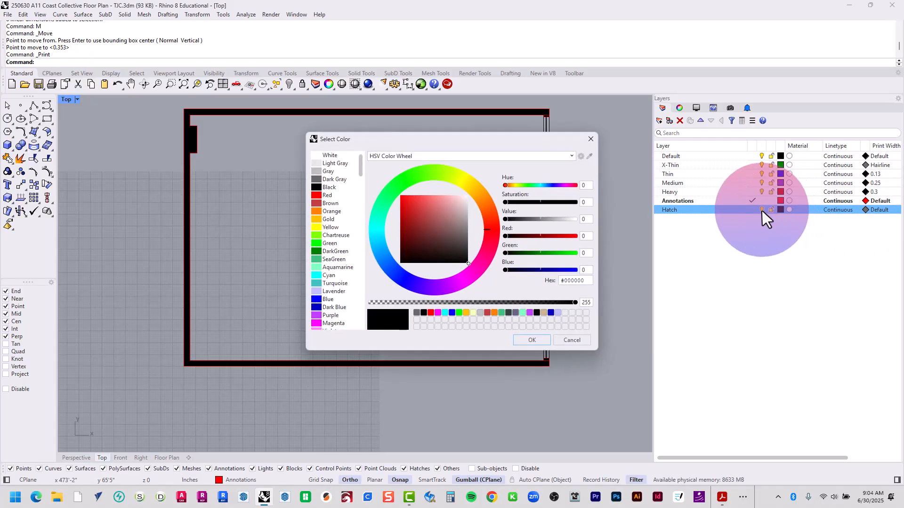
{"action": "left_click", "coordinate": [336, 211]}
{"action": "double_click", "coordinate": [335, 213]}
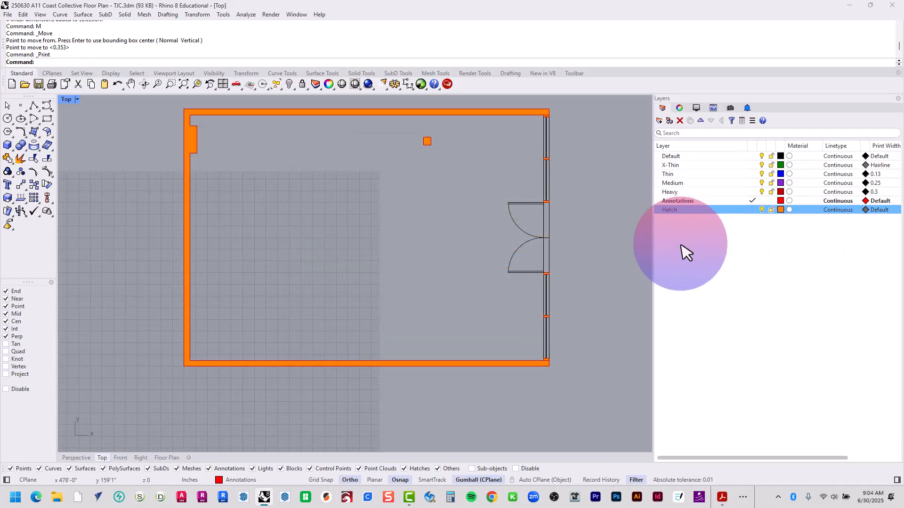
{"action": "left_click", "coordinate": [781, 210]}
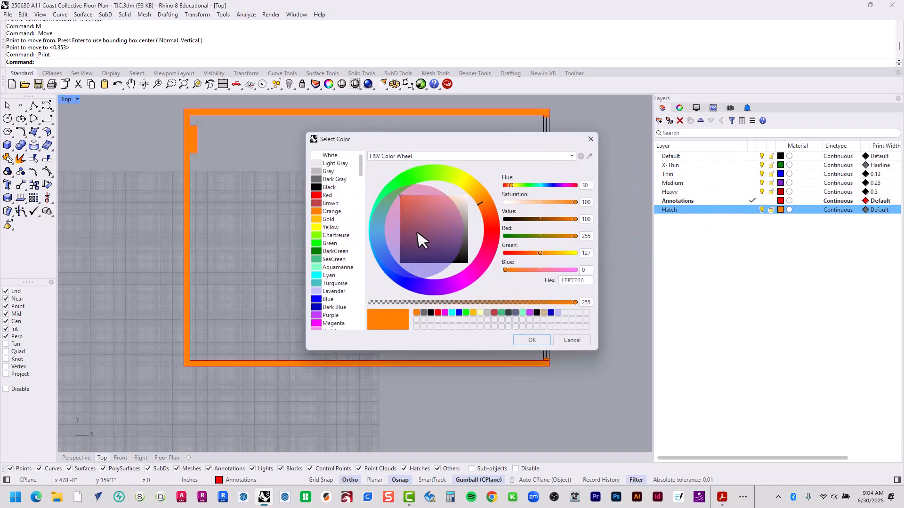
{"action": "left_click", "coordinate": [438, 312]}
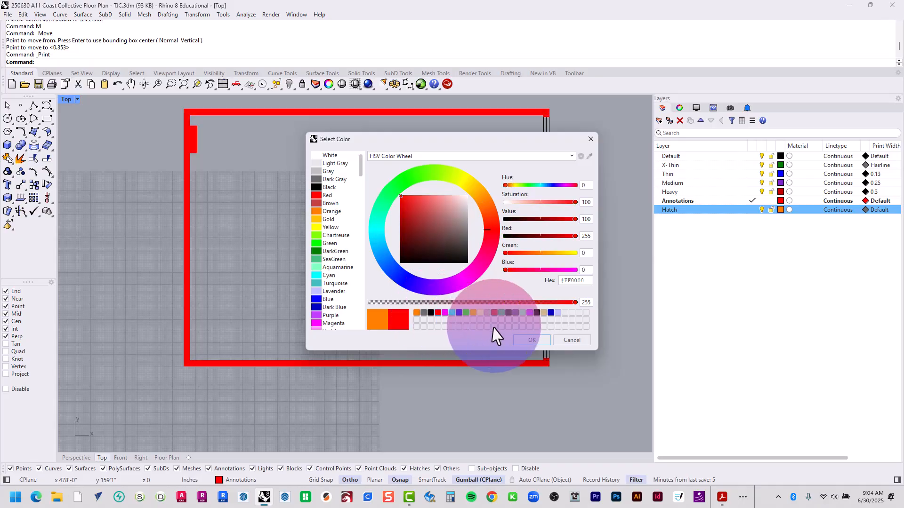
{"action": "left_click", "coordinate": [532, 339]}
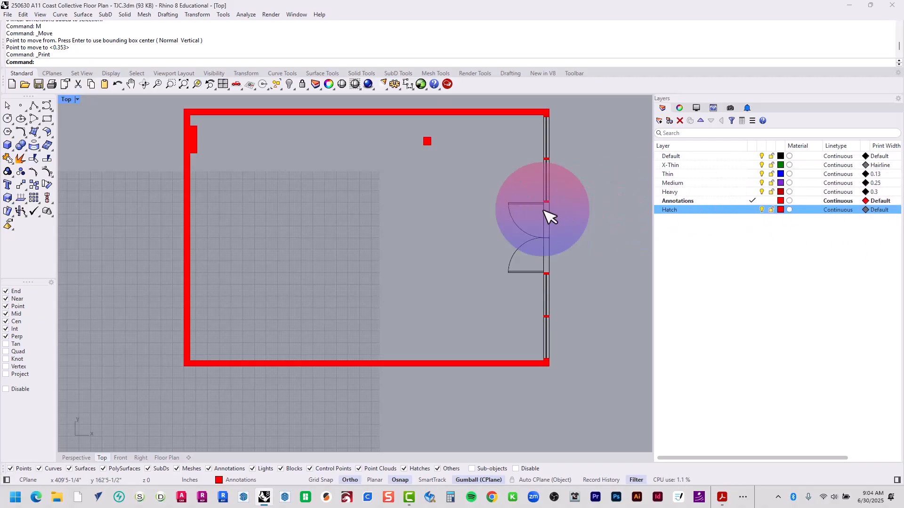
Make X-Thin the current layer for drawing rectangles
{"action": "left_click", "coordinate": [47, 117]}
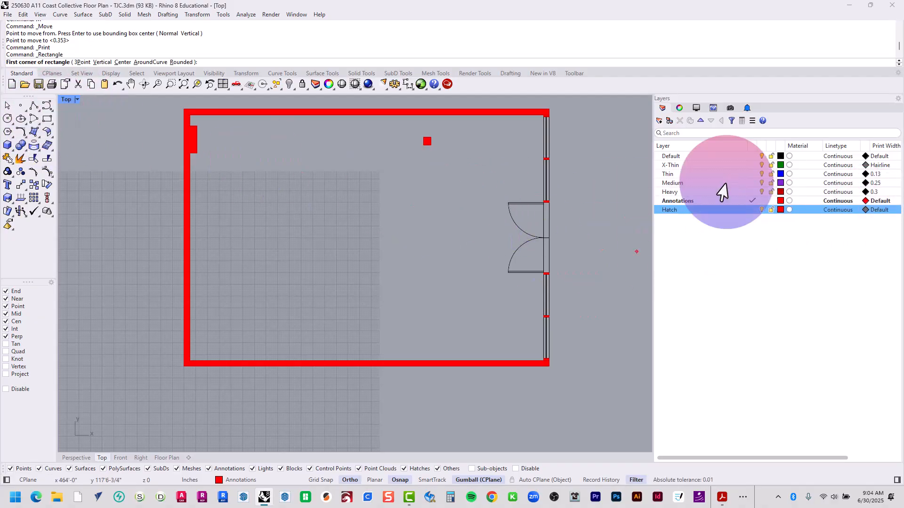
{"action": "left_click", "coordinate": [752, 165]}
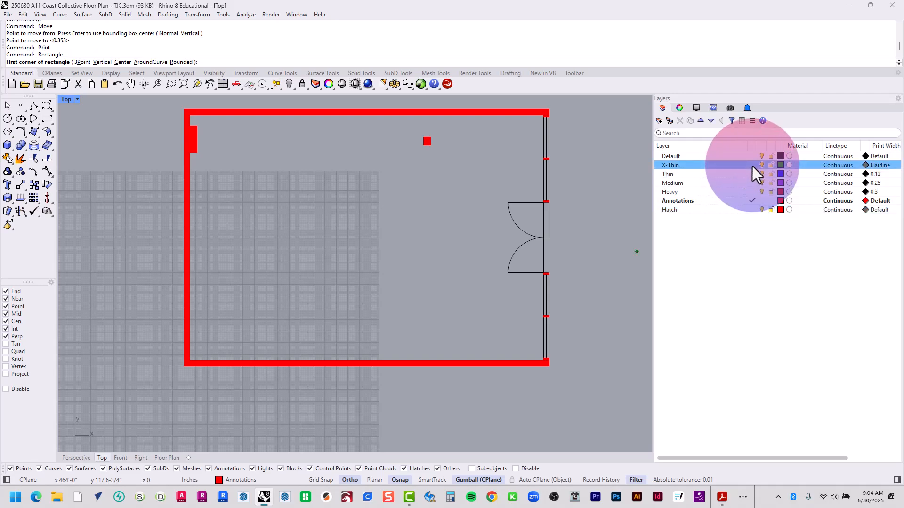
Draw two horizontal 3-point rectangles inside the room, one below its center and a smaller one above it
{"action": "left_click", "coordinate": [47, 119]}
{"action": "left_click", "coordinate": [86, 124]}
{"action": "left_click", "coordinate": [306, 322]}
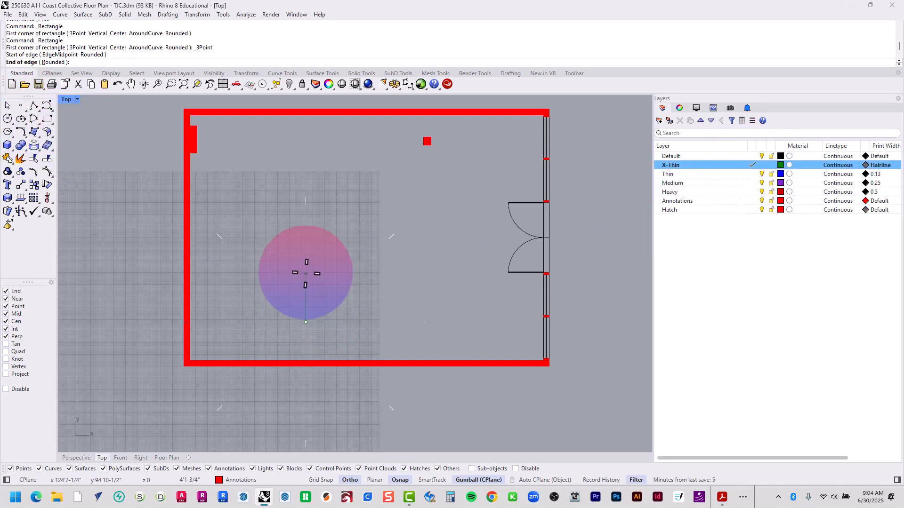
{"action": "left_click", "coordinate": [393, 298]}
{"action": "left_click", "coordinate": [394, 288]}
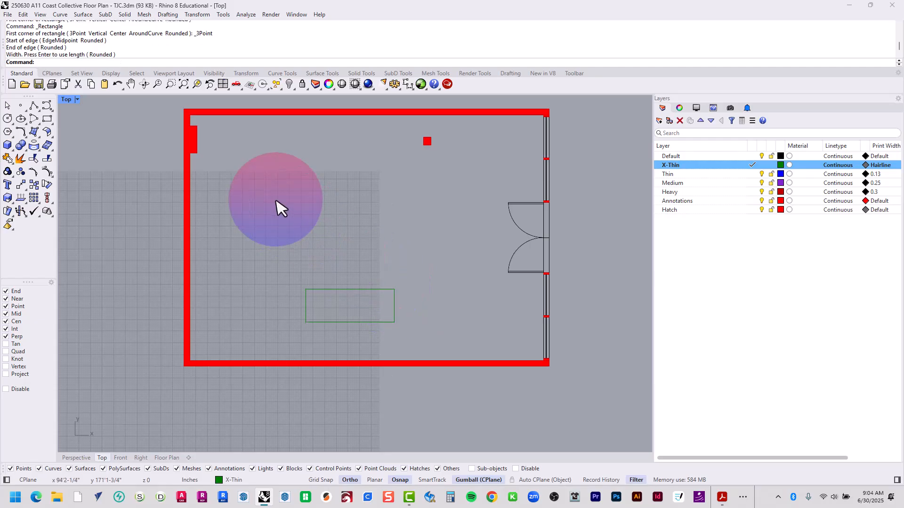
{"action": "key", "text": "Return"}
{"action": "left_click", "coordinate": [261, 220]}
{"action": "left_click", "coordinate": [261, 198]}
{"action": "left_click", "coordinate": [324, 193]}
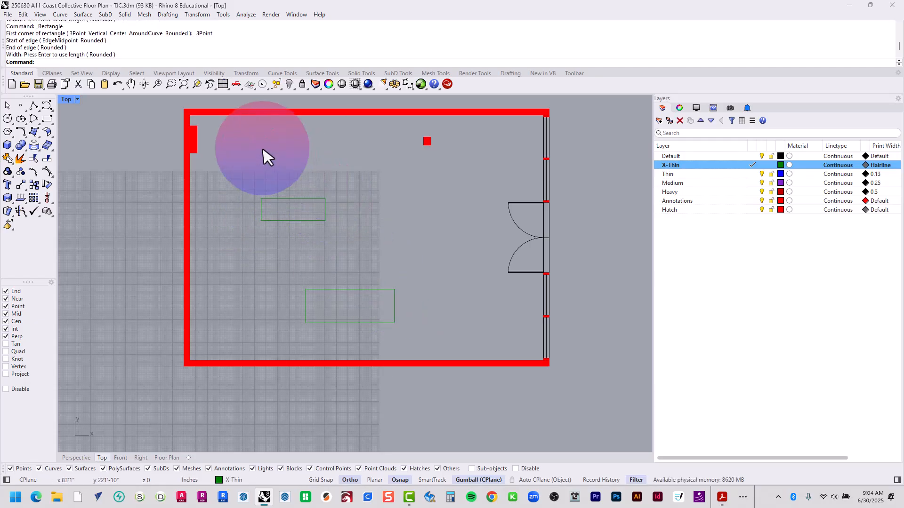
Draw two more 3-point rectangles, a narrow upright one against the upper wall and one beside the square column
{"action": "key", "text": "Return"}
{"action": "left_click", "coordinate": [239, 114]}
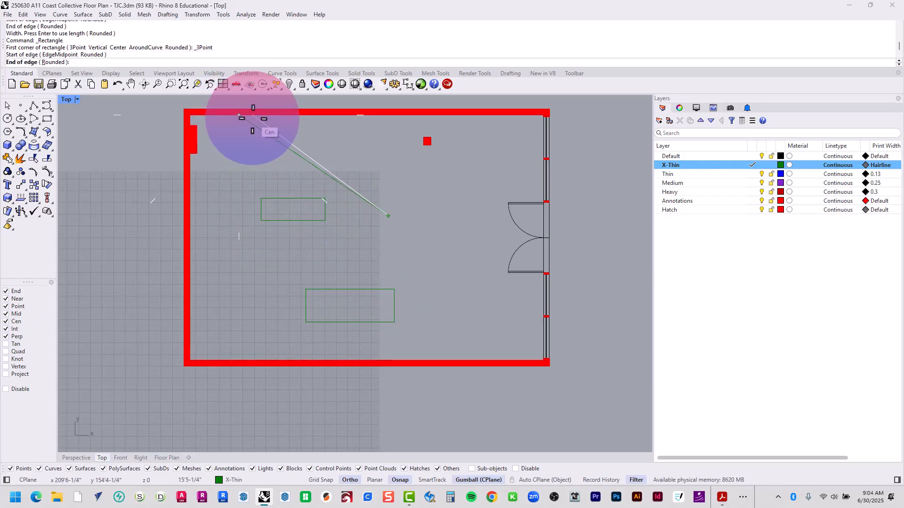
{"action": "left_click", "coordinate": [258, 114]}
{"action": "left_click", "coordinate": [247, 161]}
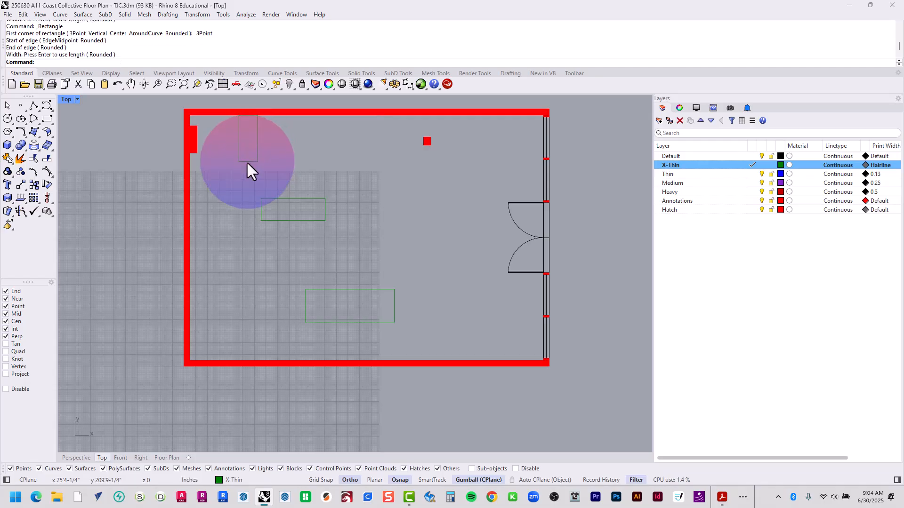
{"action": "key", "text": "Return"}
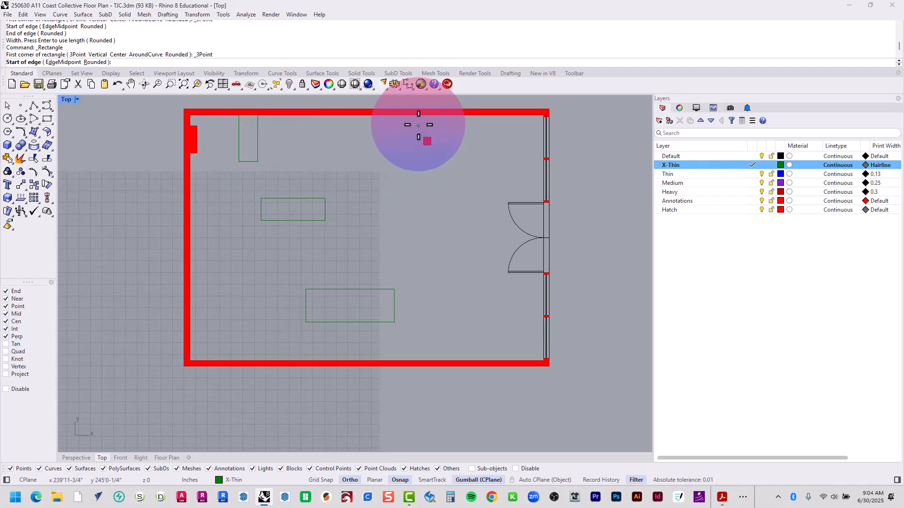
{"action": "left_click", "coordinate": [423, 138]}
{"action": "left_click", "coordinate": [423, 170]}
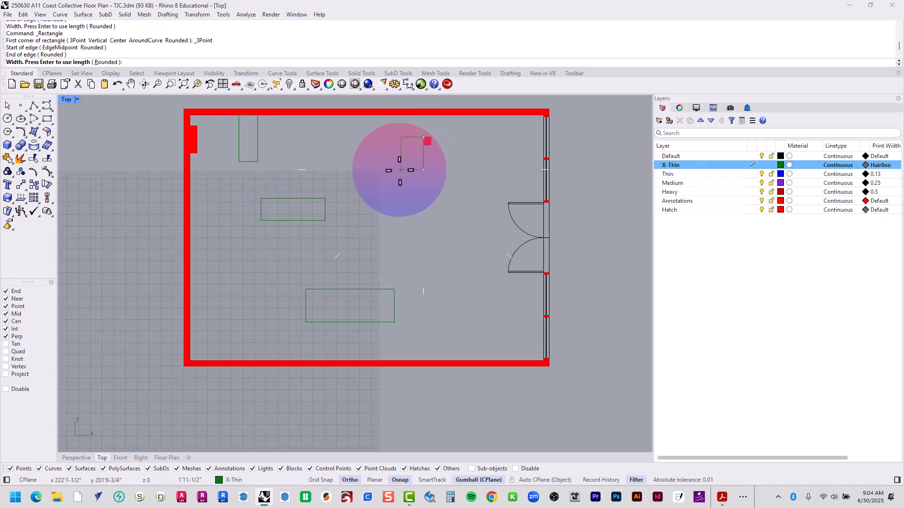
{"action": "left_click", "coordinate": [399, 165]}
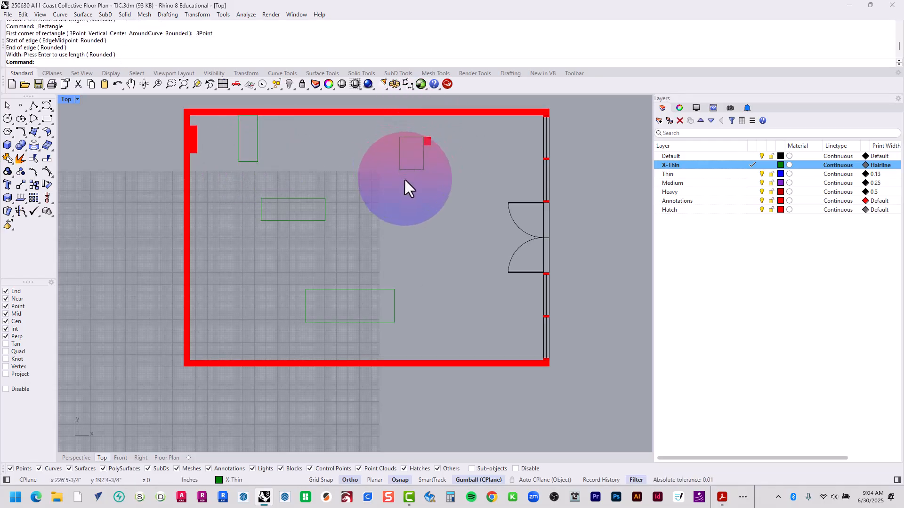
Compare the X-Thin rectangle lines with the heavier column and wall outlines in the Floor Plan layout
{"action": "left_click", "coordinate": [167, 458]}
{"action": "scroll", "coordinate": [405, 171], "scroll_direction": "up", "scroll_amount": 10}
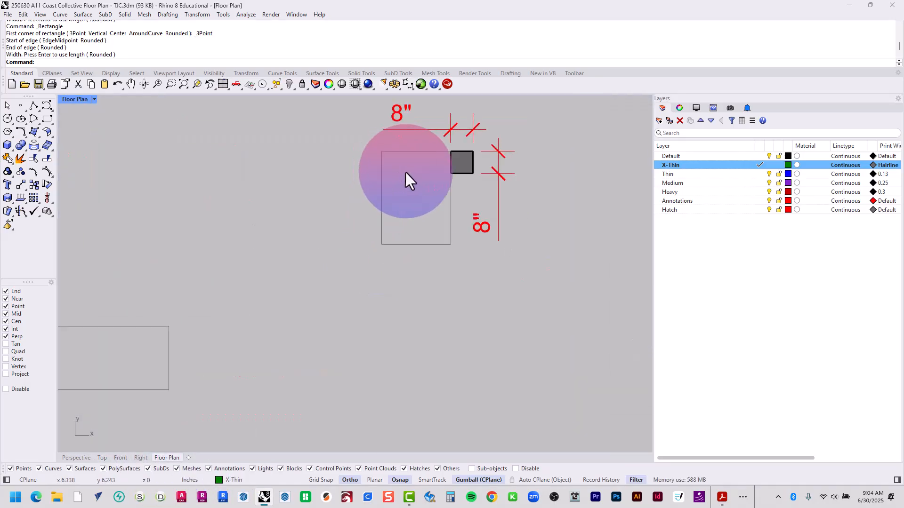
{"action": "scroll", "coordinate": [443, 163], "scroll_direction": "up", "scroll_amount": 5}
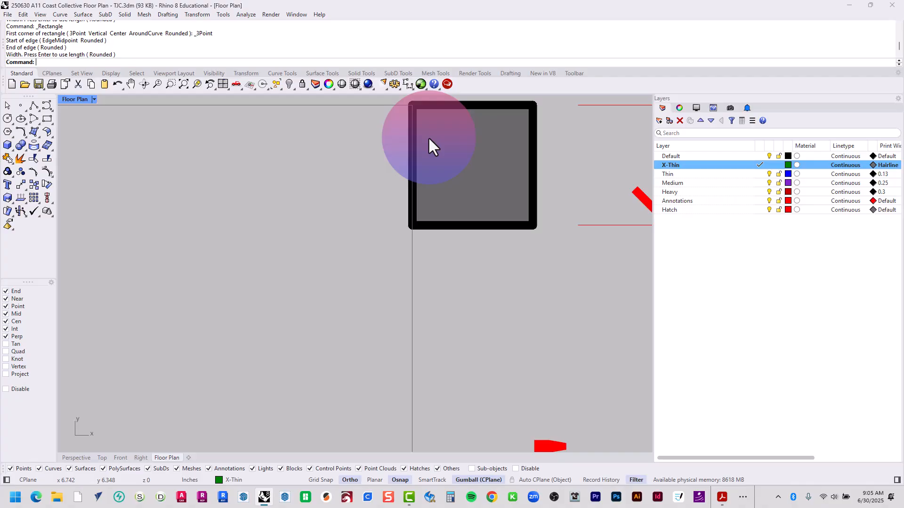
{"action": "scroll", "coordinate": [466, 193], "scroll_direction": "down", "scroll_amount": 8}
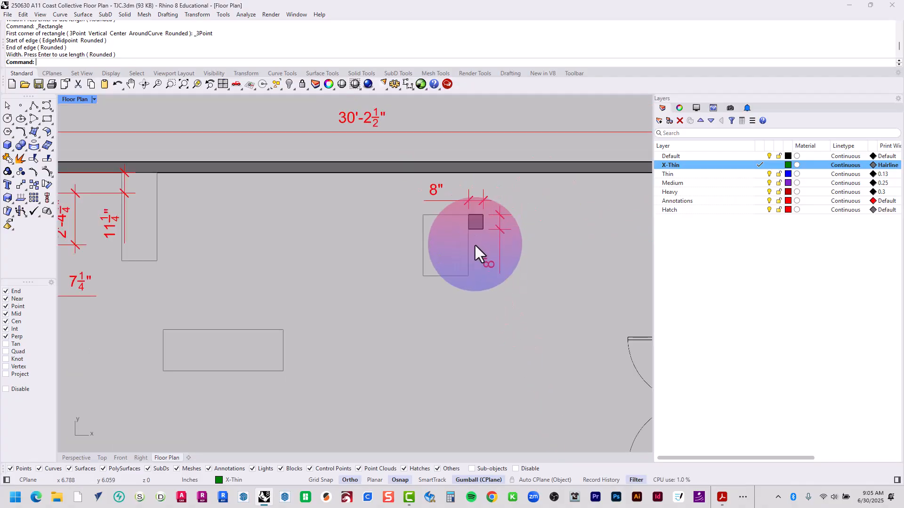
{"action": "scroll", "coordinate": [474, 245], "scroll_direction": "down", "scroll_amount": 6}
{"action": "right_click_drag", "start_coordinate": [424, 393], "coordinate": [407, 349]}
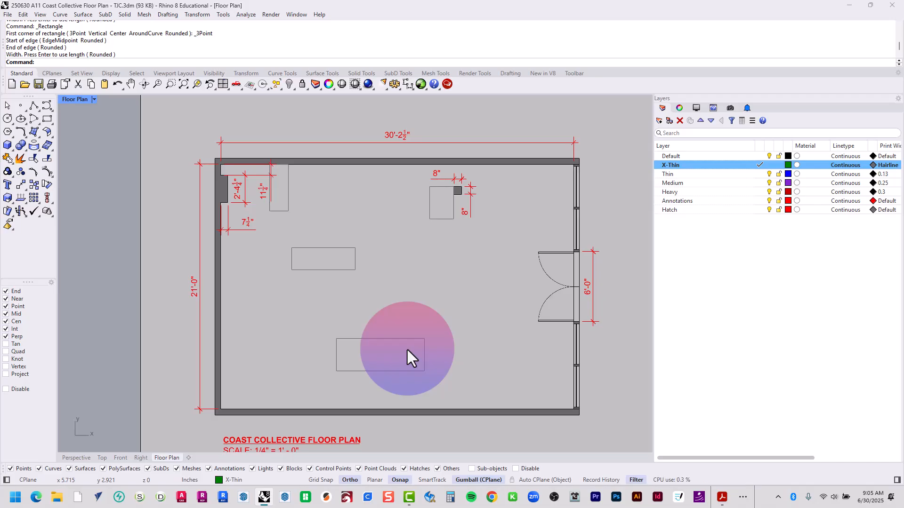
Delete the test rectangles from inside the Floor Plan detail and return to the layout
{"action": "double_click", "coordinate": [468, 364]}
{"action": "left_click", "coordinate": [424, 348]}
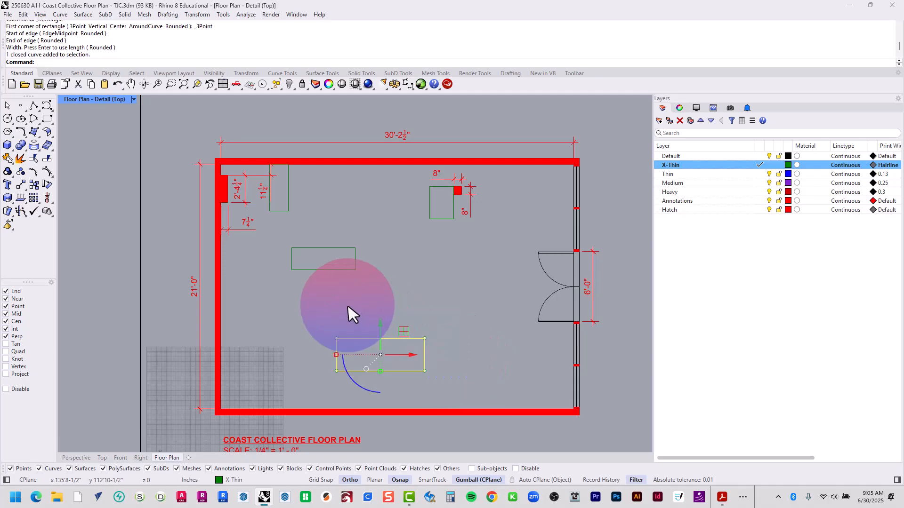
{"action": "key", "text": "Delete"}
{"action": "left_click", "coordinate": [354, 267]}
{"action": "key", "text": "Delete"}
{"action": "left_click", "coordinate": [290, 209]}
{"action": "key", "text": "Delete"}
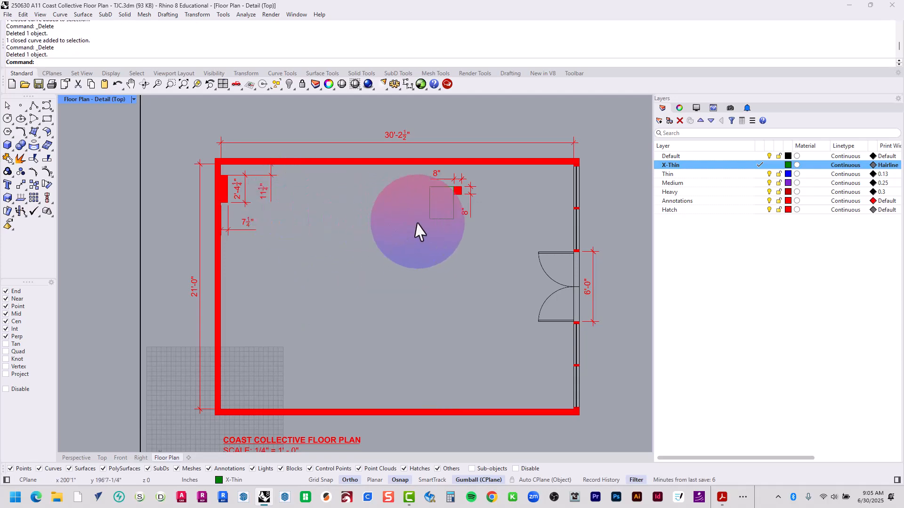
{"action": "double_click", "coordinate": [432, 242]}
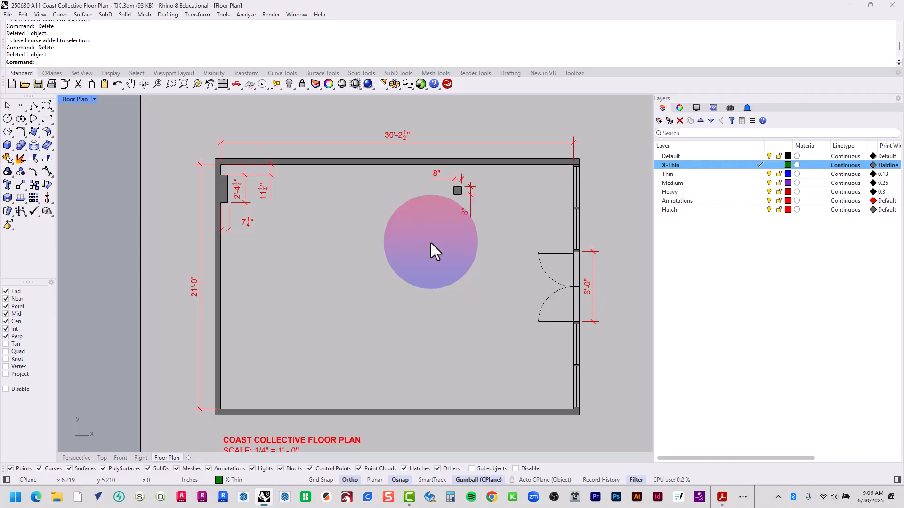
In the Top view, hide the Heavy and Hatch layers to leave only the door and window lines
{"action": "left_click", "coordinate": [100, 458]}
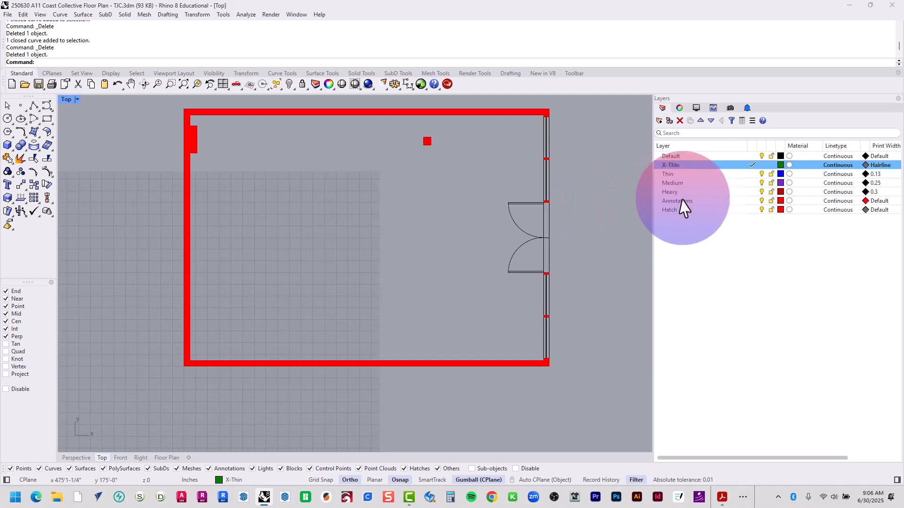
{"action": "left_click", "coordinate": [762, 192]}
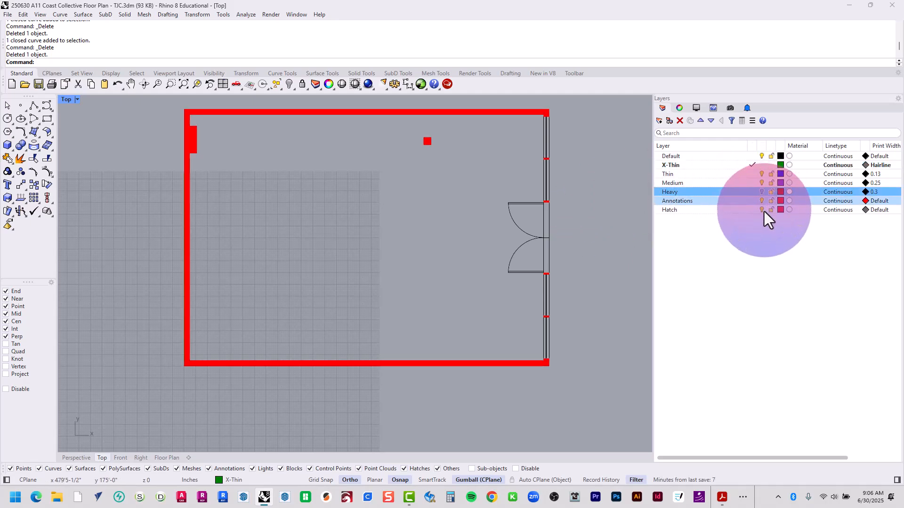
{"action": "left_click", "coordinate": [764, 211], "text": "ctrl"}
{"action": "left_click", "coordinate": [762, 210]}
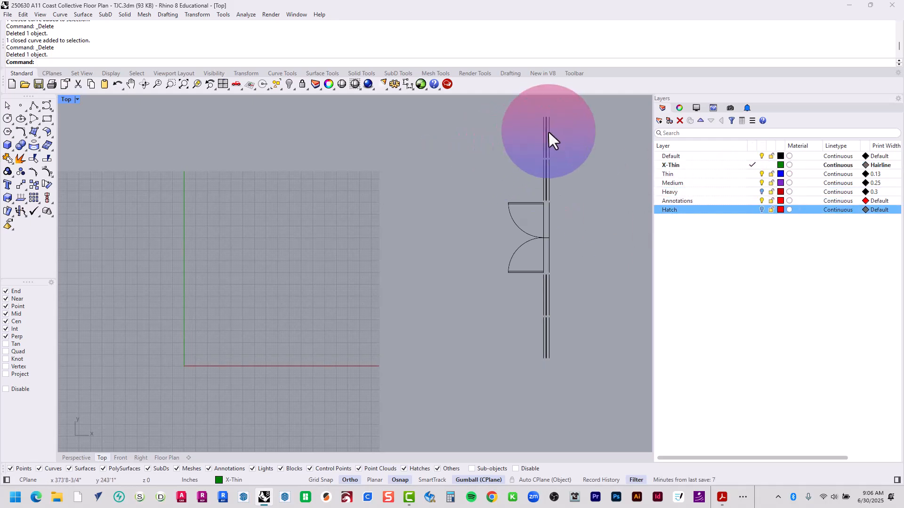
Select all the door and window curves and move them to the Thin layer
{"action": "right_click_drag", "start_coordinate": [548, 131], "coordinate": [522, 150]}
{"action": "mouse_move", "coordinate": [553, 111]}
{"action": "left_mouse_down"}
{"action": "mouse_move", "coordinate": [459, 351]}
{"action": "mouse_move", "coordinate": [421, 403]}
{"action": "left_mouse_up"}
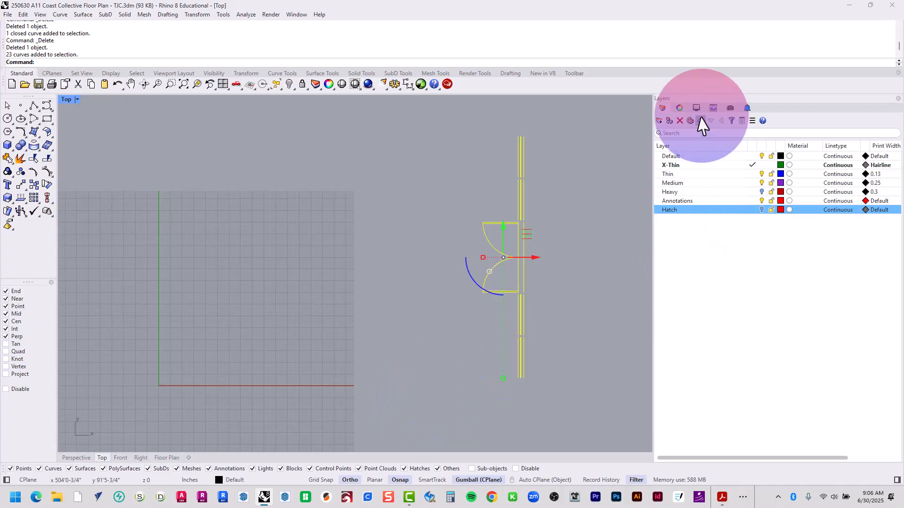
{"action": "left_click", "coordinate": [680, 109]}
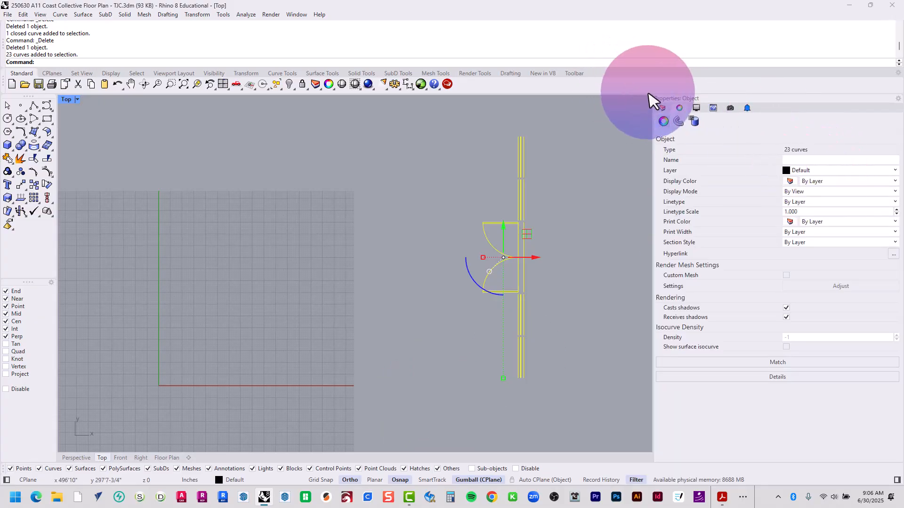
{"action": "left_click", "coordinate": [662, 108]}
{"action": "right_click", "coordinate": [681, 174]}
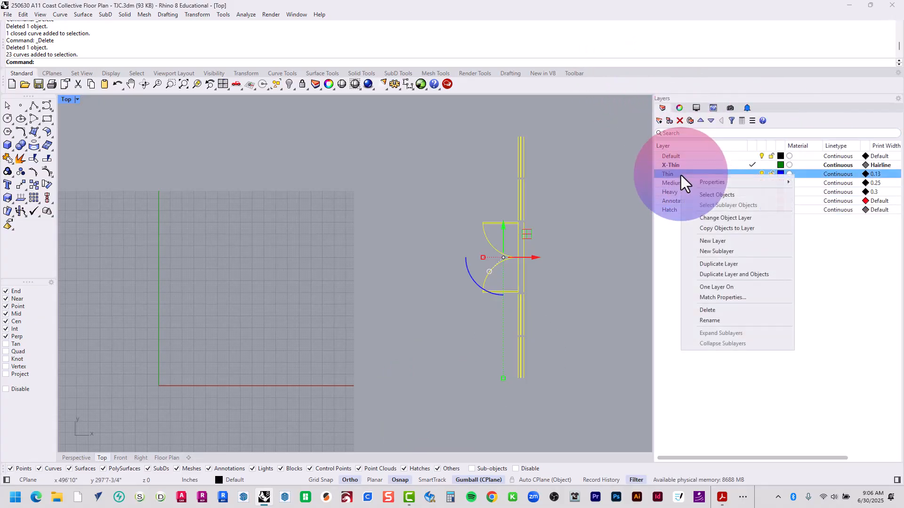
{"action": "left_click", "coordinate": [721, 217]}
Move the two rectangular door panels to the Medium layer
{"action": "scroll", "coordinate": [522, 256], "scroll_direction": "up", "scroll_amount": 6}
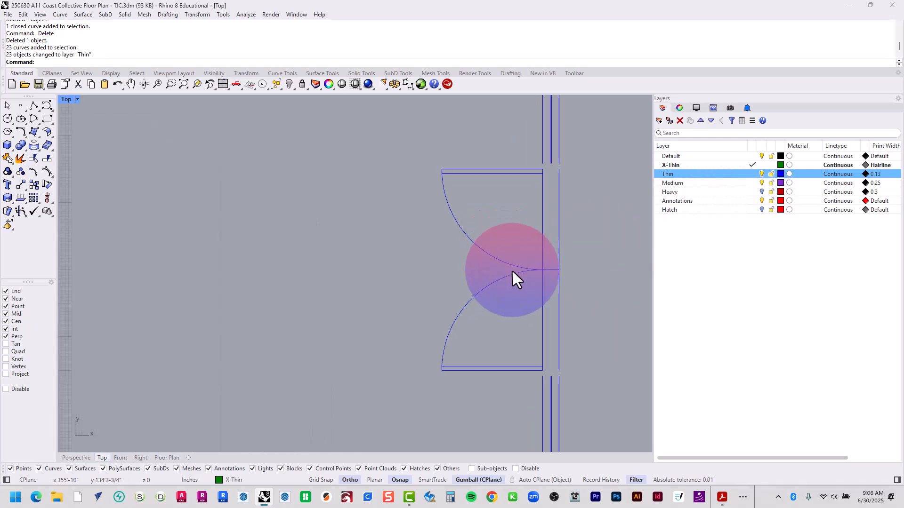
{"action": "mouse_move", "coordinate": [407, 132]}
{"action": "left_mouse_down"}
{"action": "mouse_move", "coordinate": [544, 171]}
{"action": "mouse_move", "coordinate": [552, 163]}
{"action": "left_mouse_up"}
{"action": "left_click_drag", "start_coordinate": [399, 388], "coordinate": [569, 410]}
{"action": "right_click", "coordinate": [681, 184]}
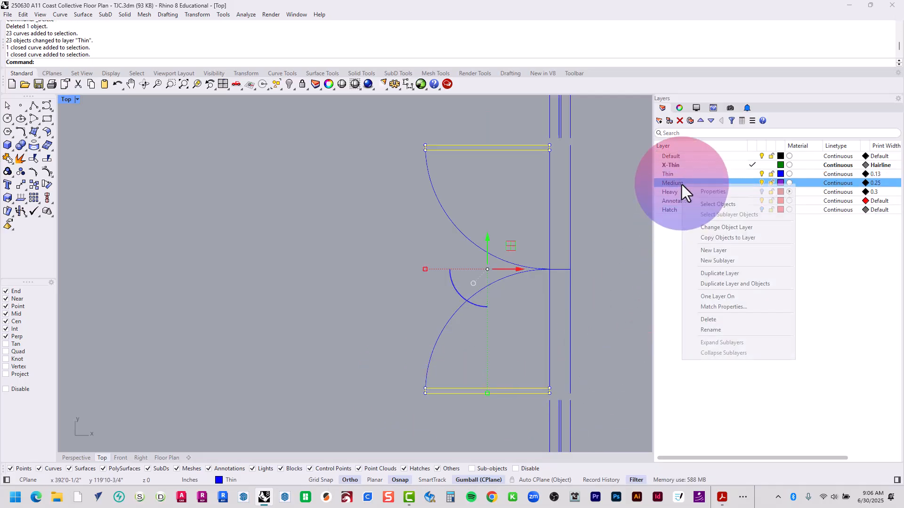
{"action": "left_click", "coordinate": [702, 228]}
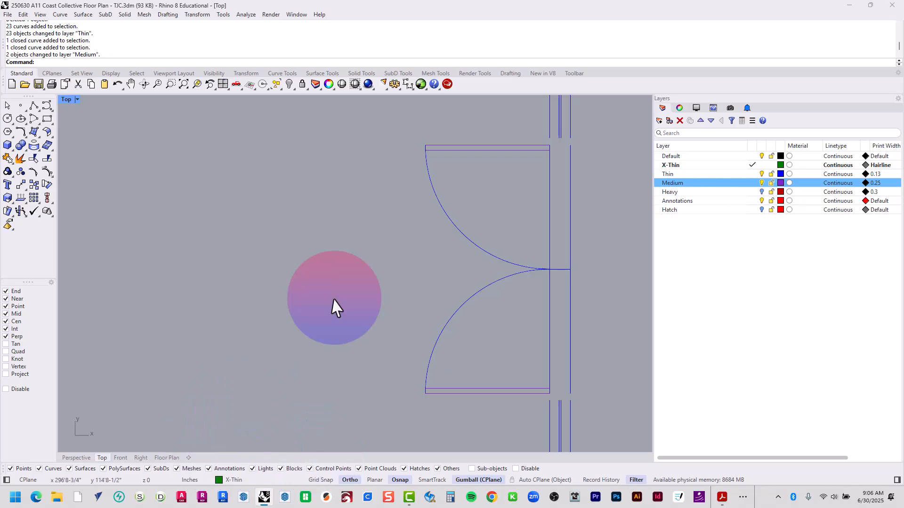
Turn the Heavy and Hatch layers back on and inspect the door's line weights in the Floor Plan layout
{"action": "left_click", "coordinate": [762, 192]}
{"action": "left_click", "coordinate": [762, 210]}
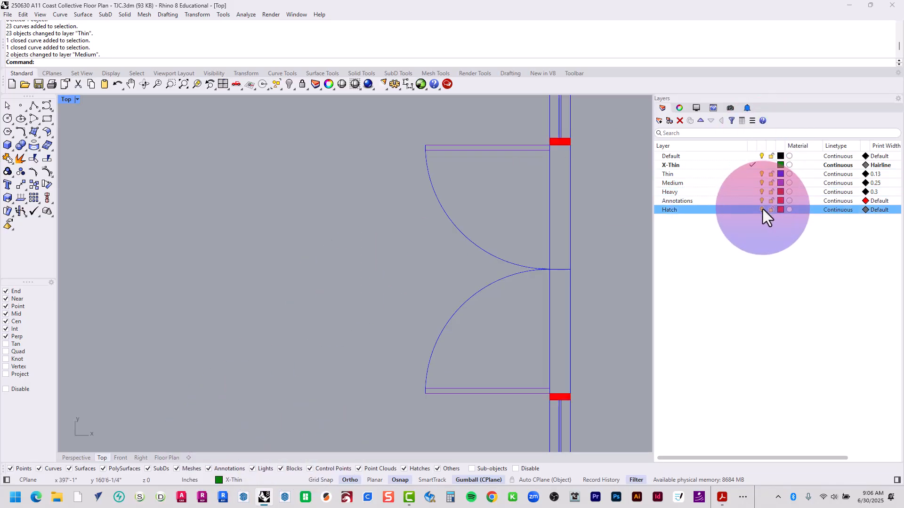
{"action": "left_click", "coordinate": [172, 458]}
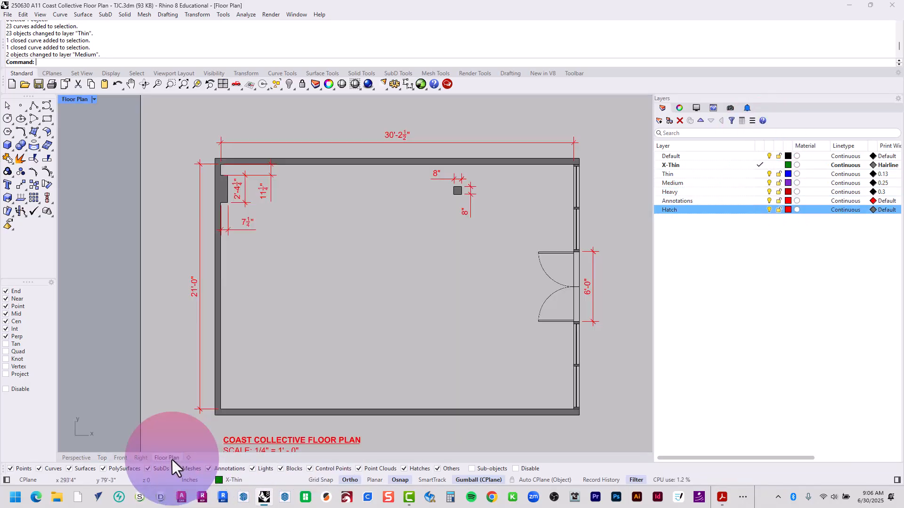
{"action": "scroll", "coordinate": [454, 268], "scroll_direction": "up", "scroll_amount": 6}
{"action": "scroll", "coordinate": [518, 247], "scroll_direction": "up", "scroll_amount": 2}
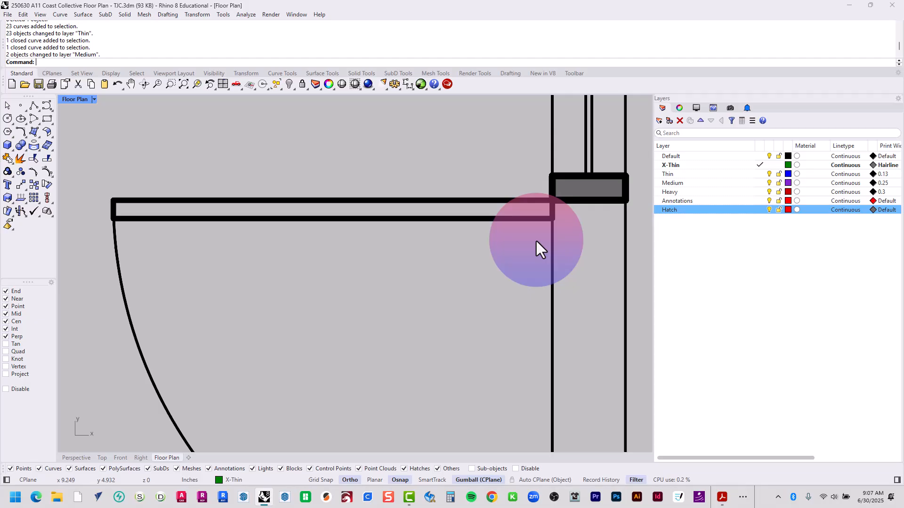
{"action": "scroll", "coordinate": [536, 242], "scroll_direction": "down", "scroll_amount": 8}
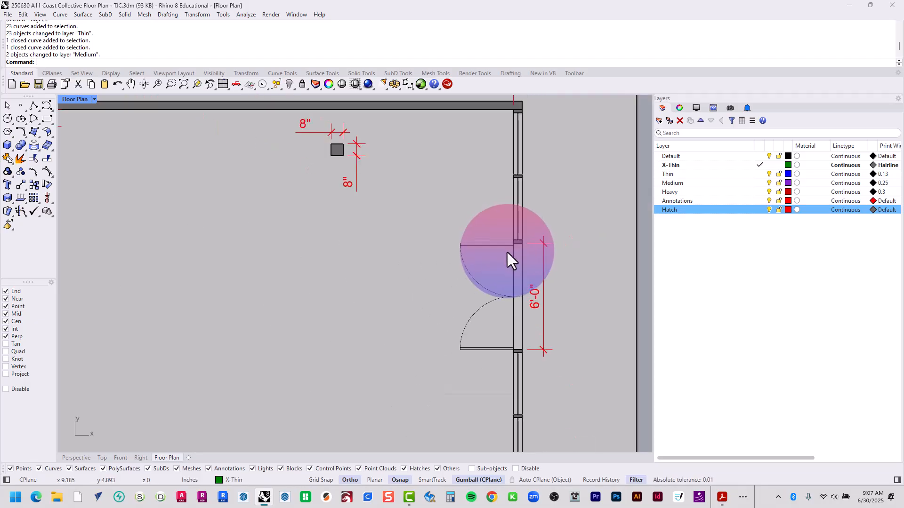